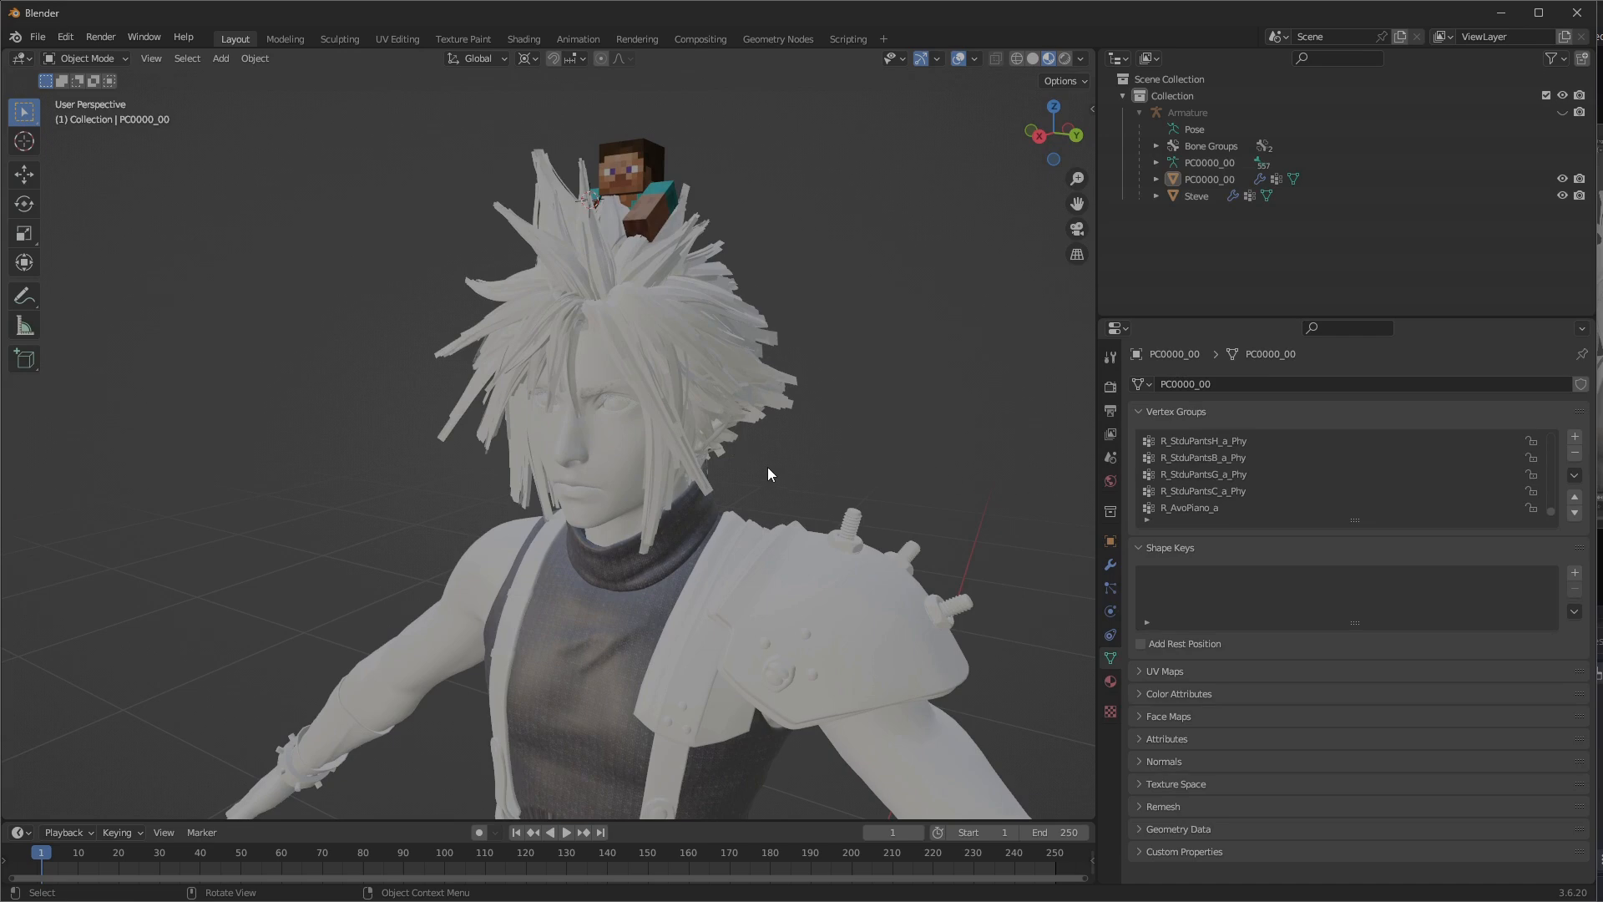
Examine the white character model from its spiky hair to the shoulder armor, including the small Steve figure on the head.
middle_click_drag(785, 409, 779, 480)
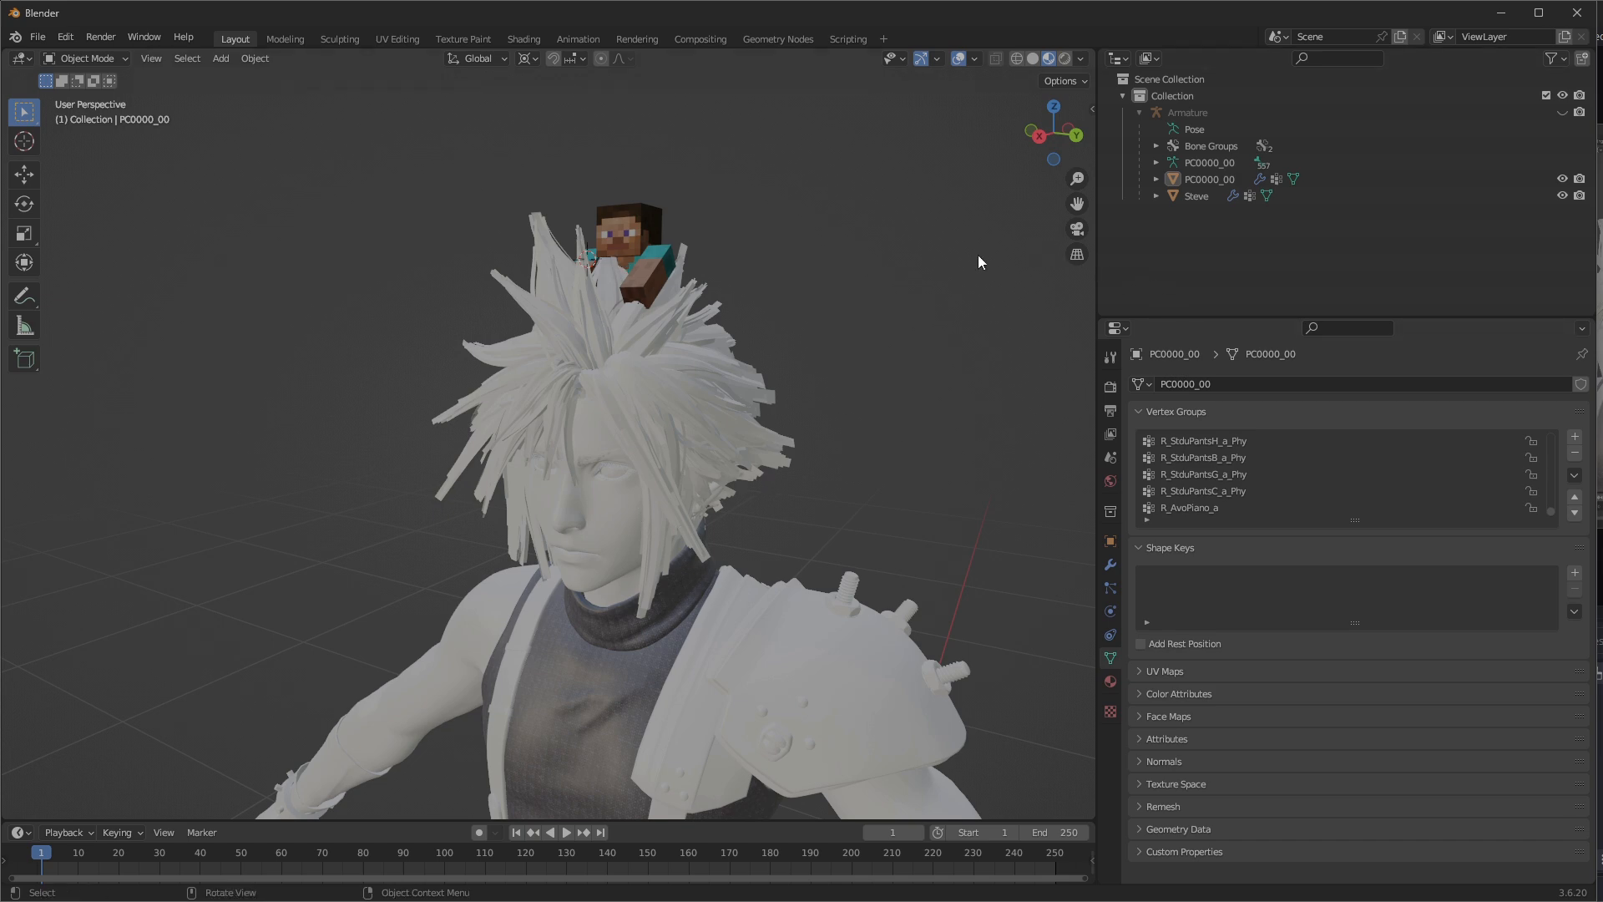
middle_click_drag(736, 429, 682, 577)
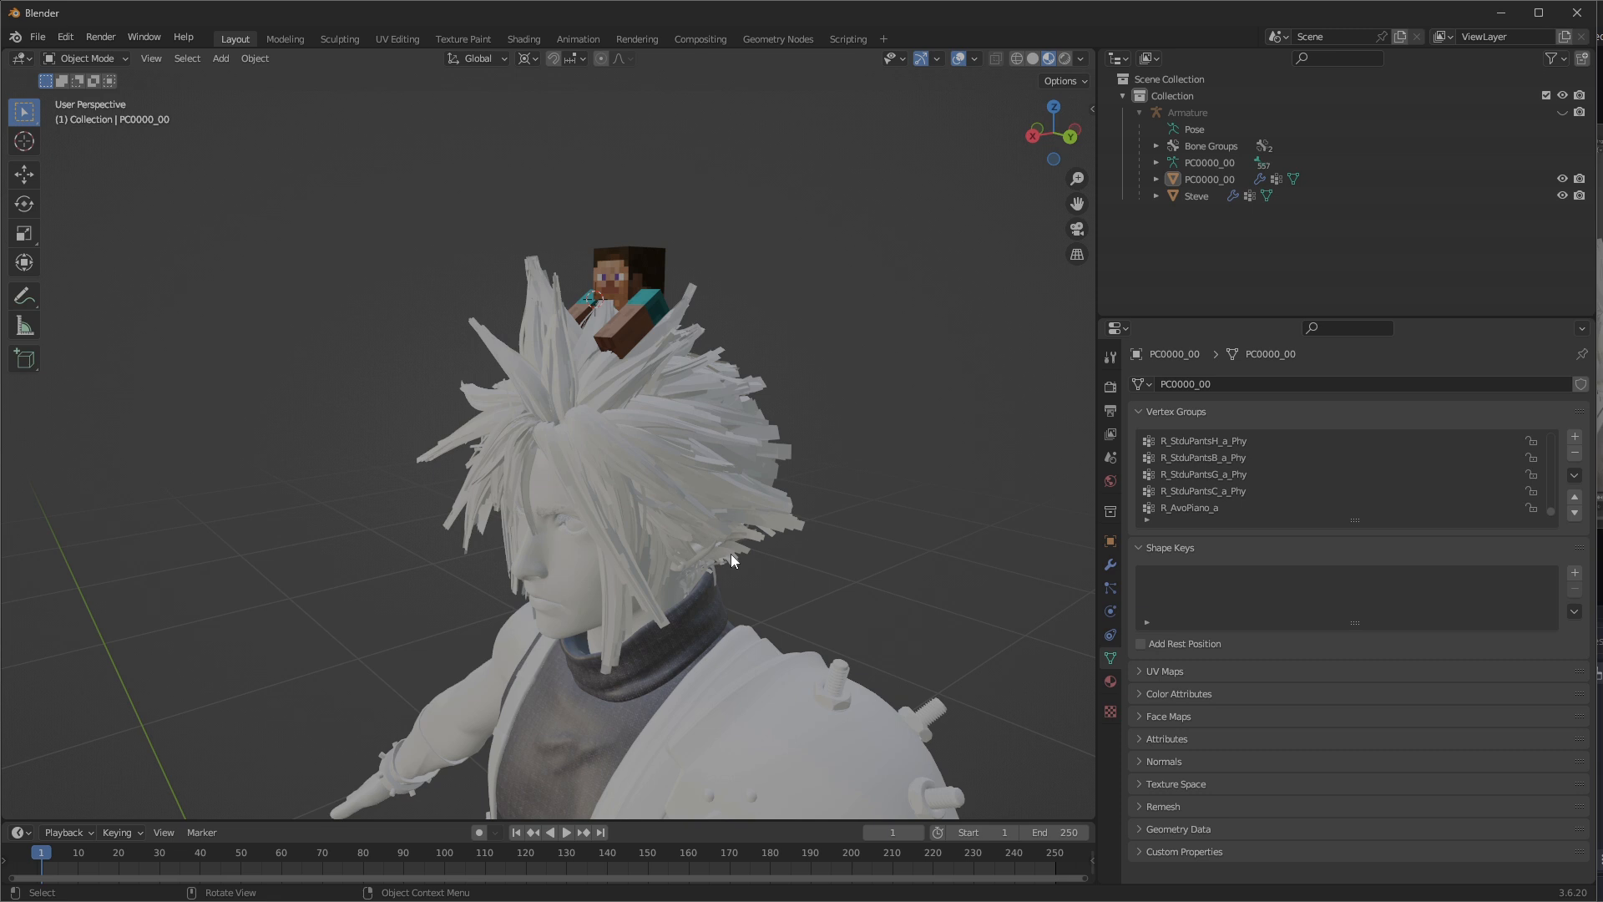
middle_click_drag(719, 679, 690, 620)
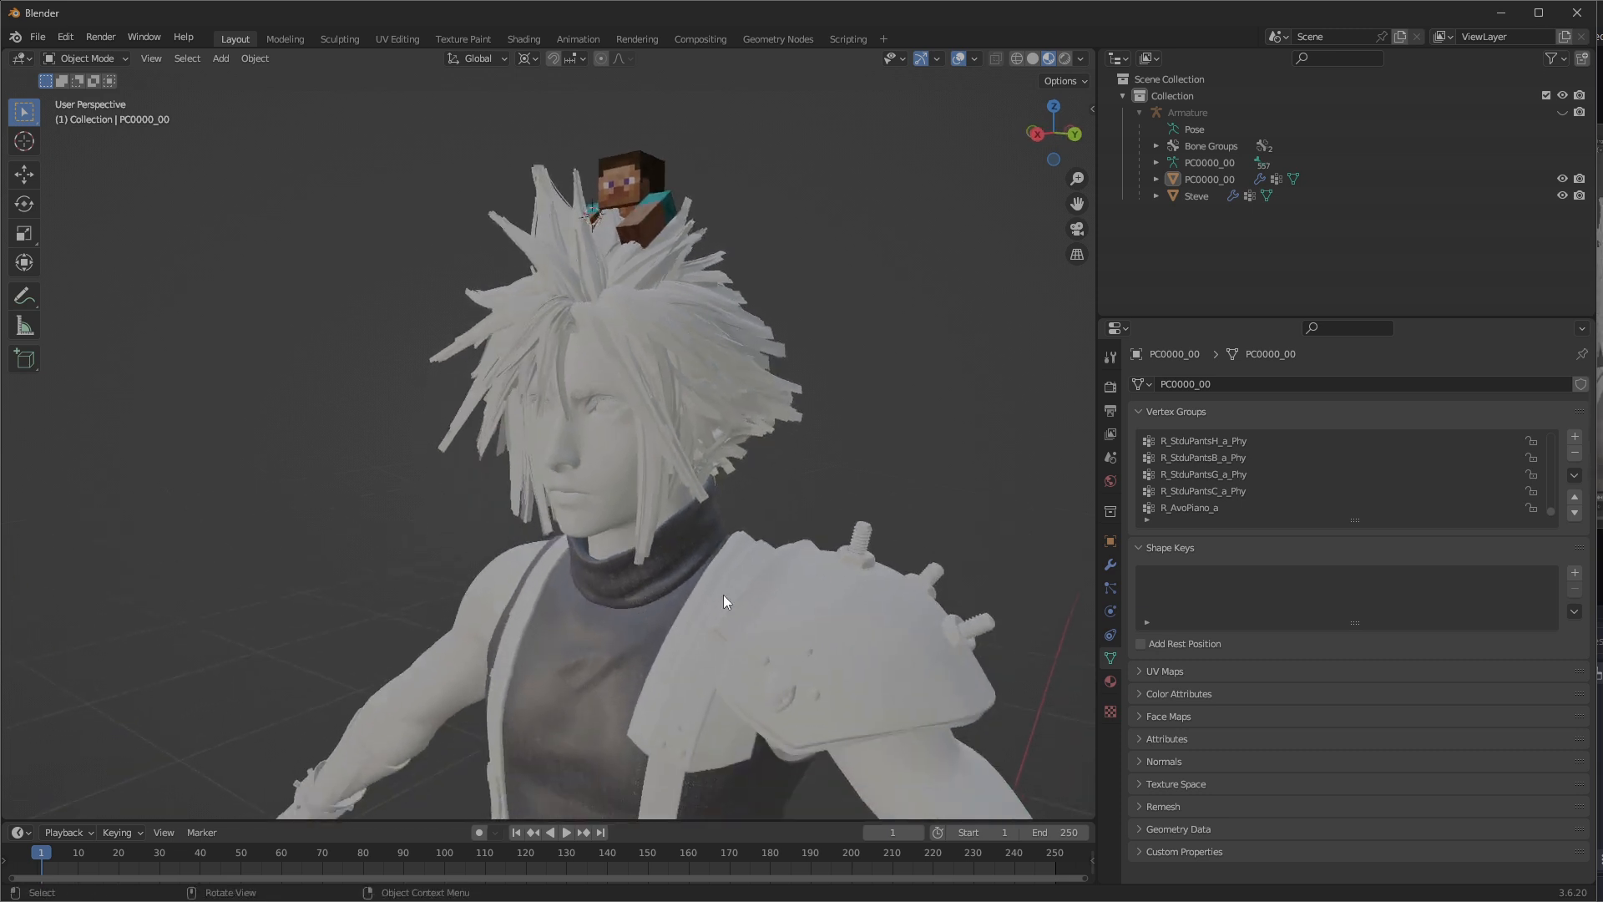
scroll(725, 473, "up", 5)
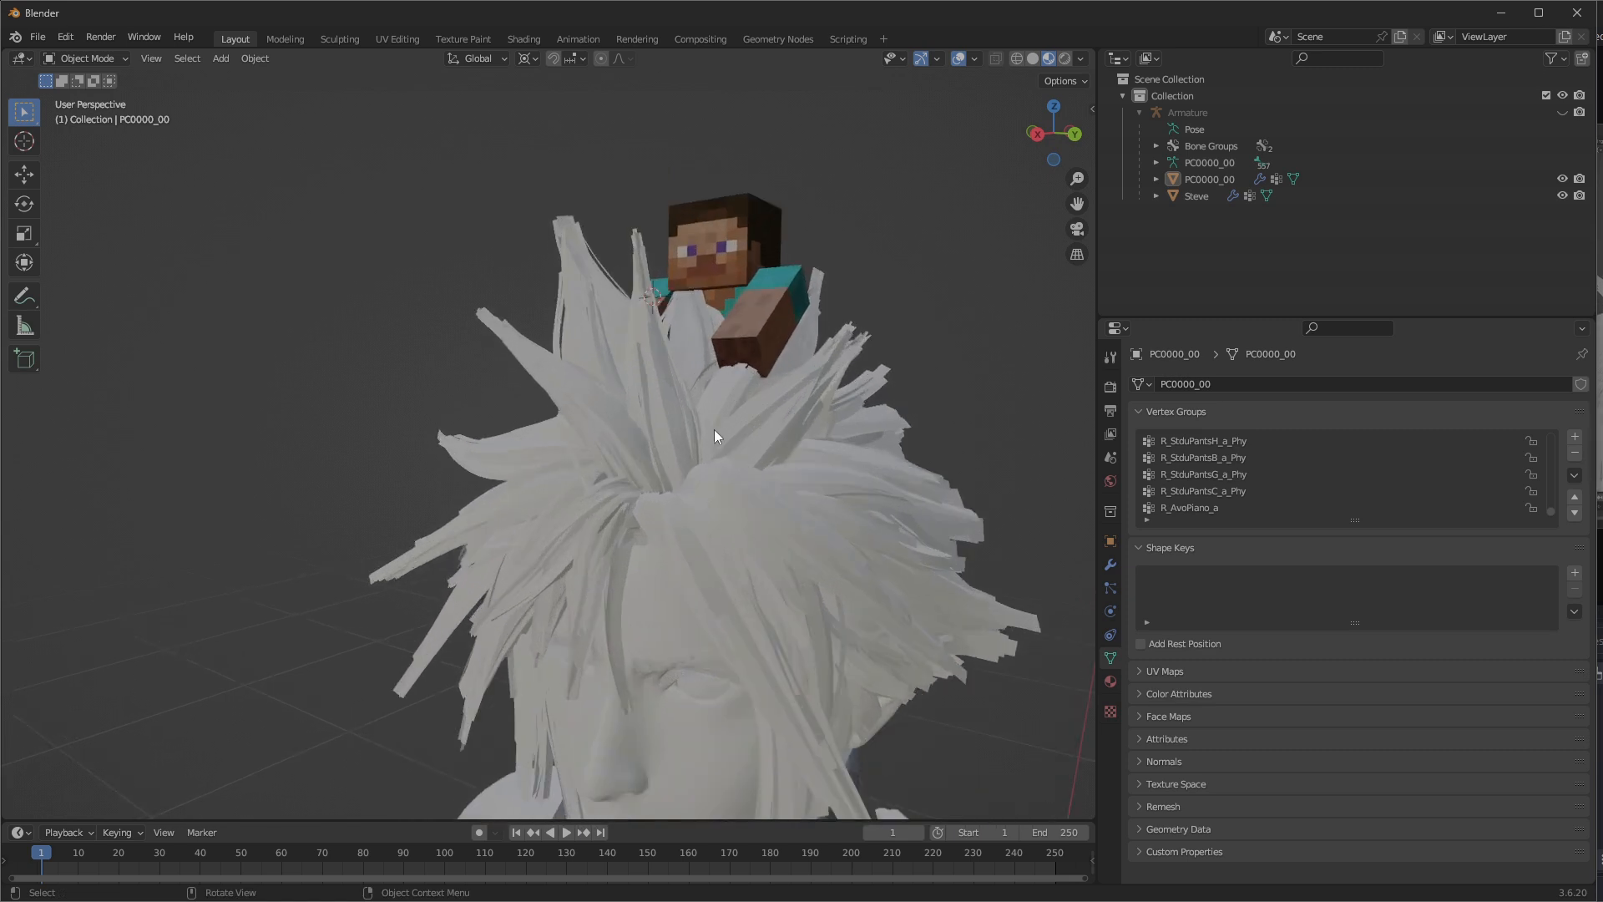
middle_click_drag(793, 370, 746, 393, "shift")
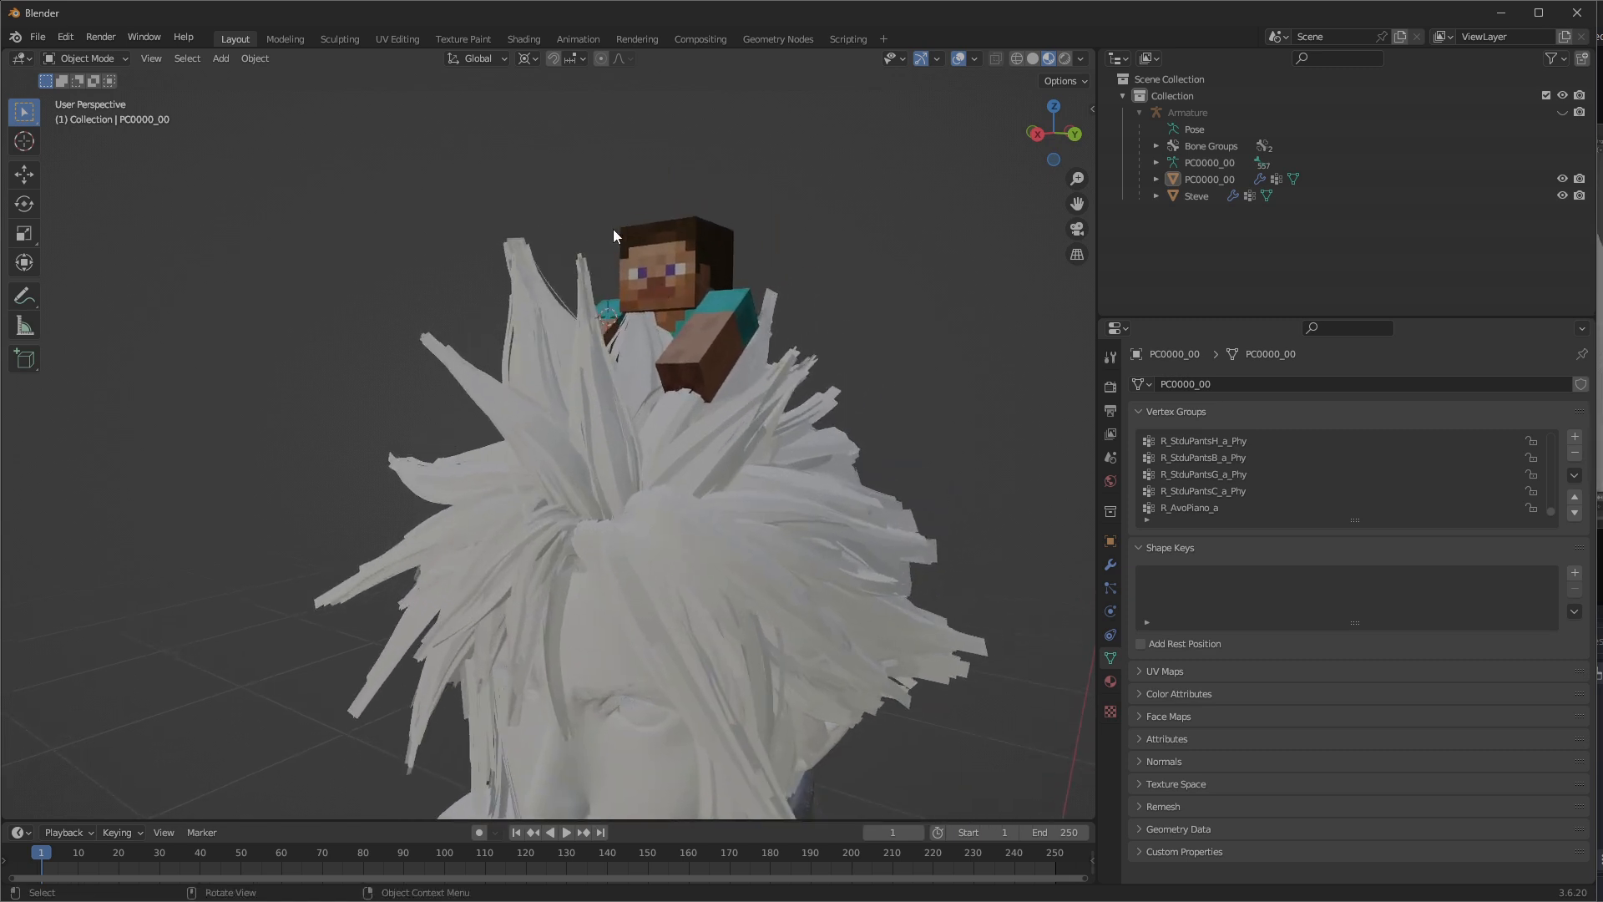
scroll(752, 480, "down", 1)
middle_click_drag(752, 479, 765, 183, "shift")
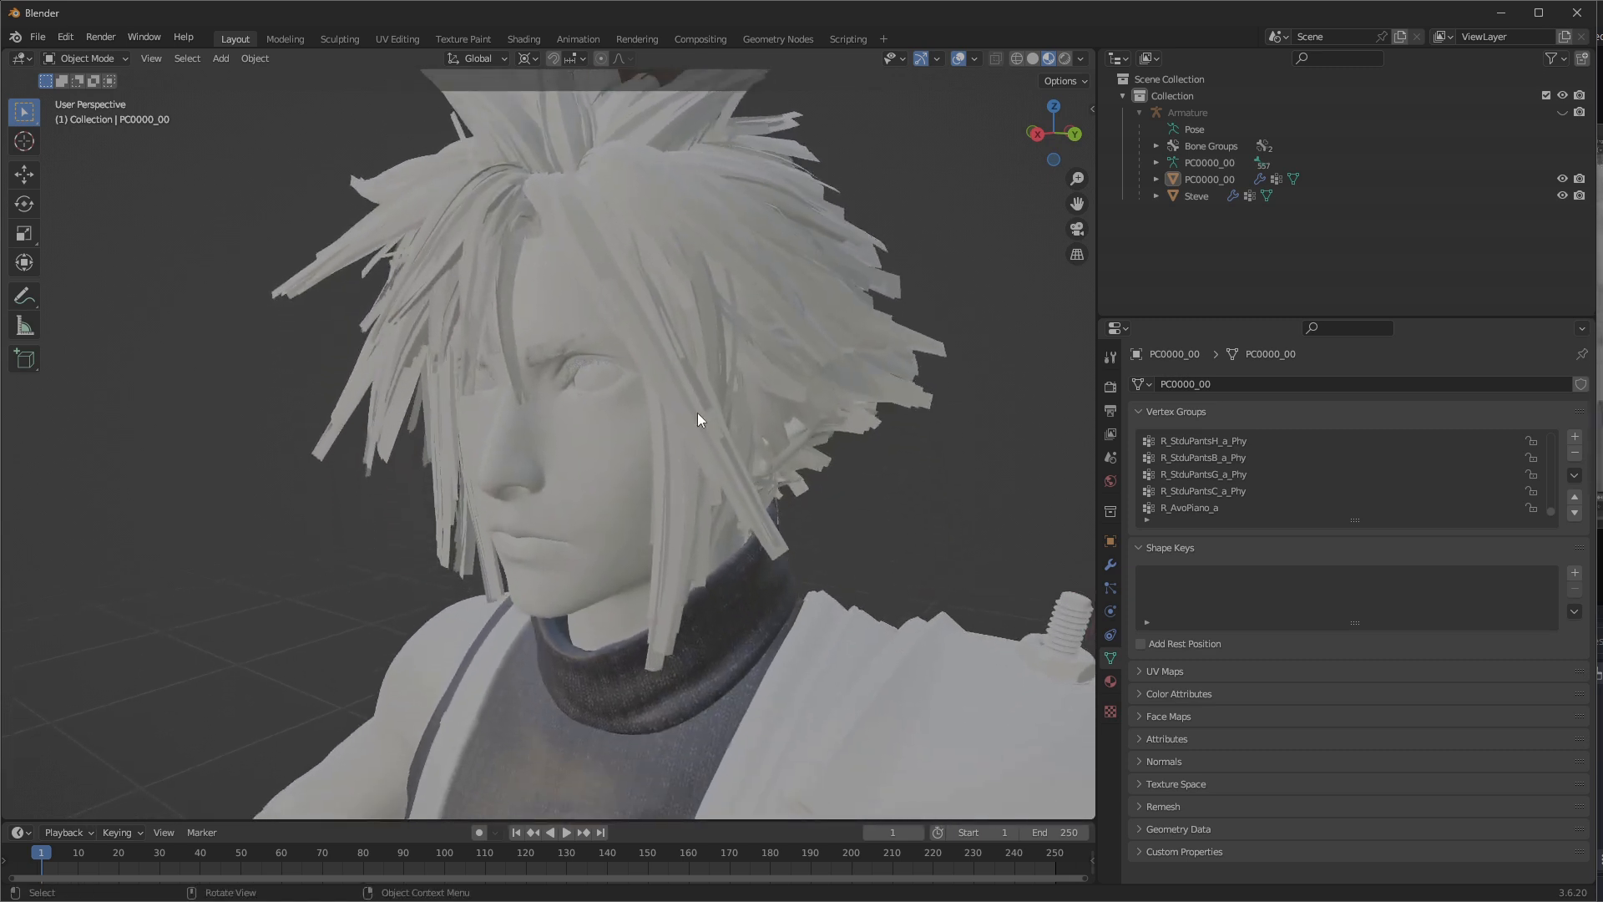
middle_click_drag(739, 609, 779, 452, "shift")
scroll(705, 509, "down", 1)
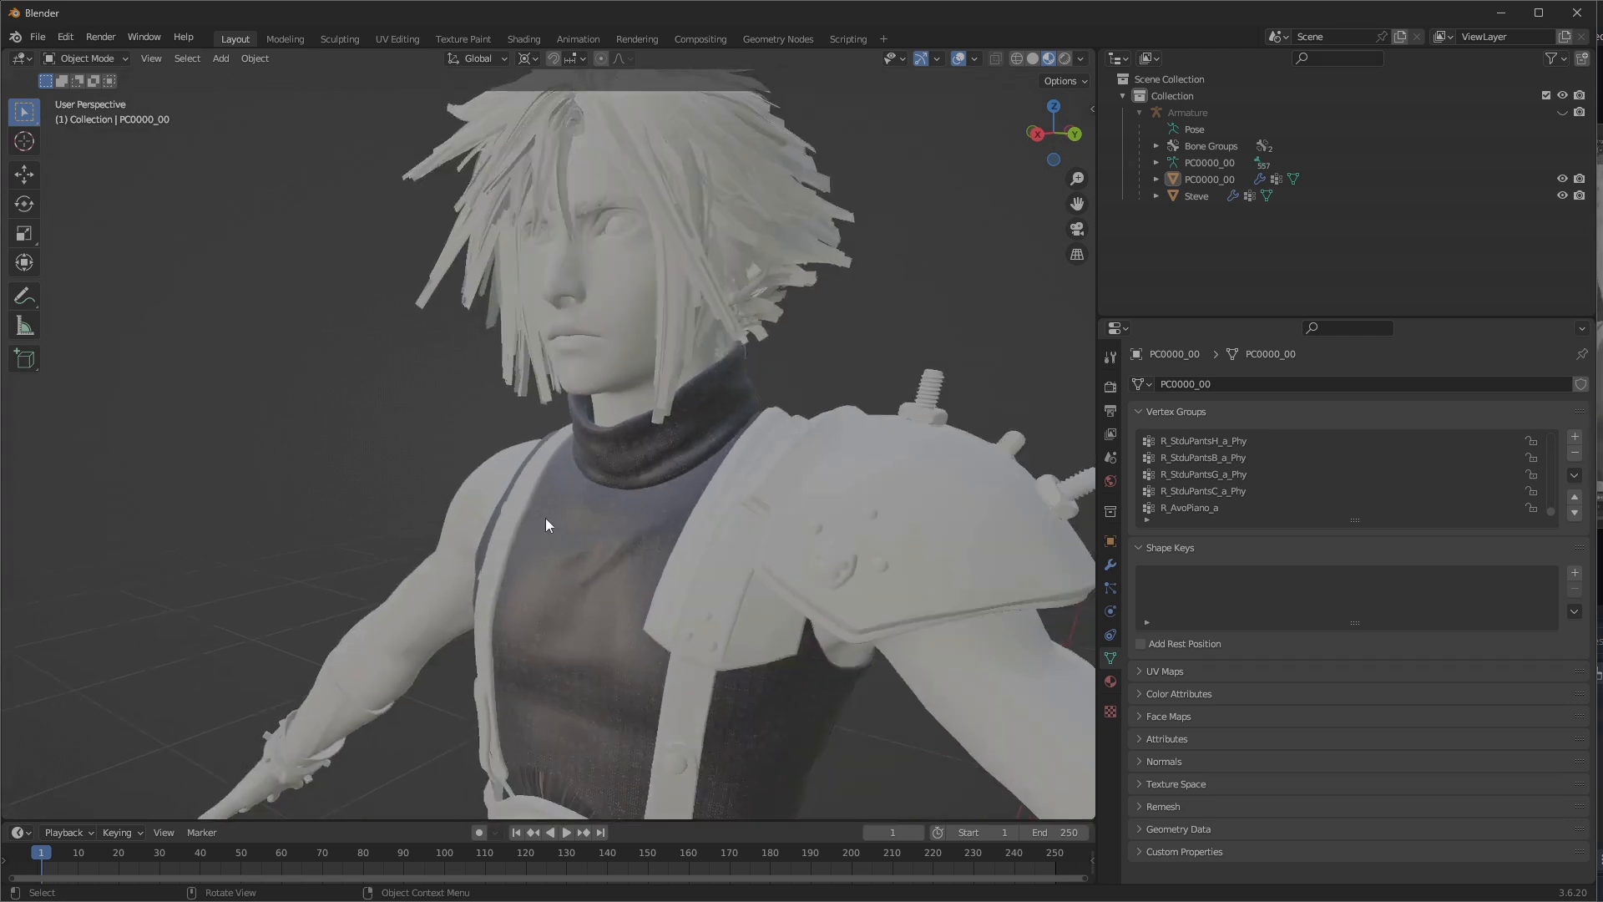
middle_click_drag(620, 511, 623, 635, "shift")
middle_click_drag(765, 489, 727, 544, "shift")
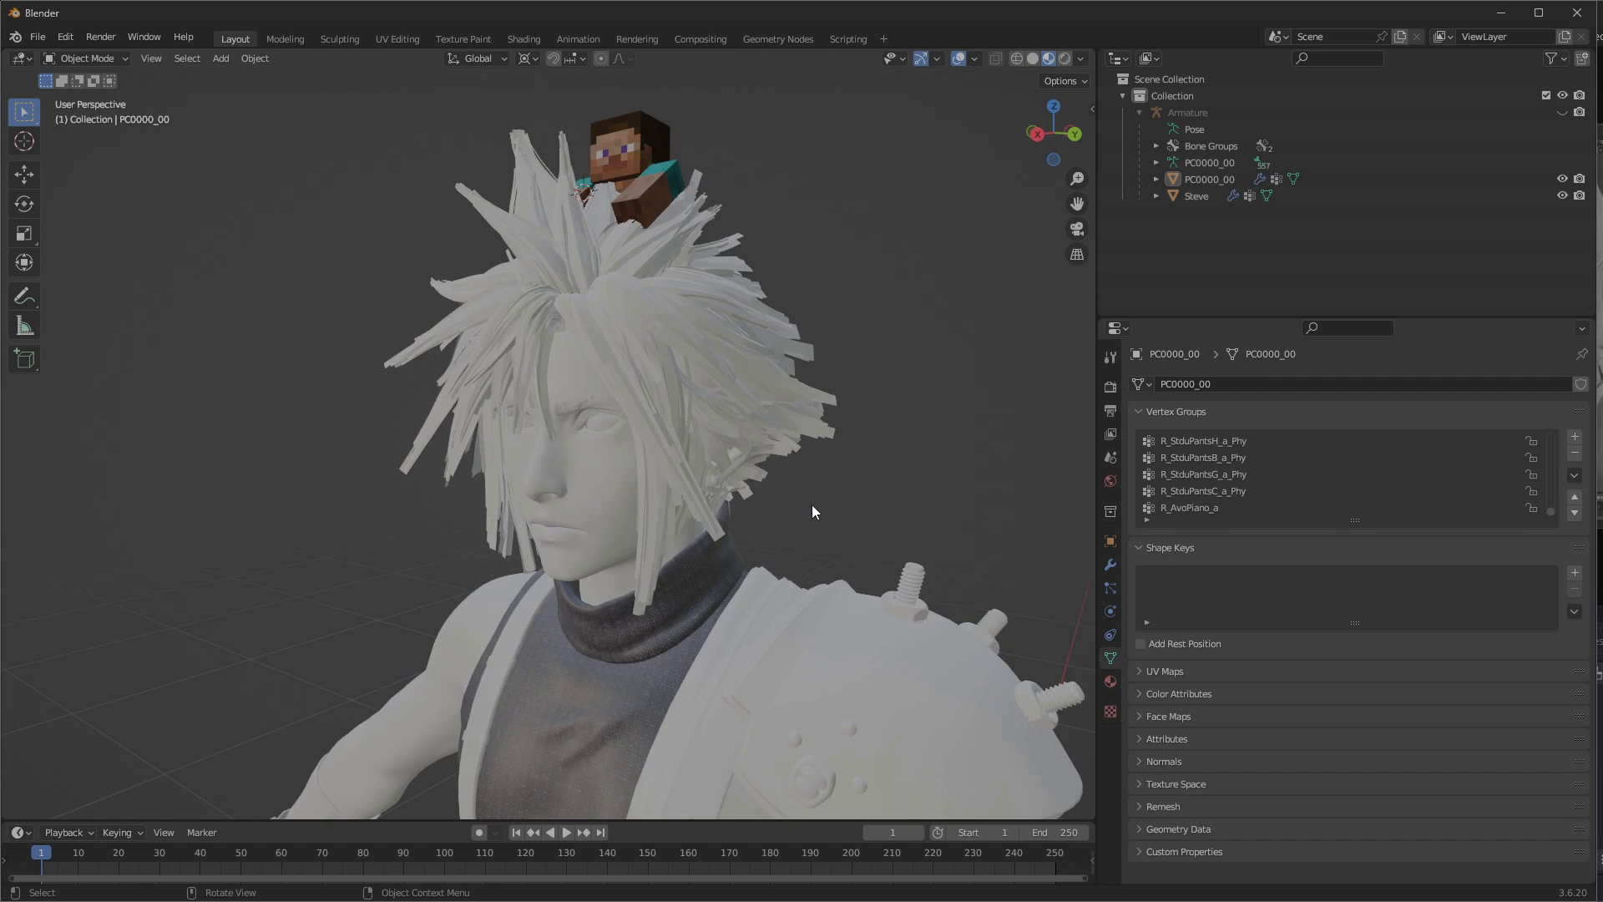
middle_click_drag(691, 210, 710, 318, "shift")
Try joining the Steve mesh into the PC0000_00 character mesh, and undo the join.
left_click(647, 244)
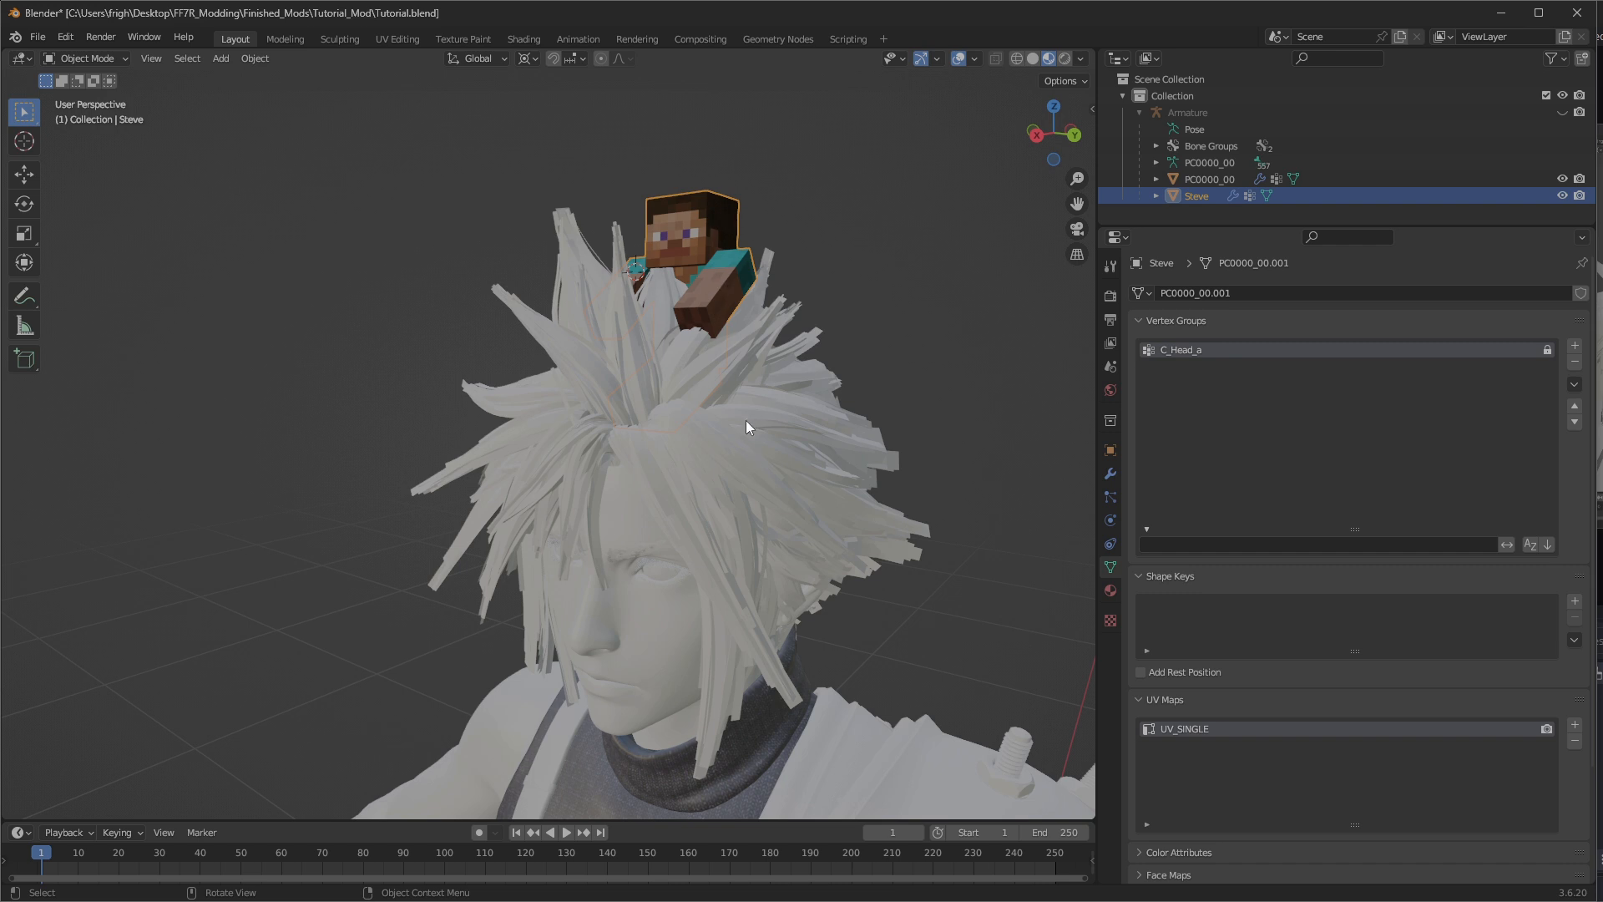
left_click(652, 676, "shift")
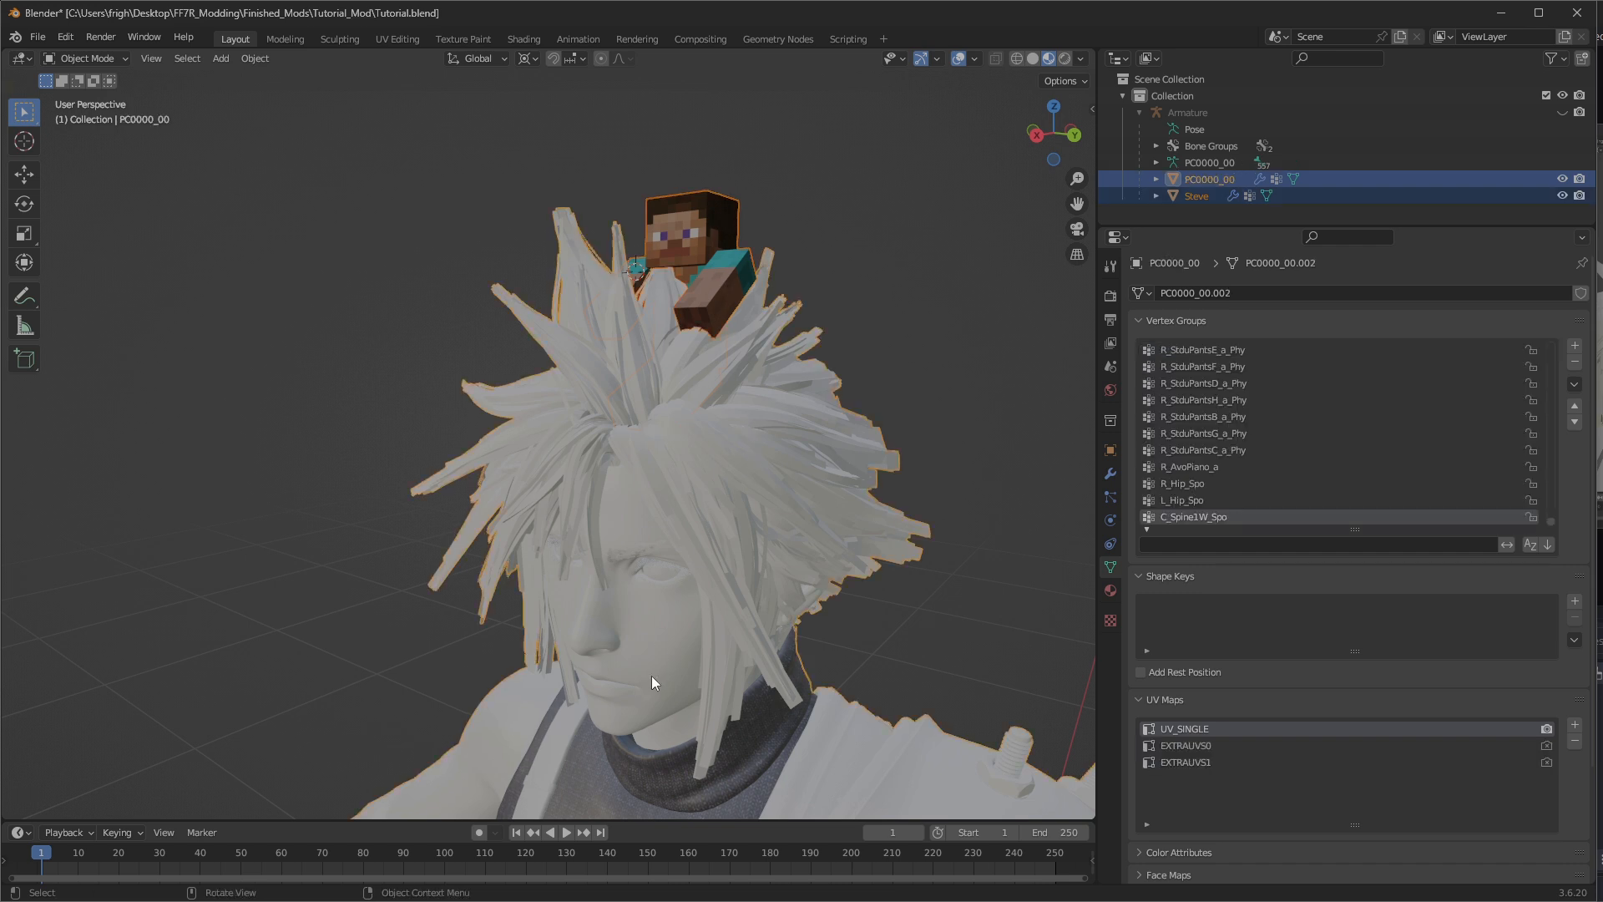
key("ctrl+j")
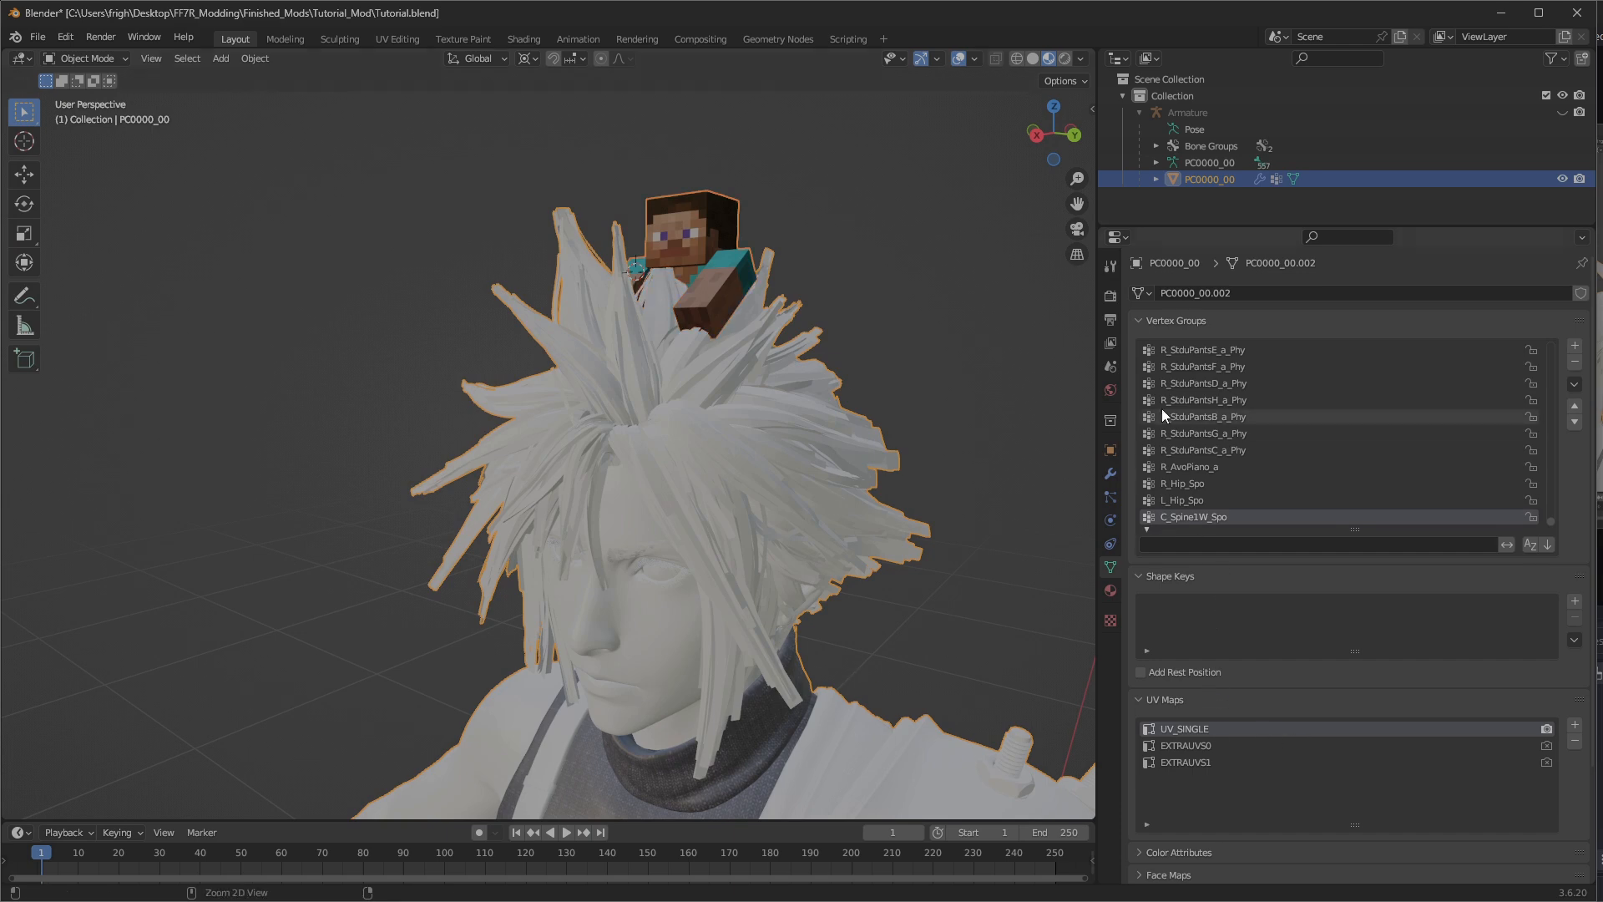
key("ctrl+z")
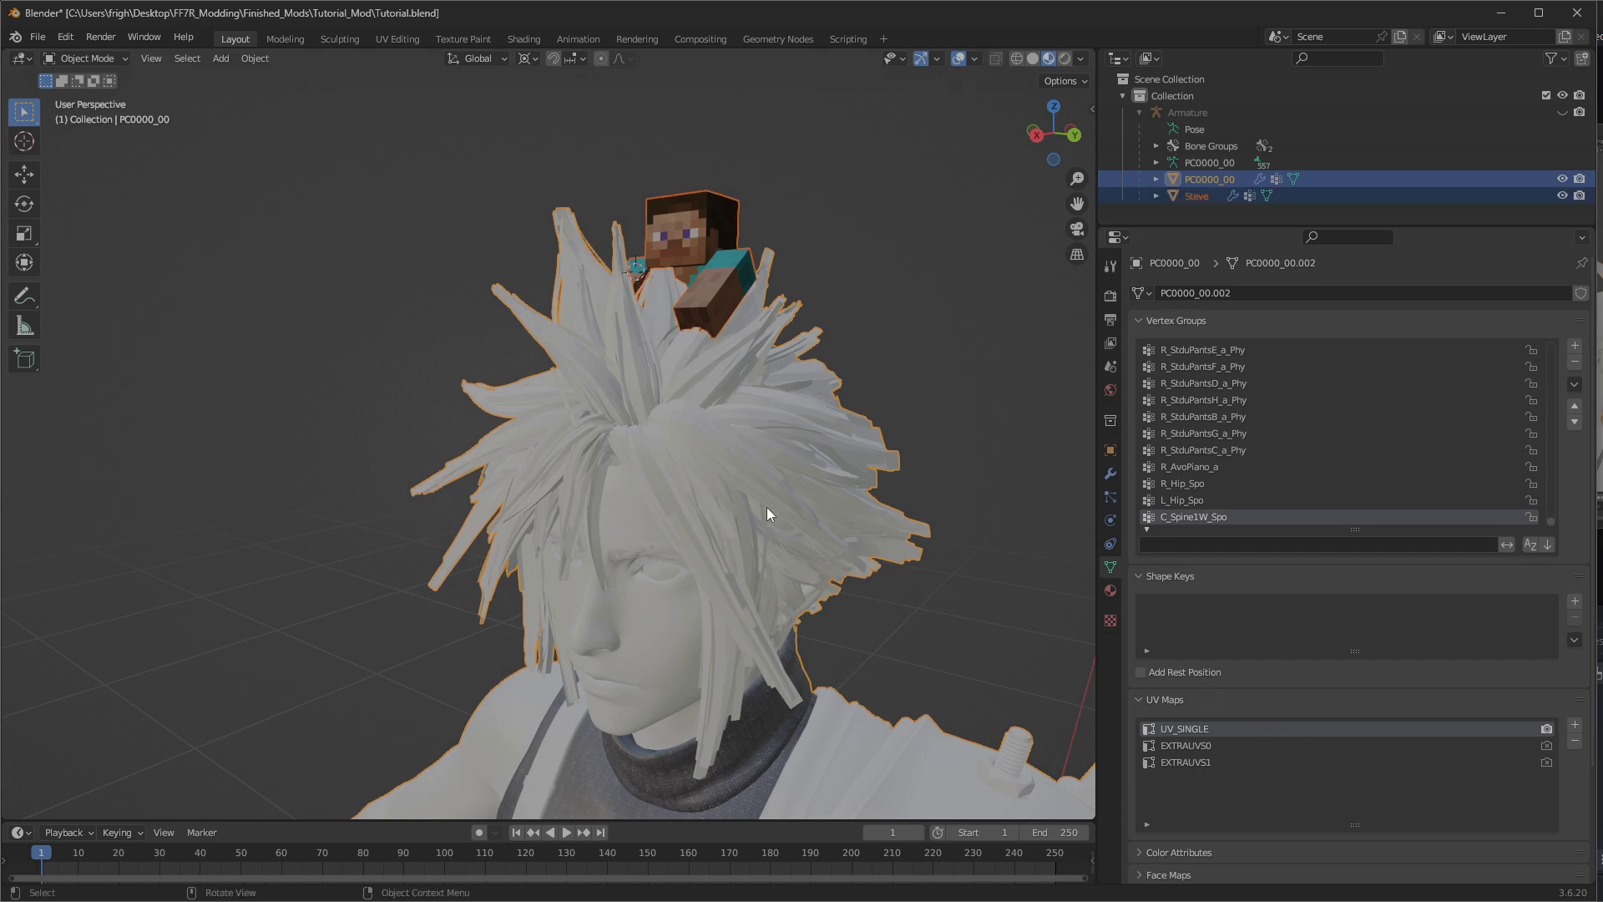
Compare the UV map names of the Steve mesh with those of the PC0000_00 mesh.
left_click(1196, 196)
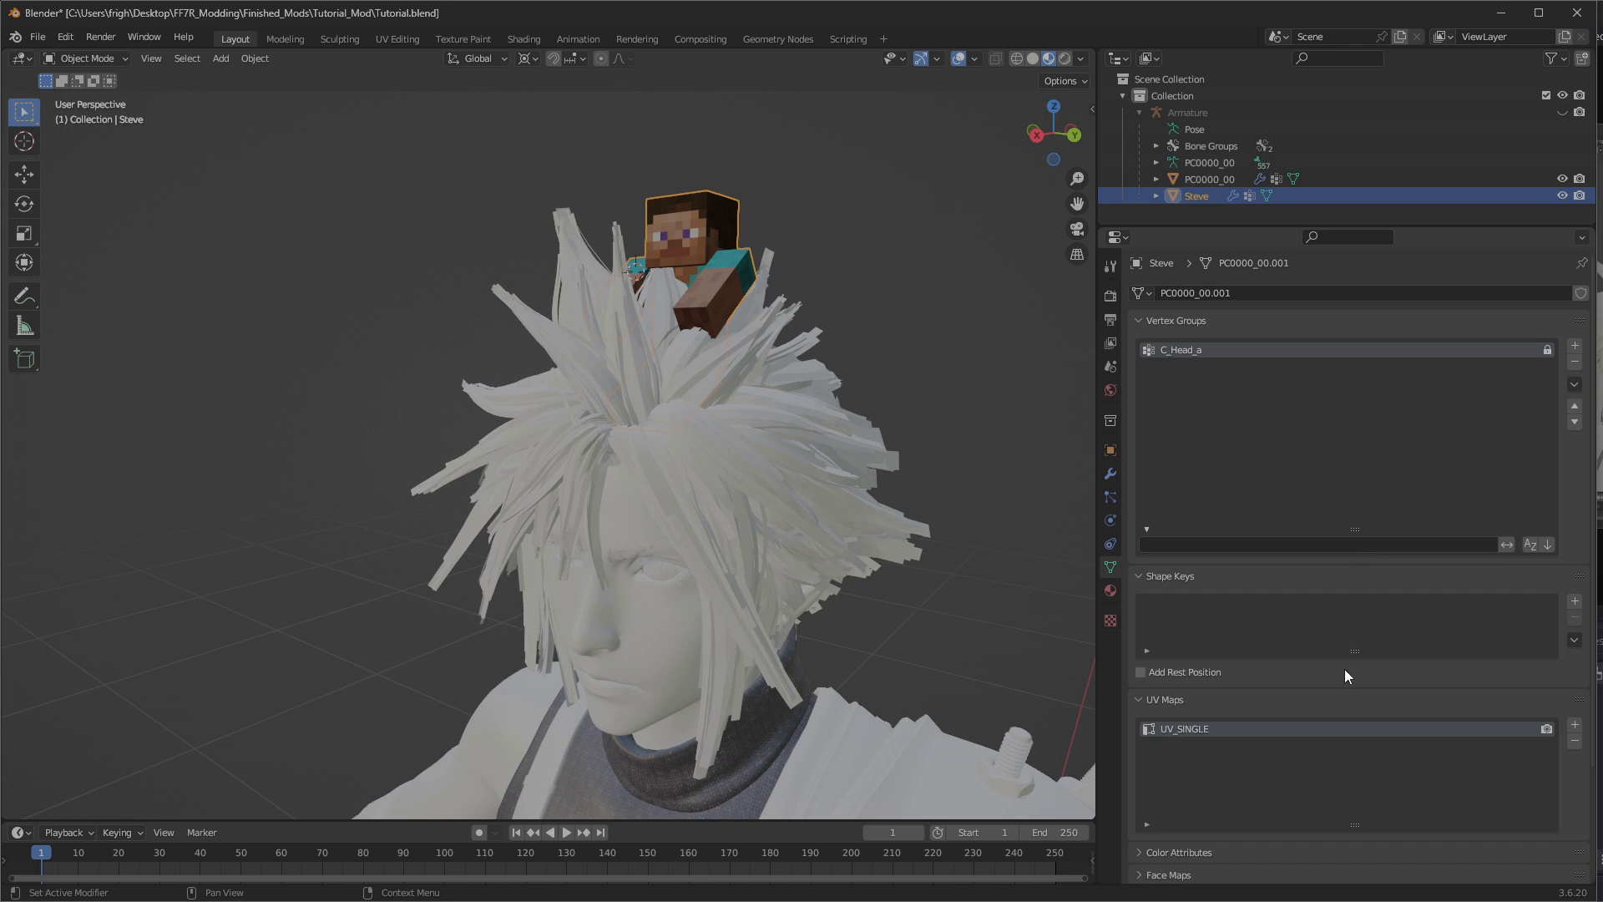
scroll(1336, 634, "down", 2)
left_click(1145, 632)
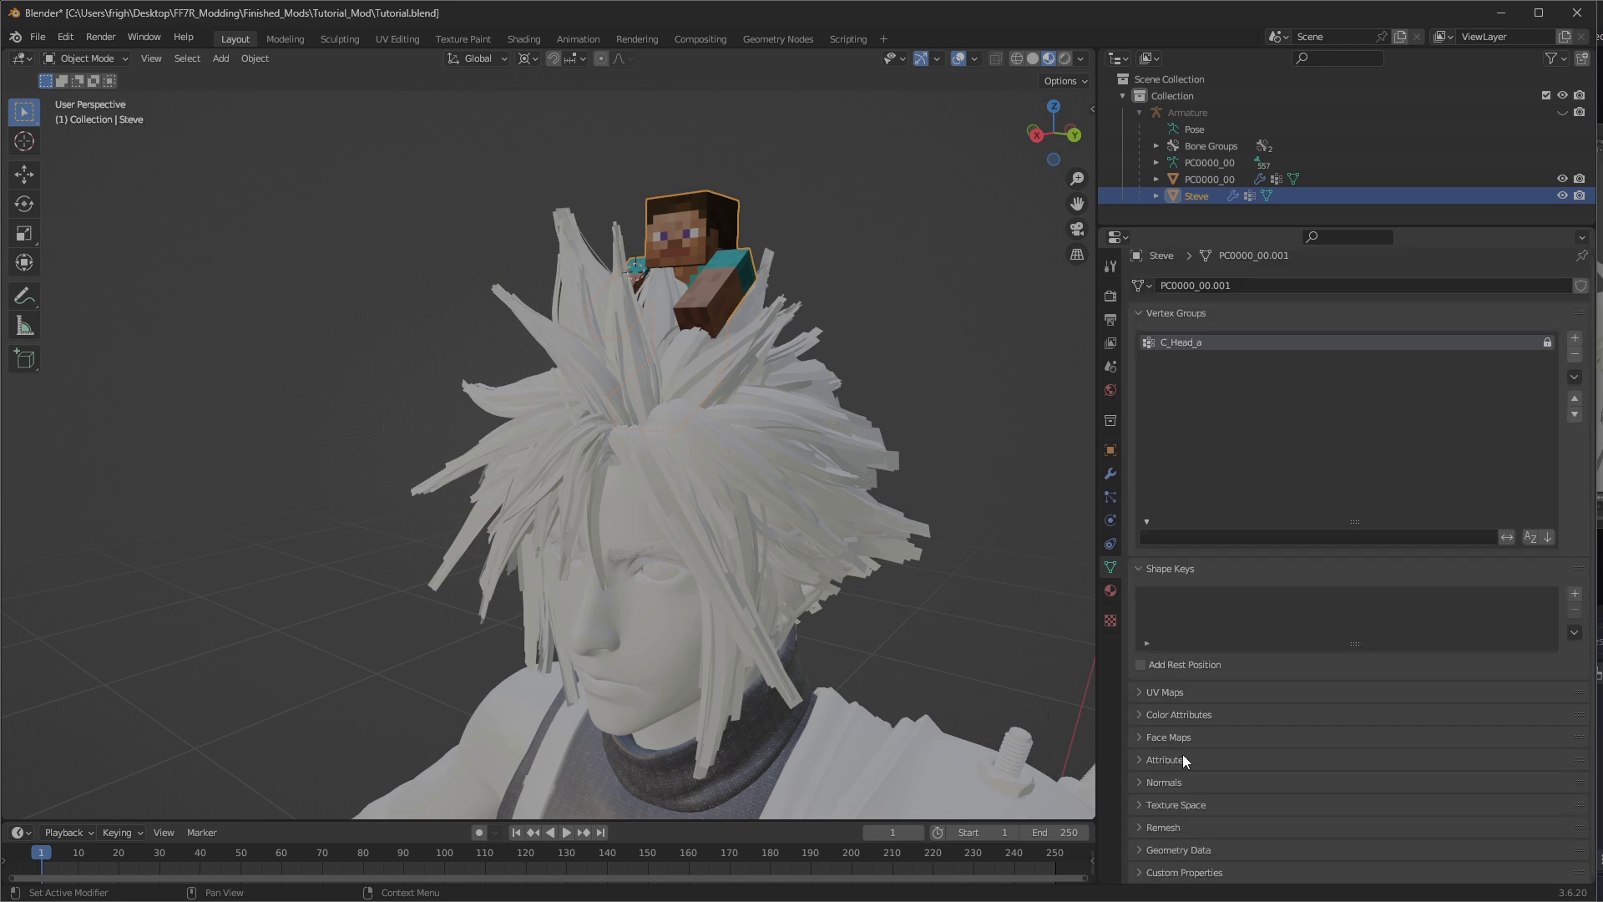
left_click(1134, 694)
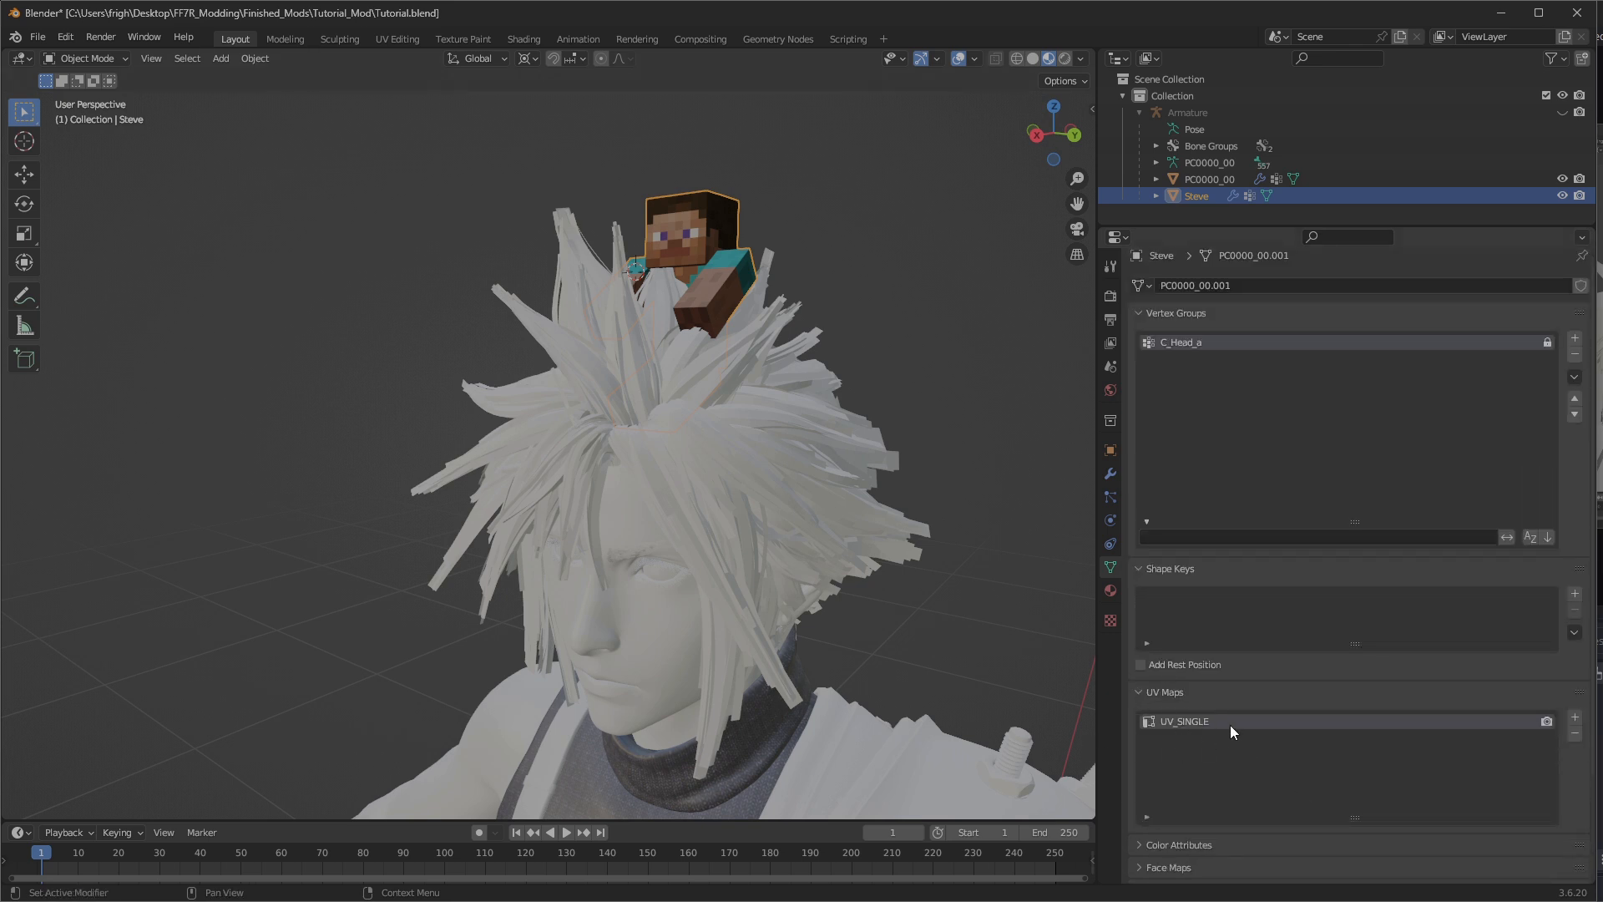
scroll(1230, 725, "down", 3)
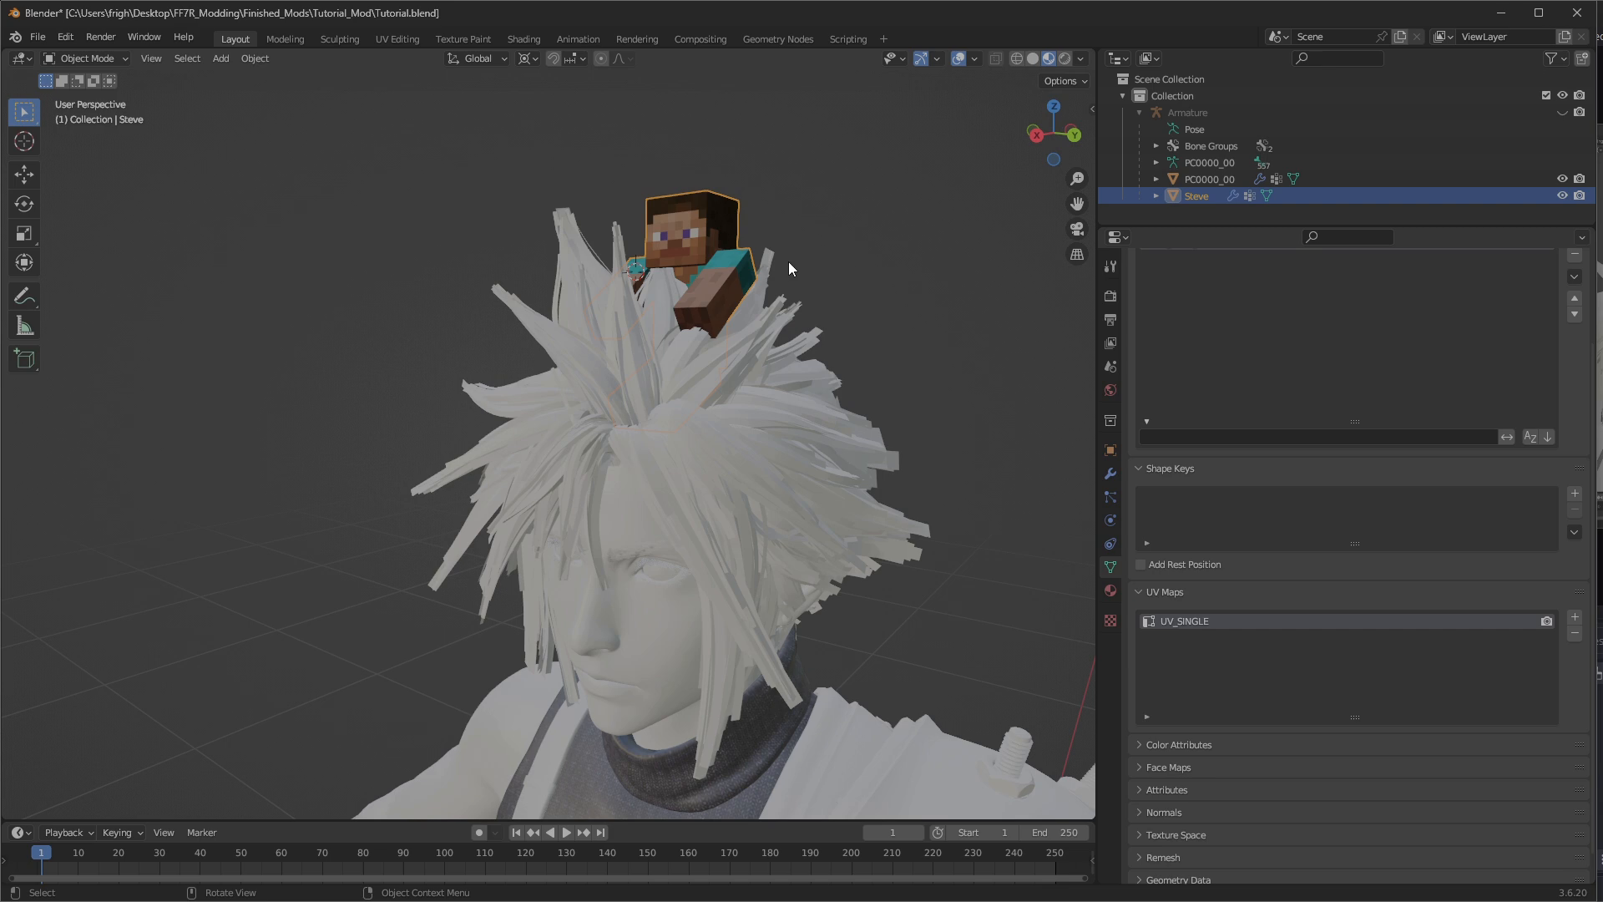
left_click(1212, 178)
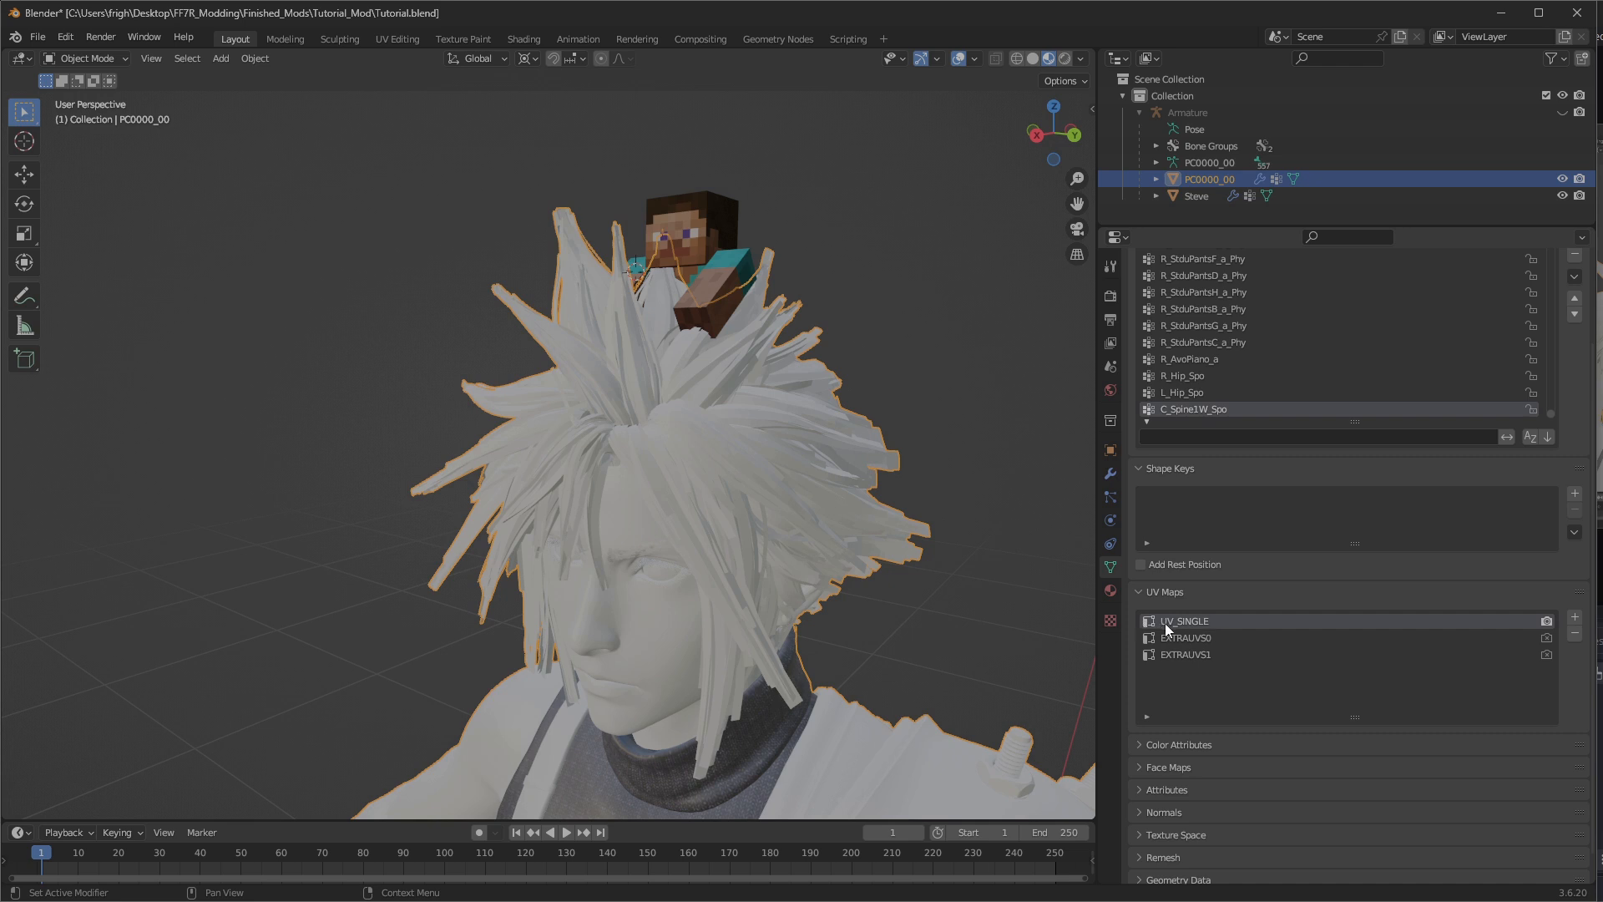
left_click(1204, 201)
left_click(1211, 178)
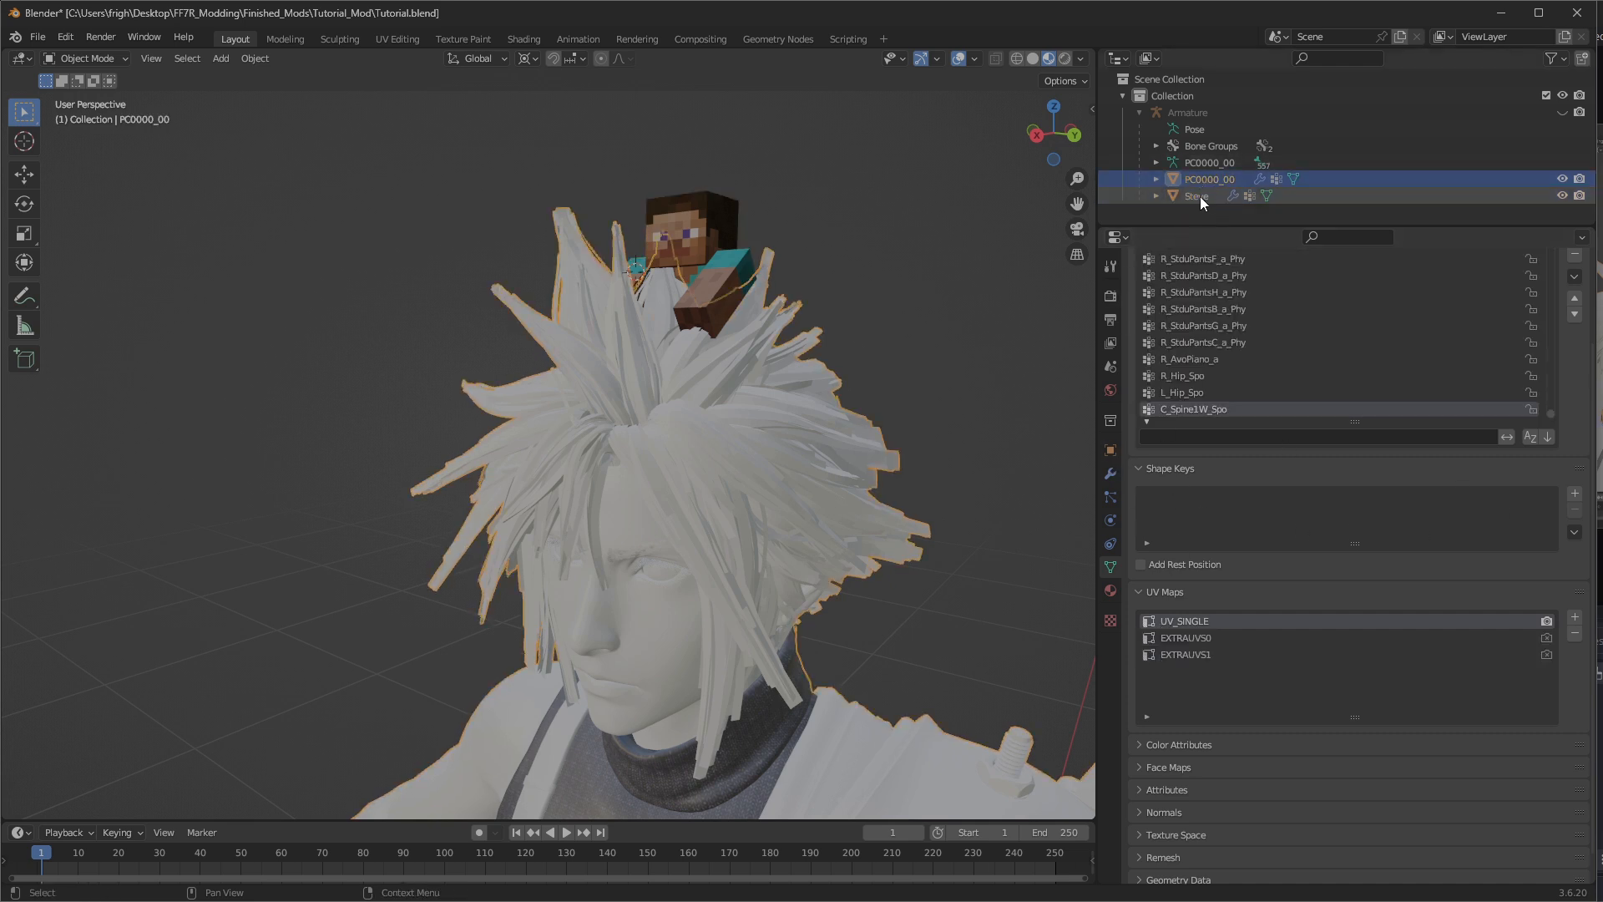
Rename the Steve mesh's UV map as UV_SINGLEasdas.
left_click(1199, 199)
double_click(1190, 620)
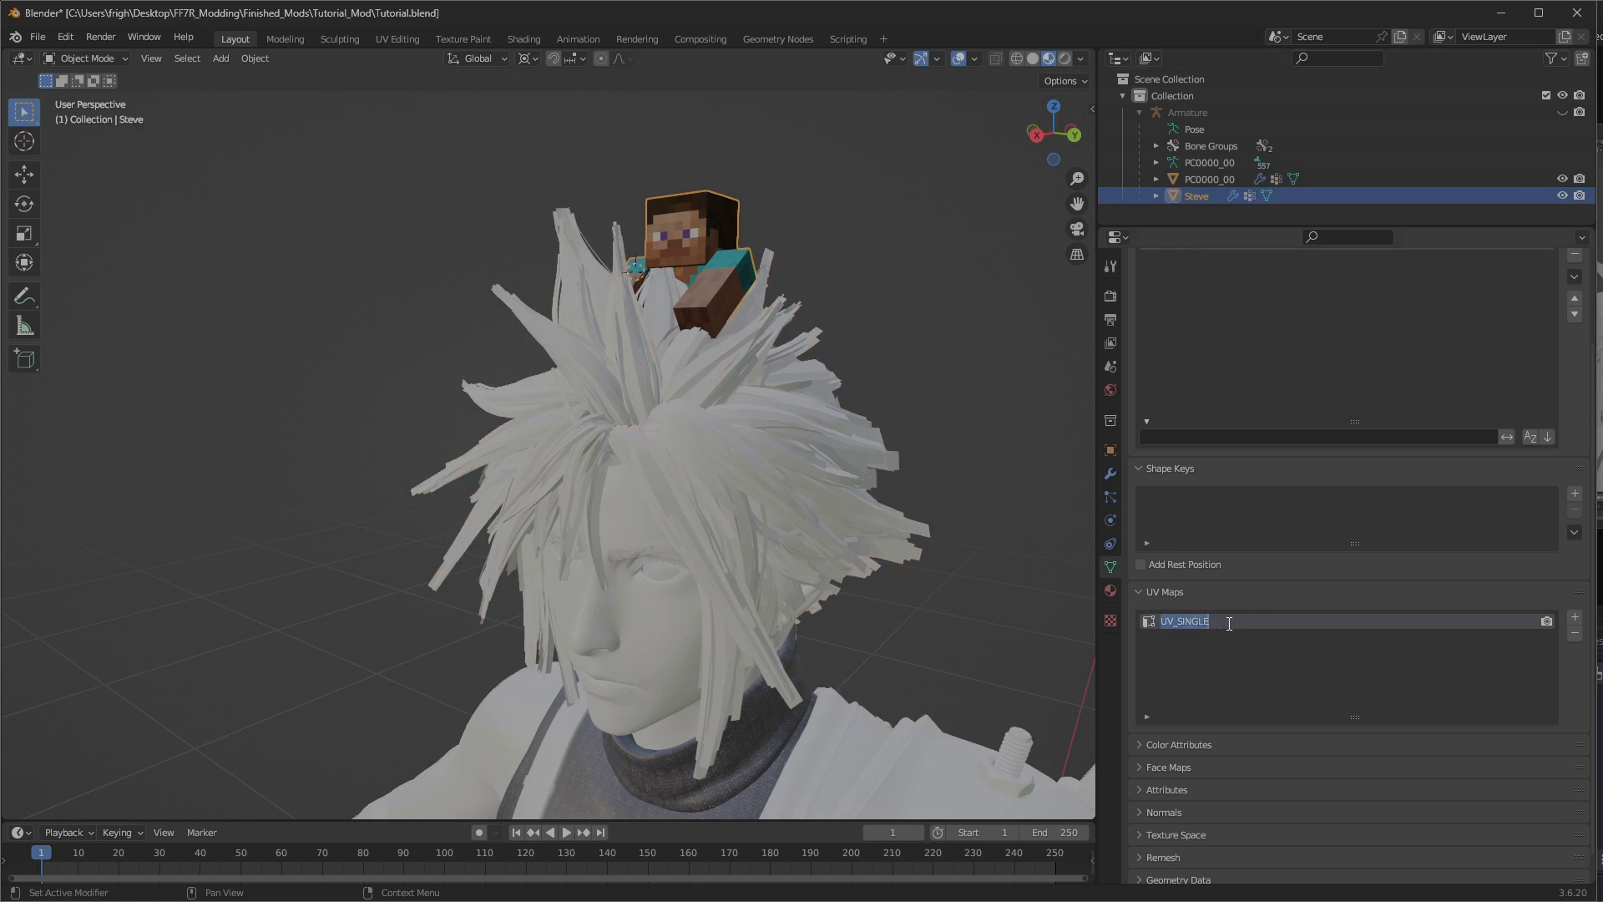
key("End")
type("asdaf")
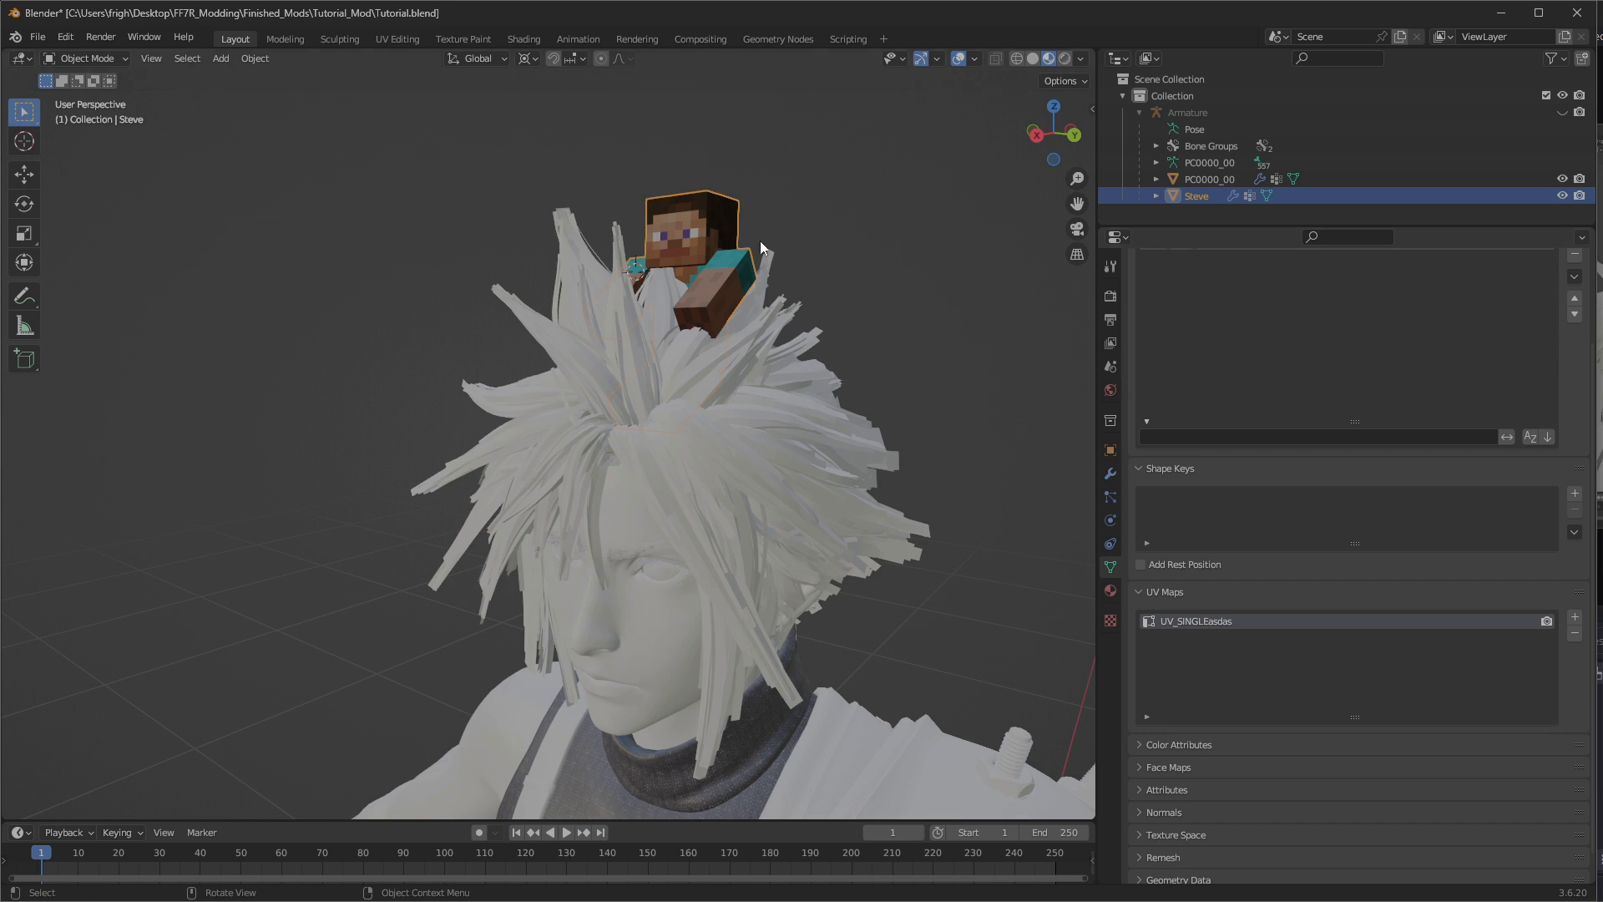
Try joining Steve into the PC0000_00 mesh with mismatched UV map names, and undo the join.
middle_click_drag(968, 480, 954, 370, "shift")
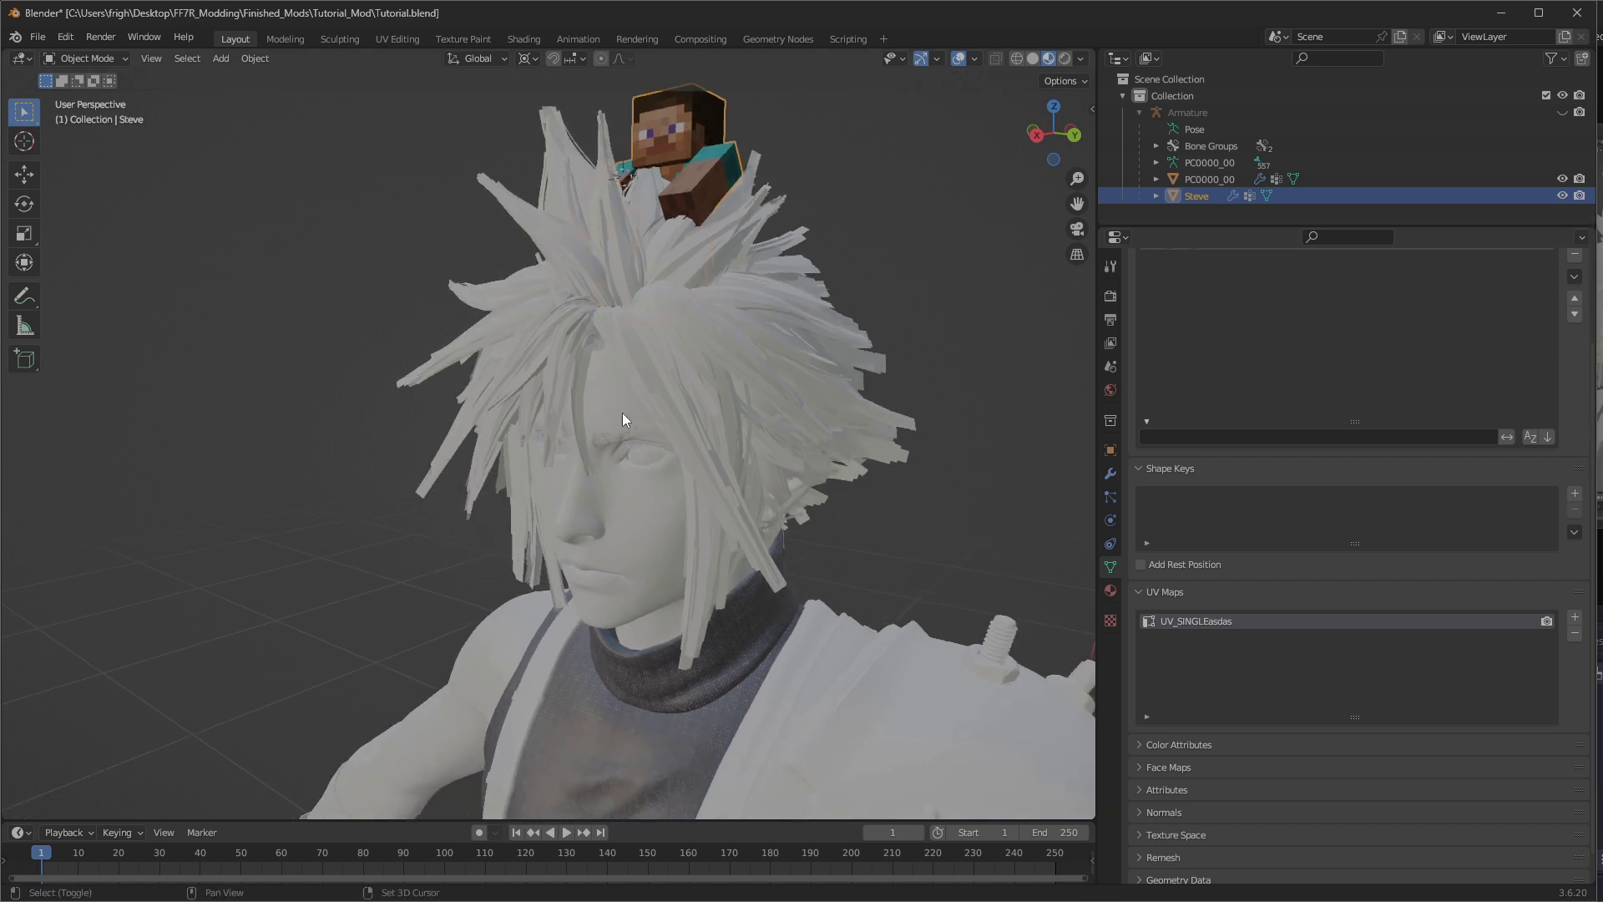
left_click(820, 462, "shift")
key("ctrl+j")
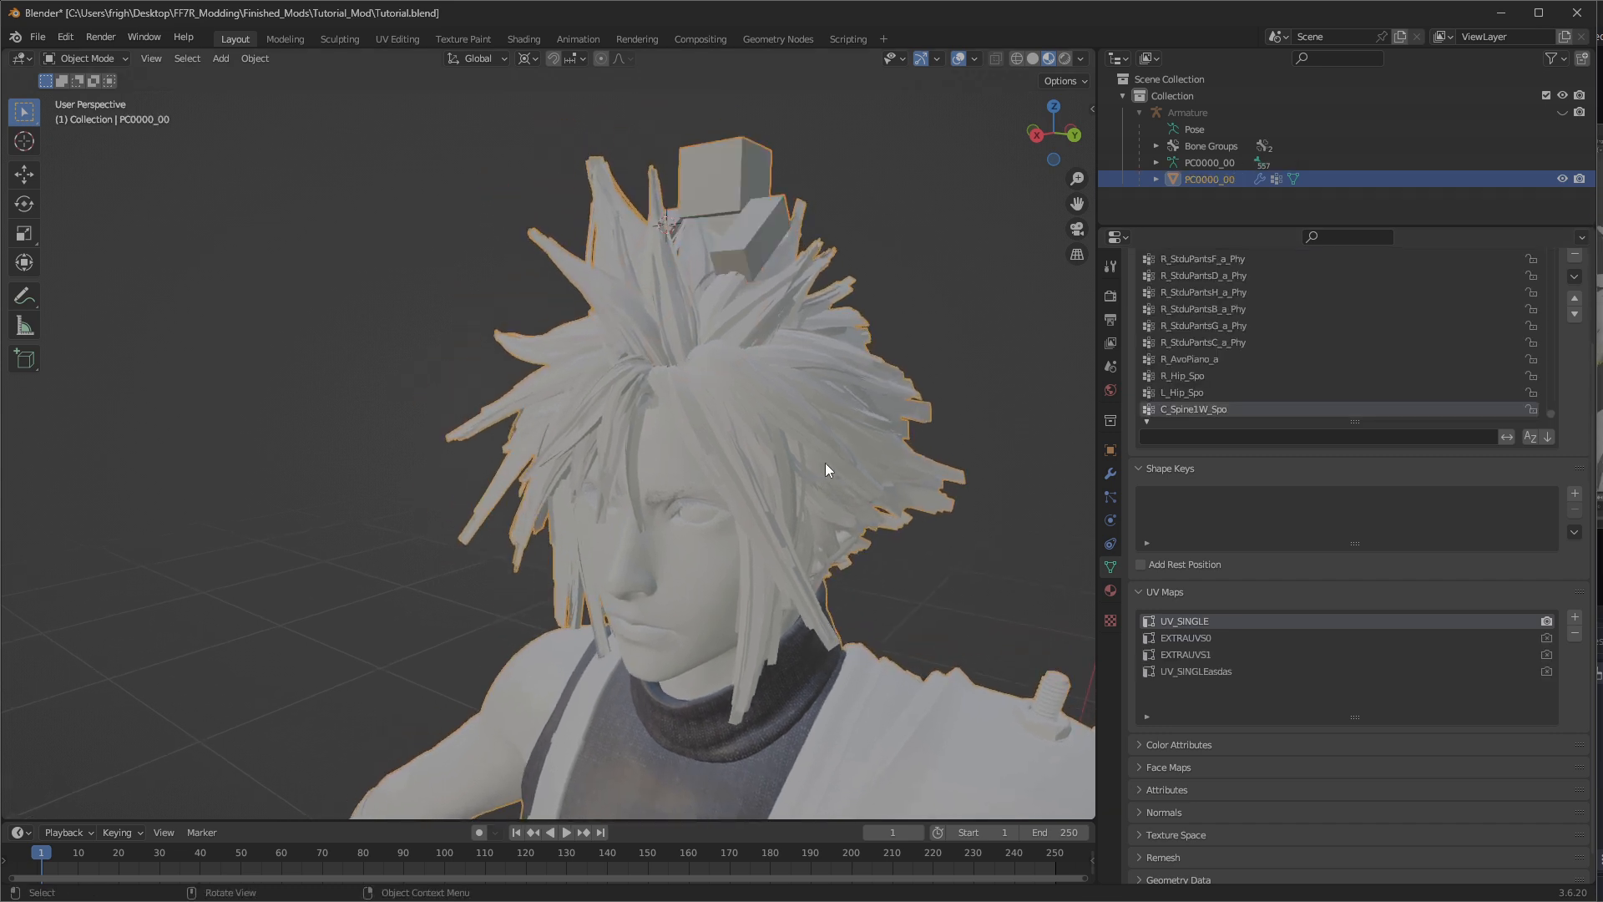
middle_click_drag(806, 282, 809, 372, "shift")
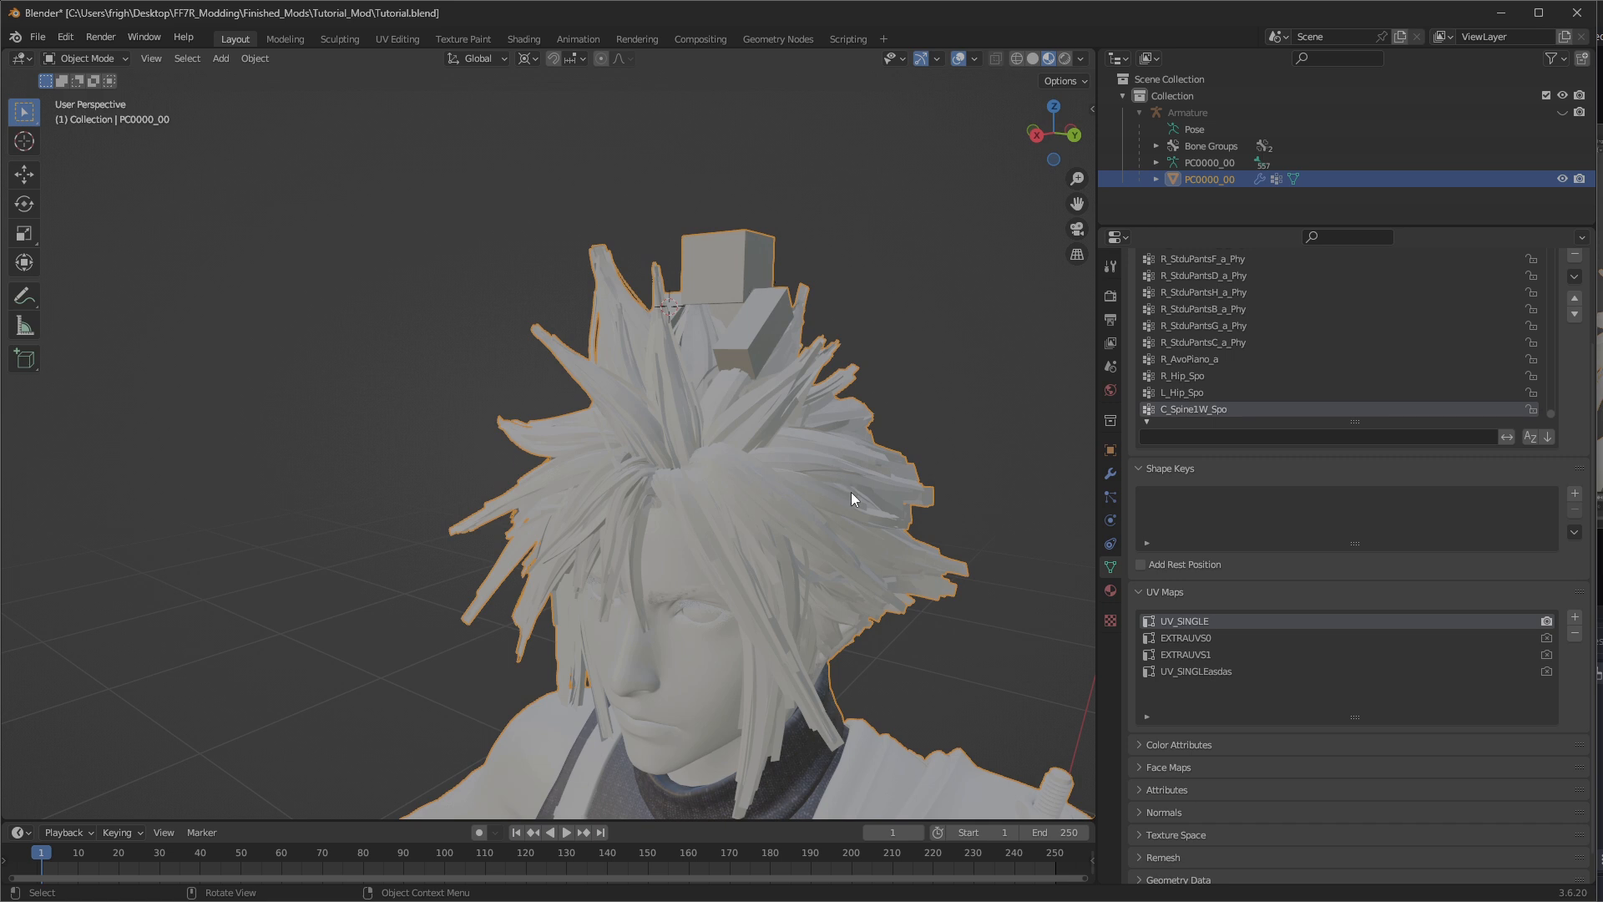
key("ctrl+z")
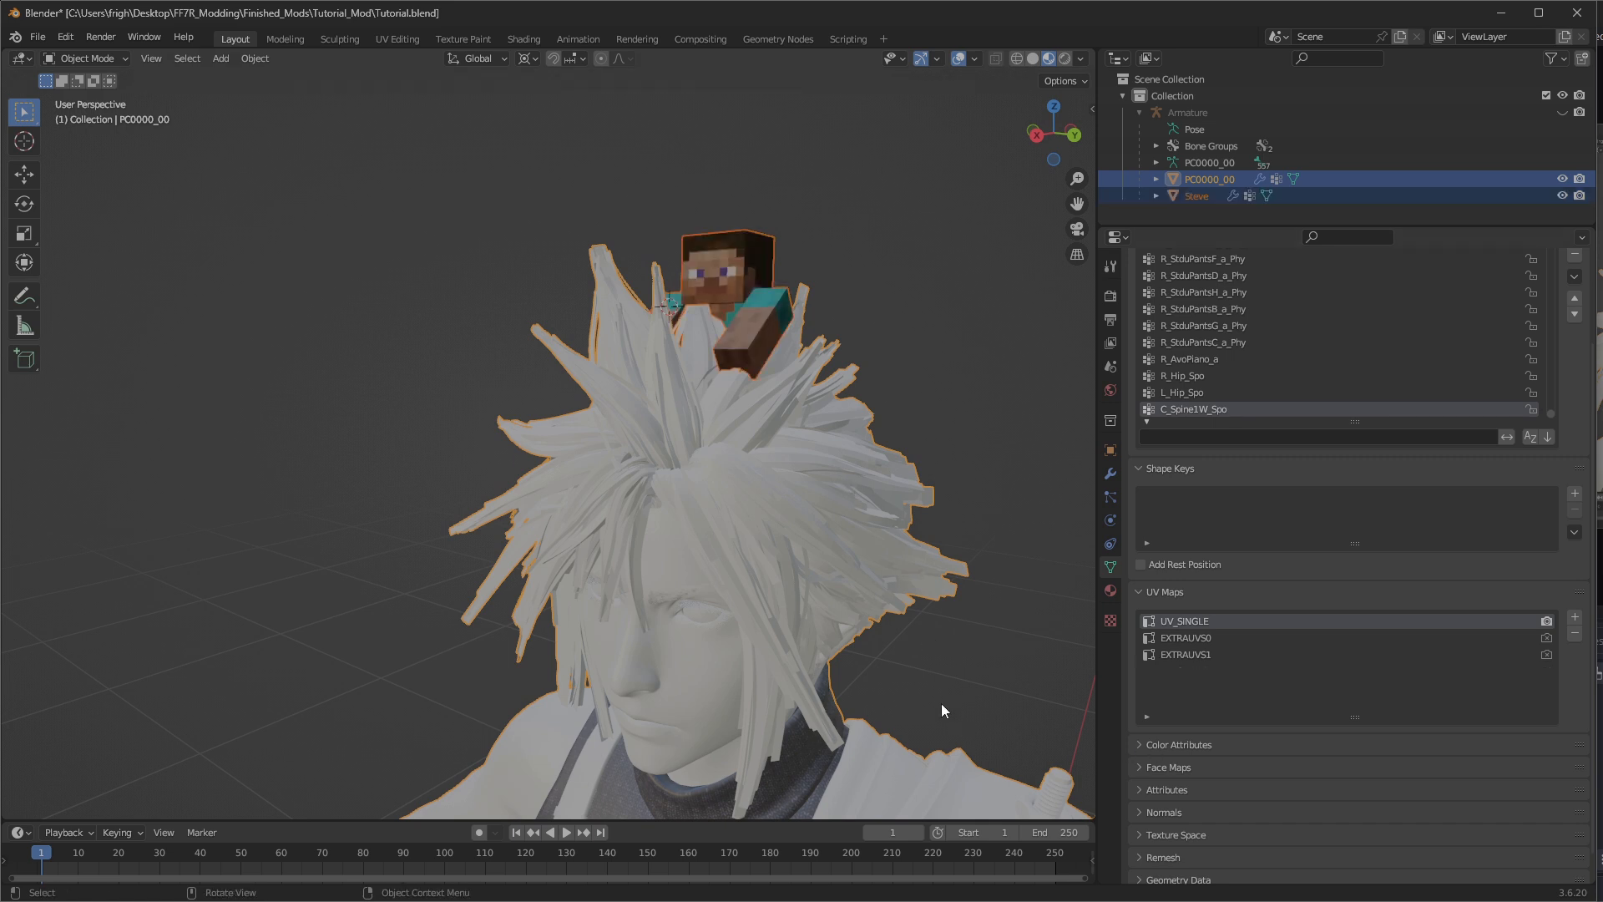
Rename the Steve mesh's UV map back to UV_SINGLE to match the character mesh.
left_click(1218, 199)
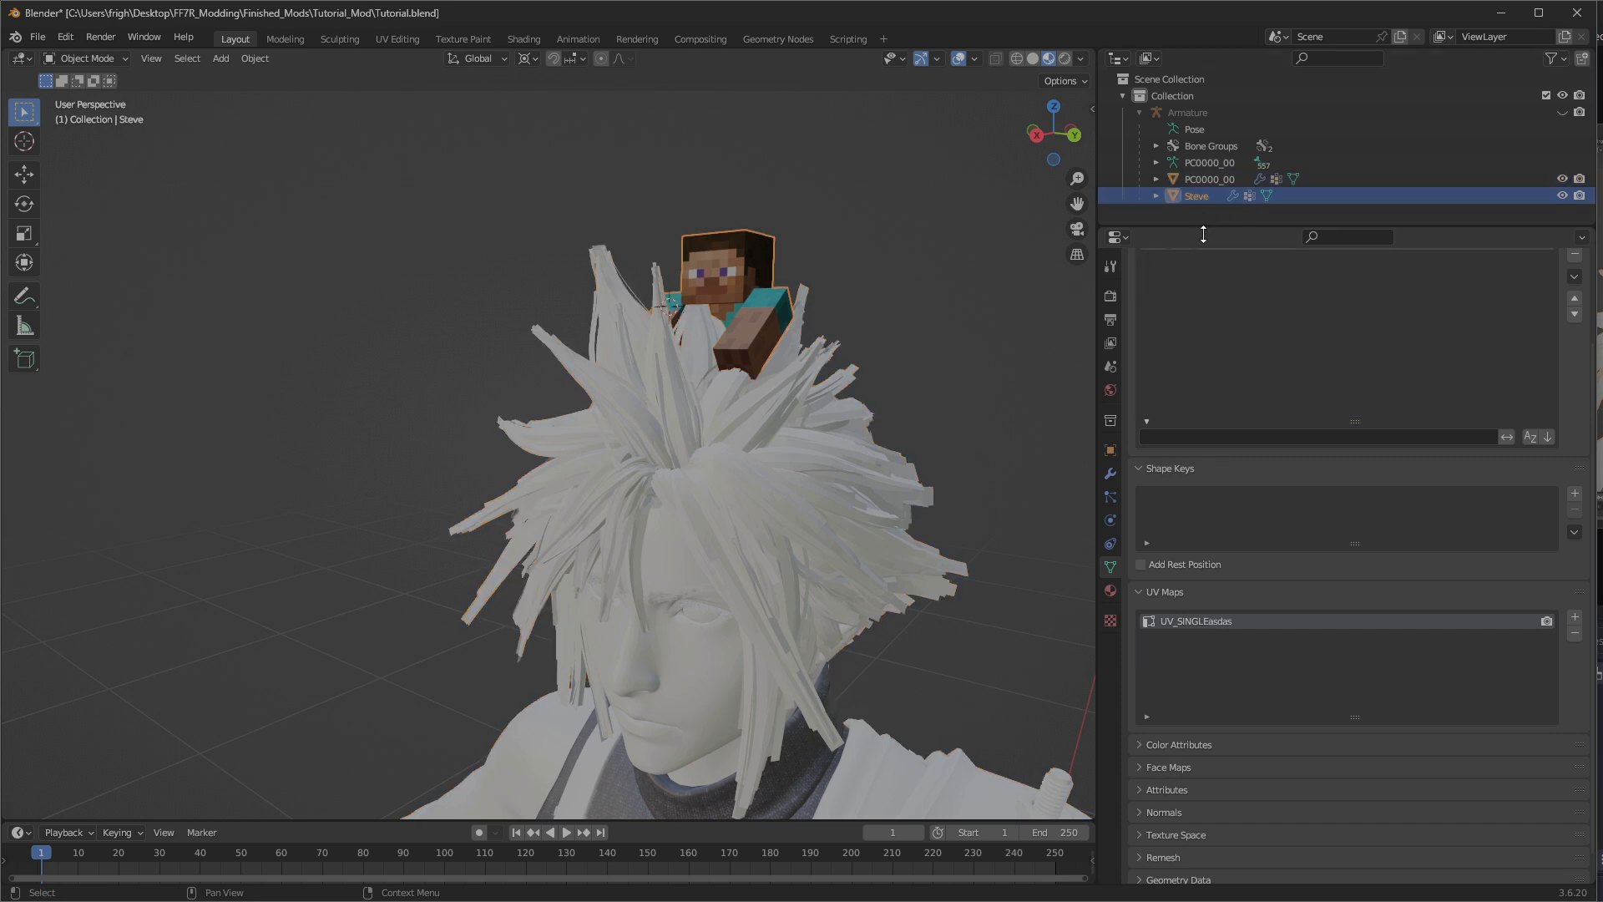
double_click(1229, 623)
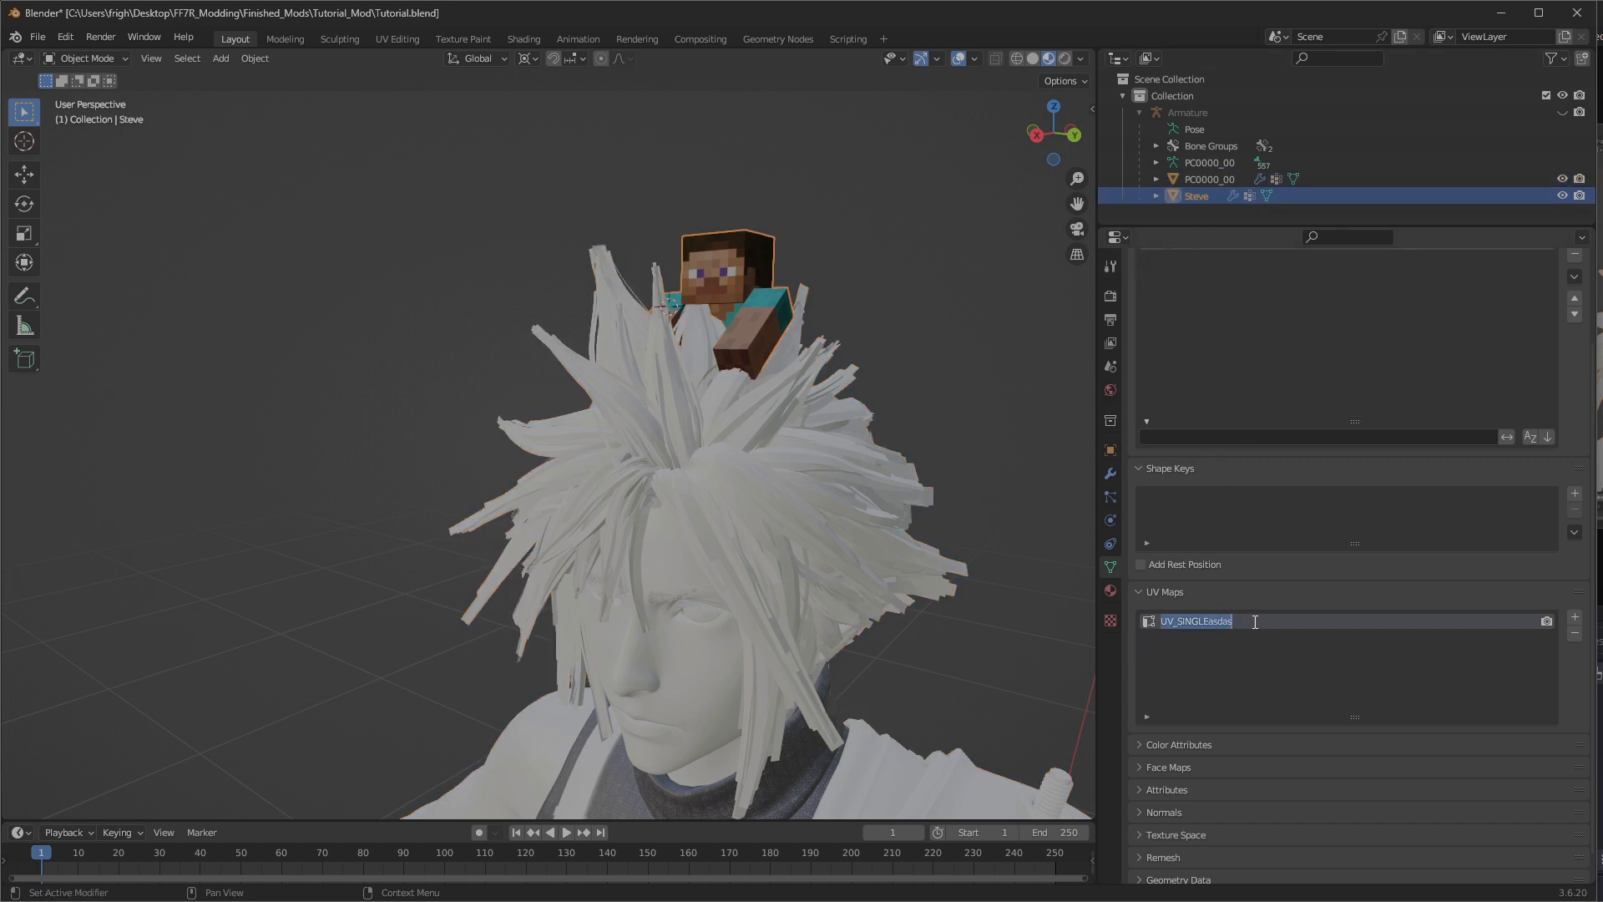
left_click(1261, 622)
key("BackSpace")
key("BackSpace")
key("BackSpace")
key("BackSpace")
key("BackSpace")
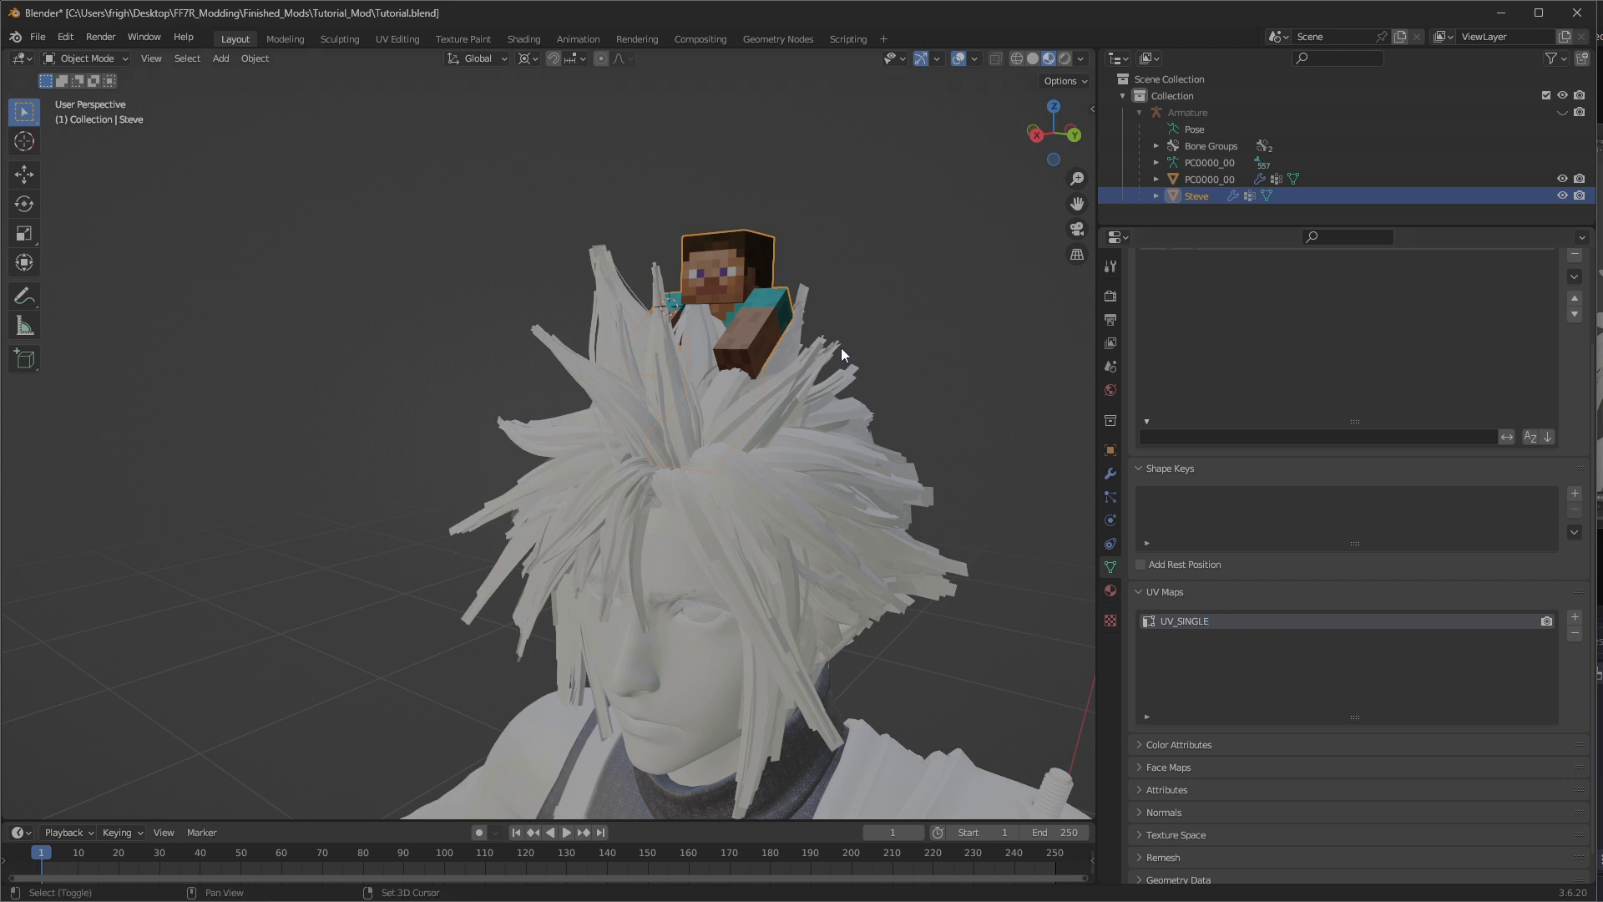
Join the Steve mesh into the PC0000_00 character mesh and check the textured figure on the head.
middle_click_drag(840, 347, 794, 324, "shift")
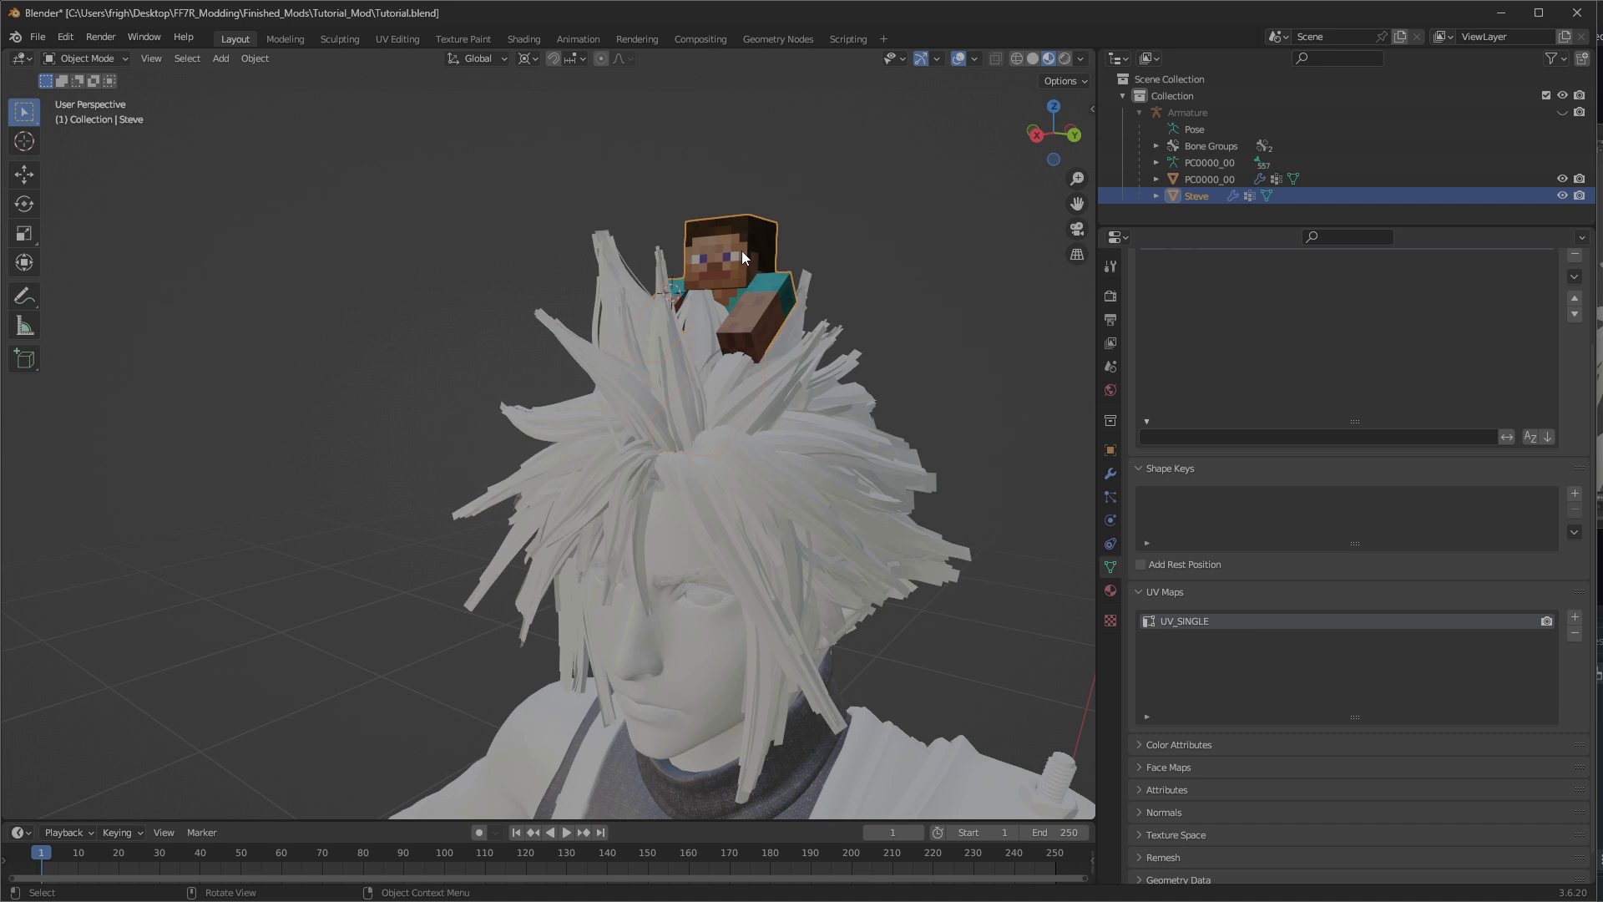
left_click(731, 669)
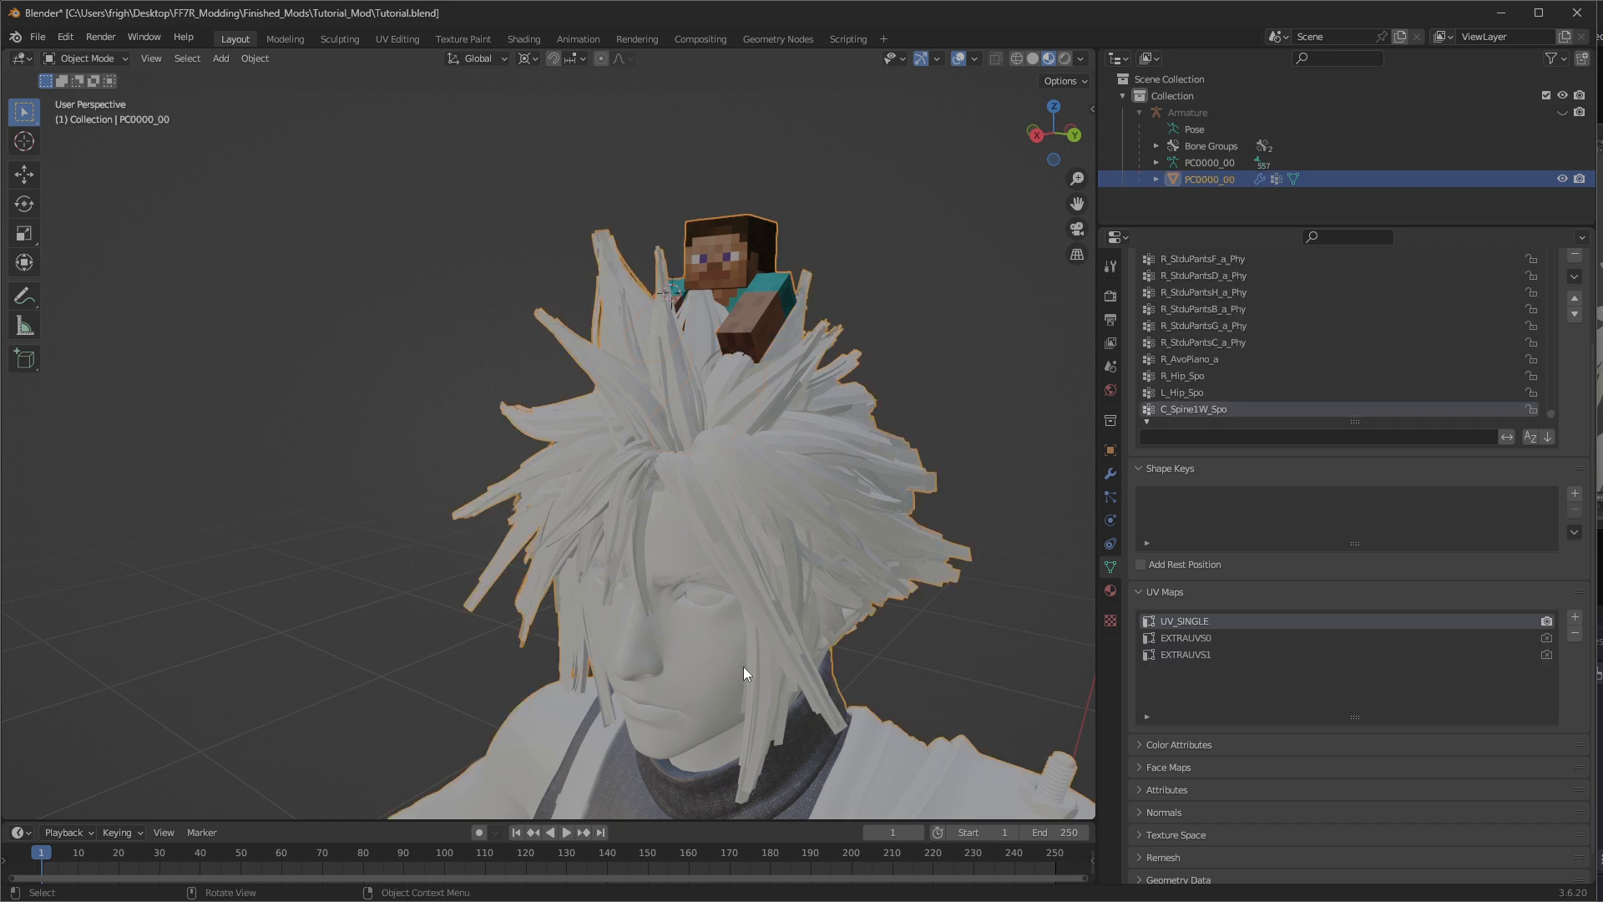
middle_click_drag(743, 666, 643, 424)
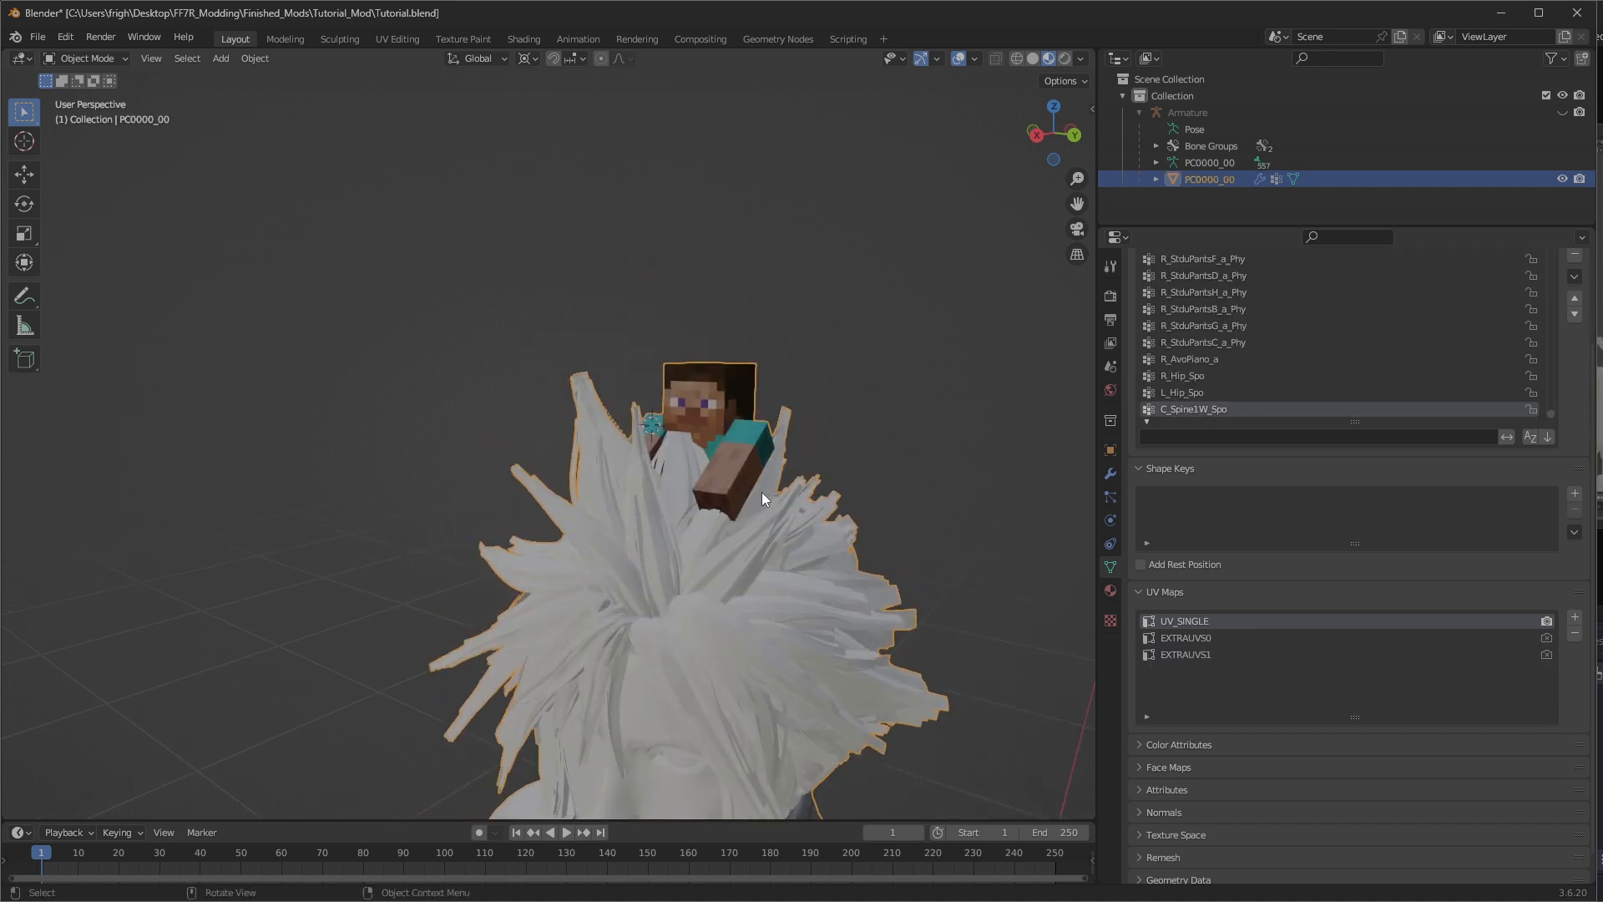
middle_click_drag(795, 558, 805, 533, "shift")
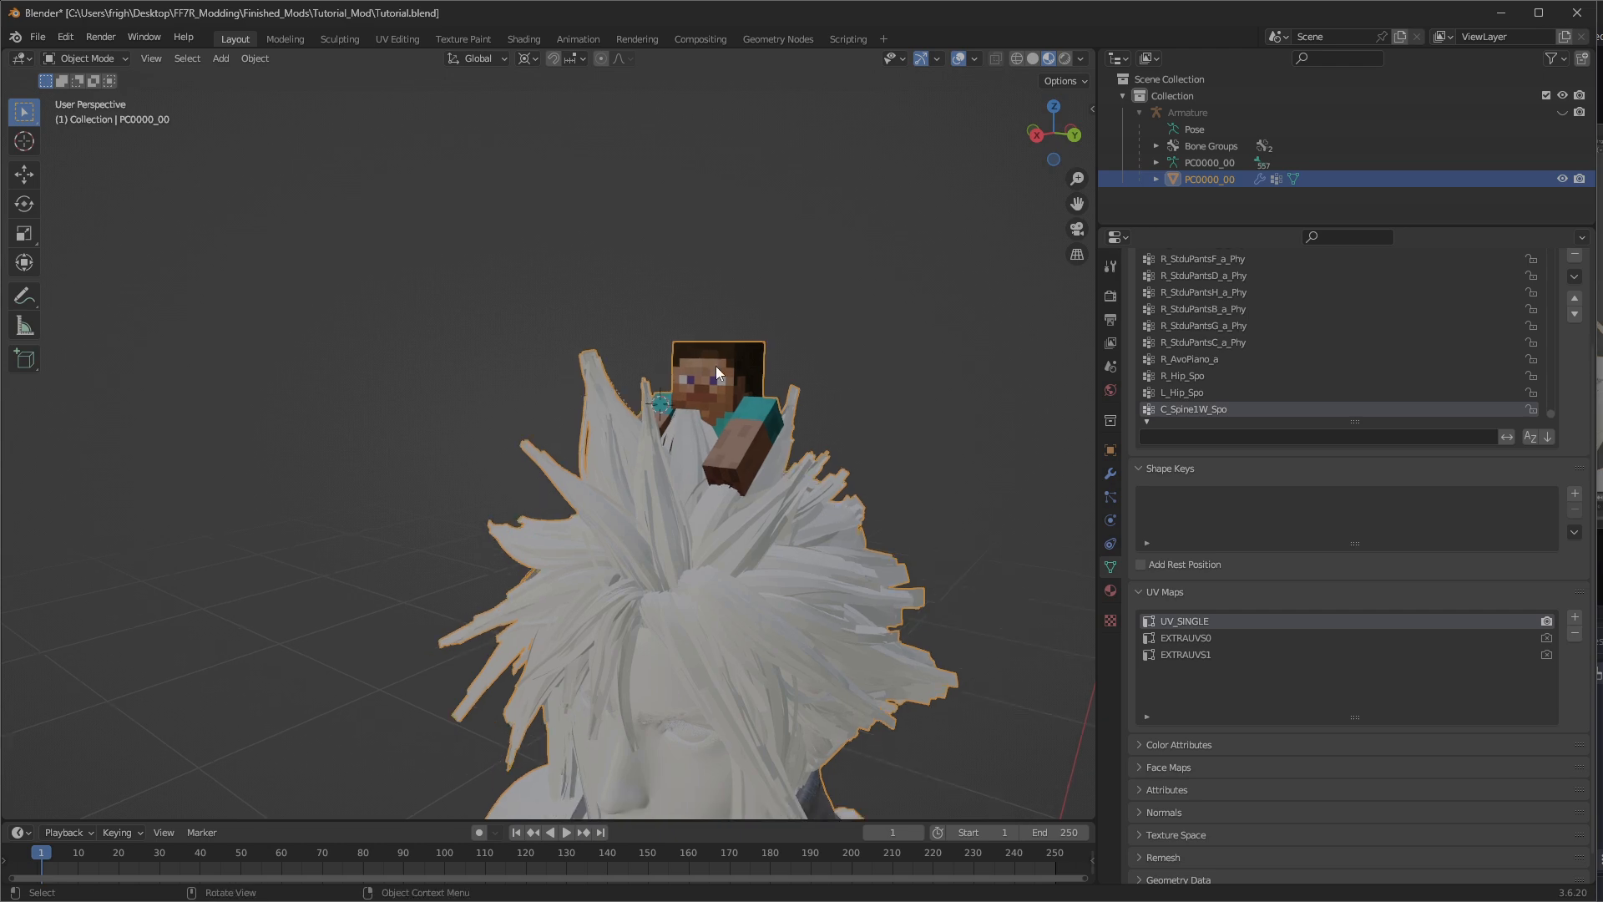
Switch the combined mesh to the UV Editing workspace and deselect all of its geometry.
left_click(398, 38)
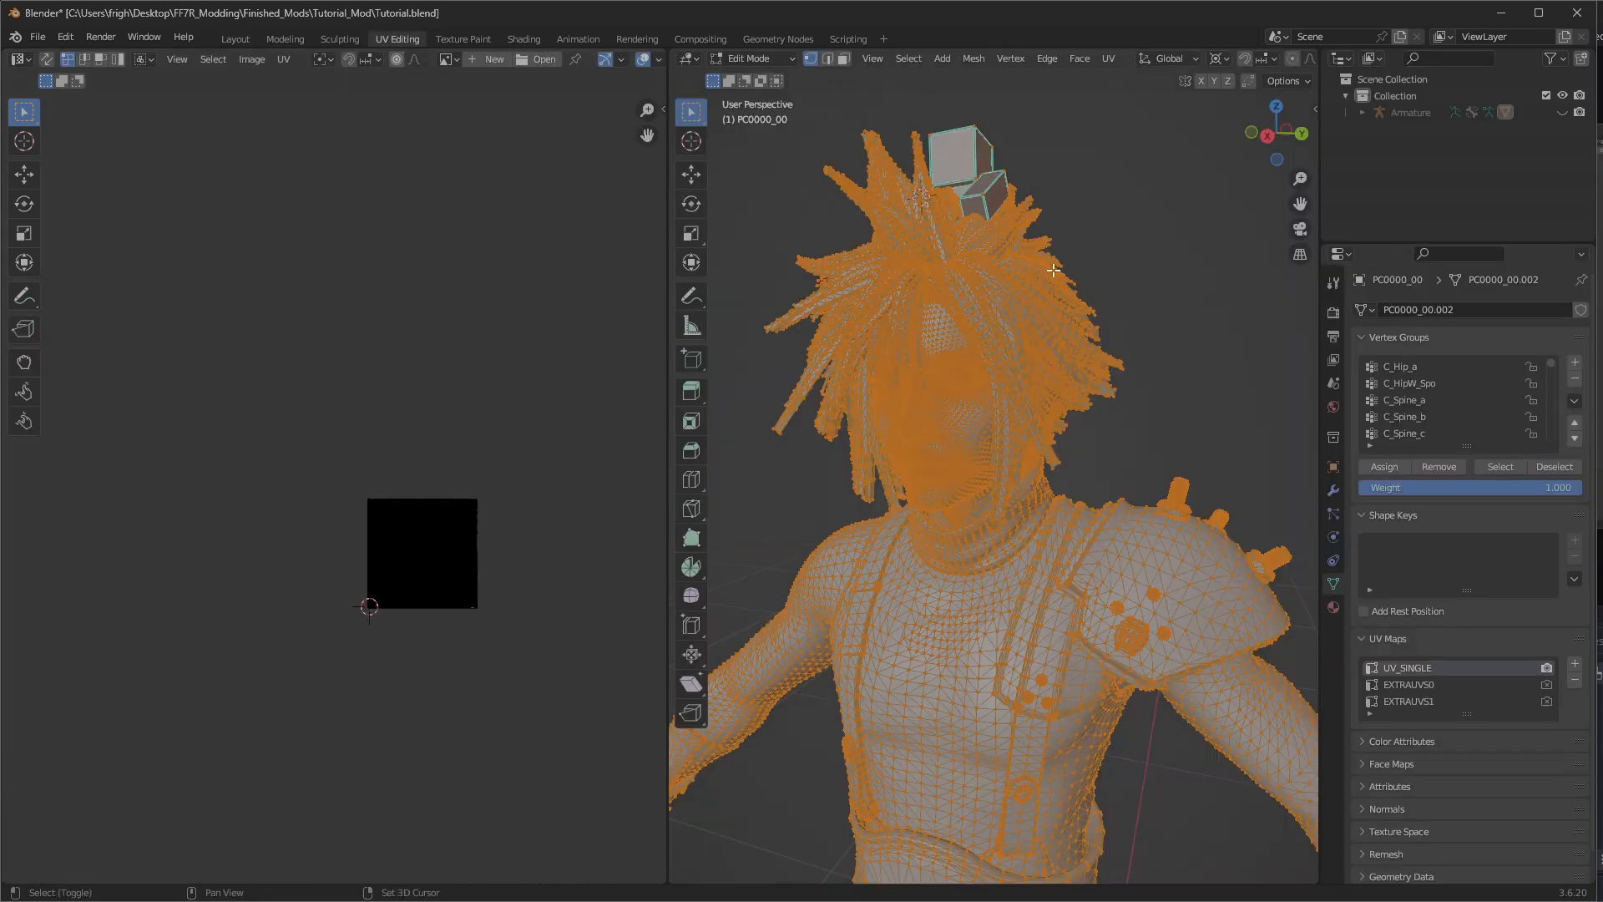
key("alt+a")
scroll(1061, 306, "up", 4)
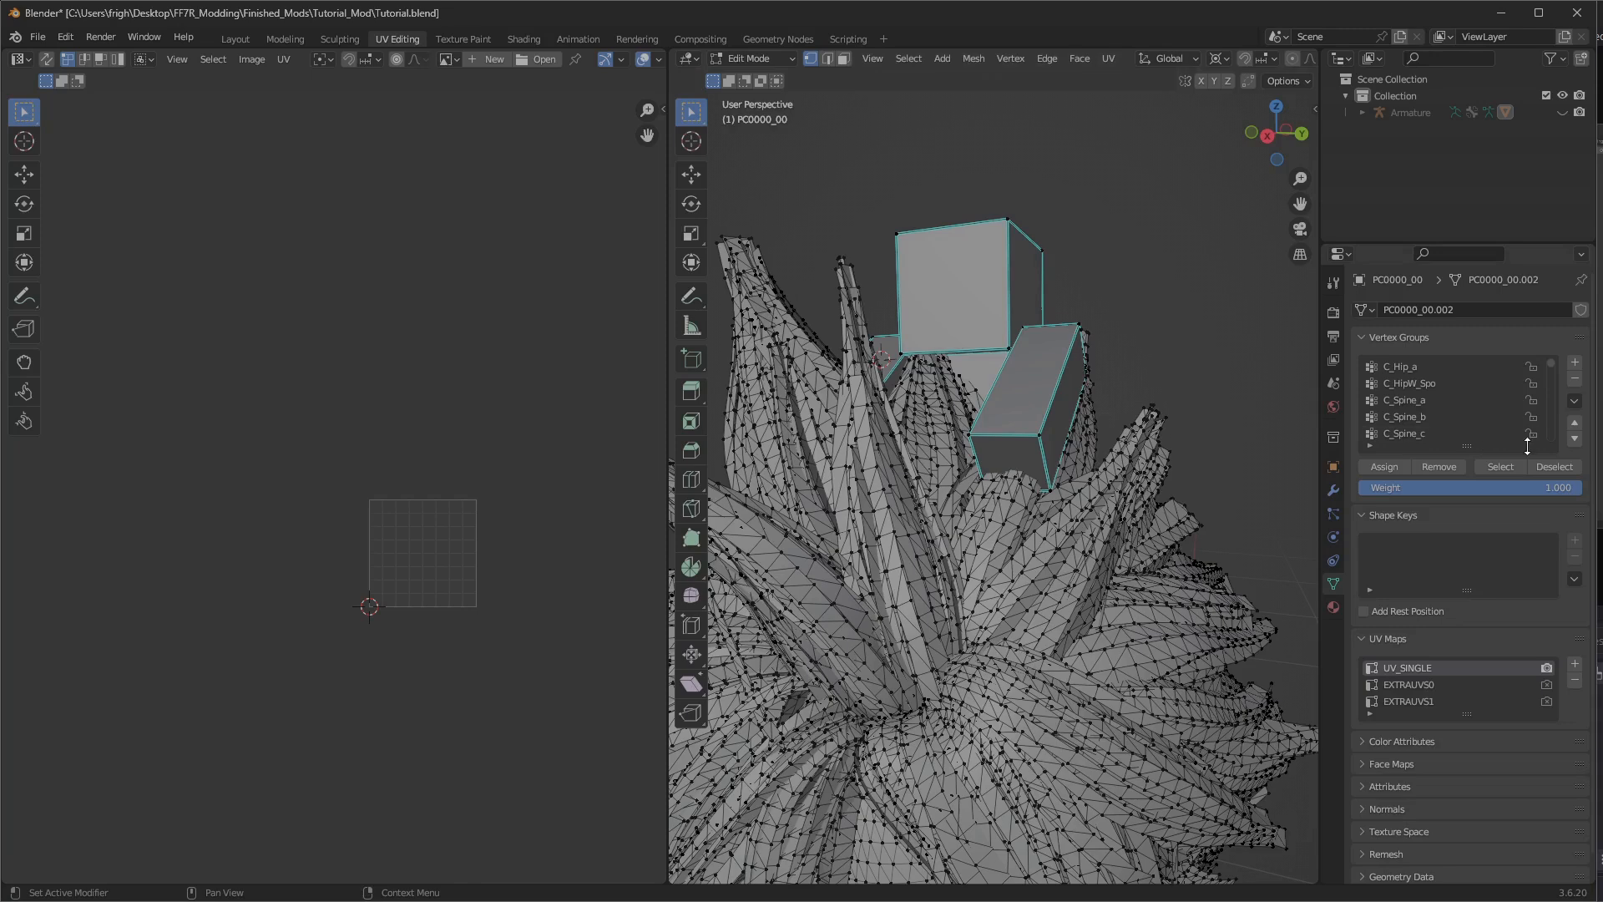
Select the faces using the 02 - Default material and examine their UV layout over the steve.png texture.
left_click(1334, 608)
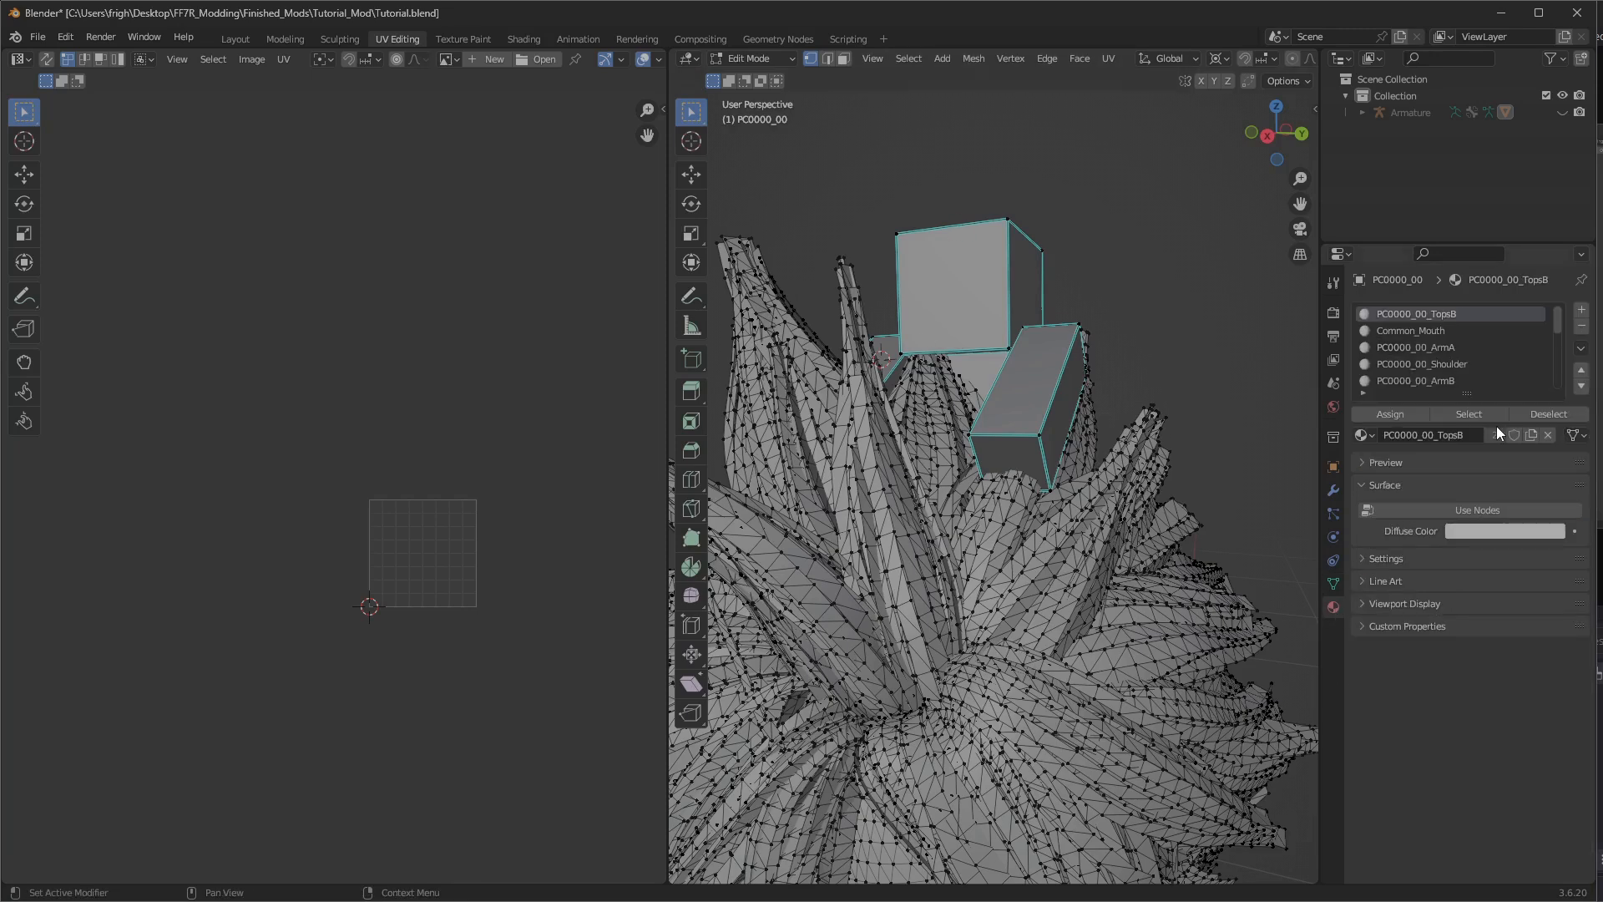
left_click_drag(1556, 323, 1567, 389)
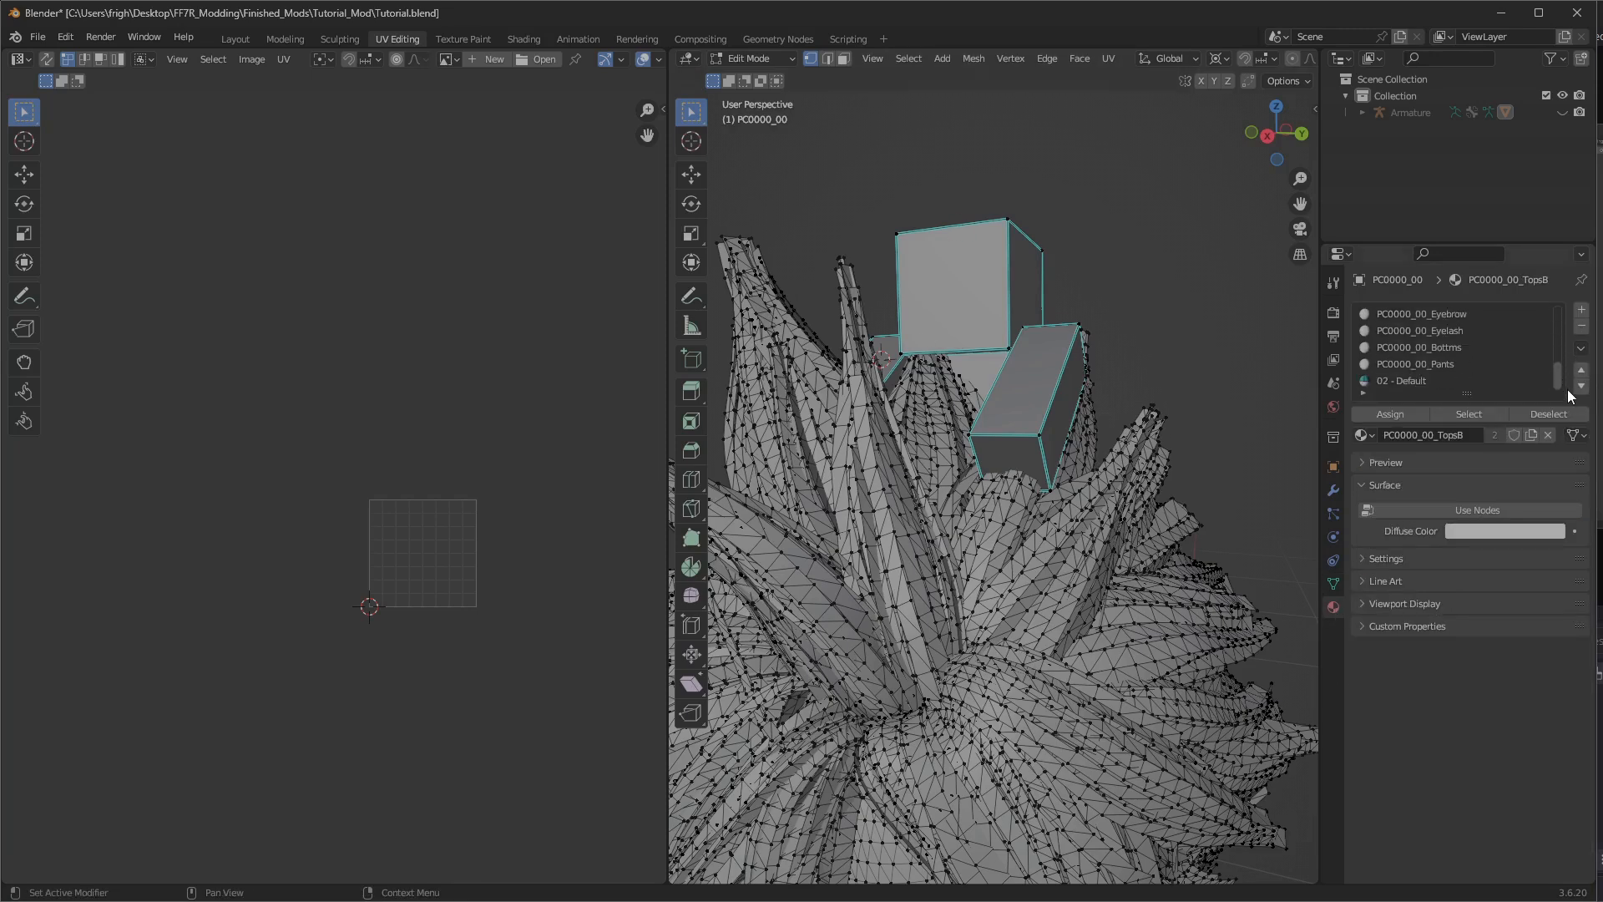
left_click(1410, 382)
left_click(1368, 414)
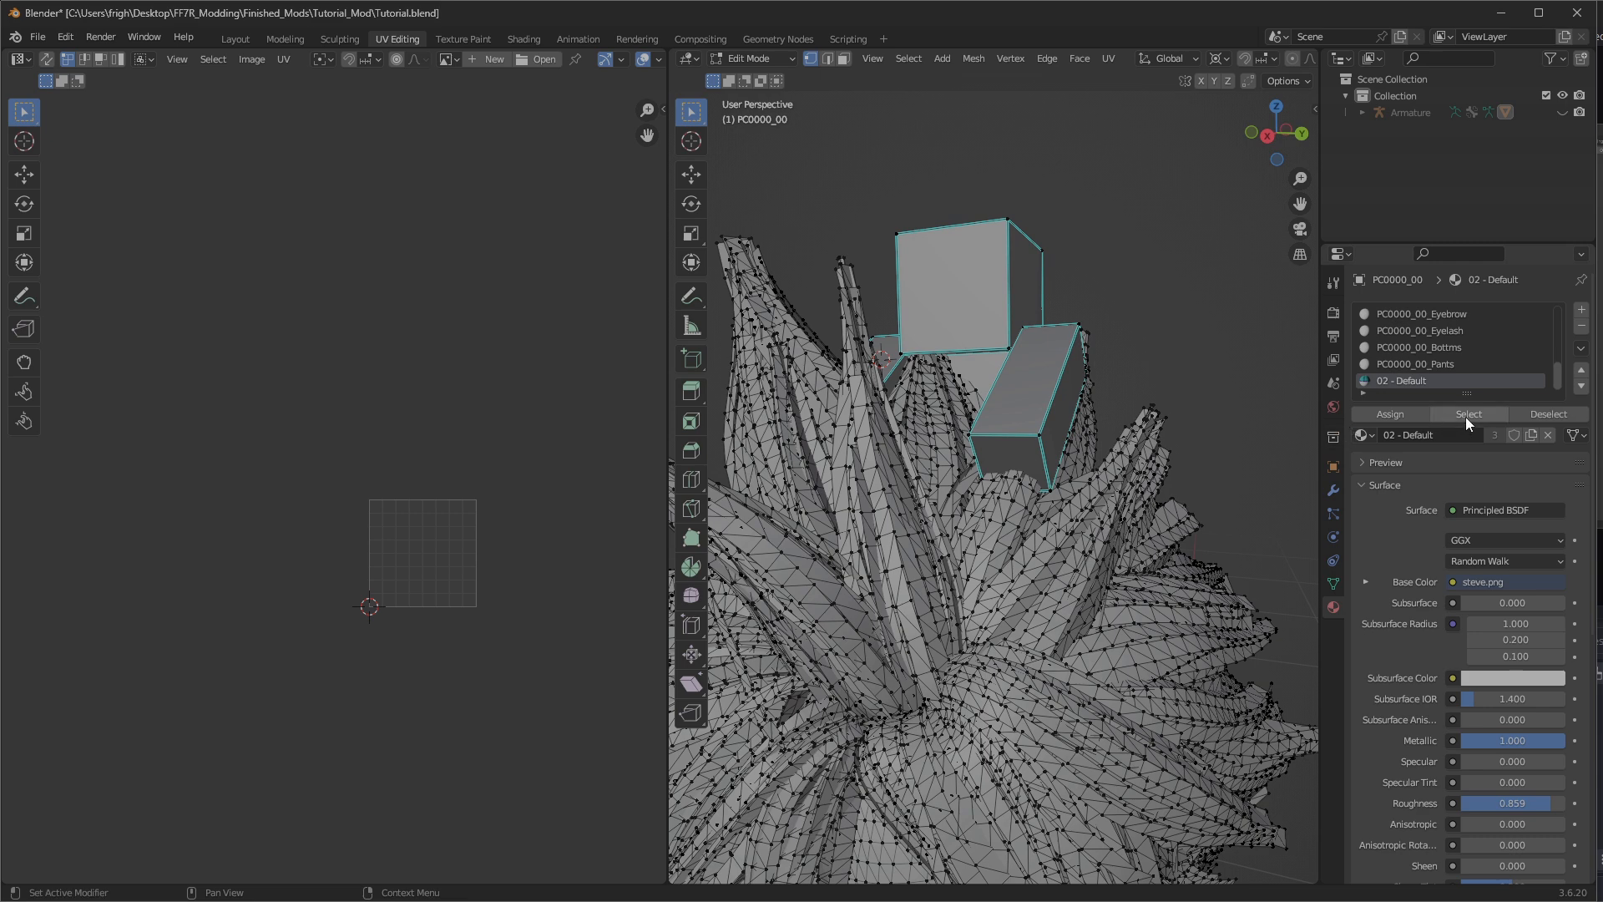
scroll(539, 619, "up", 8)
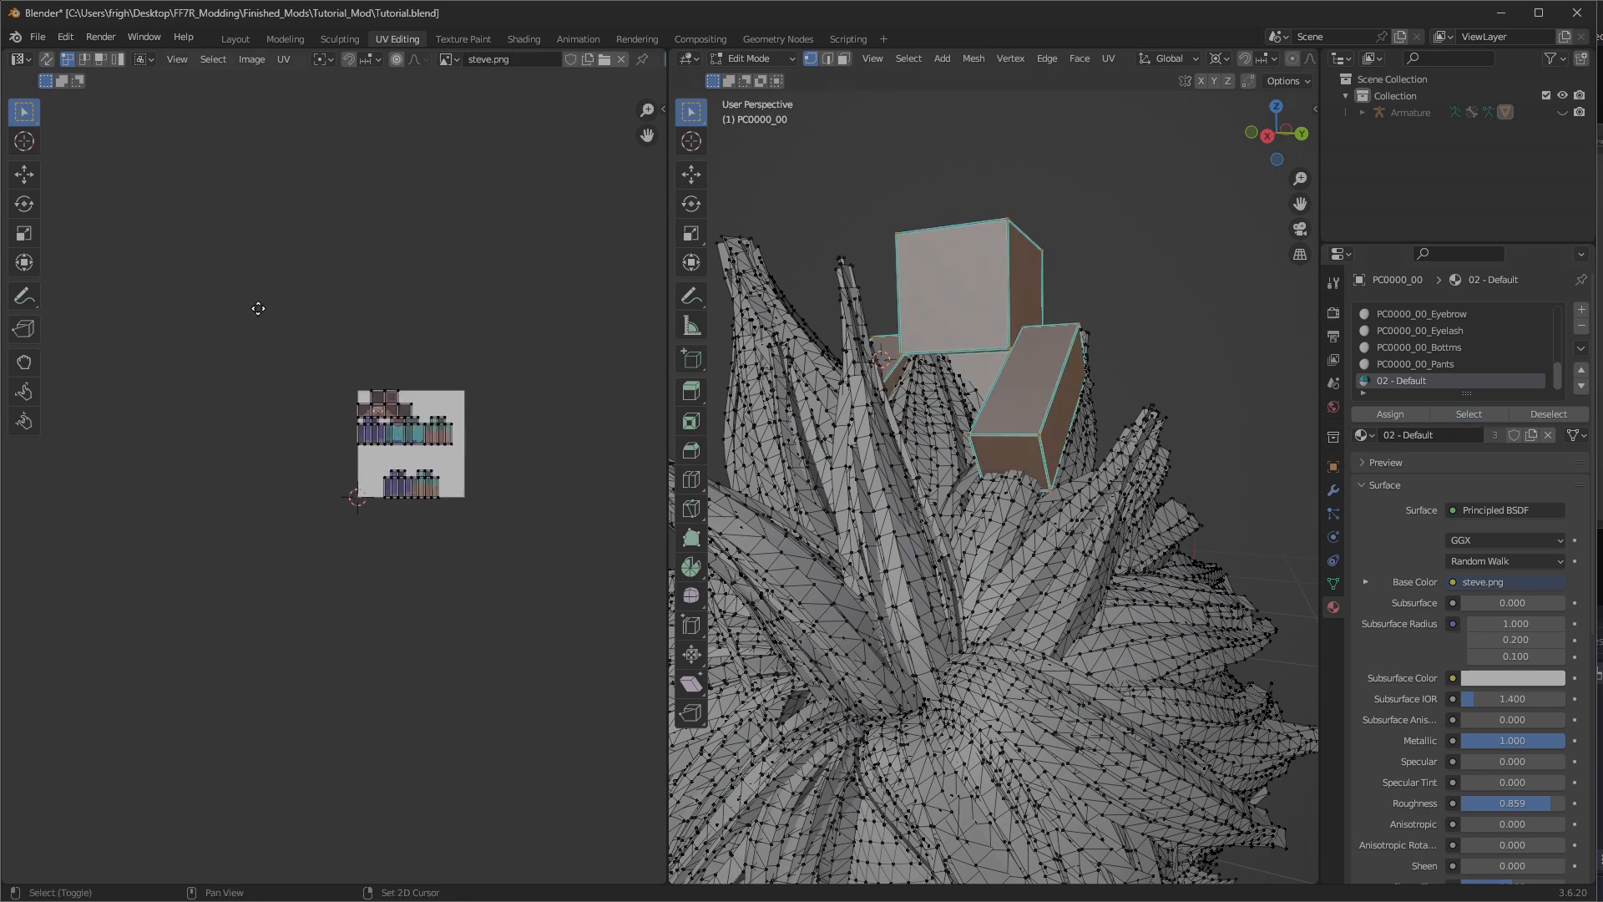
middle_click_drag(482, 487, 292, 657)
scroll(363, 579, "up", 3)
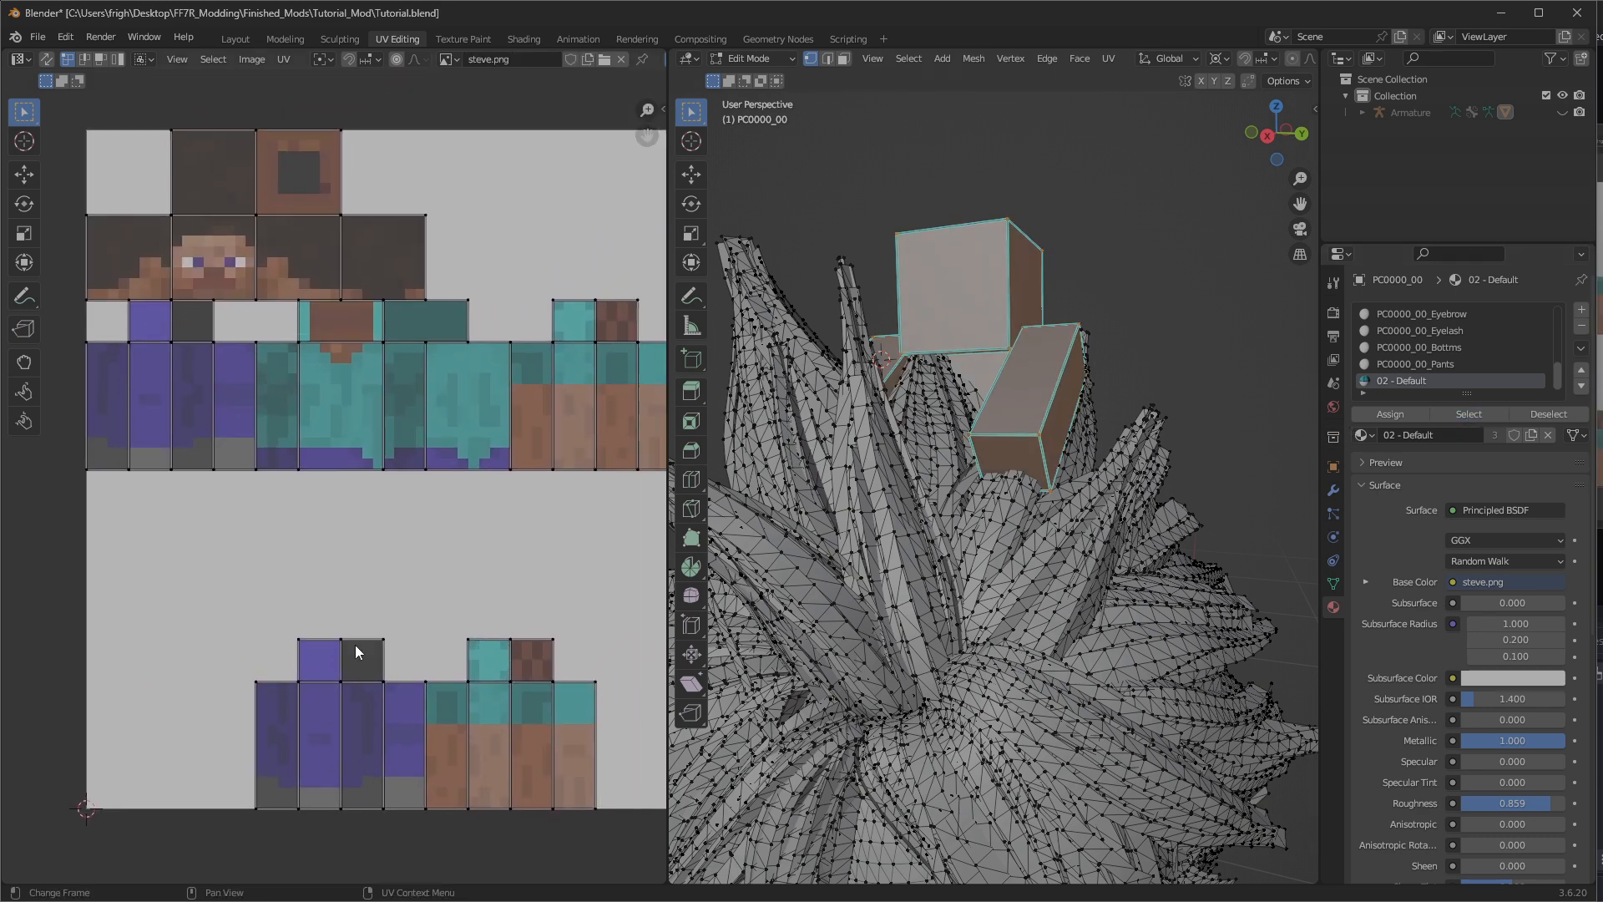
scroll(465, 583, "down", 2)
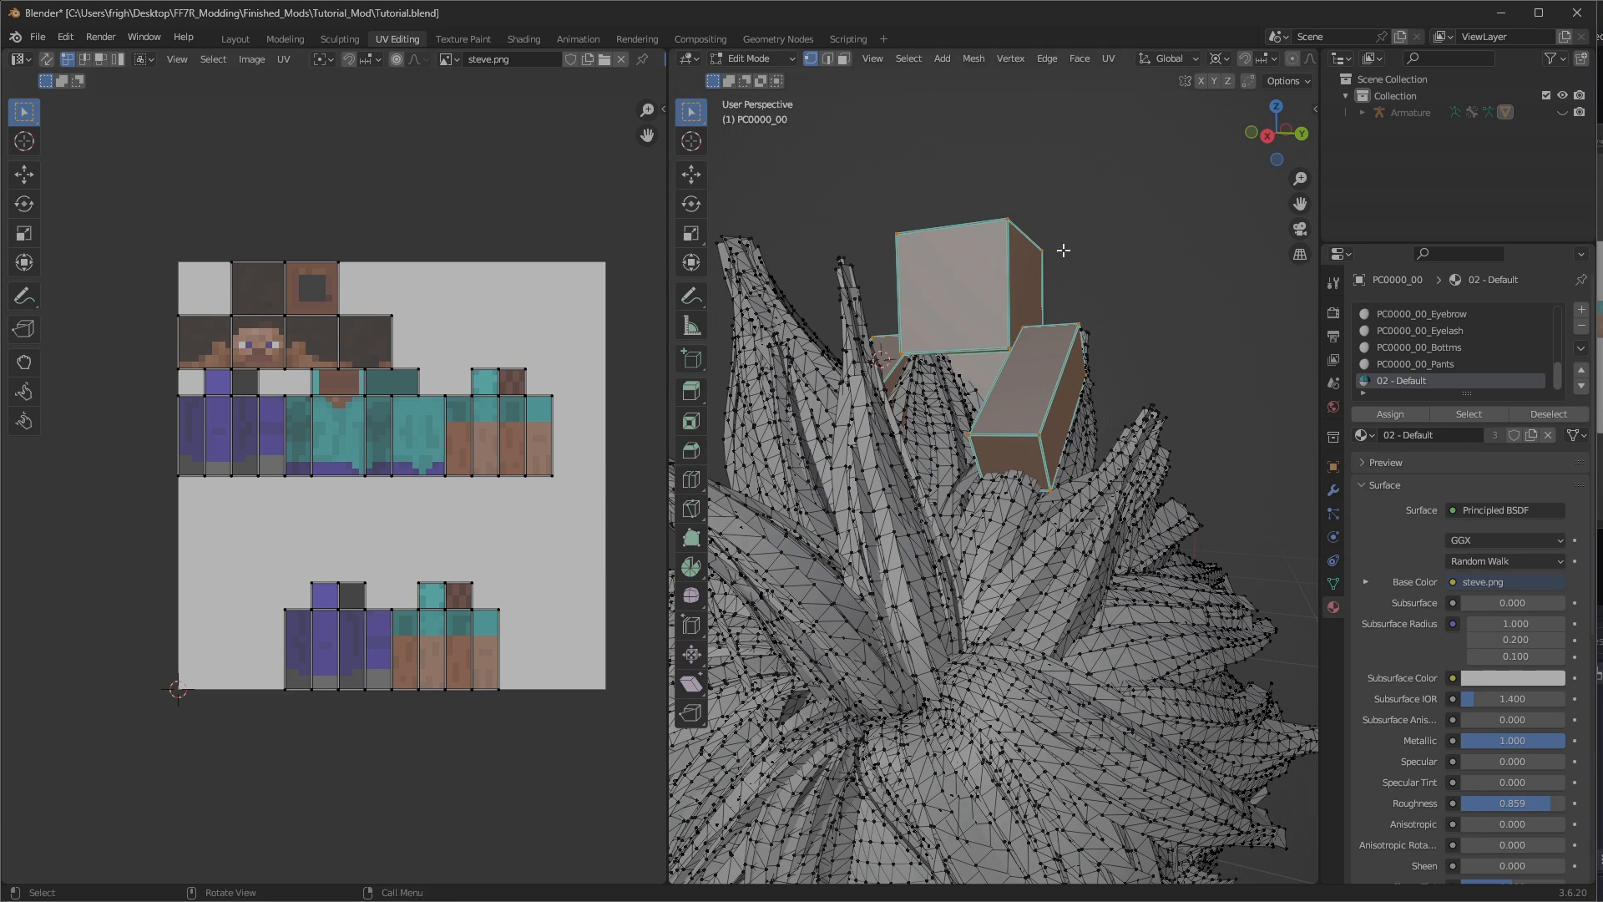
Switch the 3D view to a shading mode that shows the mesh's textures.
scroll(1279, 63, "down", 5)
left_click(1308, 58)
scroll(1475, 352, "up", 5)
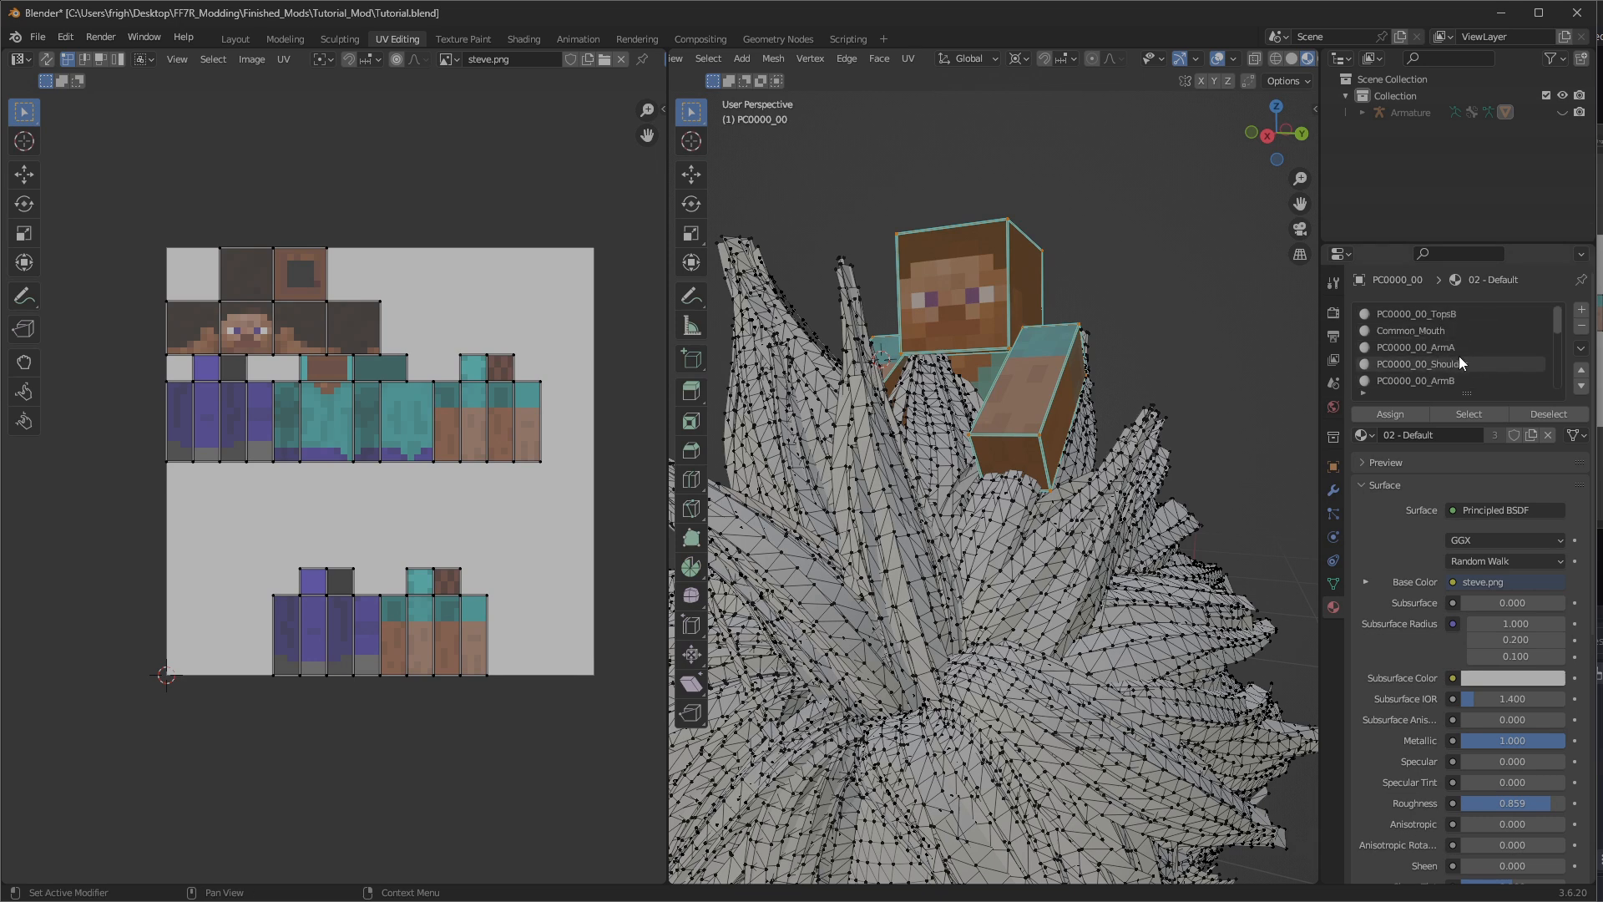
Add the PC0000_00_TopsA material's faces to the selection and compare their UVs with Steve's on the same texture.
scroll(1446, 367, "down", 2)
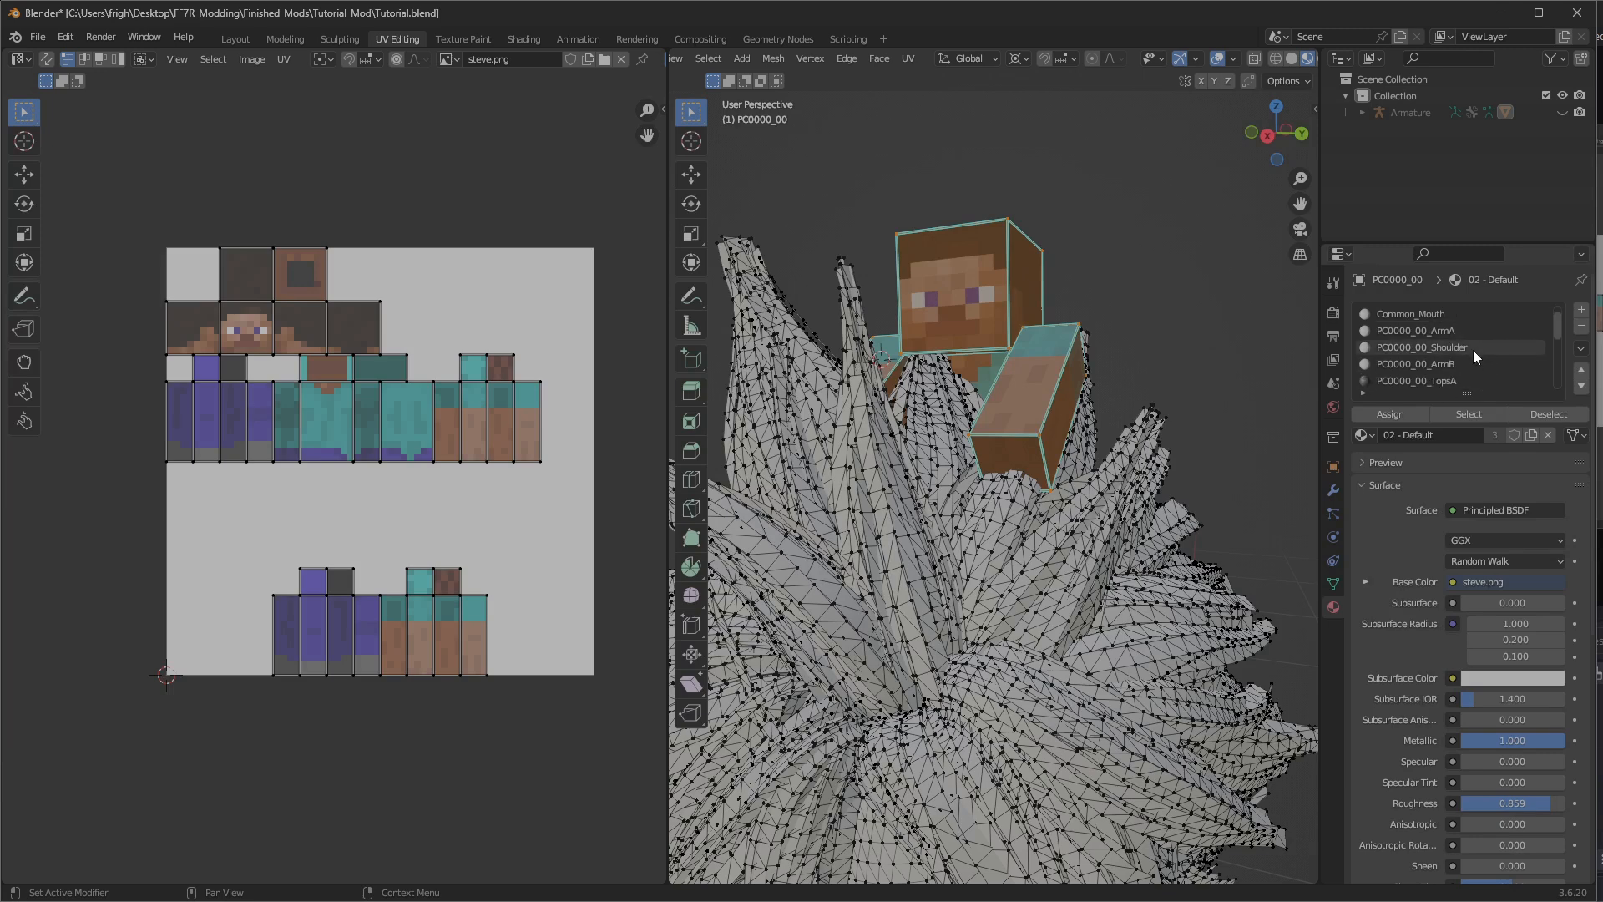
left_click(1447, 365)
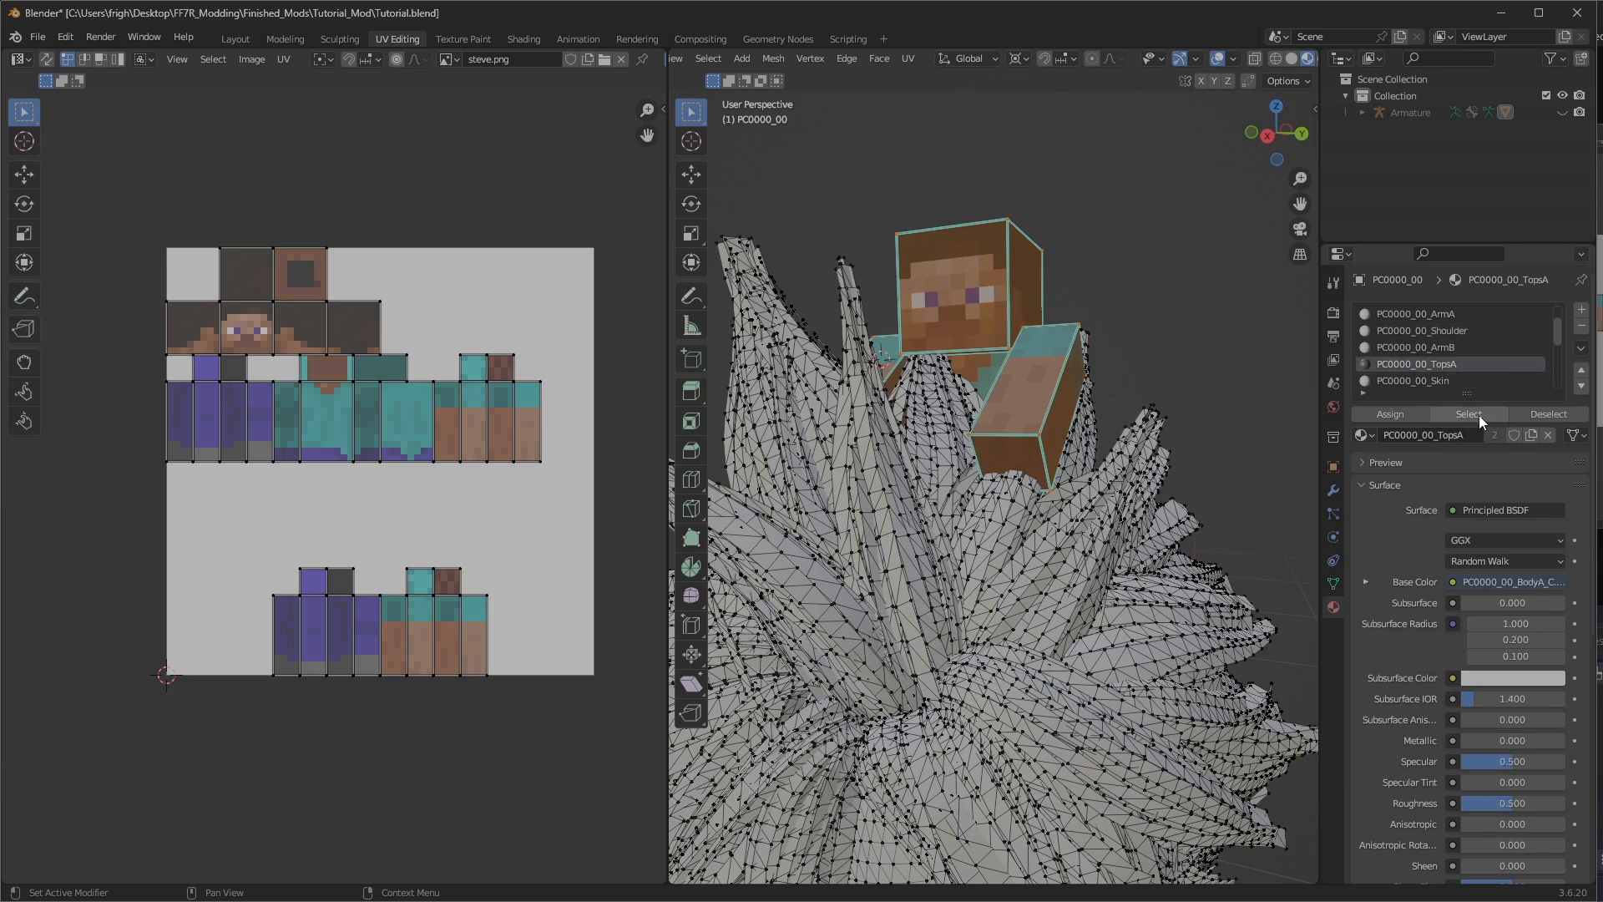
left_click(1478, 415)
scroll(492, 535, "down", 15)
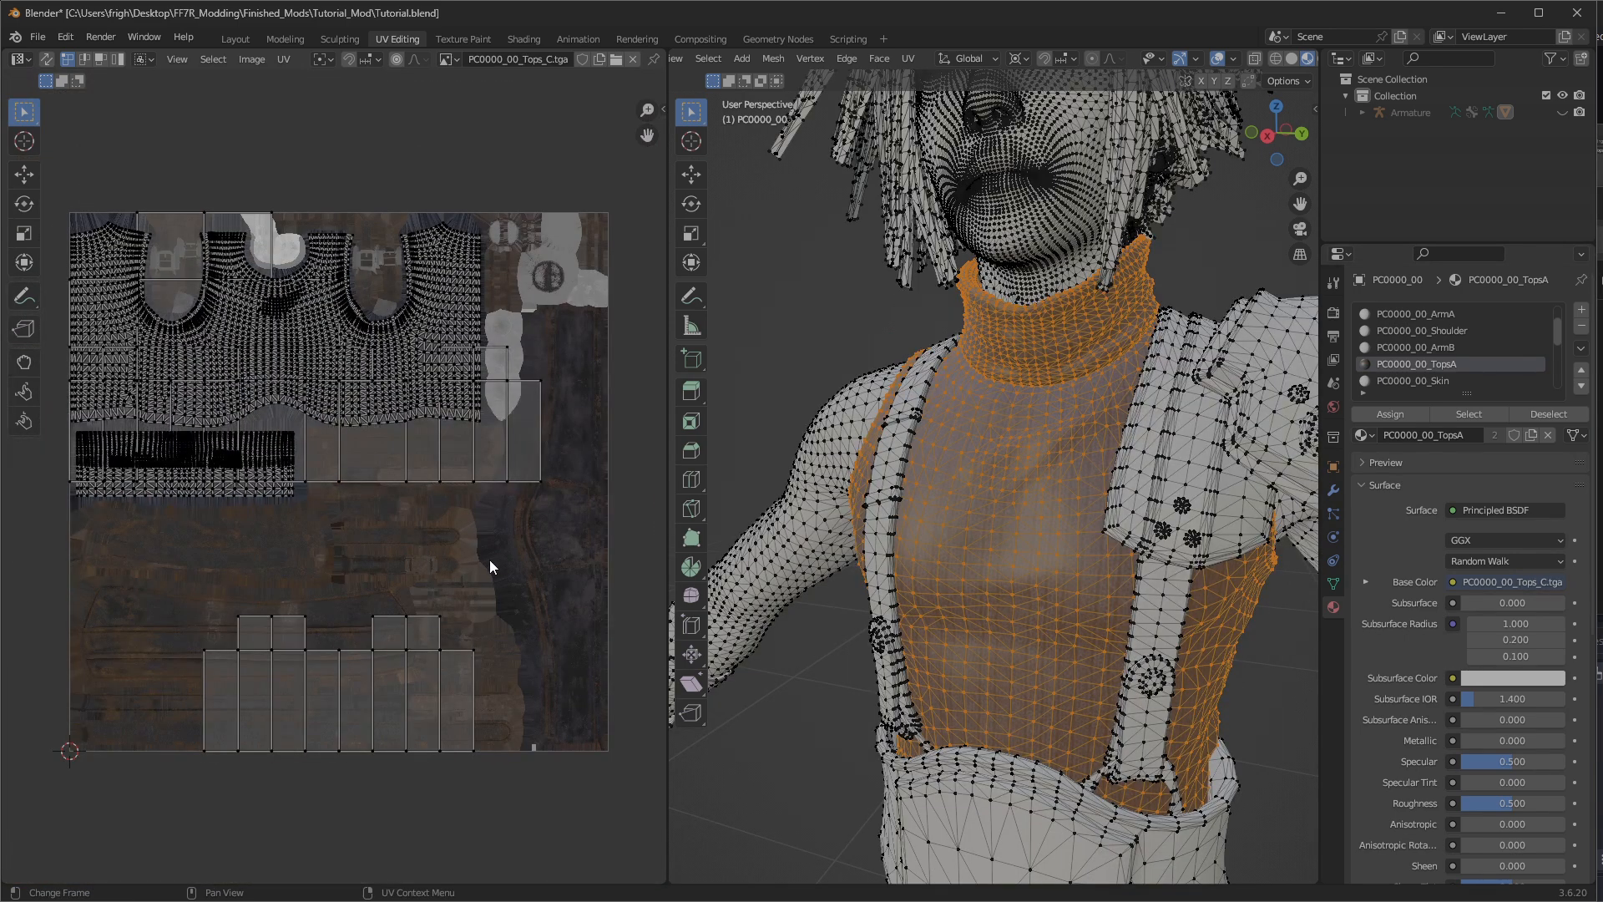
middle_click_drag(424, 550, 429, 646, "shift")
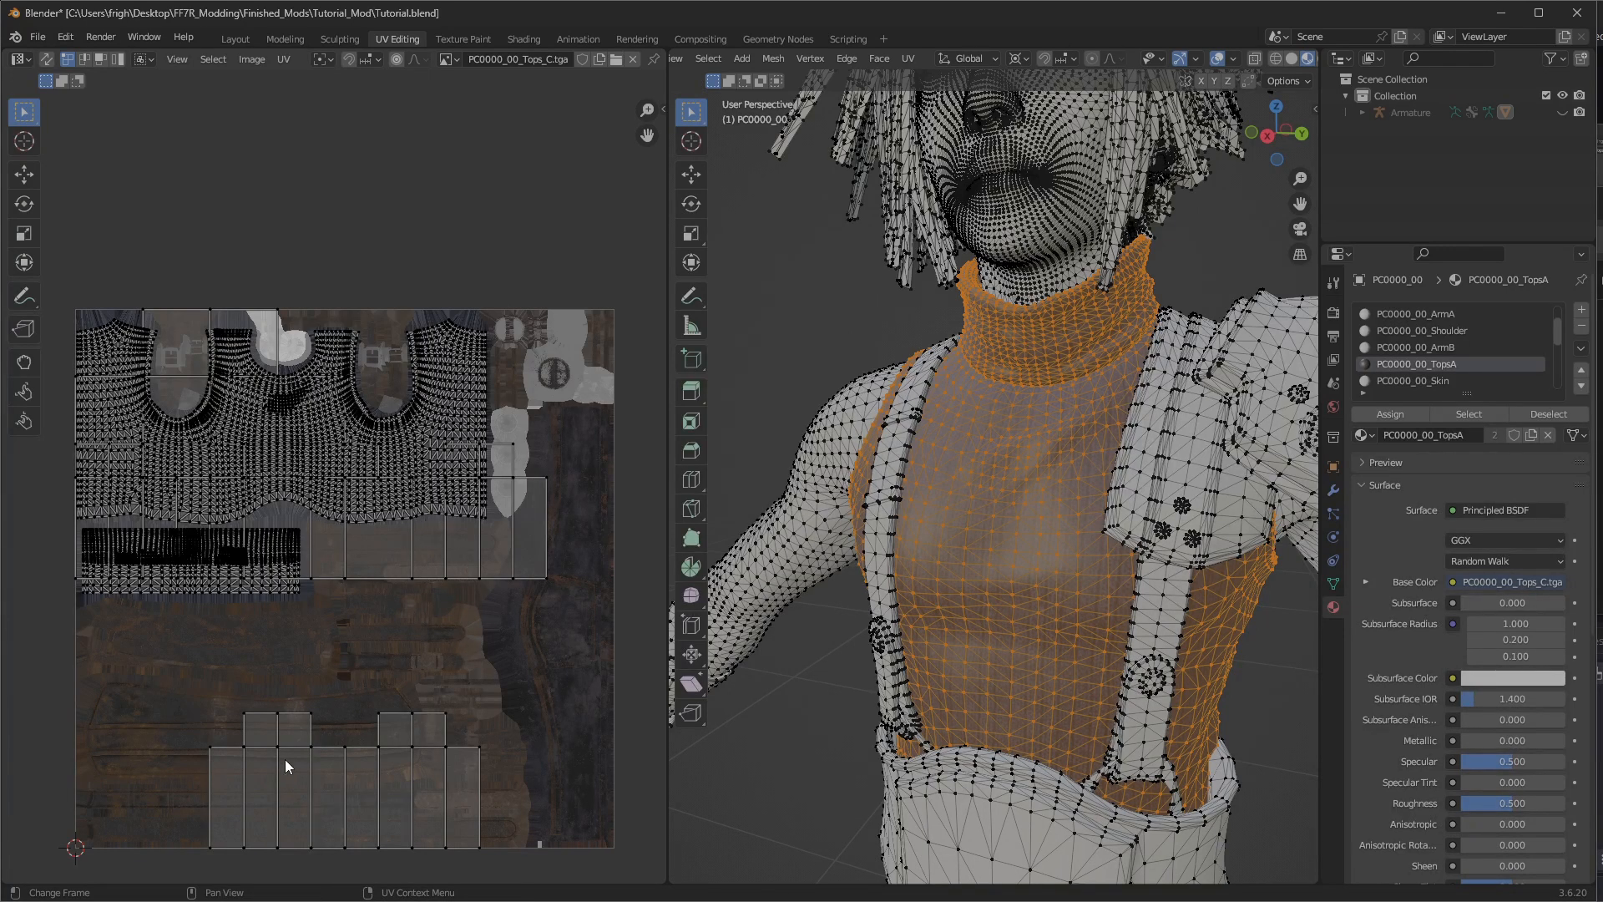
middle_click_drag(359, 731, 346, 648, "shift")
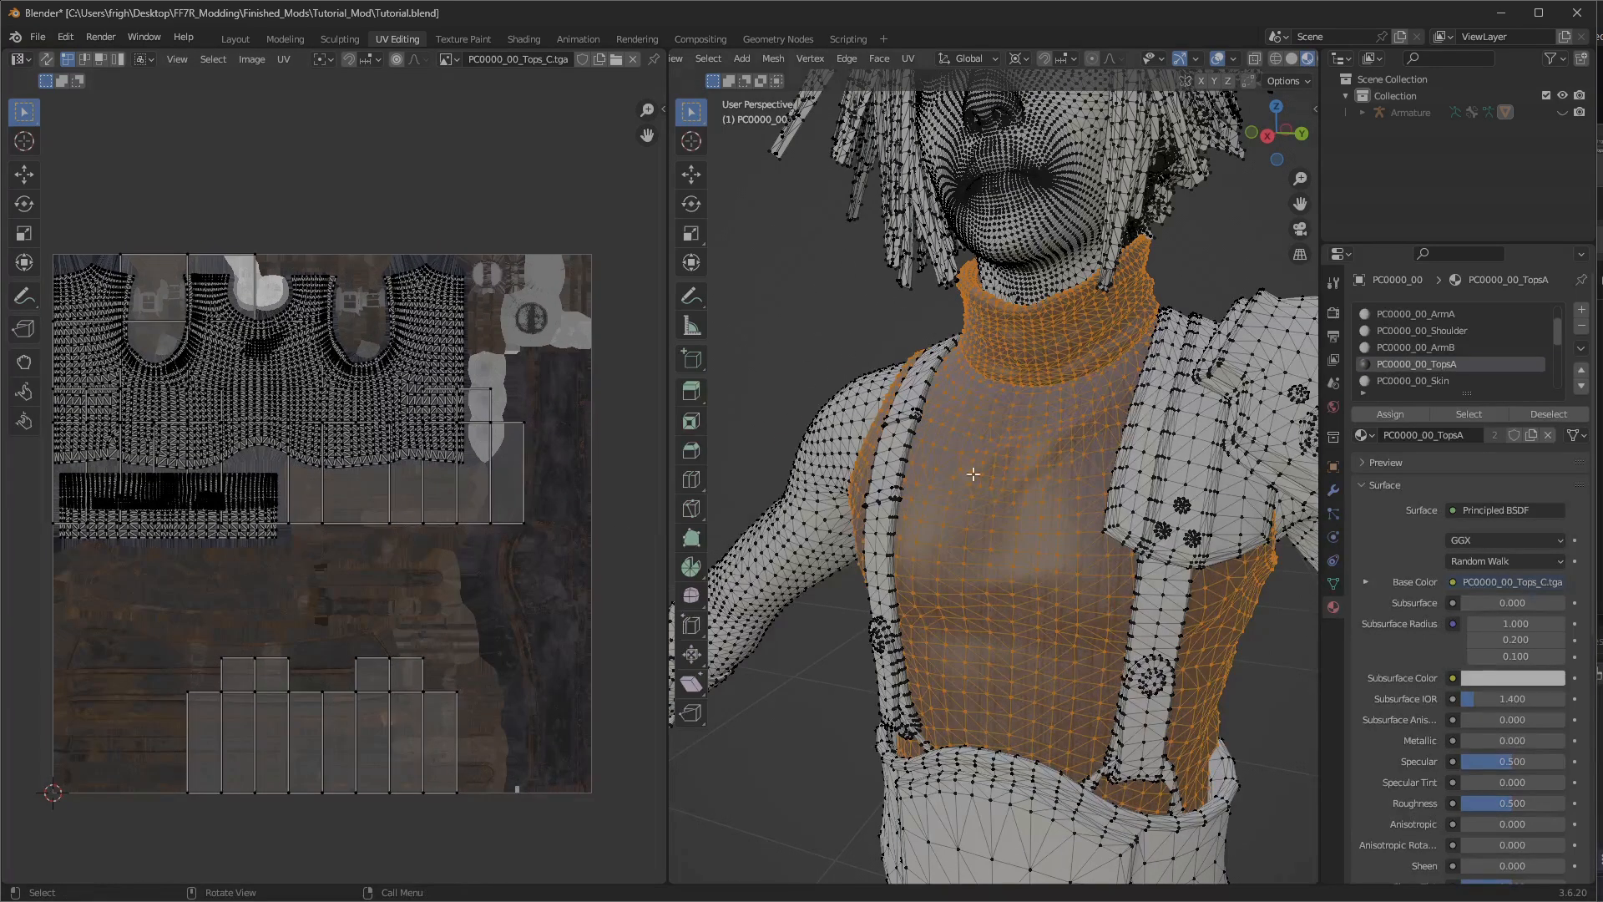
Clear the selection, select only the PC0000_00_TopsA material's faces, and select all of their UVs.
key("alt+a")
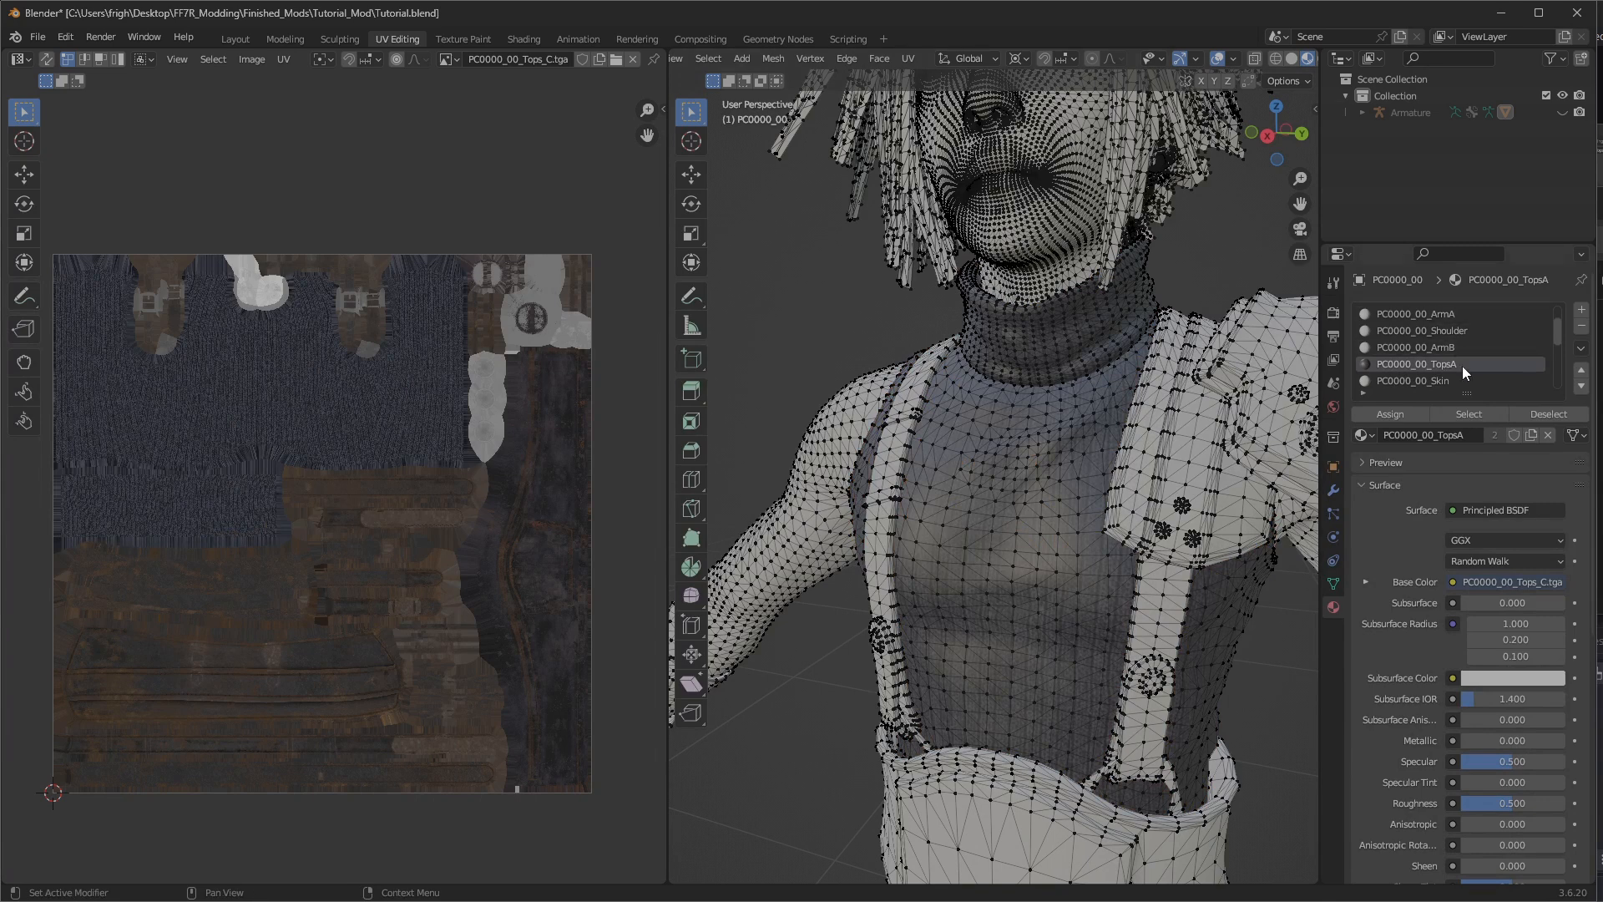
left_click(1467, 424)
middle_click_drag(224, 194, 293, 126)
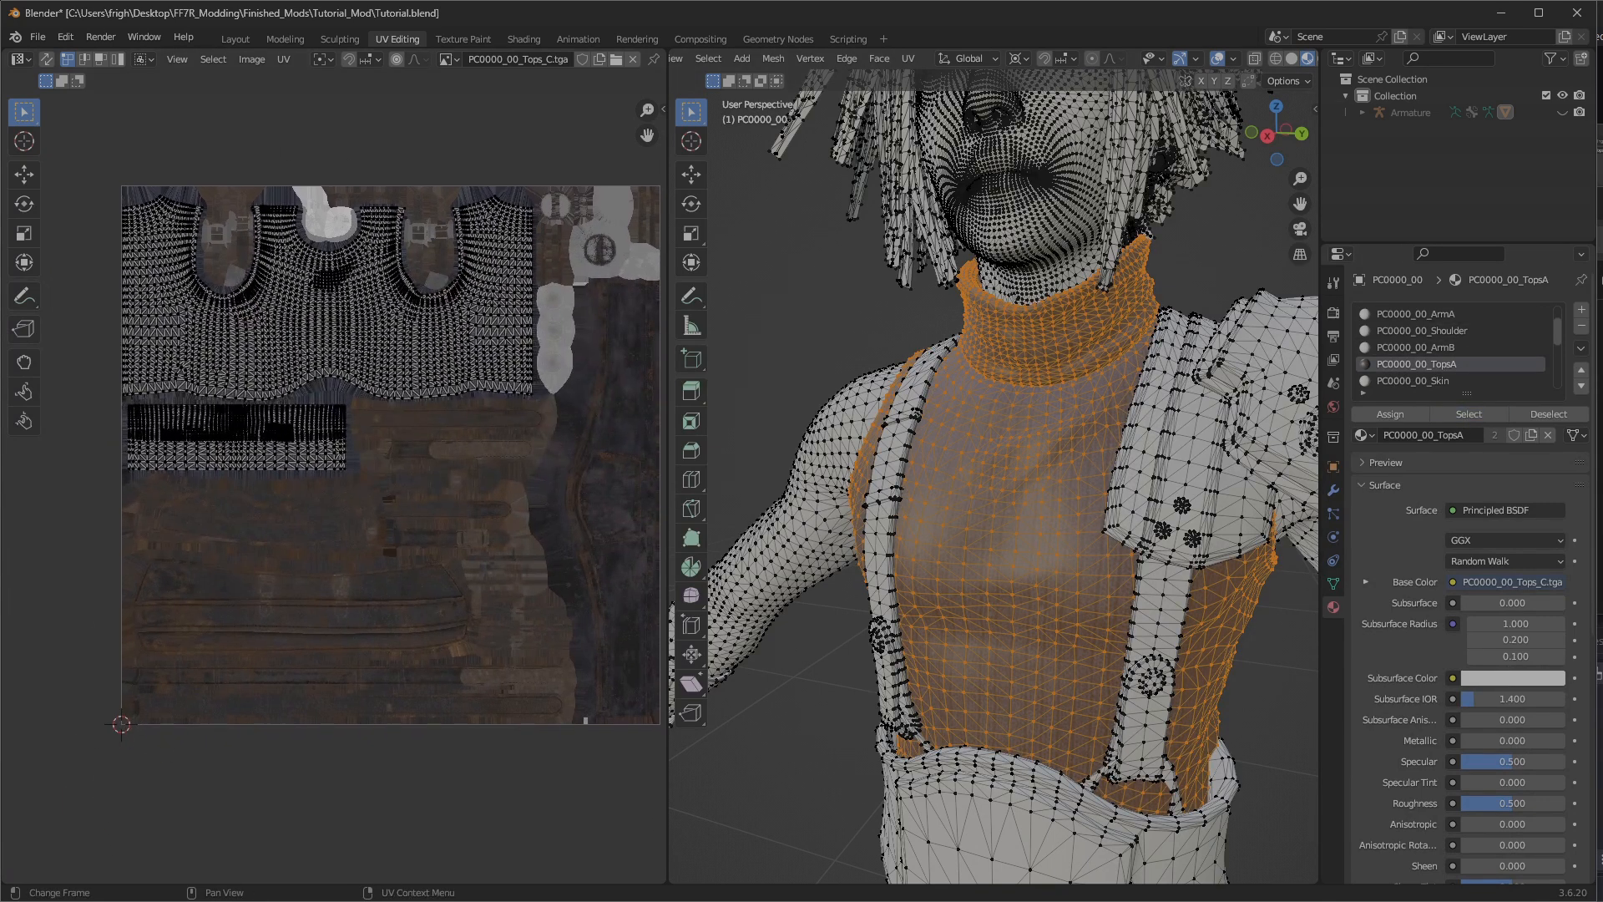
key("a")
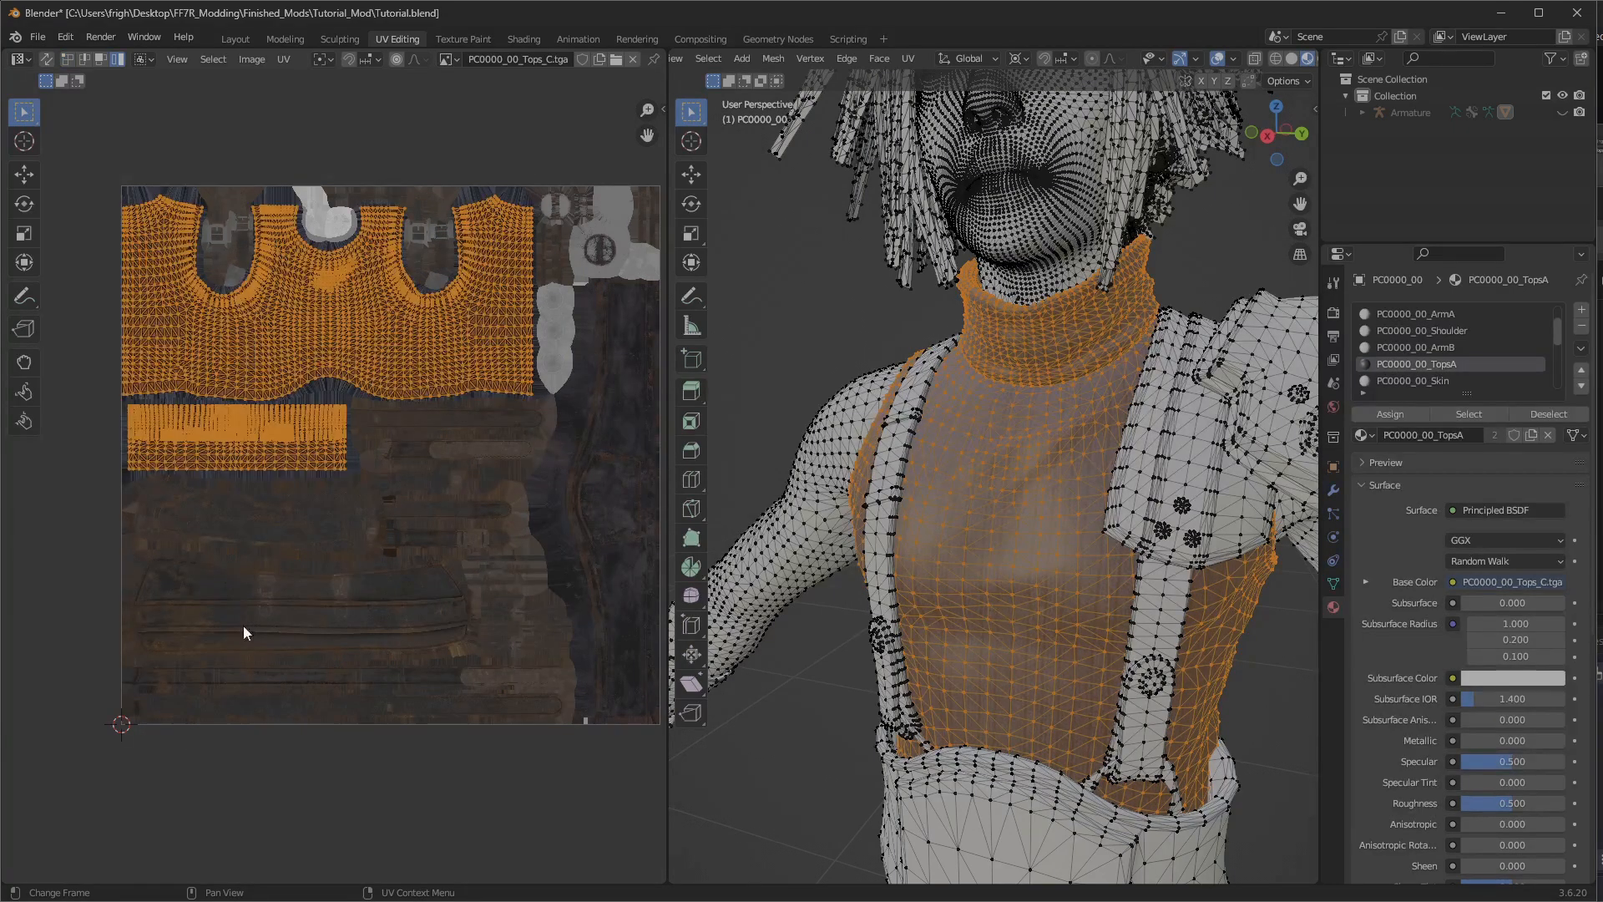
Set the UV pivot to the 2D Cursor and scale the PC0000_00_TopsA UVs to 0.5.
left_click(329, 53)
left_click(348, 134)
middle_click_drag(544, 344, 527, 375)
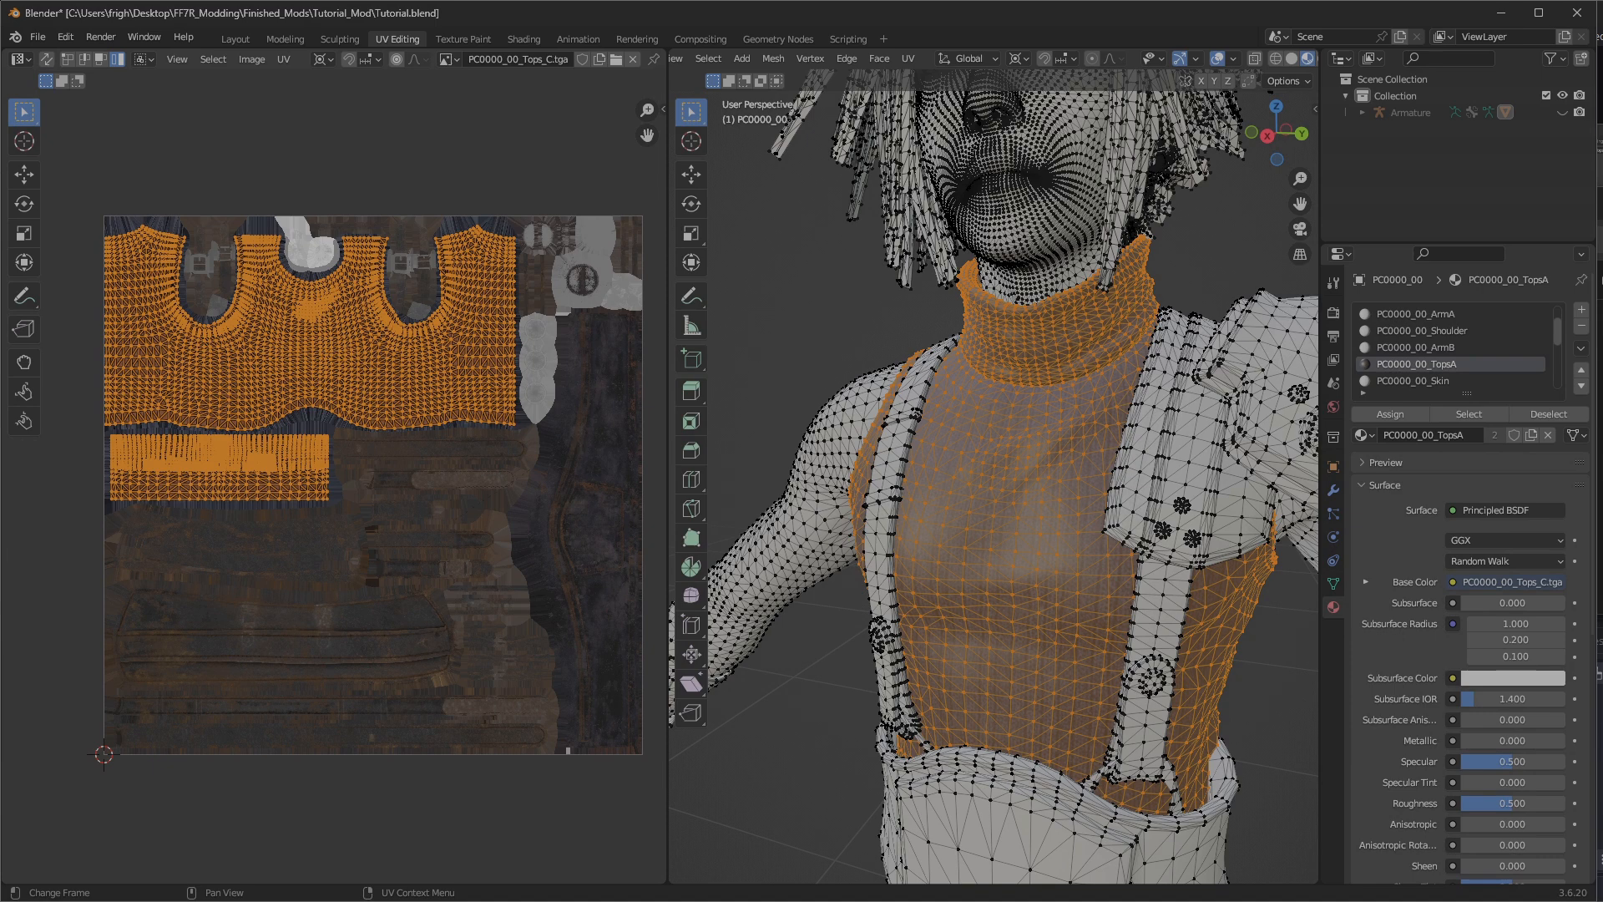
key("s")
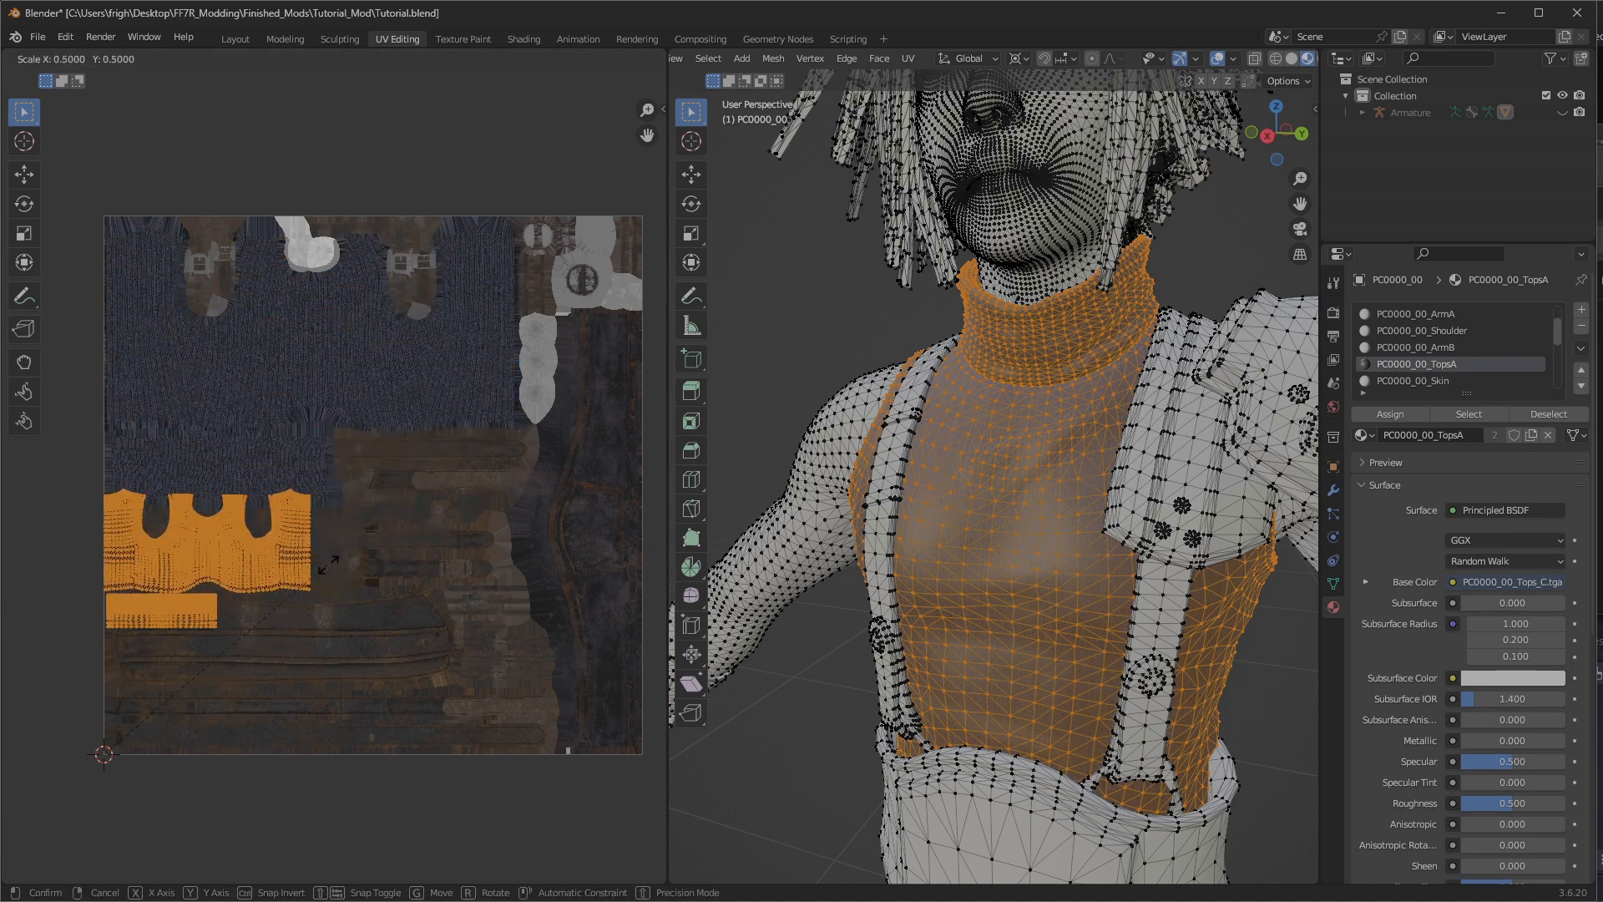
left_click(328, 565)
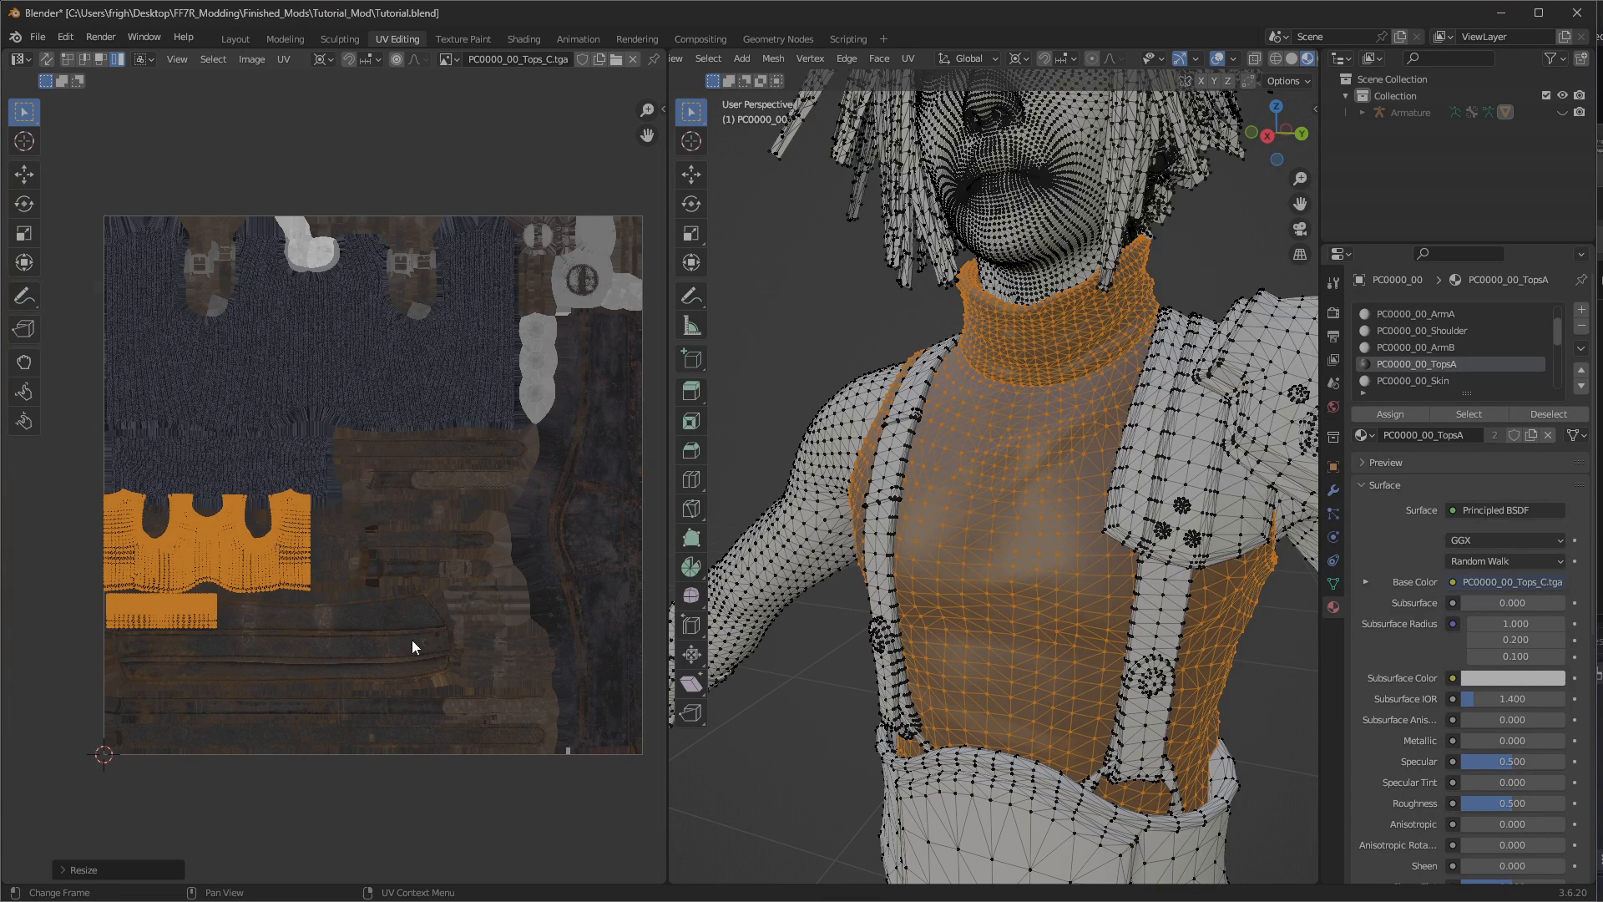
Isolate the 02 - Default faces, scale their UVs to half size from the 2D cursor, and move them up 0.5.
middle_click_drag(394, 440, 312, 498)
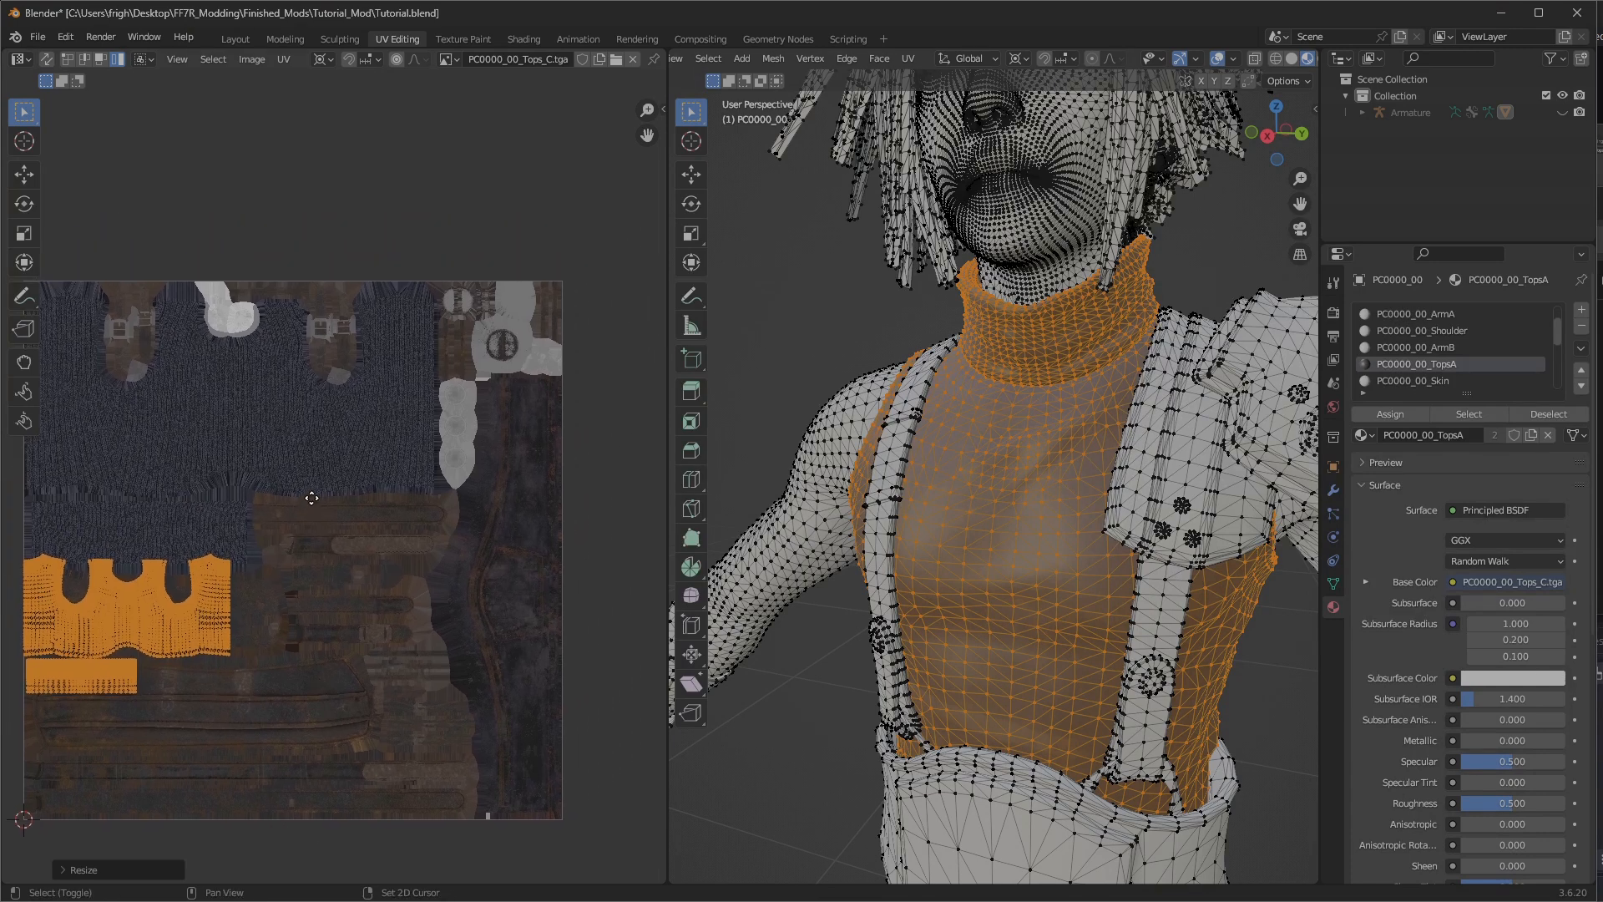
scroll(882, 308, "up", 2)
scroll(1471, 358, "down", 3)
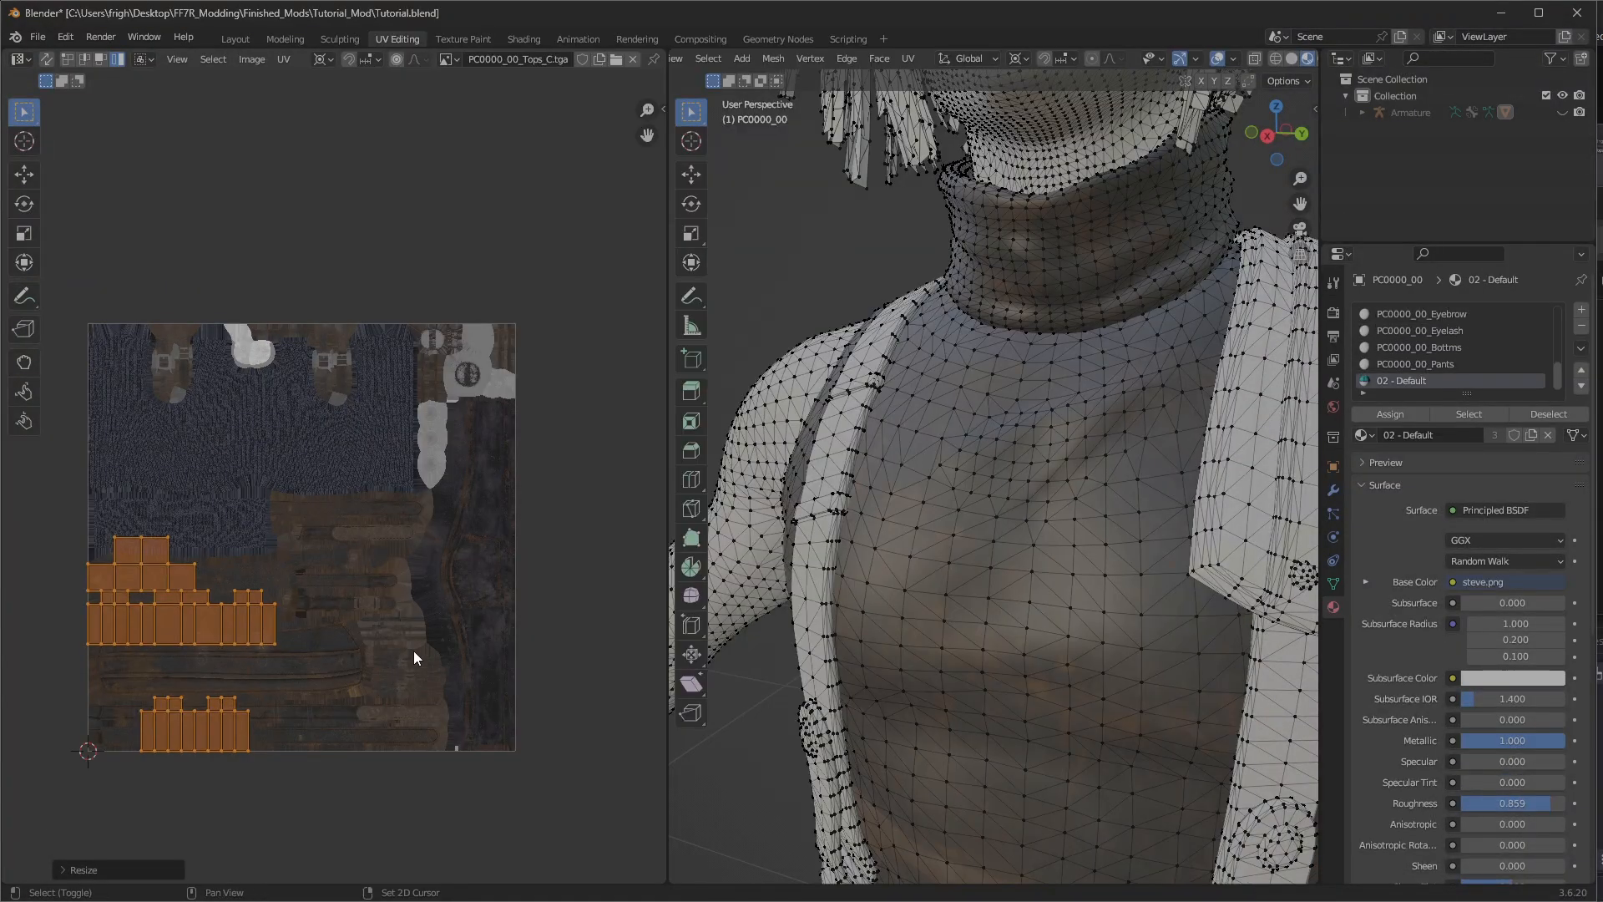
middle_click_drag(413, 650, 435, 645)
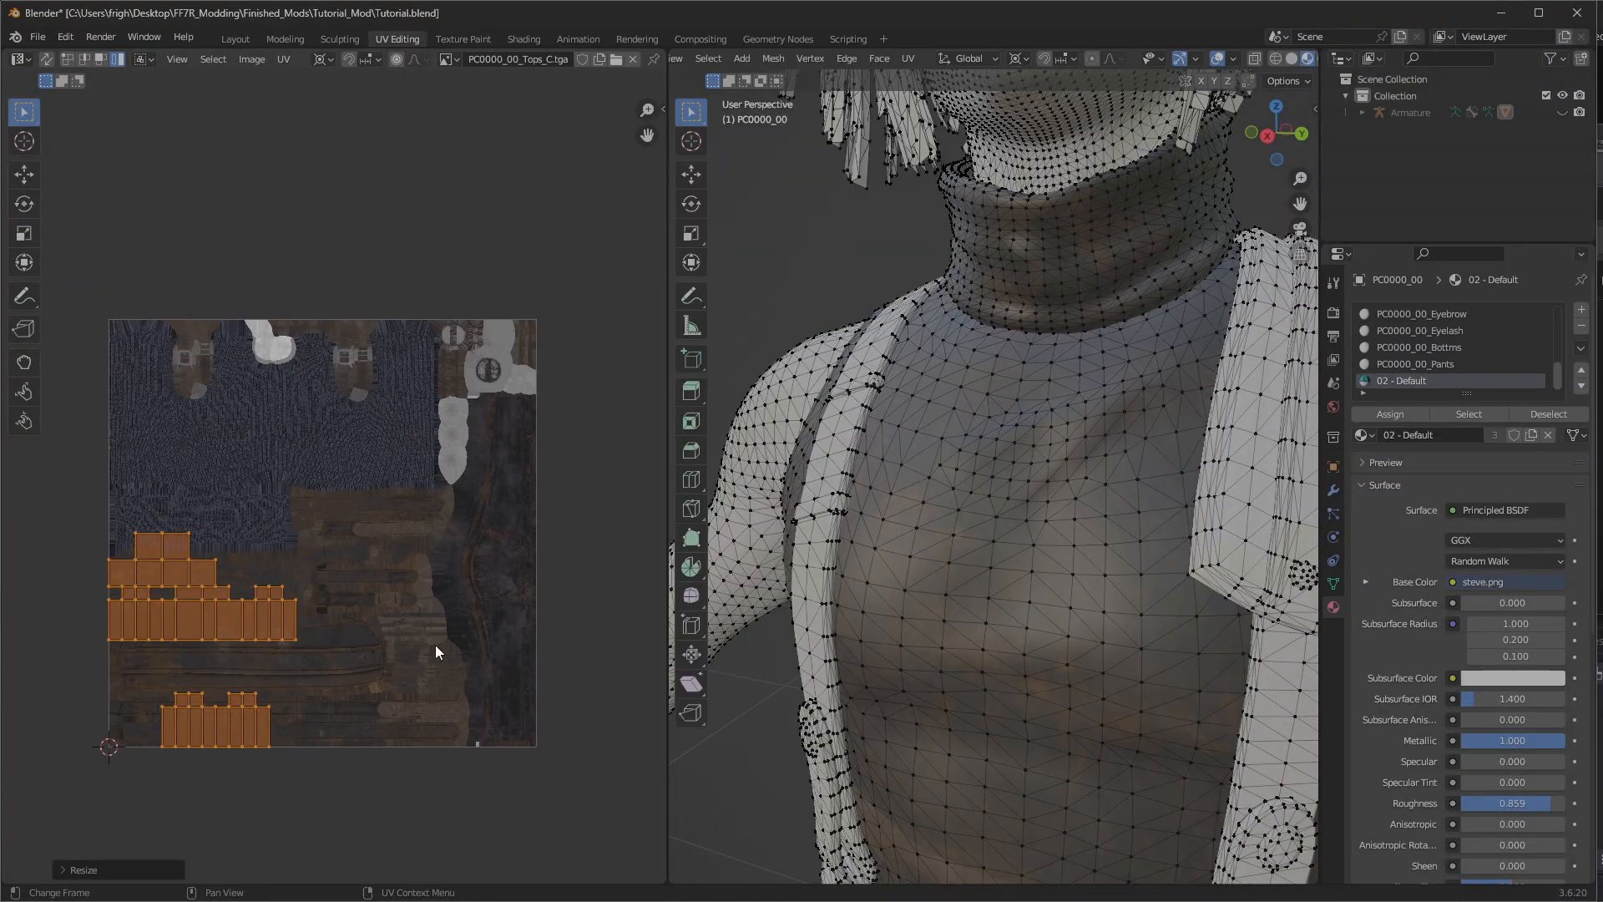
key("g")
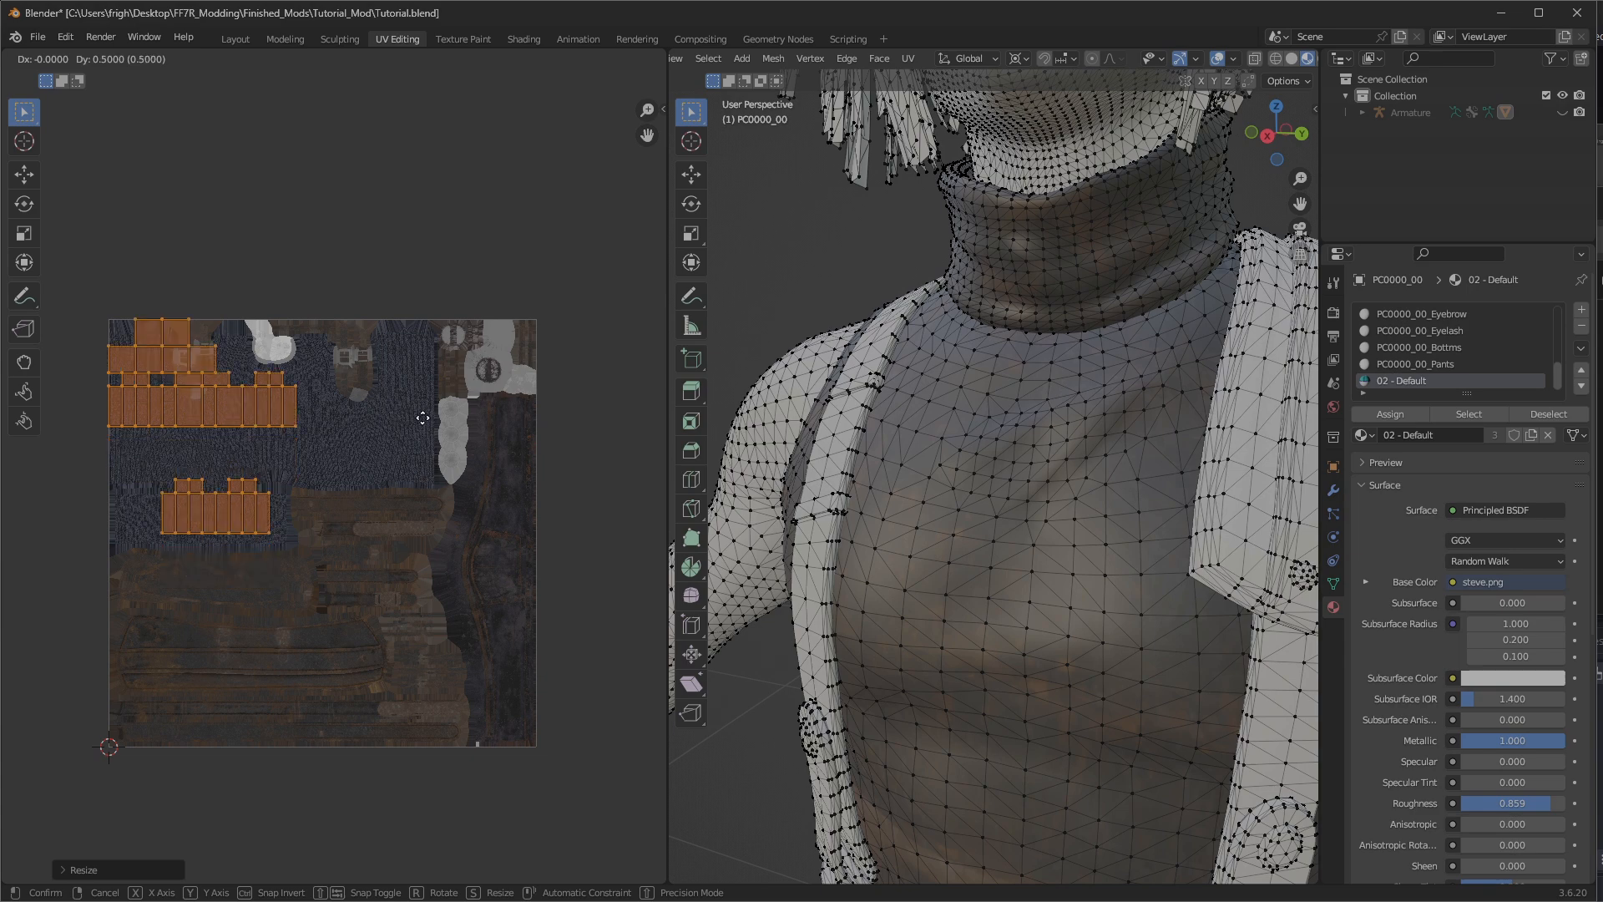
left_click(423, 417)
scroll(257, 391, "up", 5)
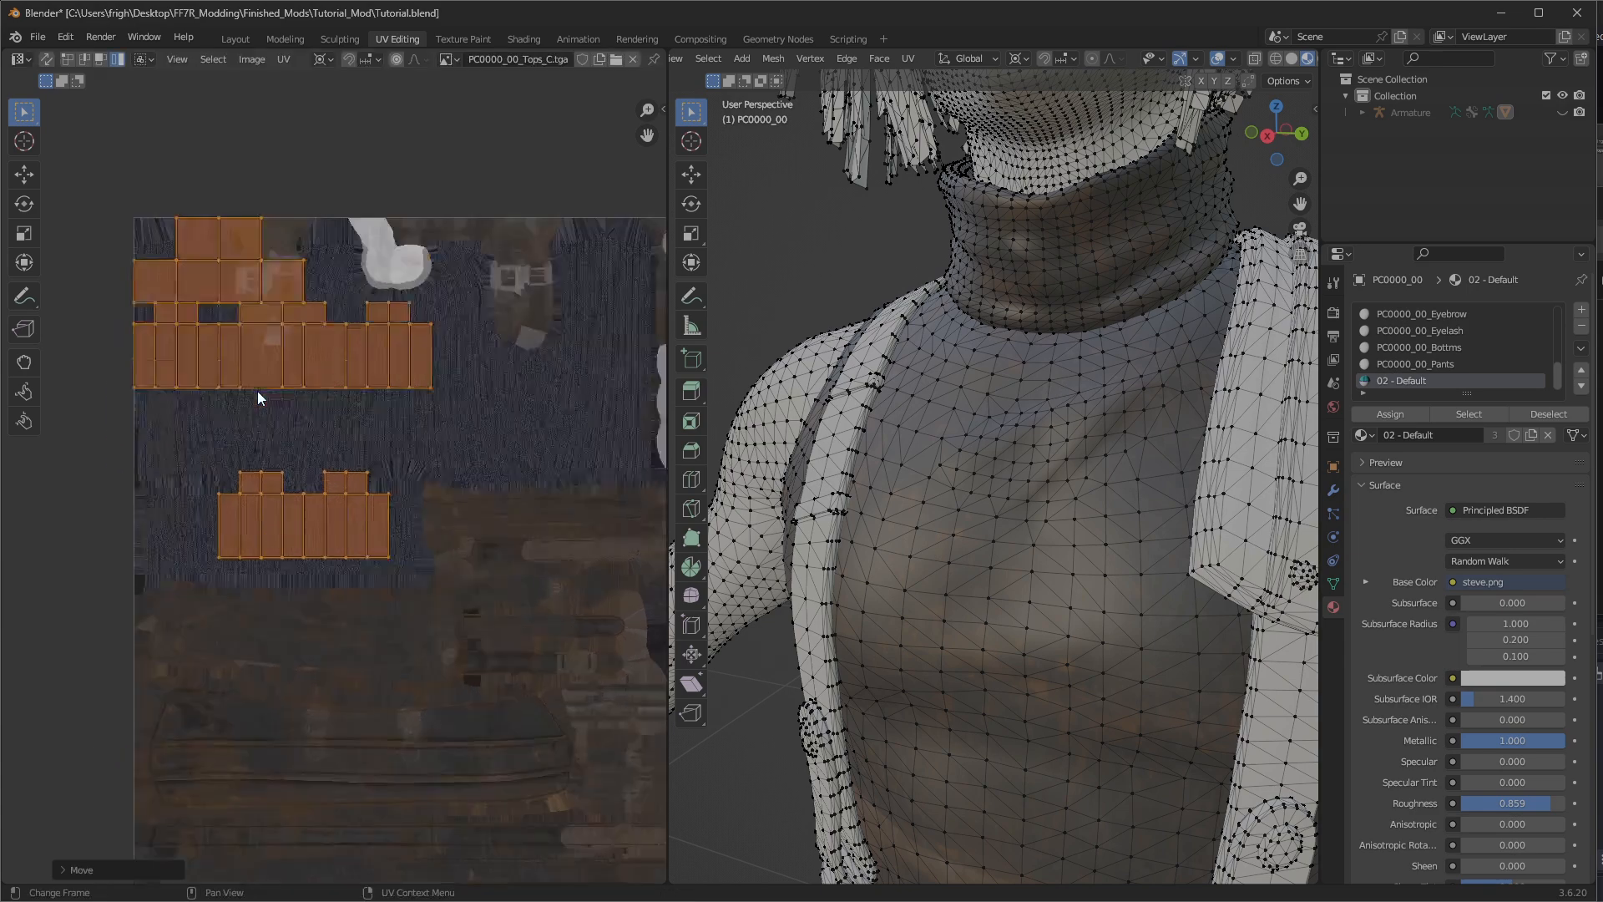
middle_click_drag(409, 391, 475, 366, "shift")
middle_click_drag(501, 445, 322, 422, "shift")
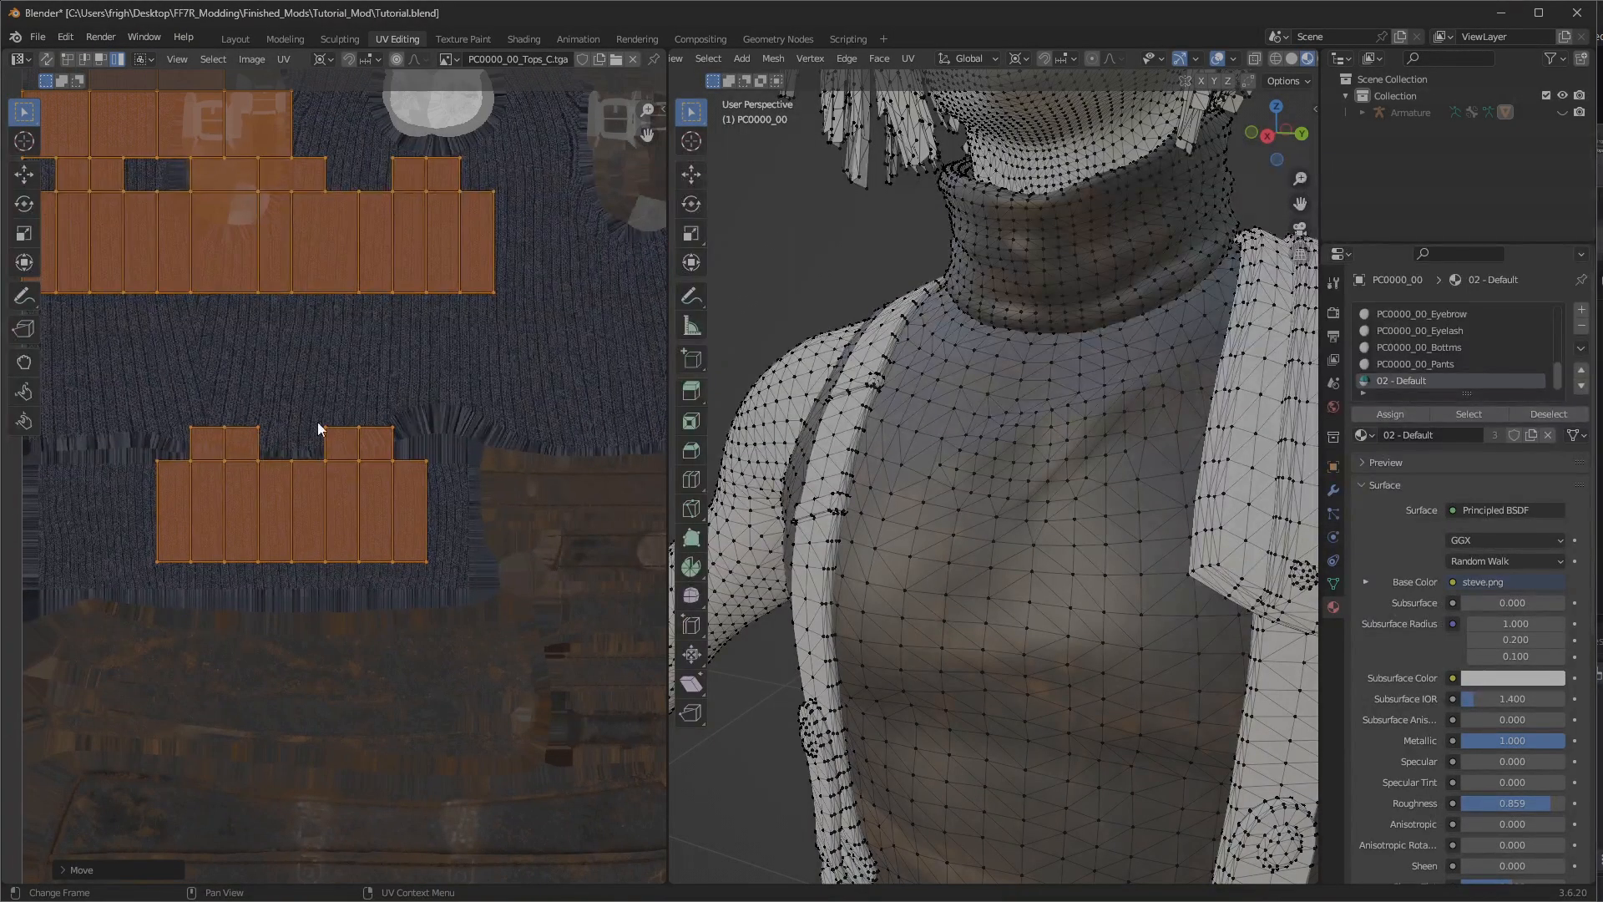
Add the PC0000_00_TopsA faces to the selection and check how both UV layouts fit on the shared texture.
scroll(590, 460, "down", 2)
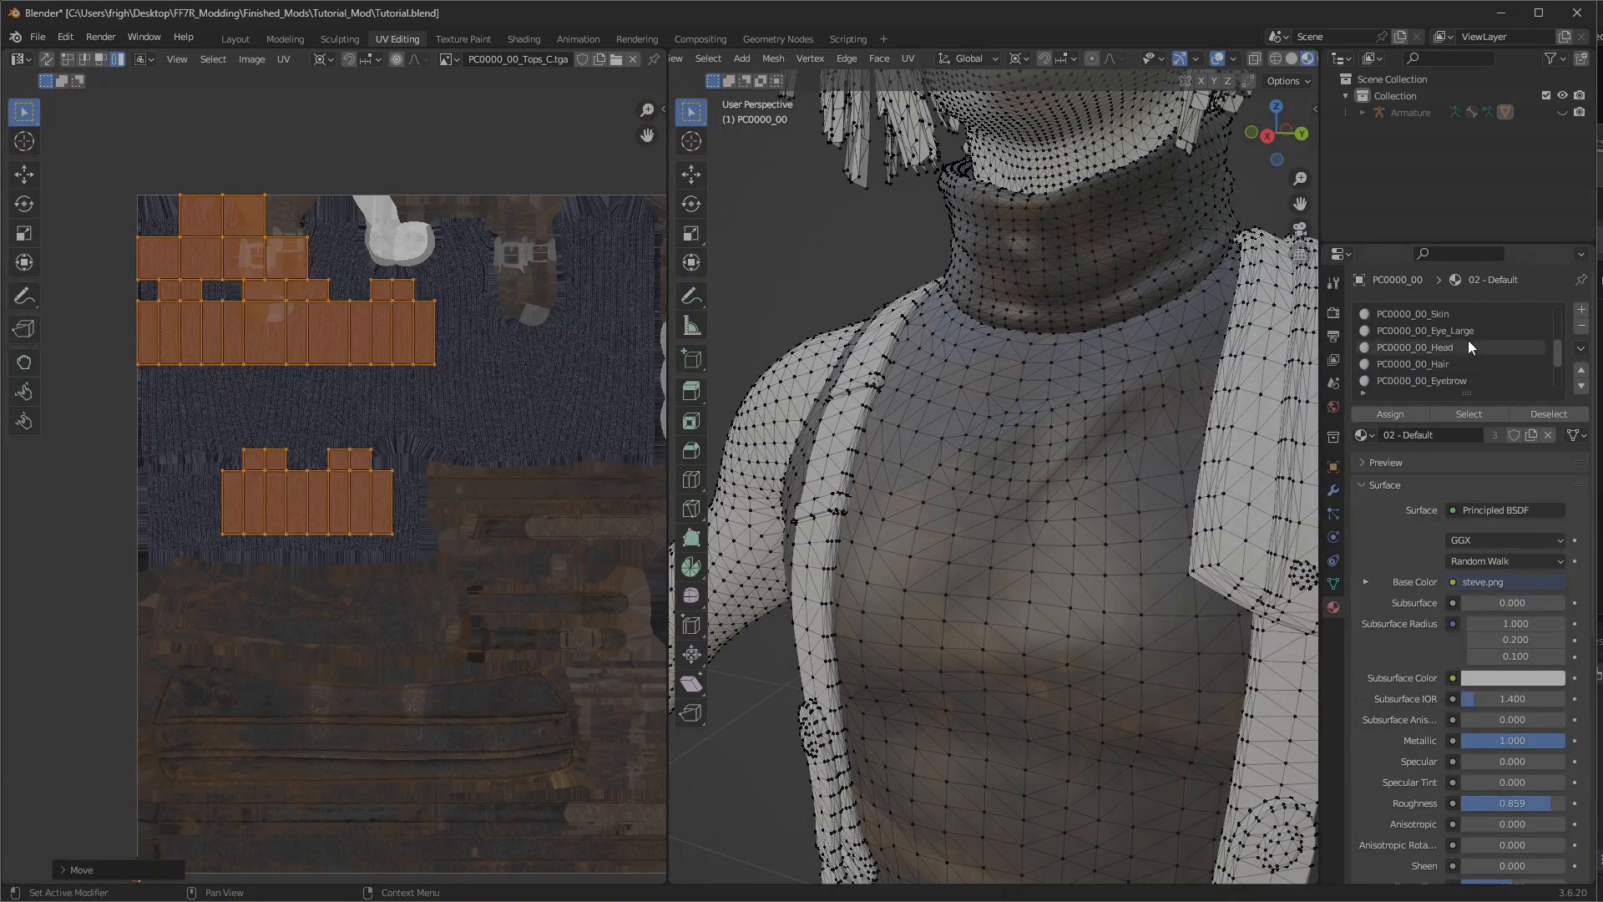
scroll(1465, 342, "up", 5)
left_click(1450, 348)
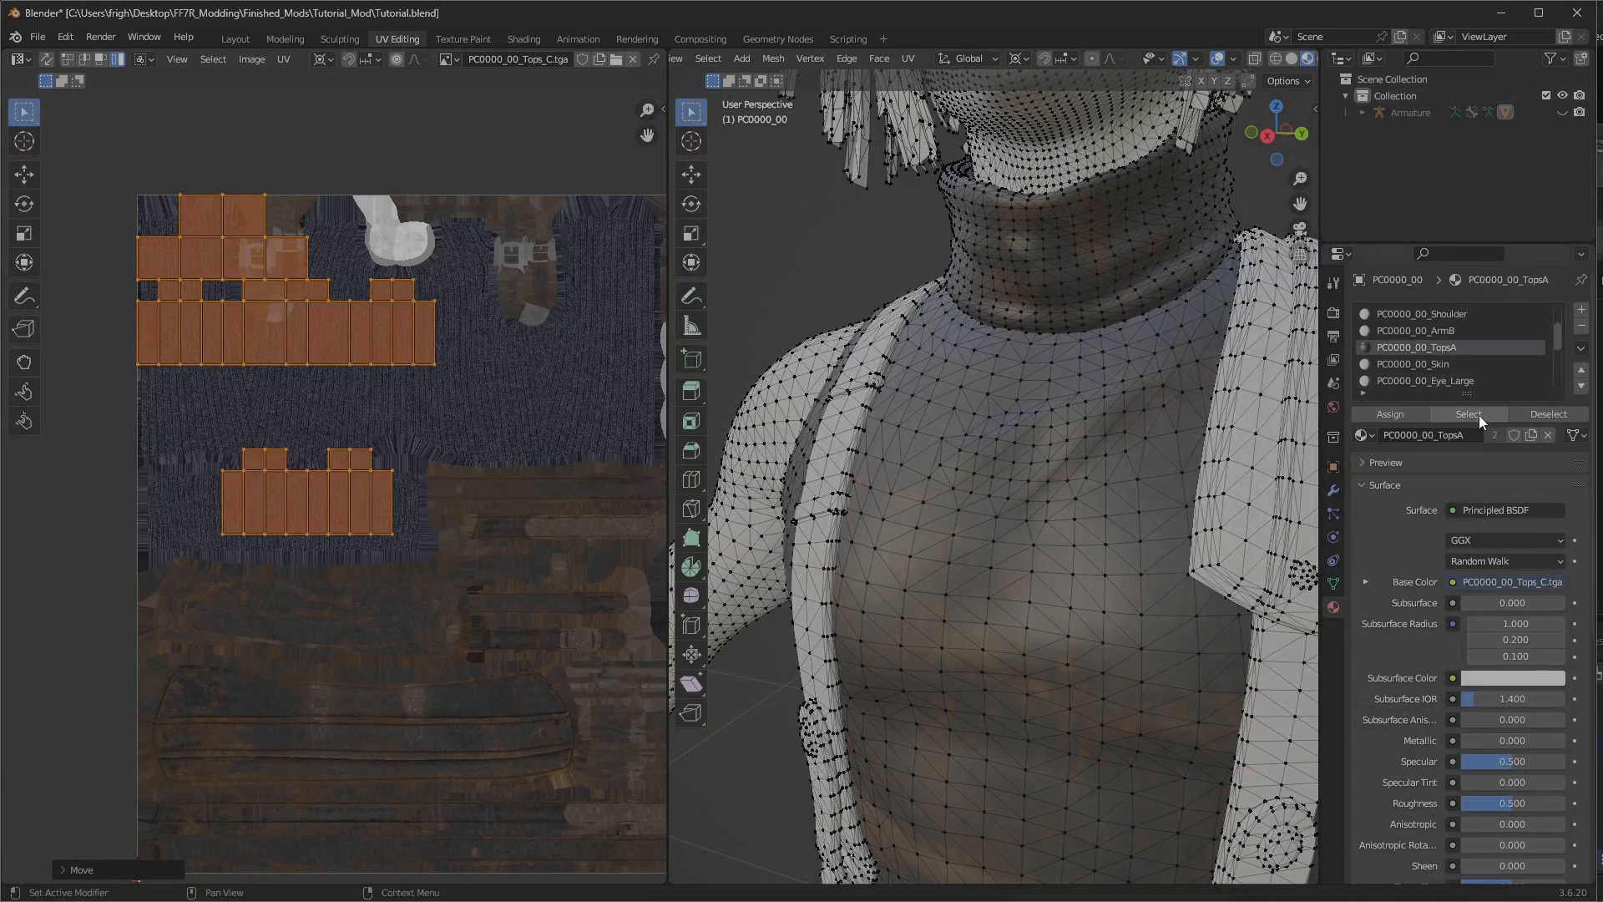
left_click(1474, 414)
middle_click_drag(344, 499, 298, 432)
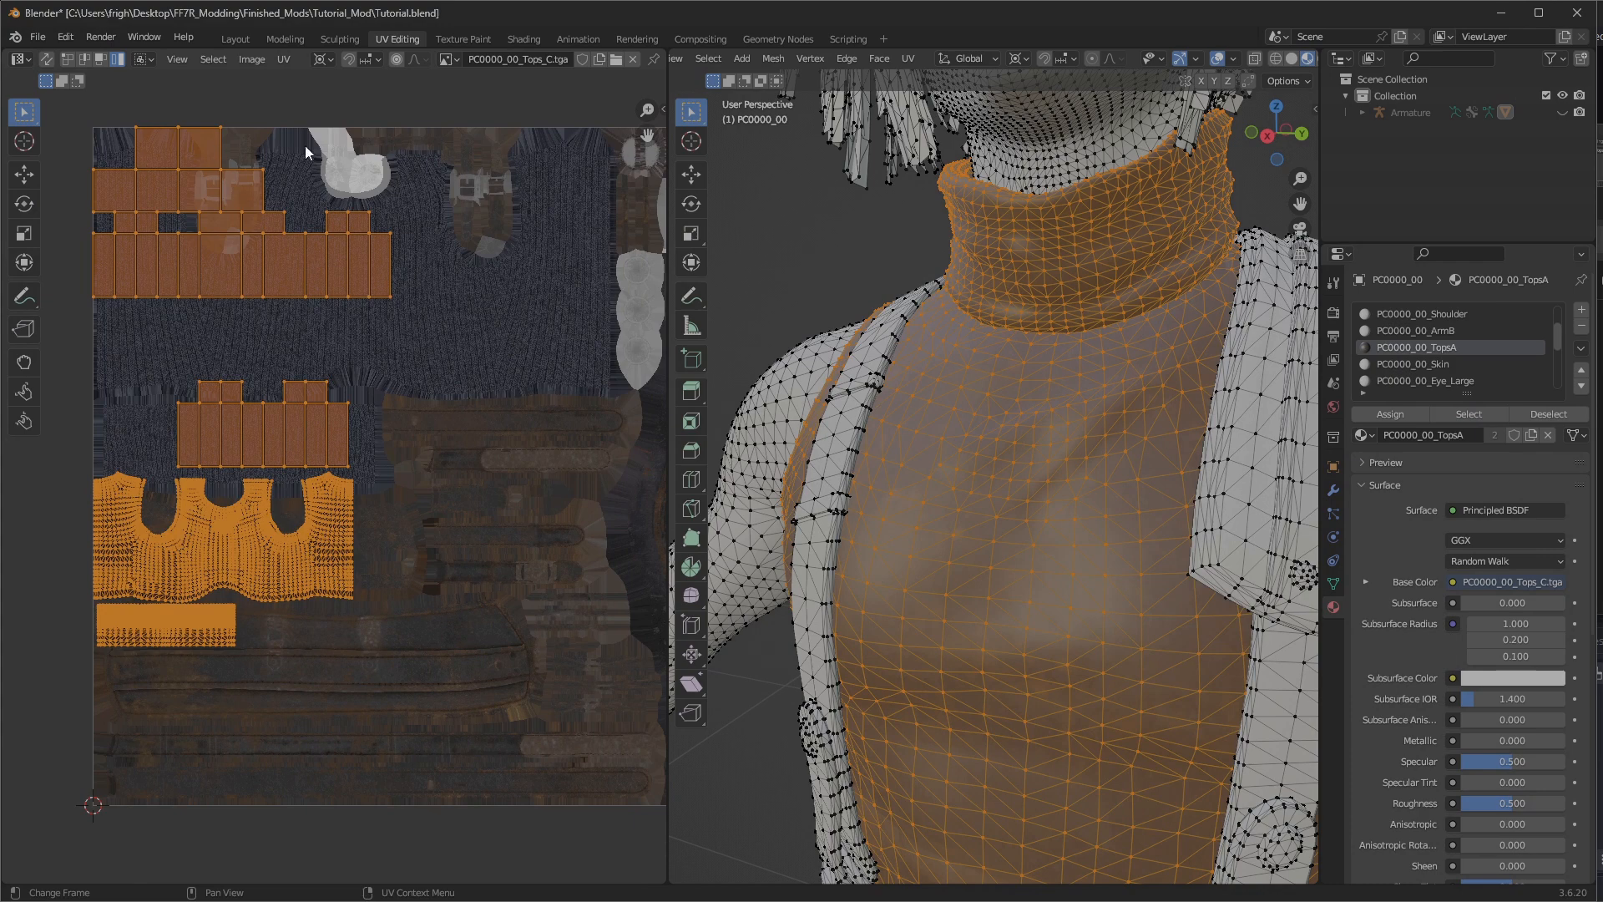
mouse_move(394, 578)
middle_mouse_down()
mouse_move(369, 591)
mouse_move(380, 664)
mouse_move(367, 592)
middle_mouse_up()
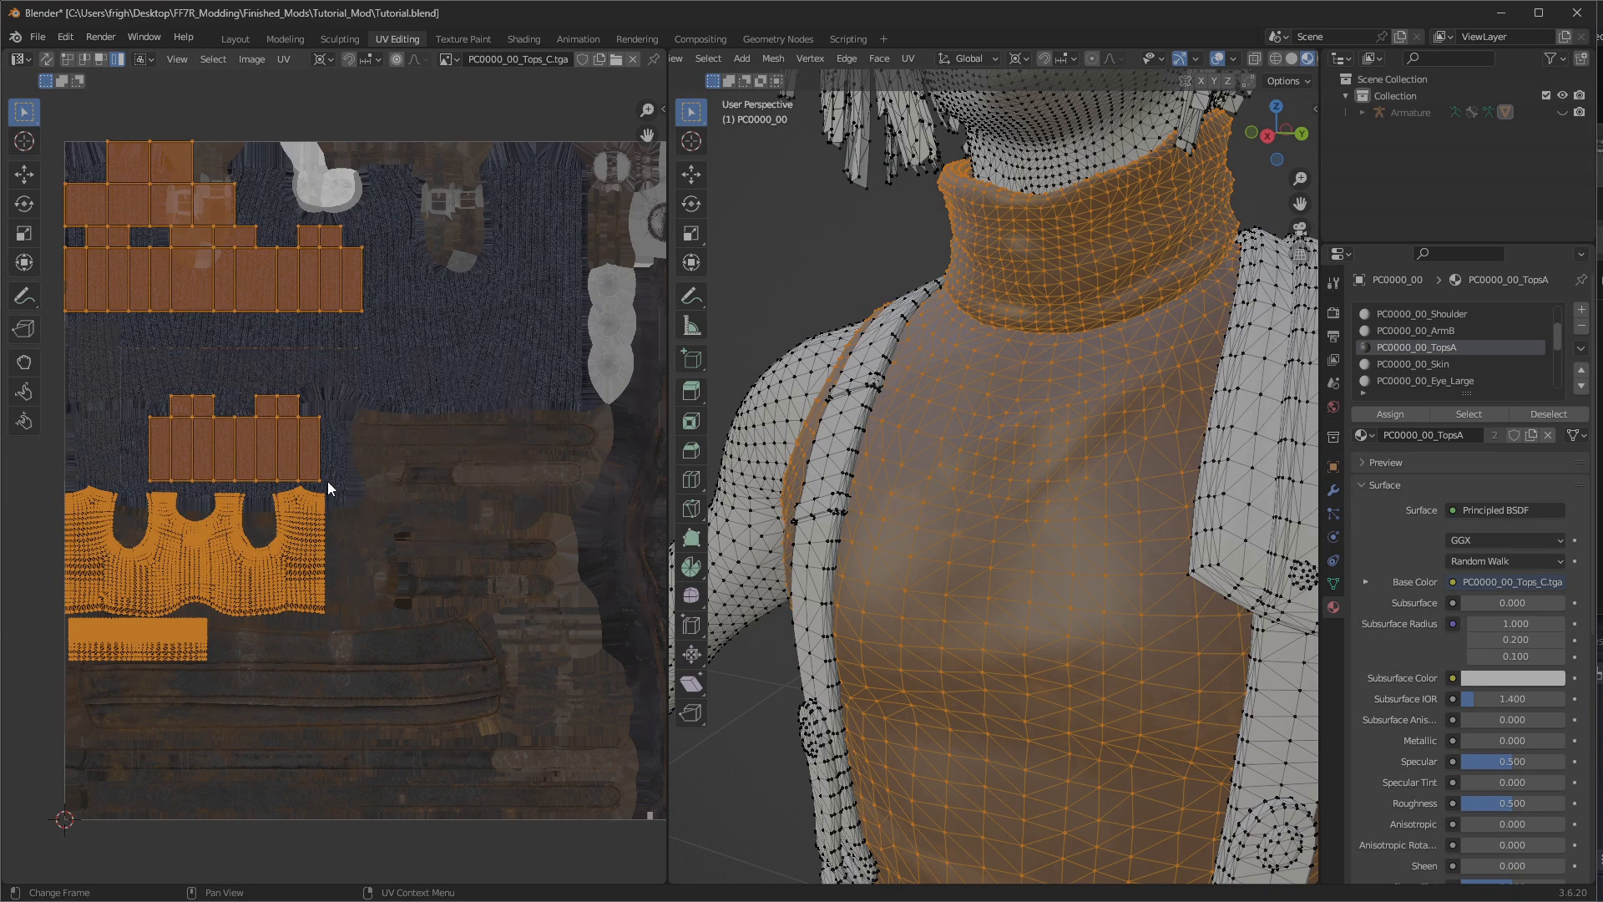
scroll(367, 592, "down", 3)
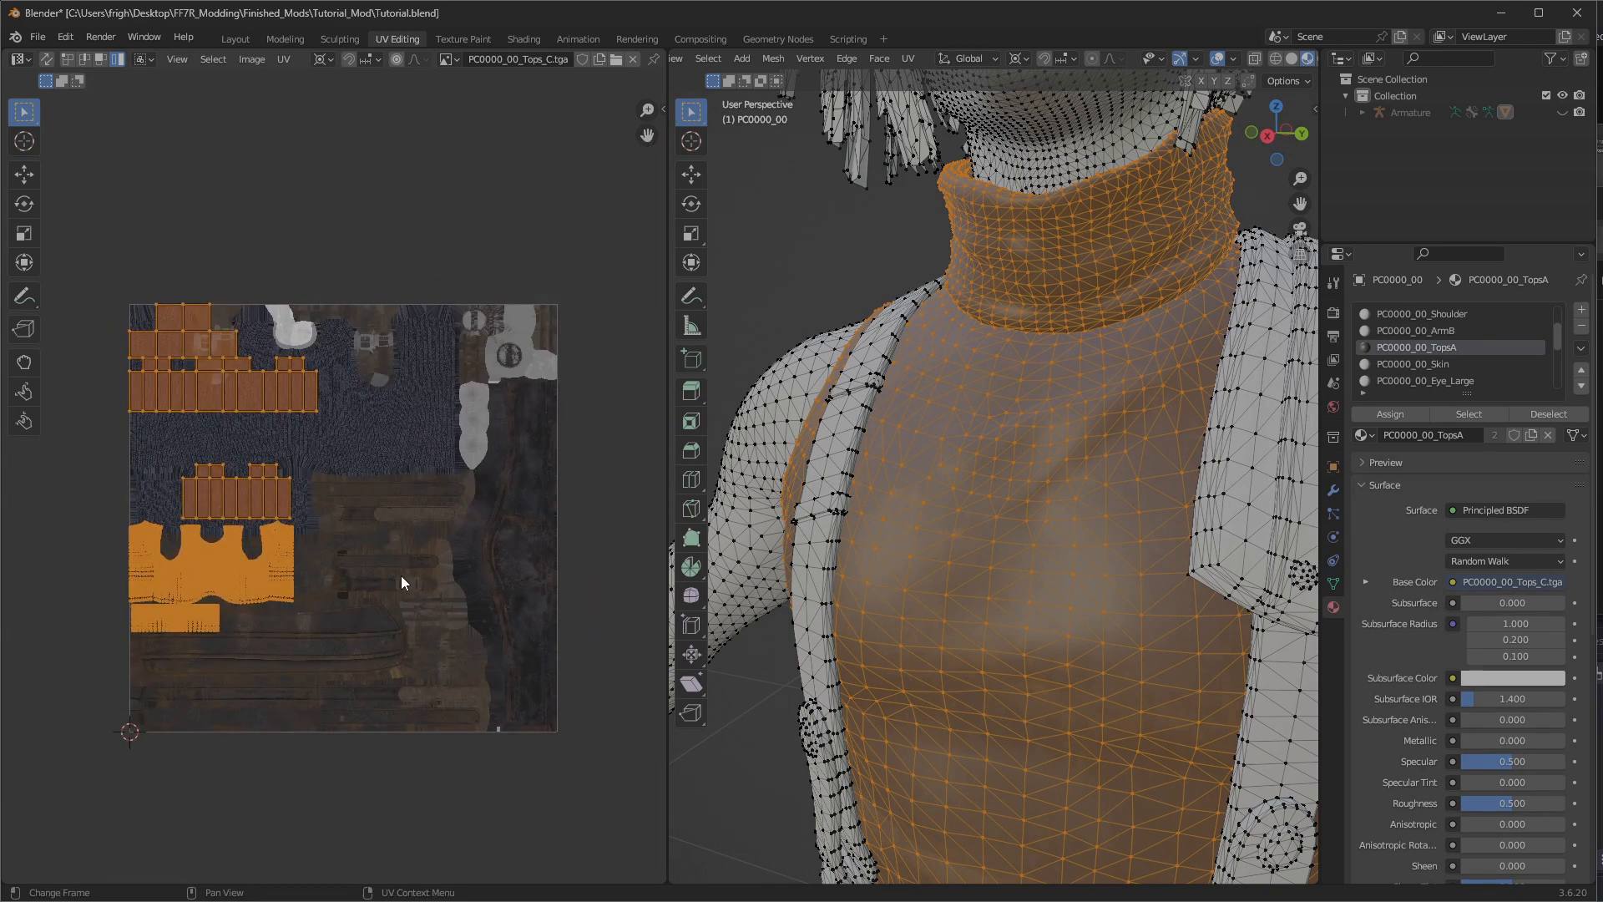
Save the Blender file and deselect all UVs.
key("ctrl+s")
left_click(273, 233)
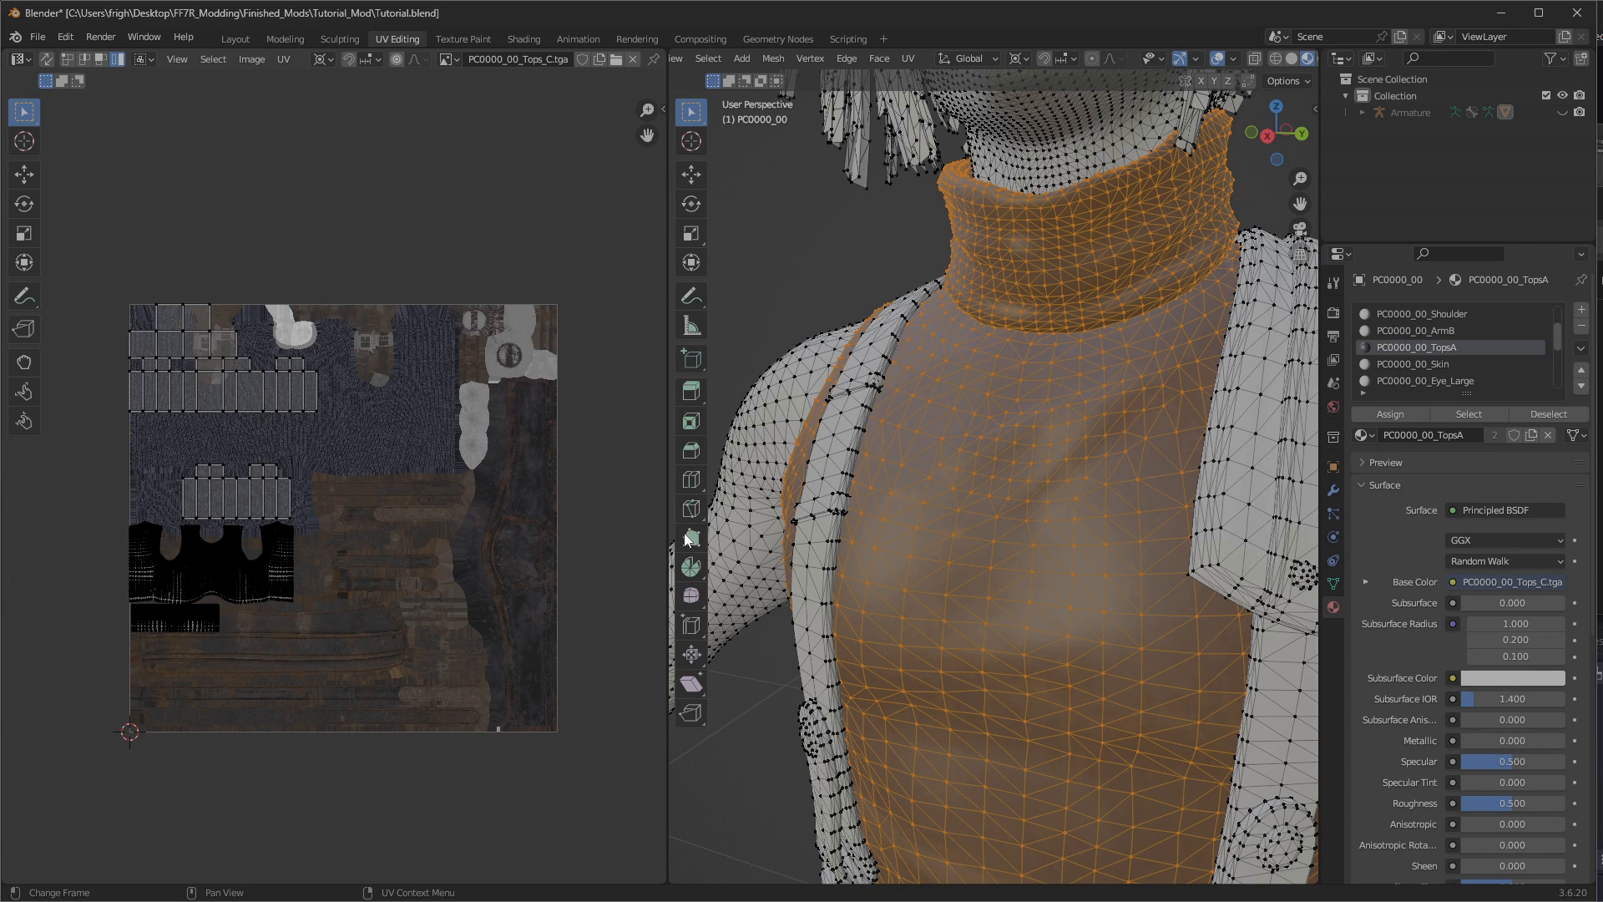
Switch to Paint.NET and check the pixel size of the PC0000_00_BodyA_C.tga texture.
key("alt+Tab")
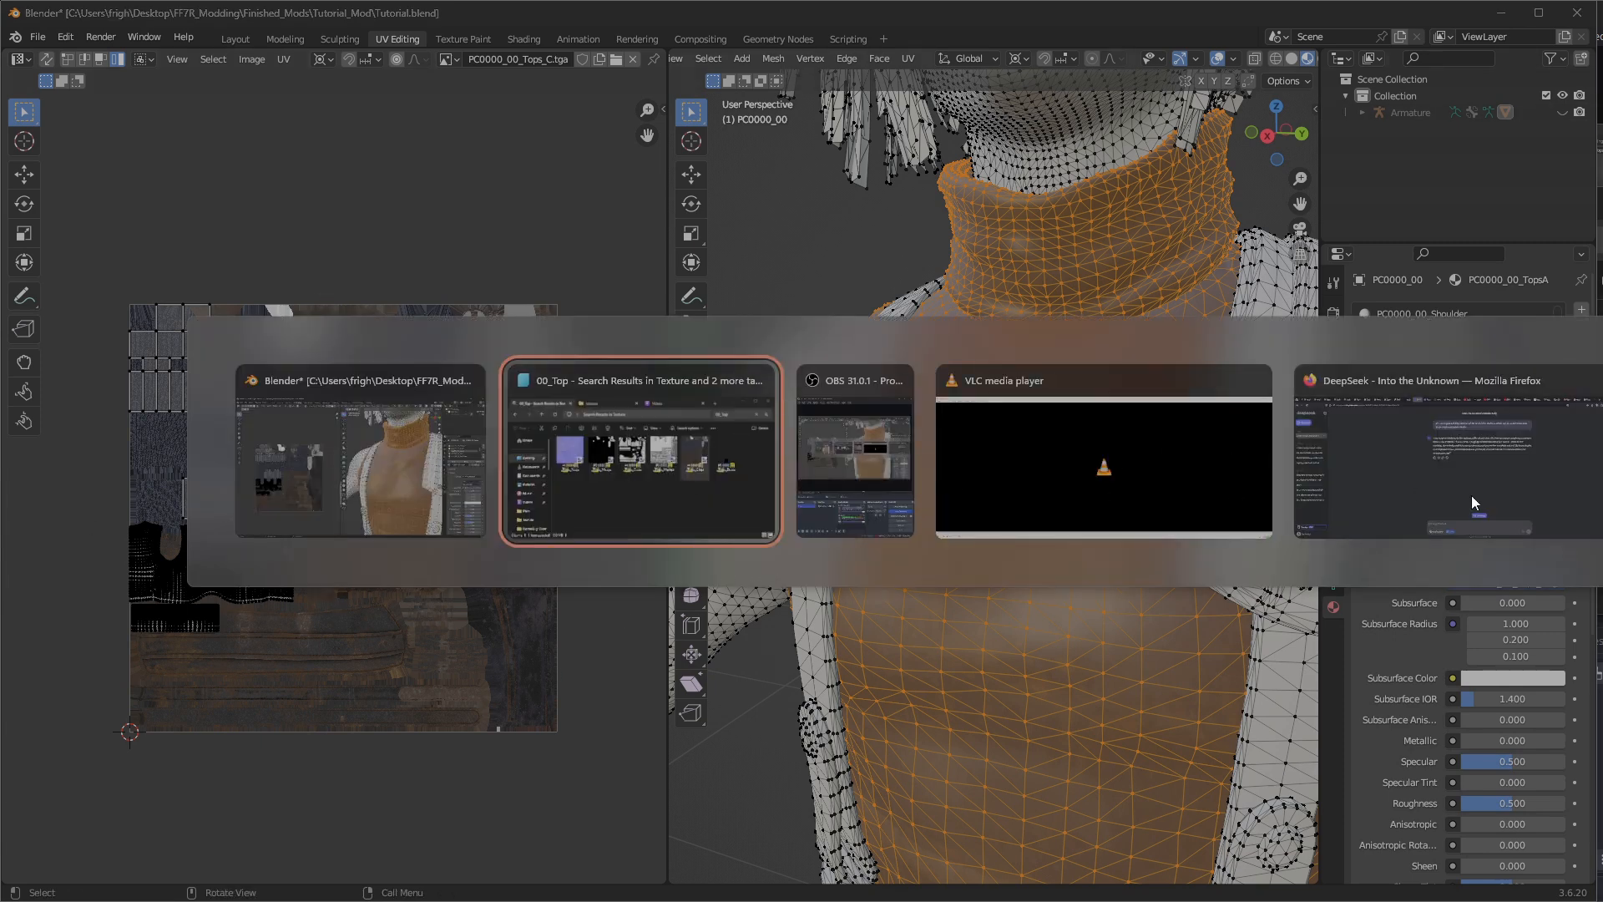
key("alt+Tab")
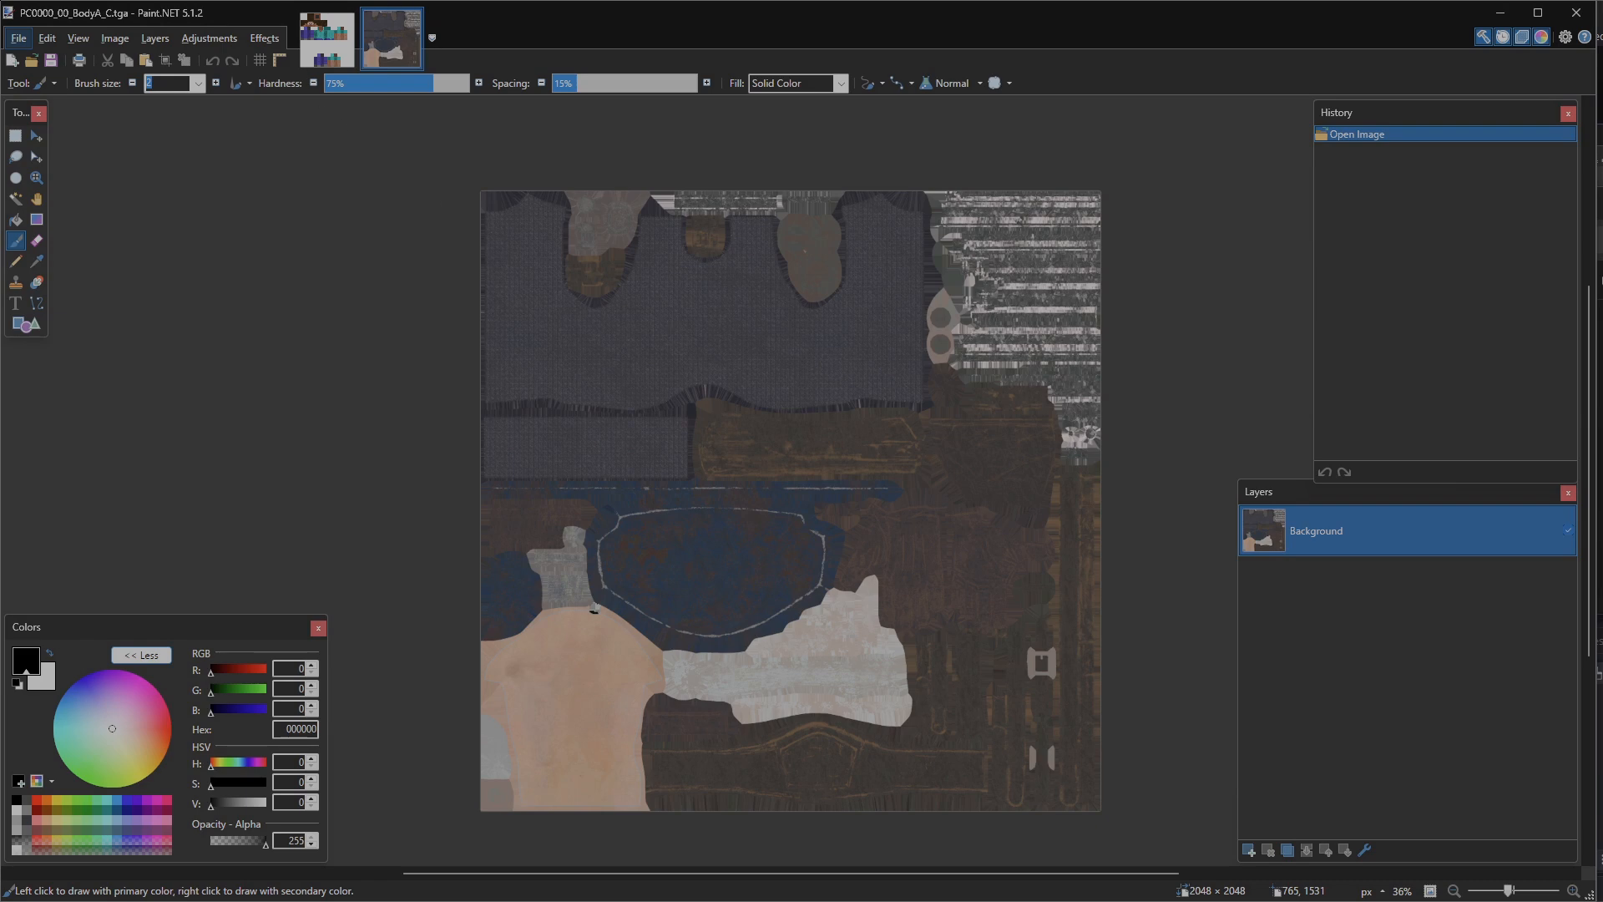
left_click(12, 60)
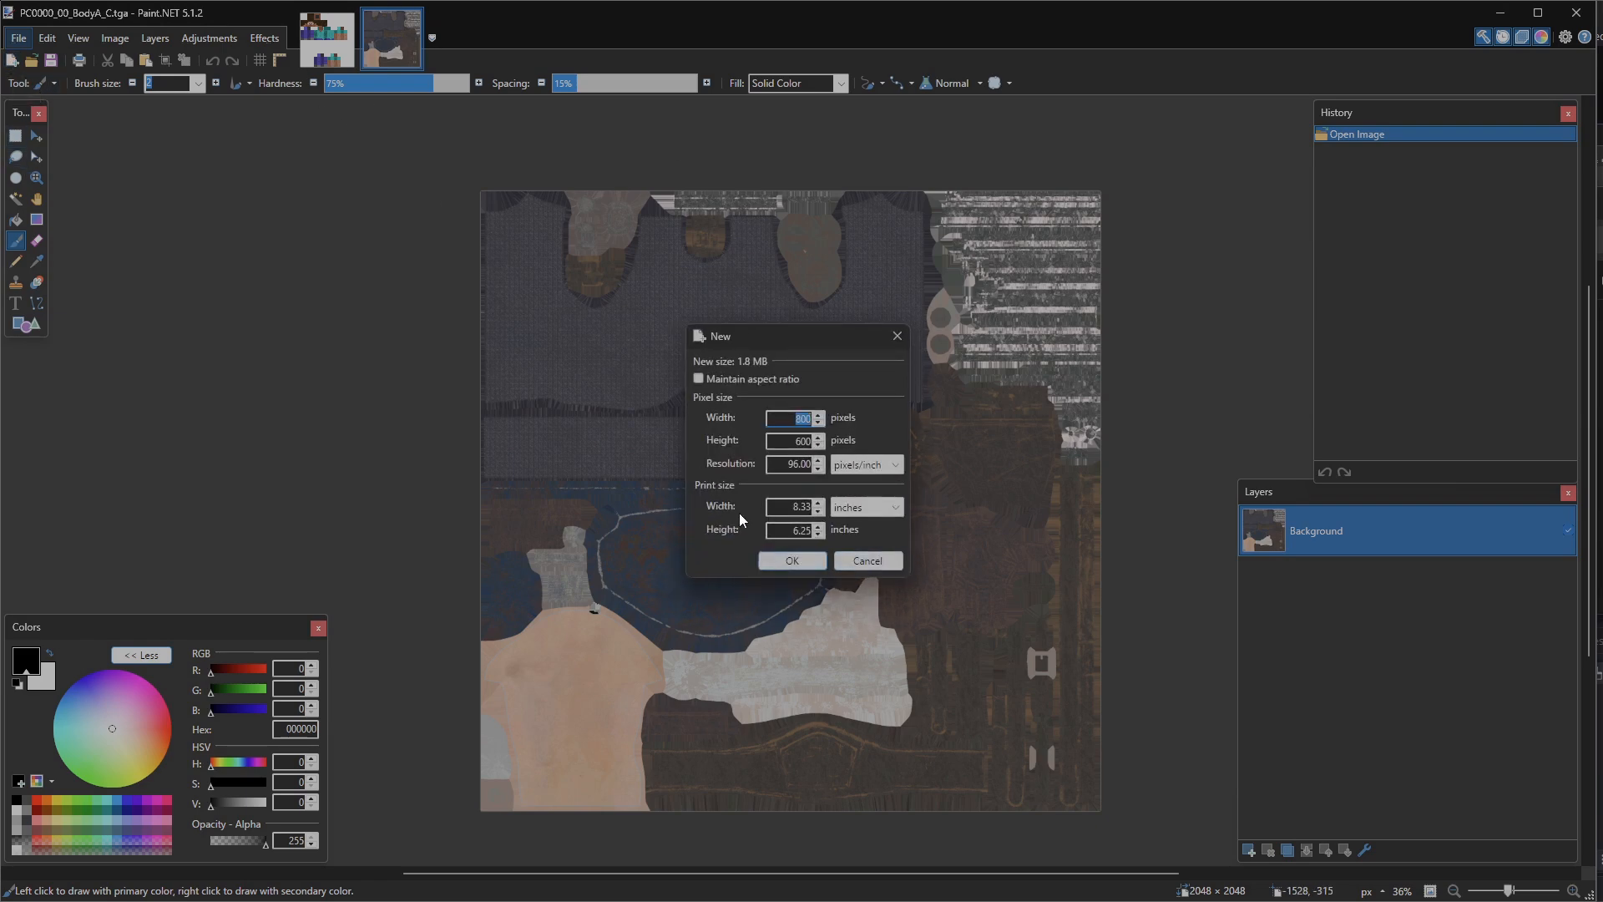
left_click(863, 560)
left_click(117, 40)
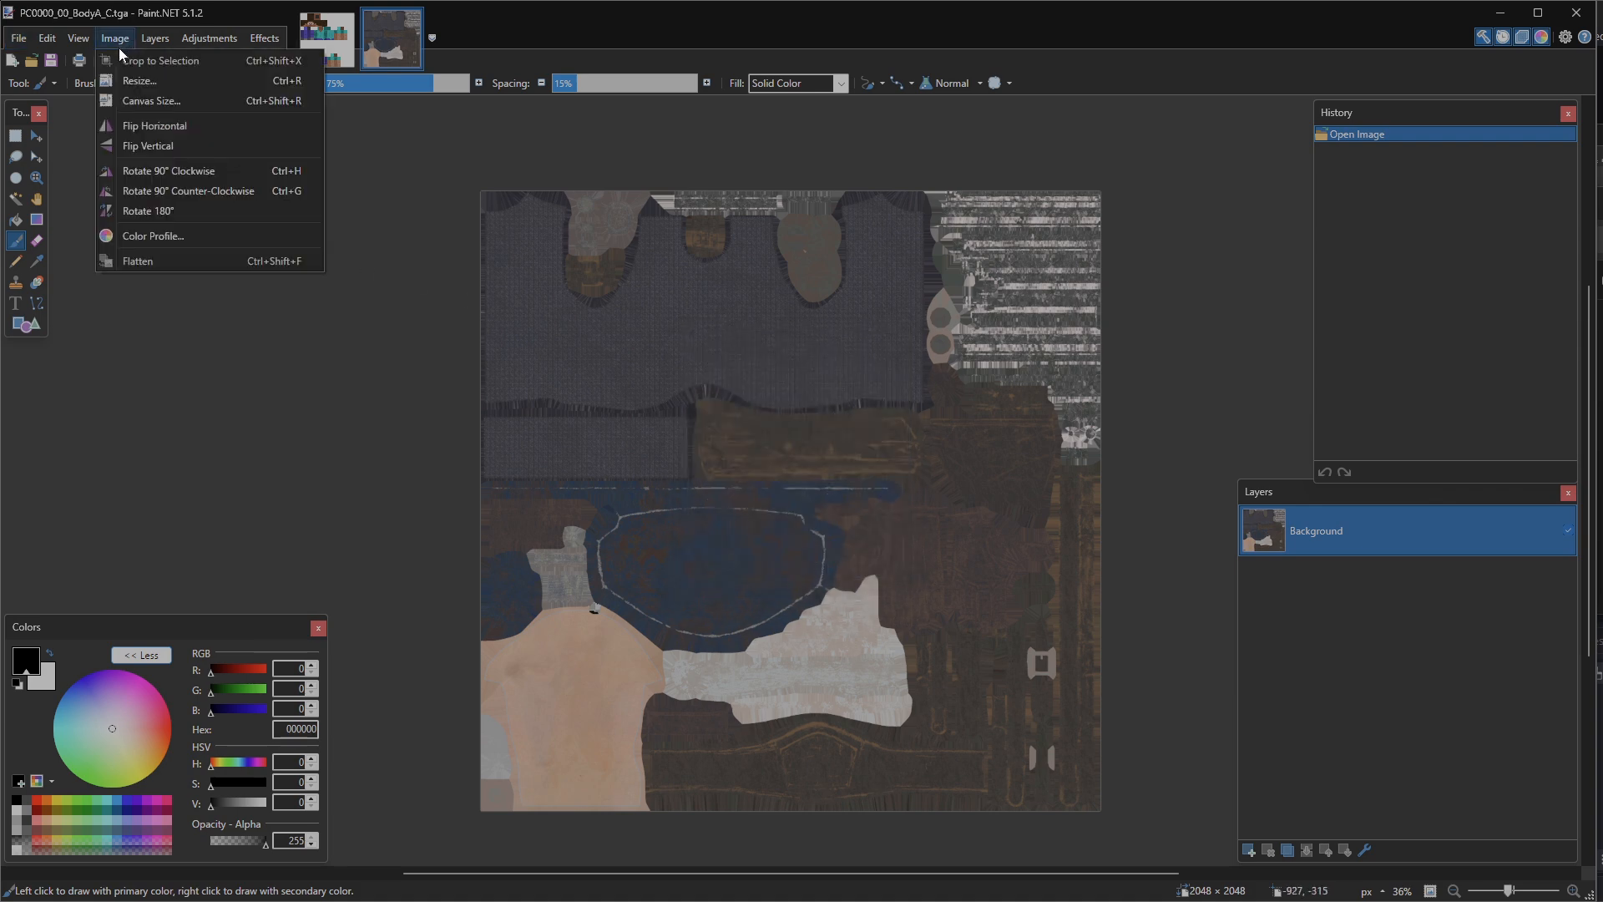
left_click(124, 82)
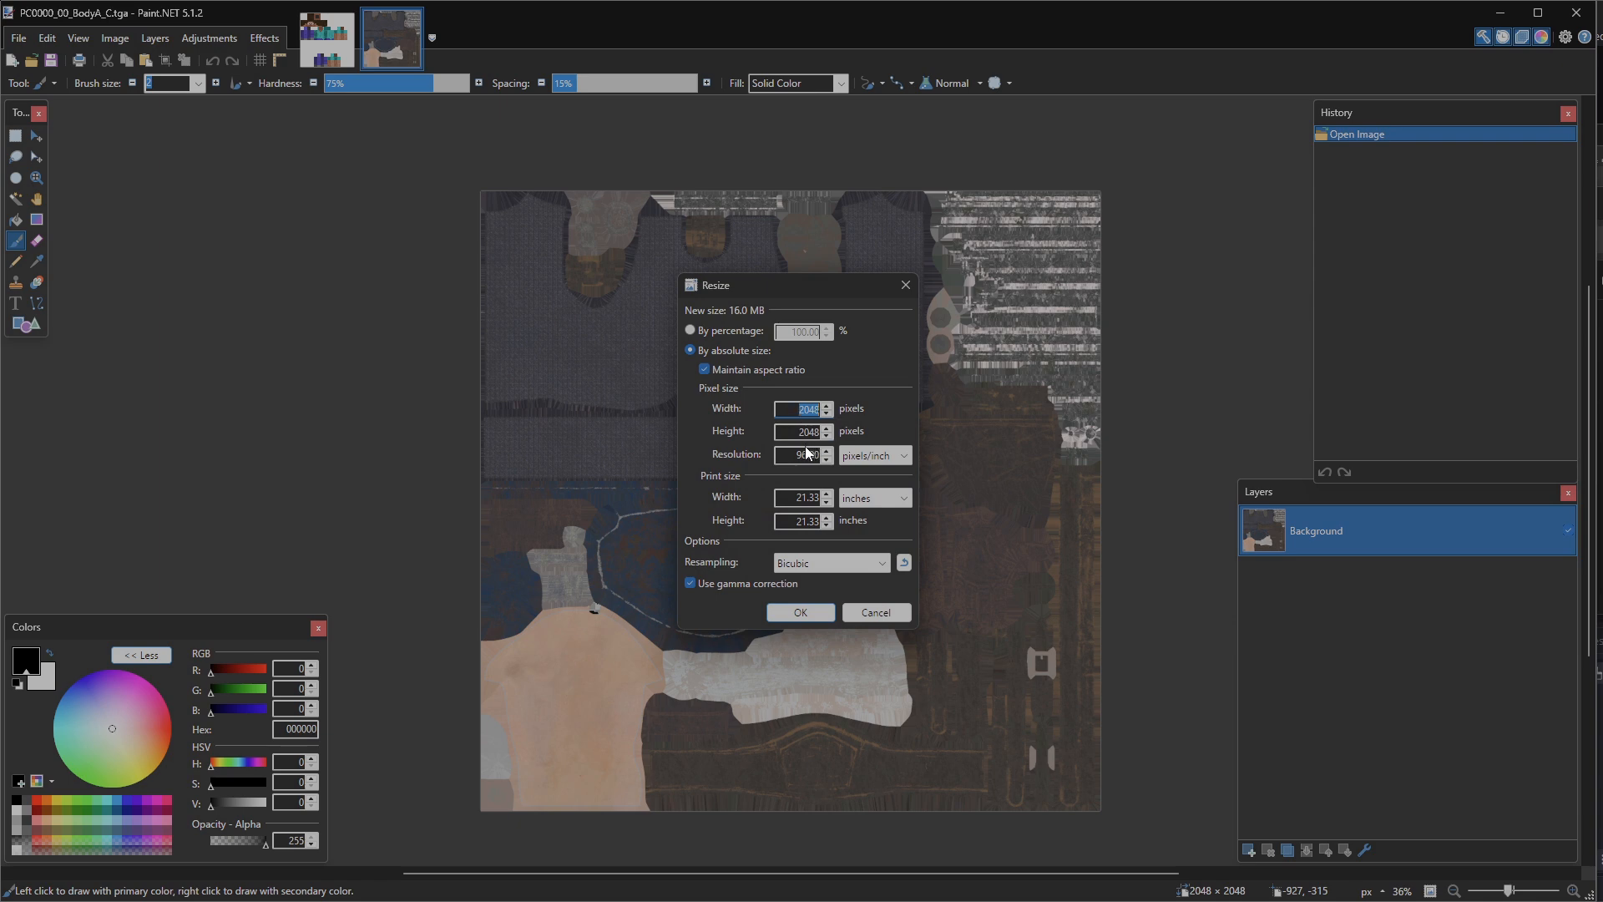
left_click(904, 284)
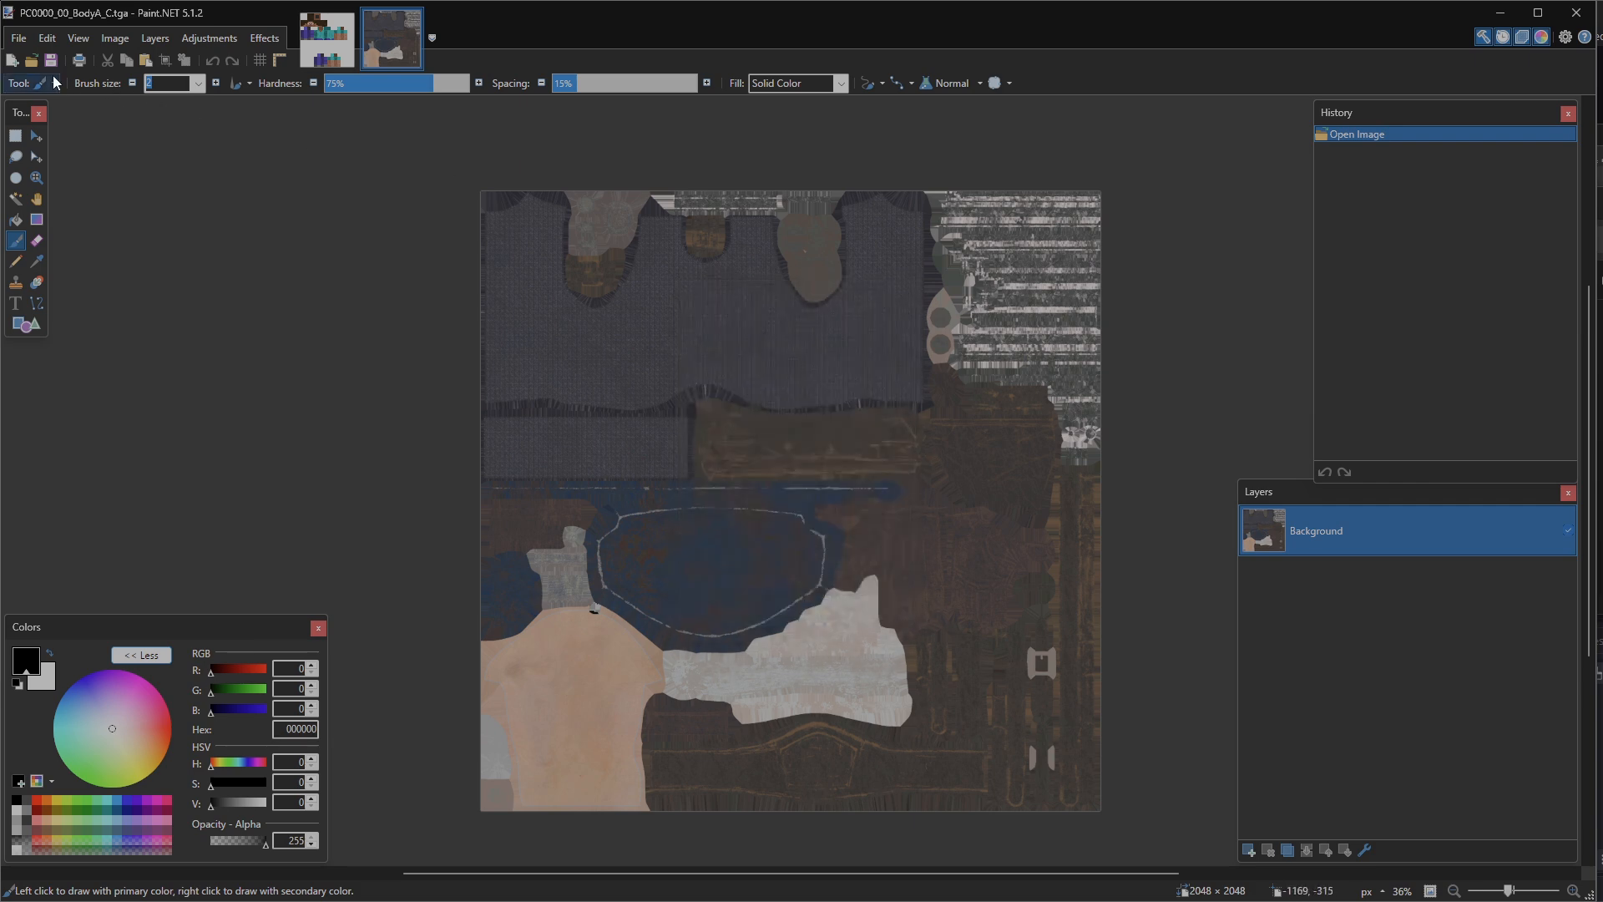
Create a new blank image of 4096 × 4096 pixels for the combined texture.
left_click(12, 60)
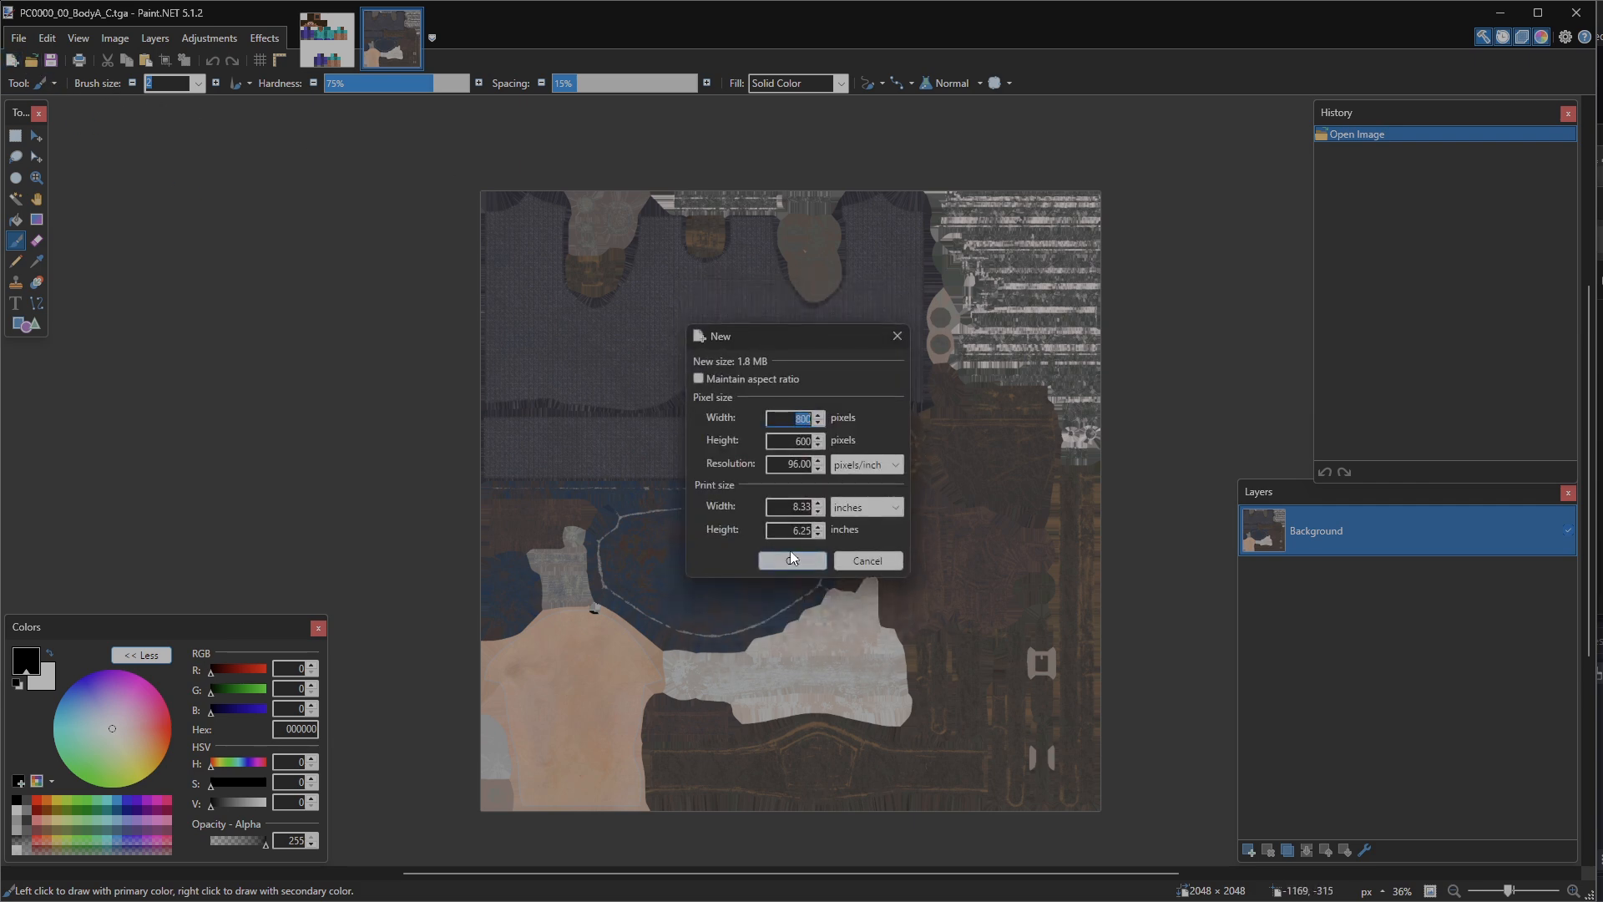
type("4096")
key("Tab")
type("409")
left_click(810, 564)
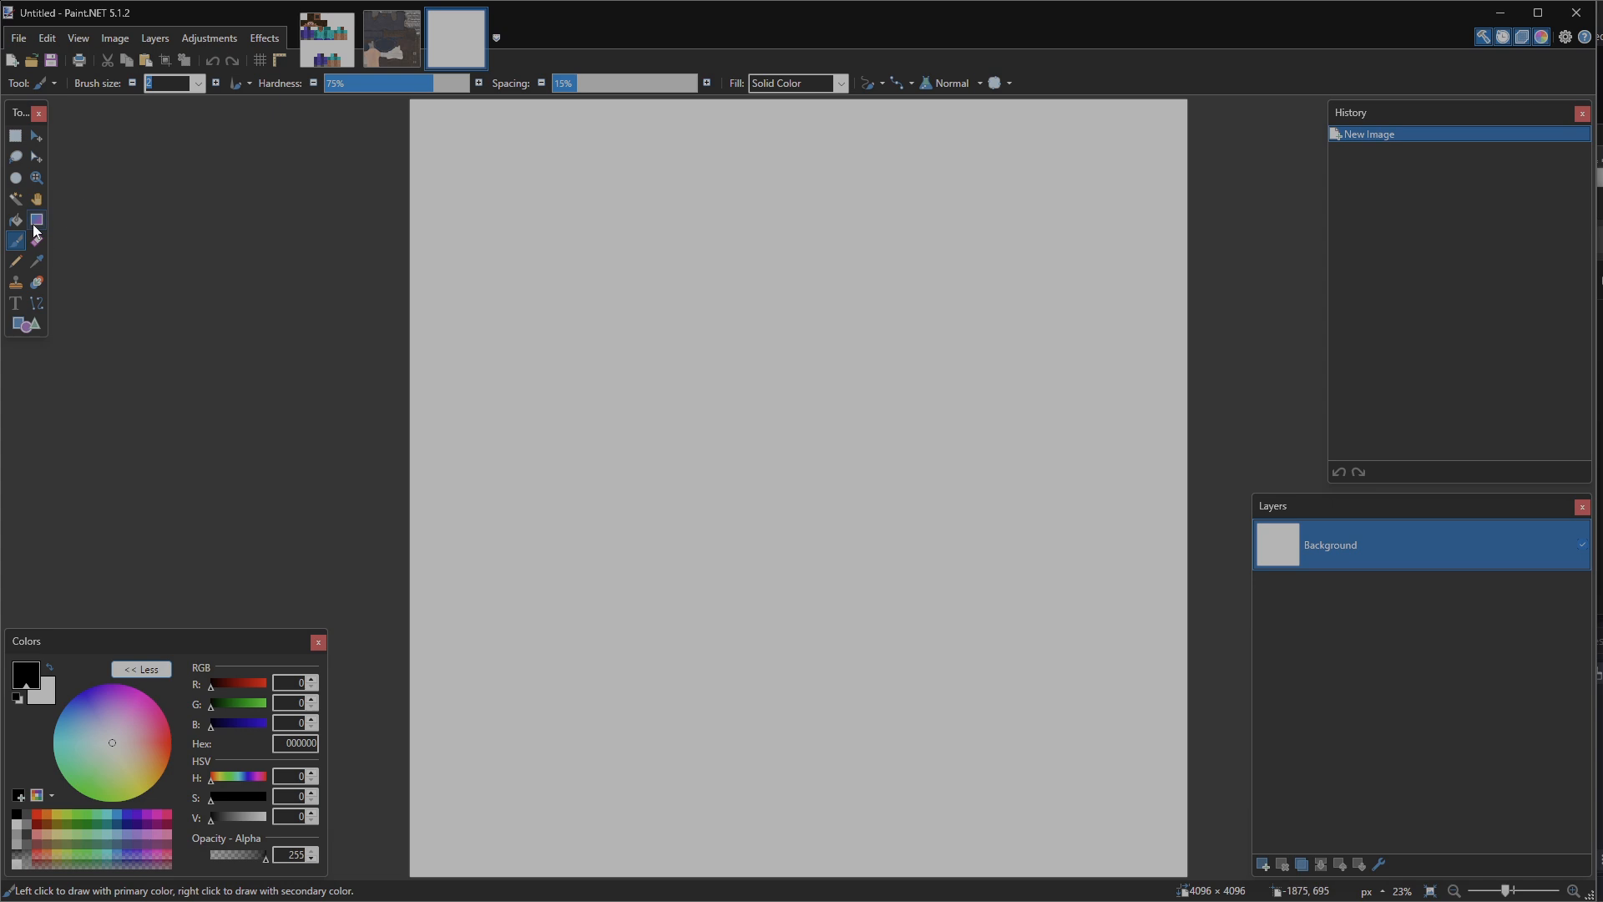
Fill the new canvas's background with black using the Paint Bucket.
left_click(15, 198)
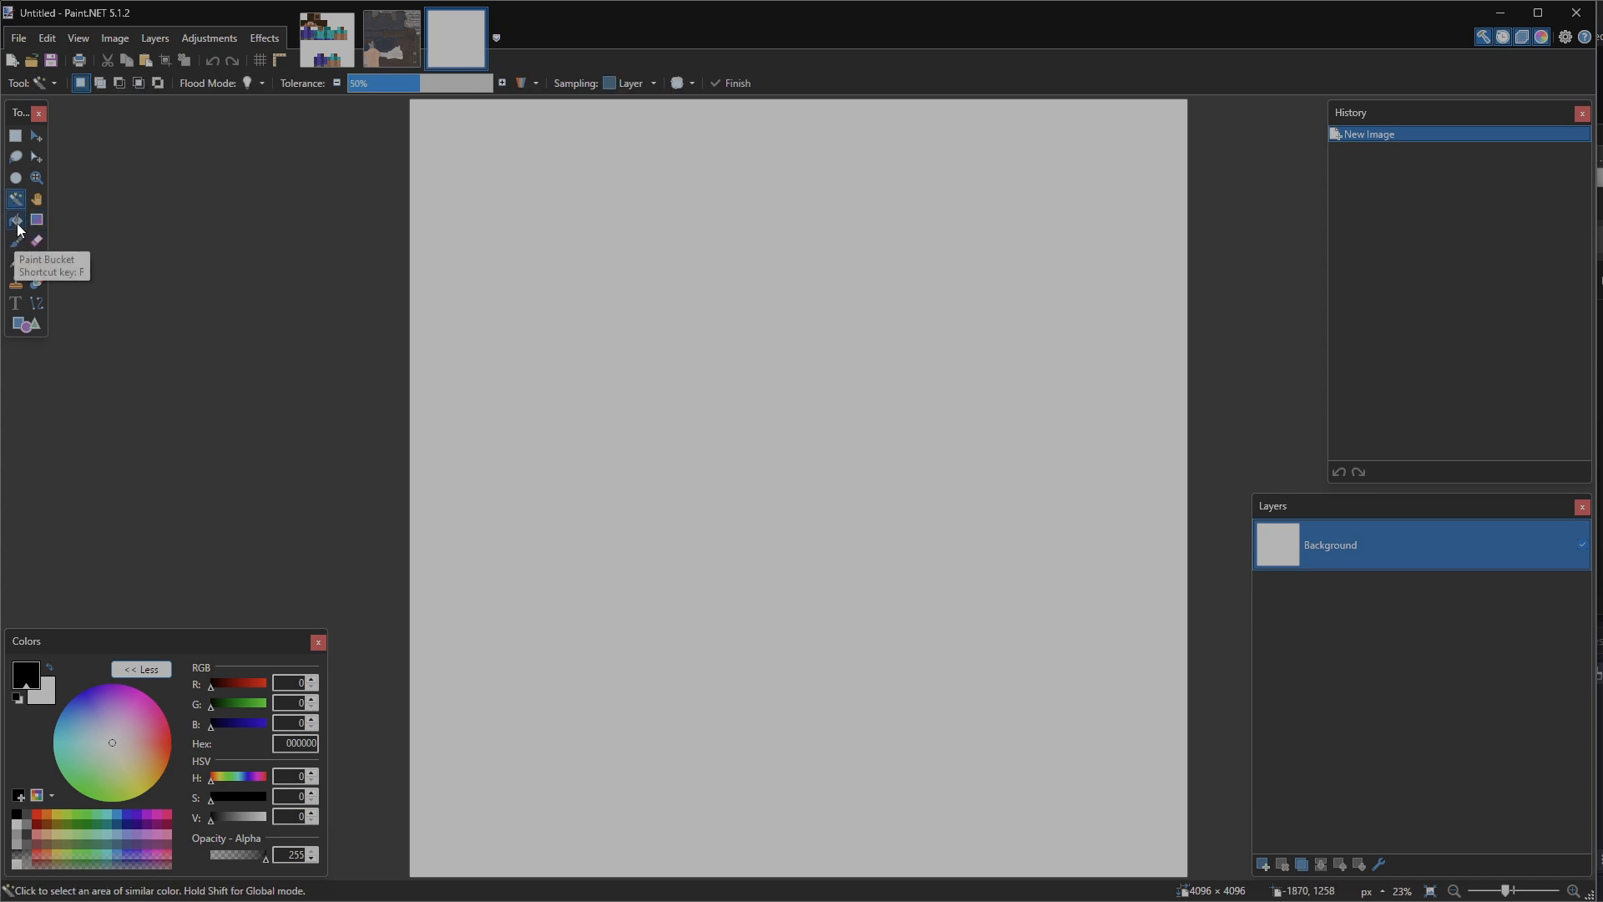
left_click(15, 220)
left_click(634, 404)
Select the whole PC0000_00_BodyA_C.tga texture with Rectangle Select and copy it.
left_click(369, 39)
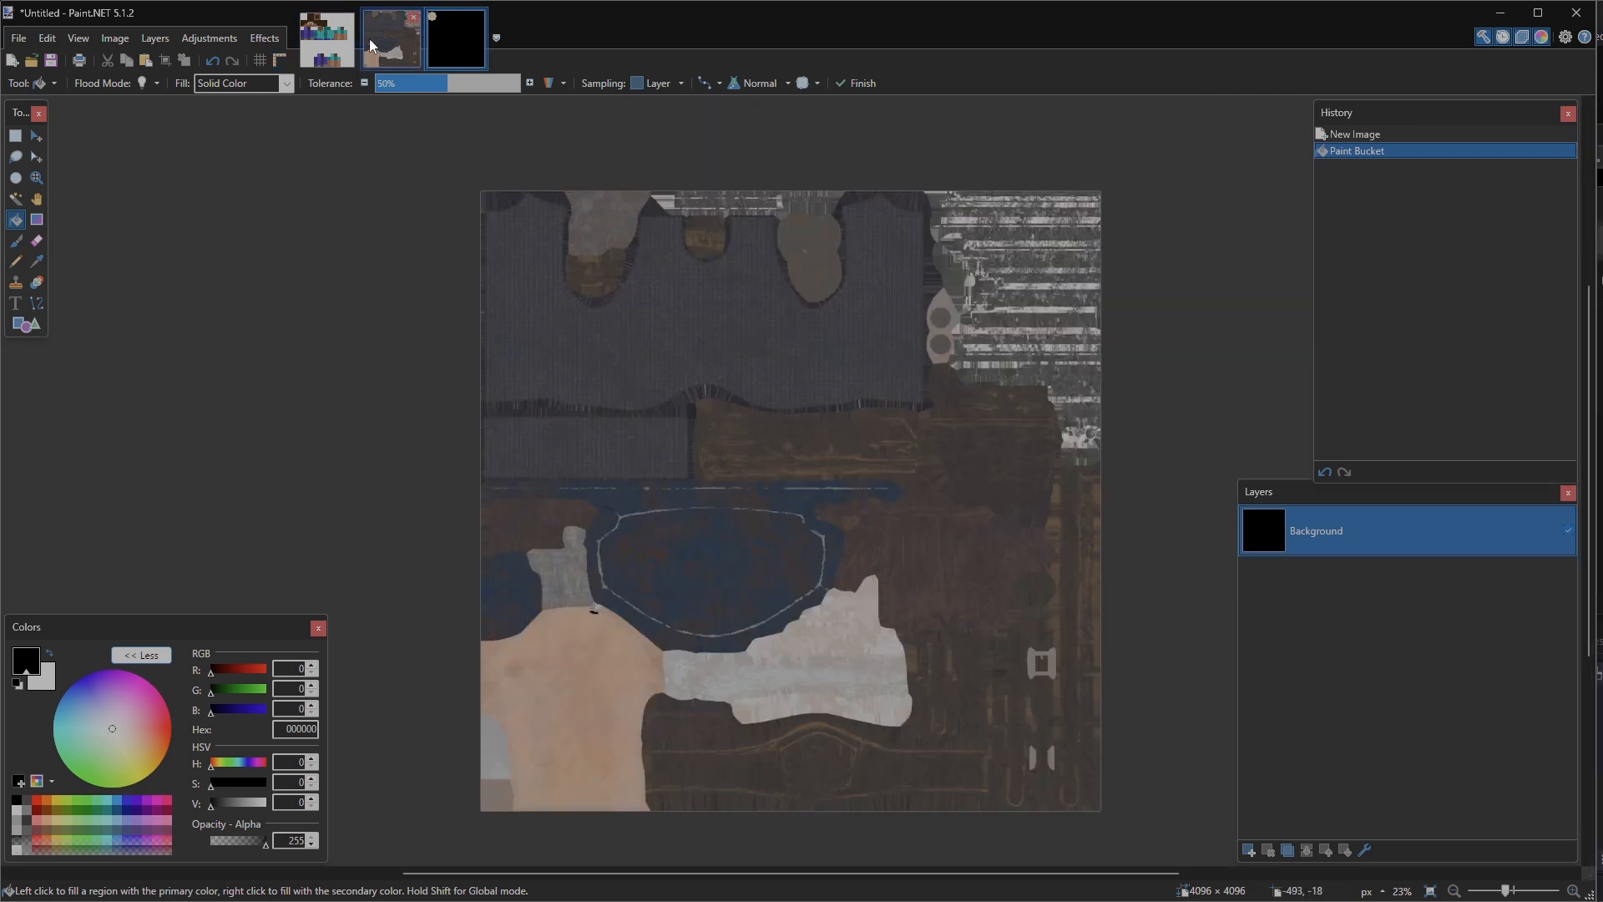
left_click(15, 136)
left_click(457, 40)
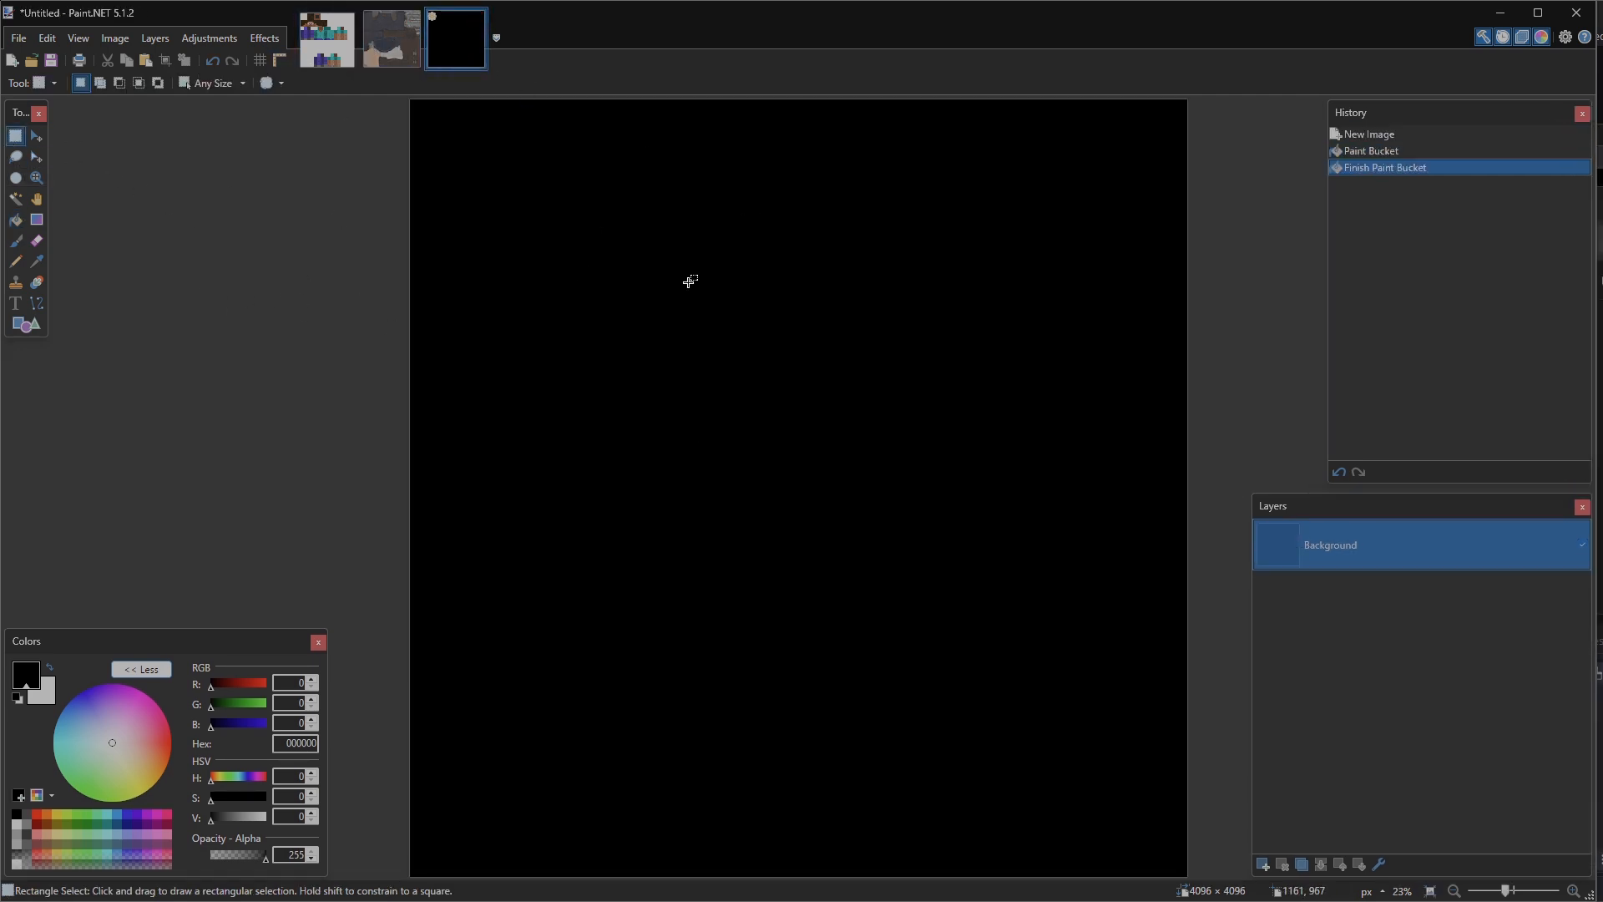
left_click(382, 33)
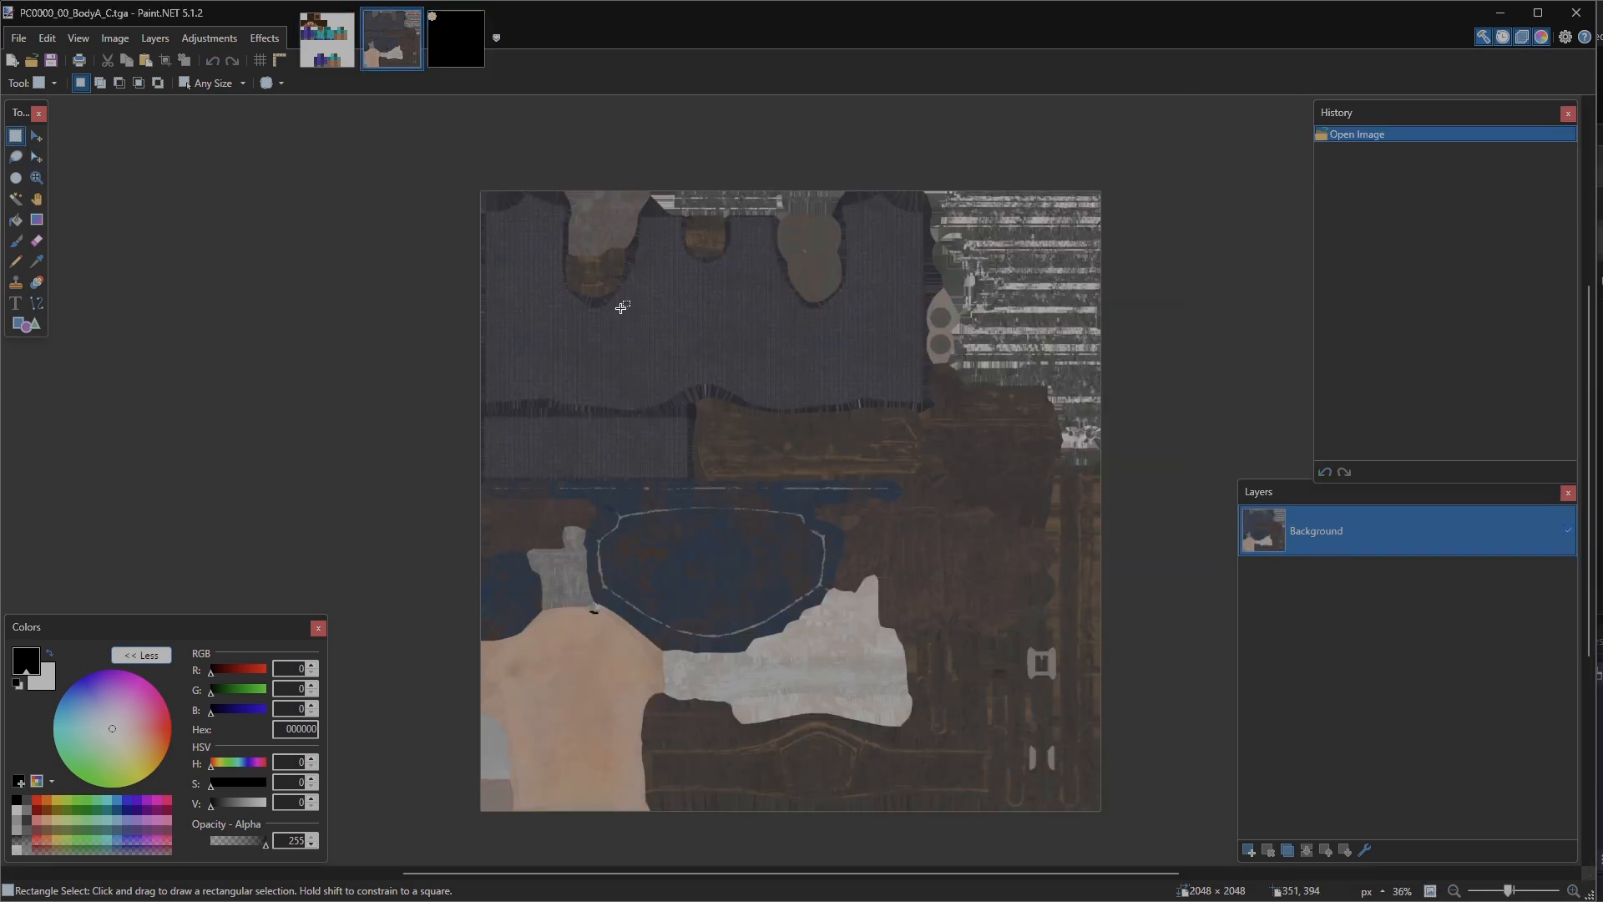
left_click_drag(421, 145, 1237, 796)
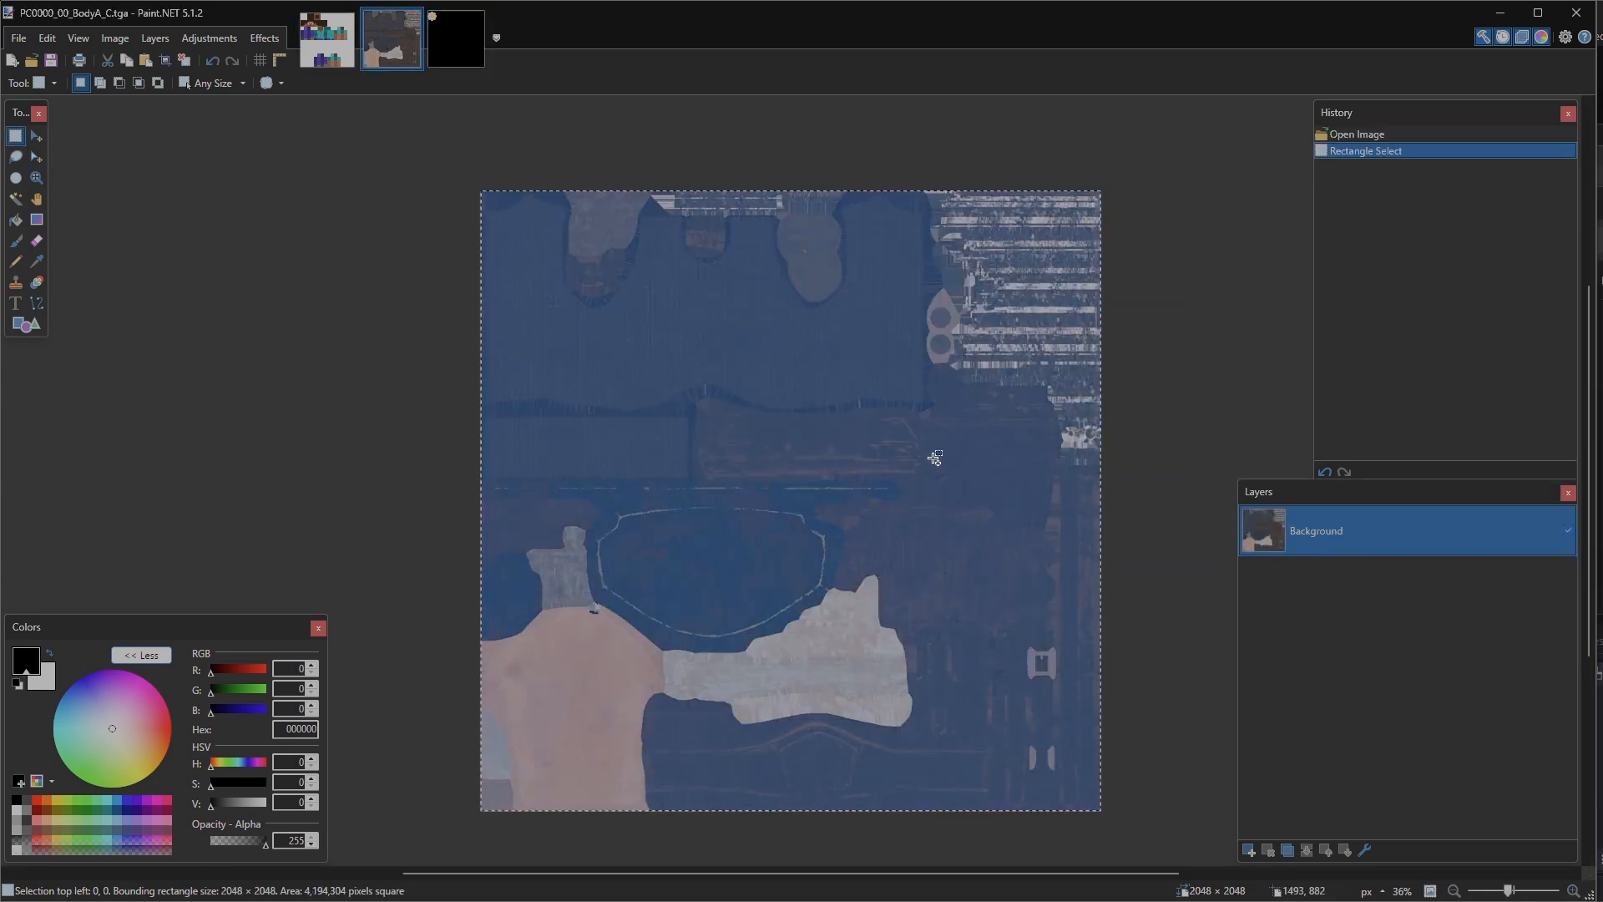
Add a new layer above the black background of the 4096 × 4096 image and paste the BodyA texture onto it.
left_click(461, 48)
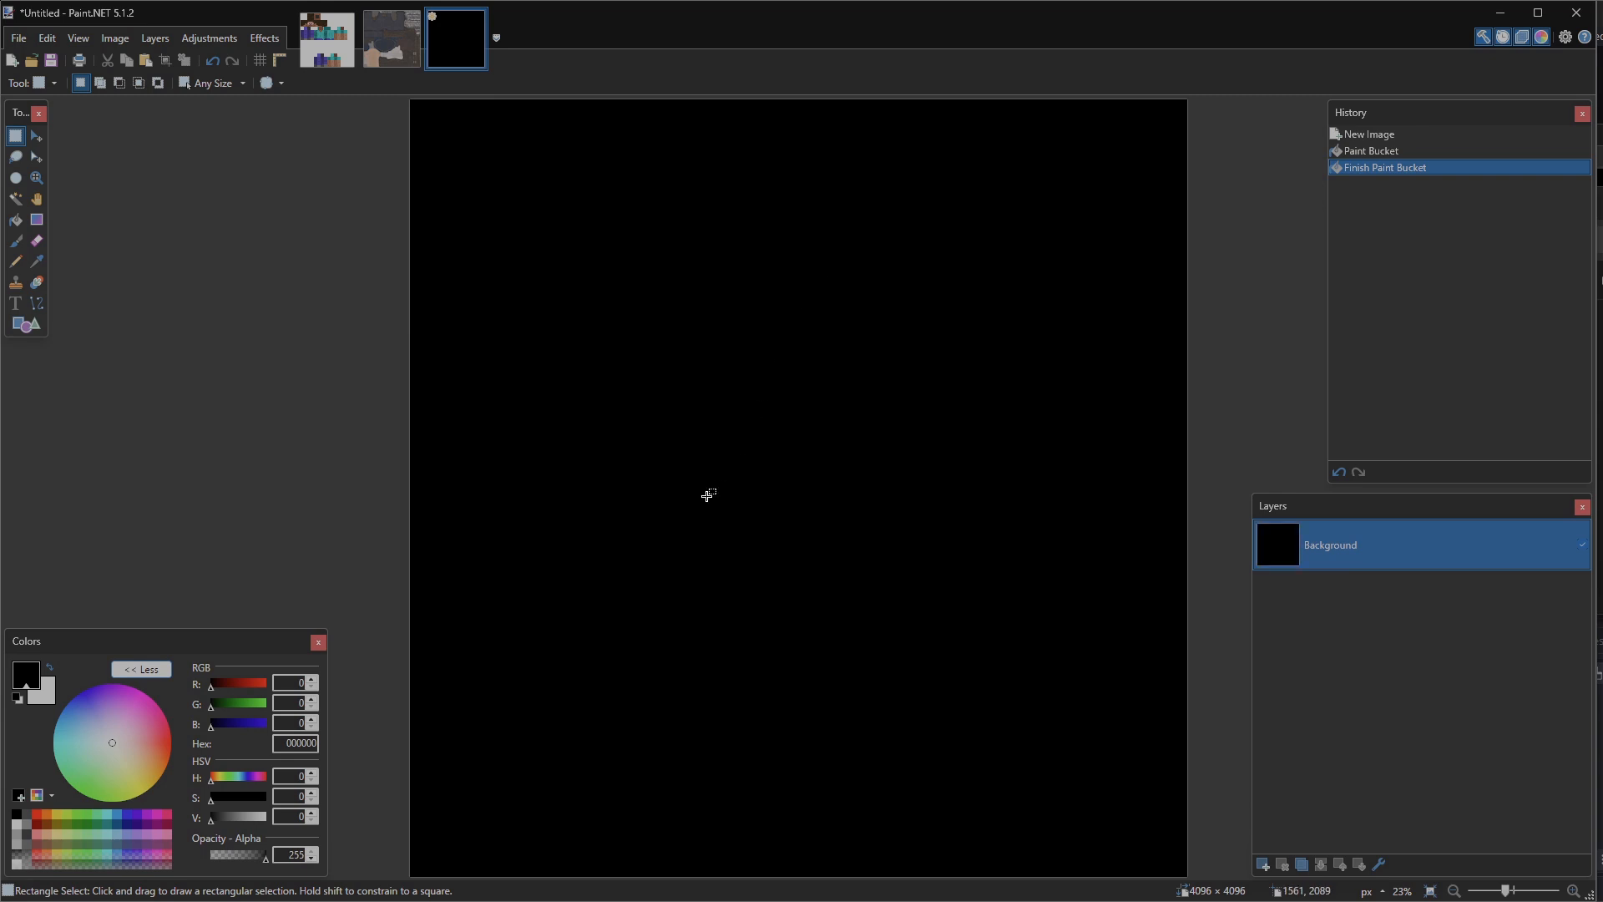
key("ctrl+v")
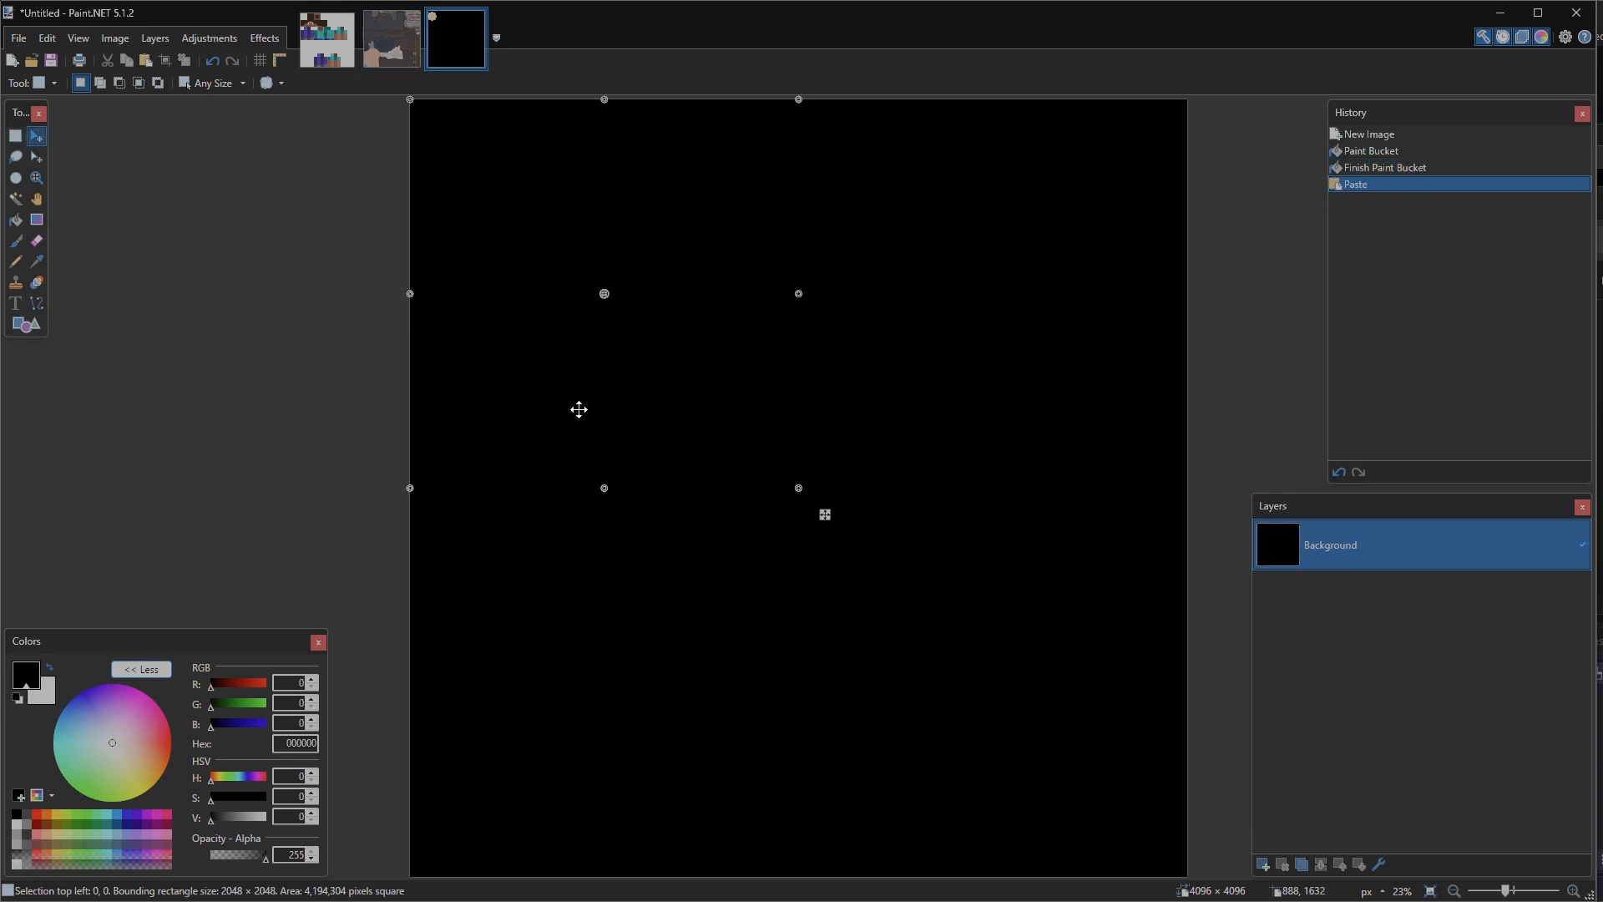
key("ctrl+z")
left_click(1266, 864)
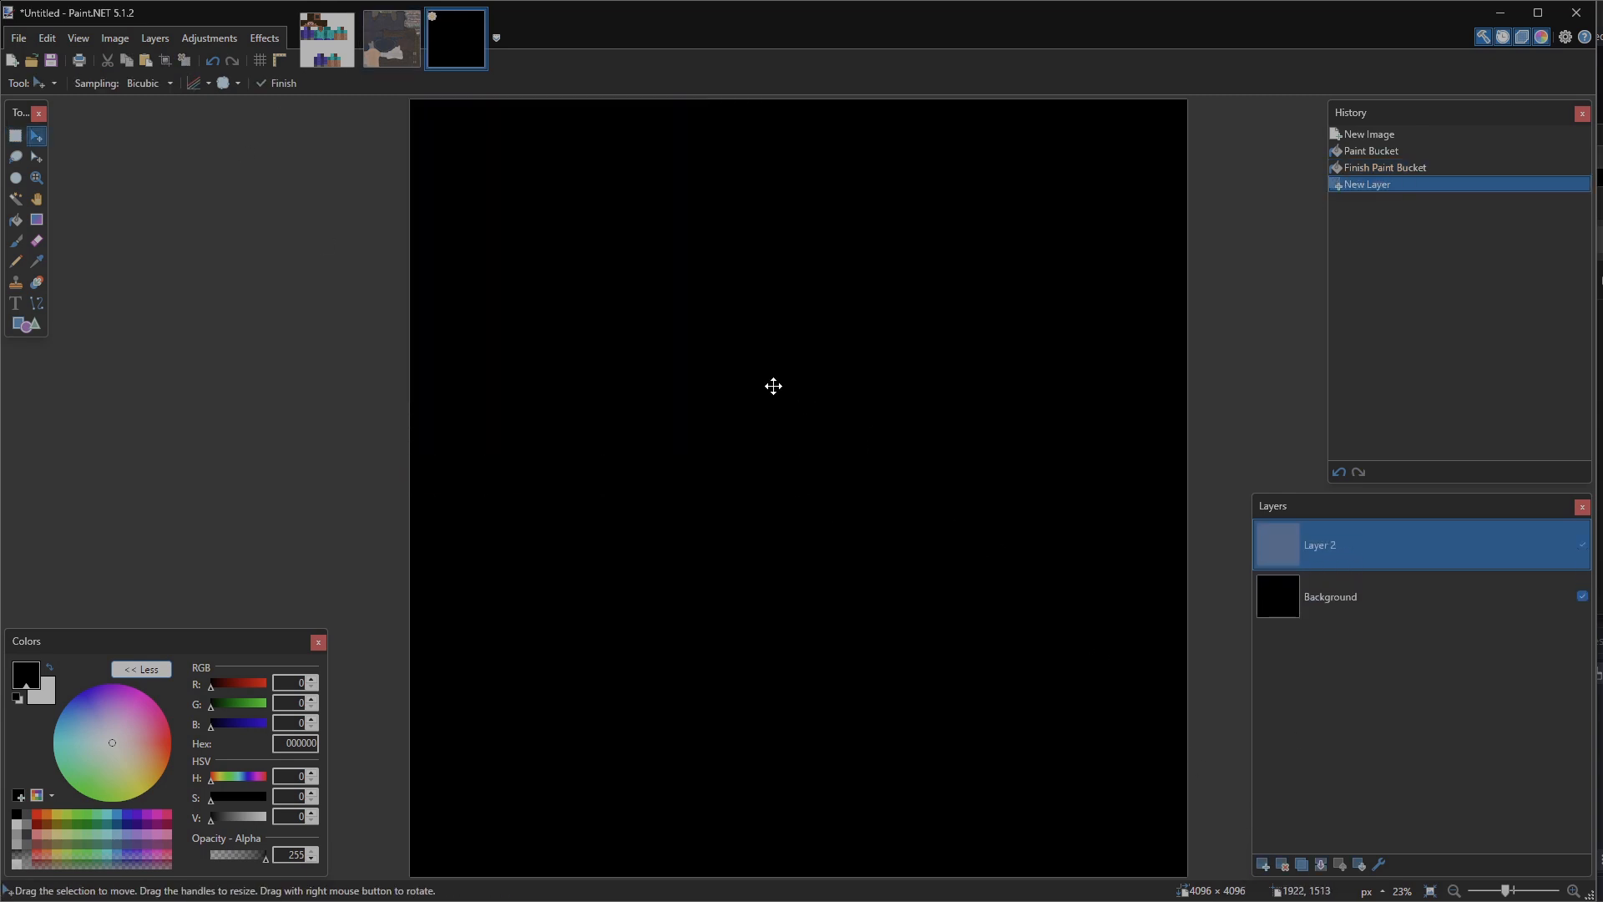
key("ctrl+v")
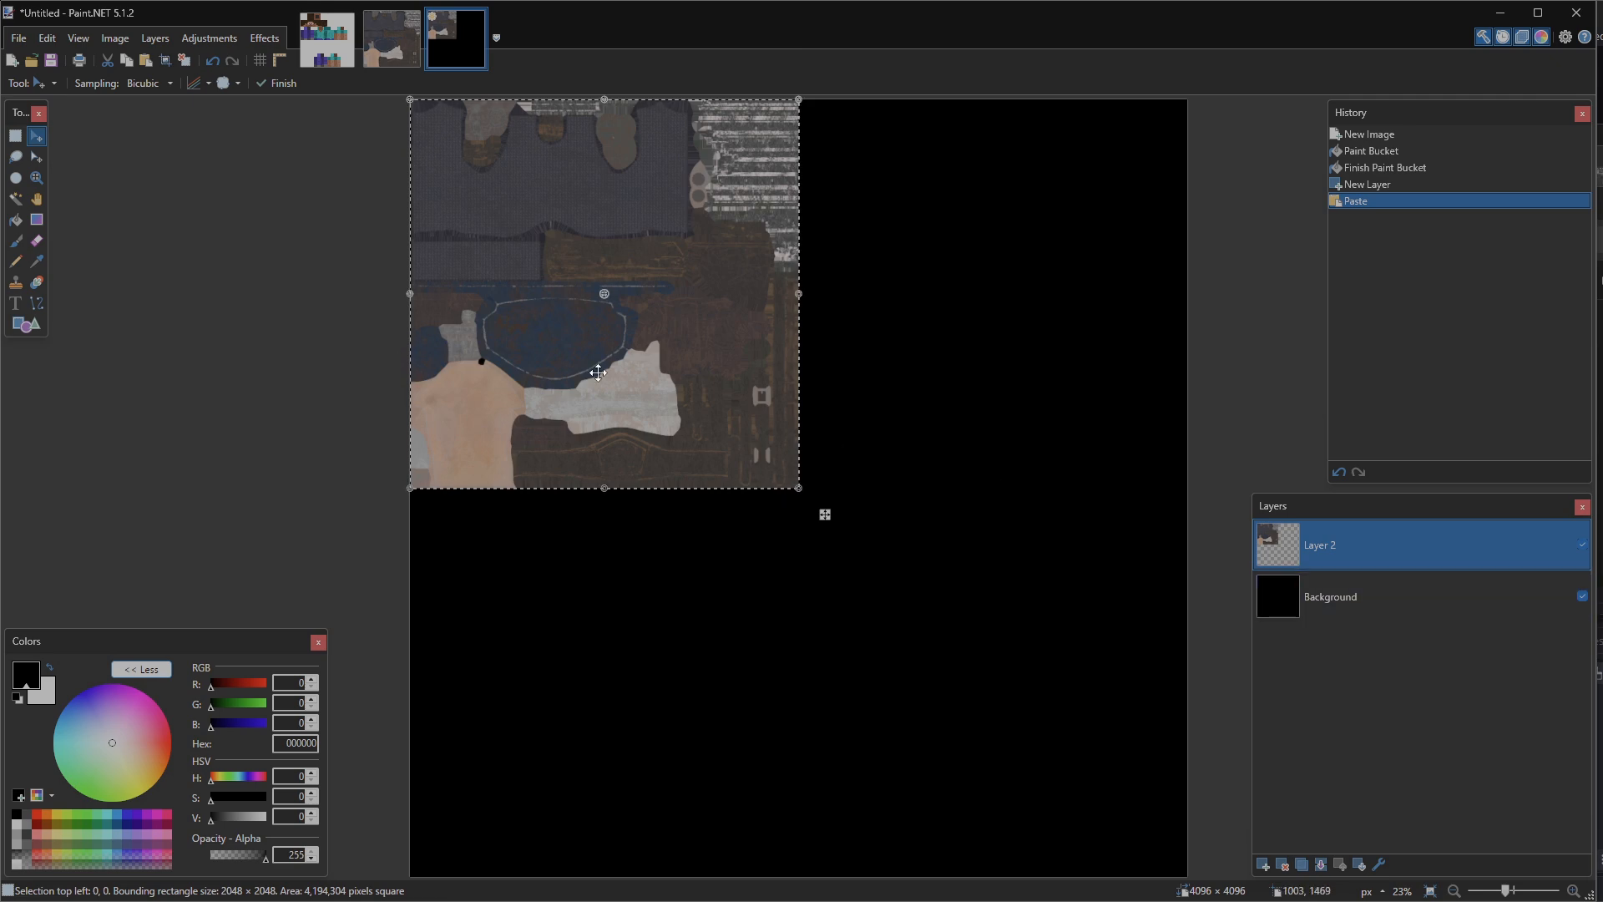
Move the pasted BodyA texture close to the canvas's lower-left corner, to about 5, 2046.
left_click_drag(573, 258, 651, 530)
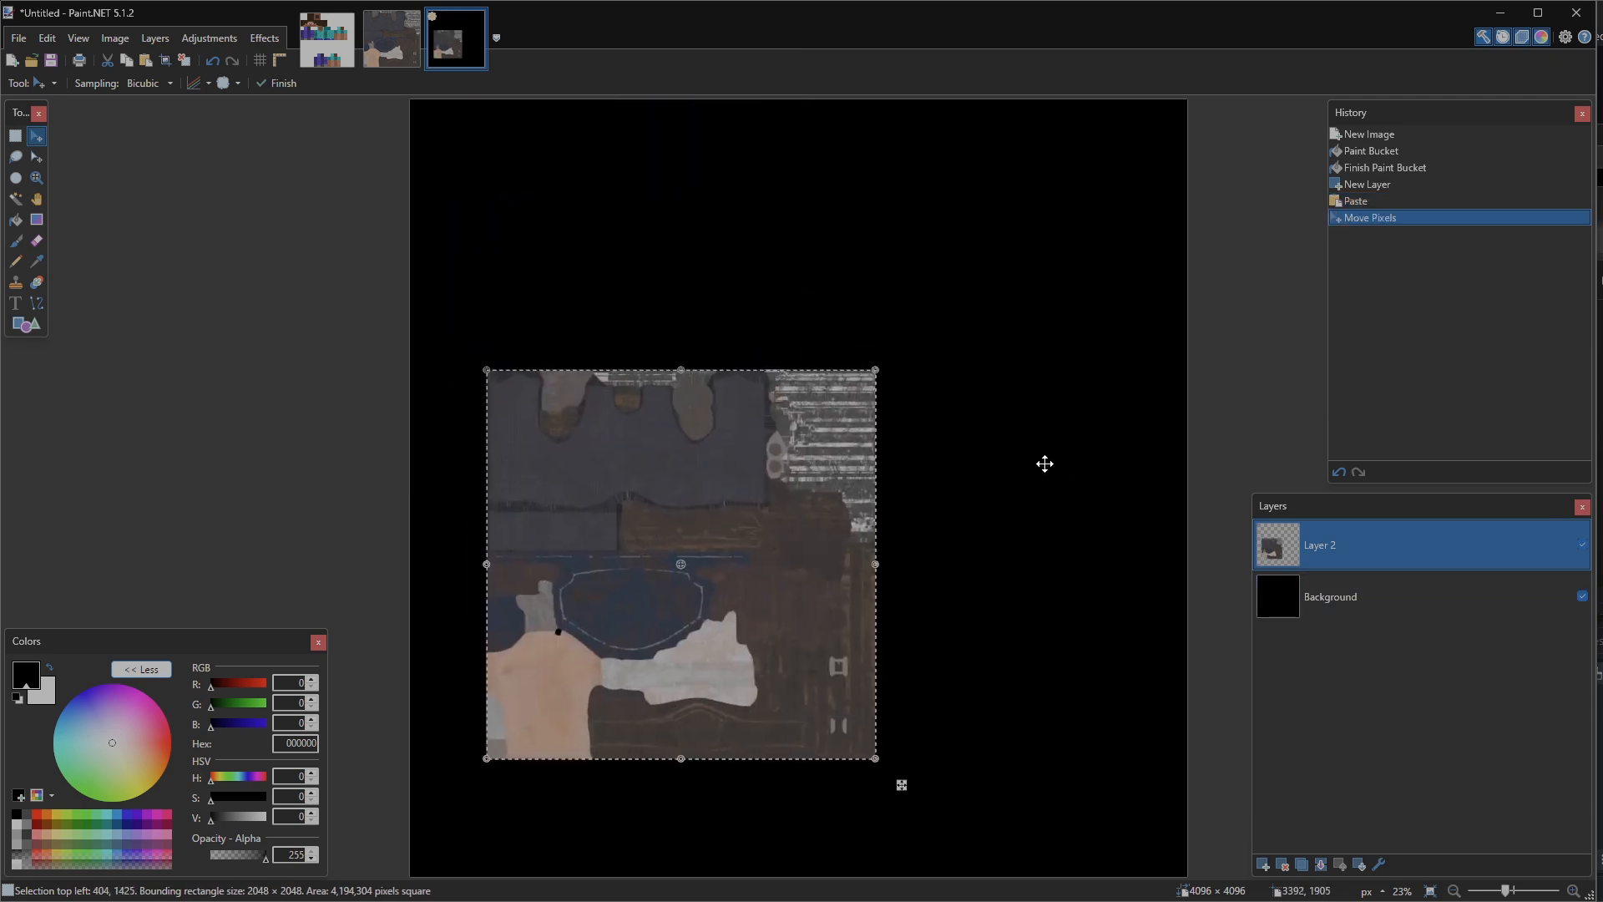
scroll(712, 627, "down", 1, "ctrl")
scroll(469, 759, "up", 3, "ctrl")
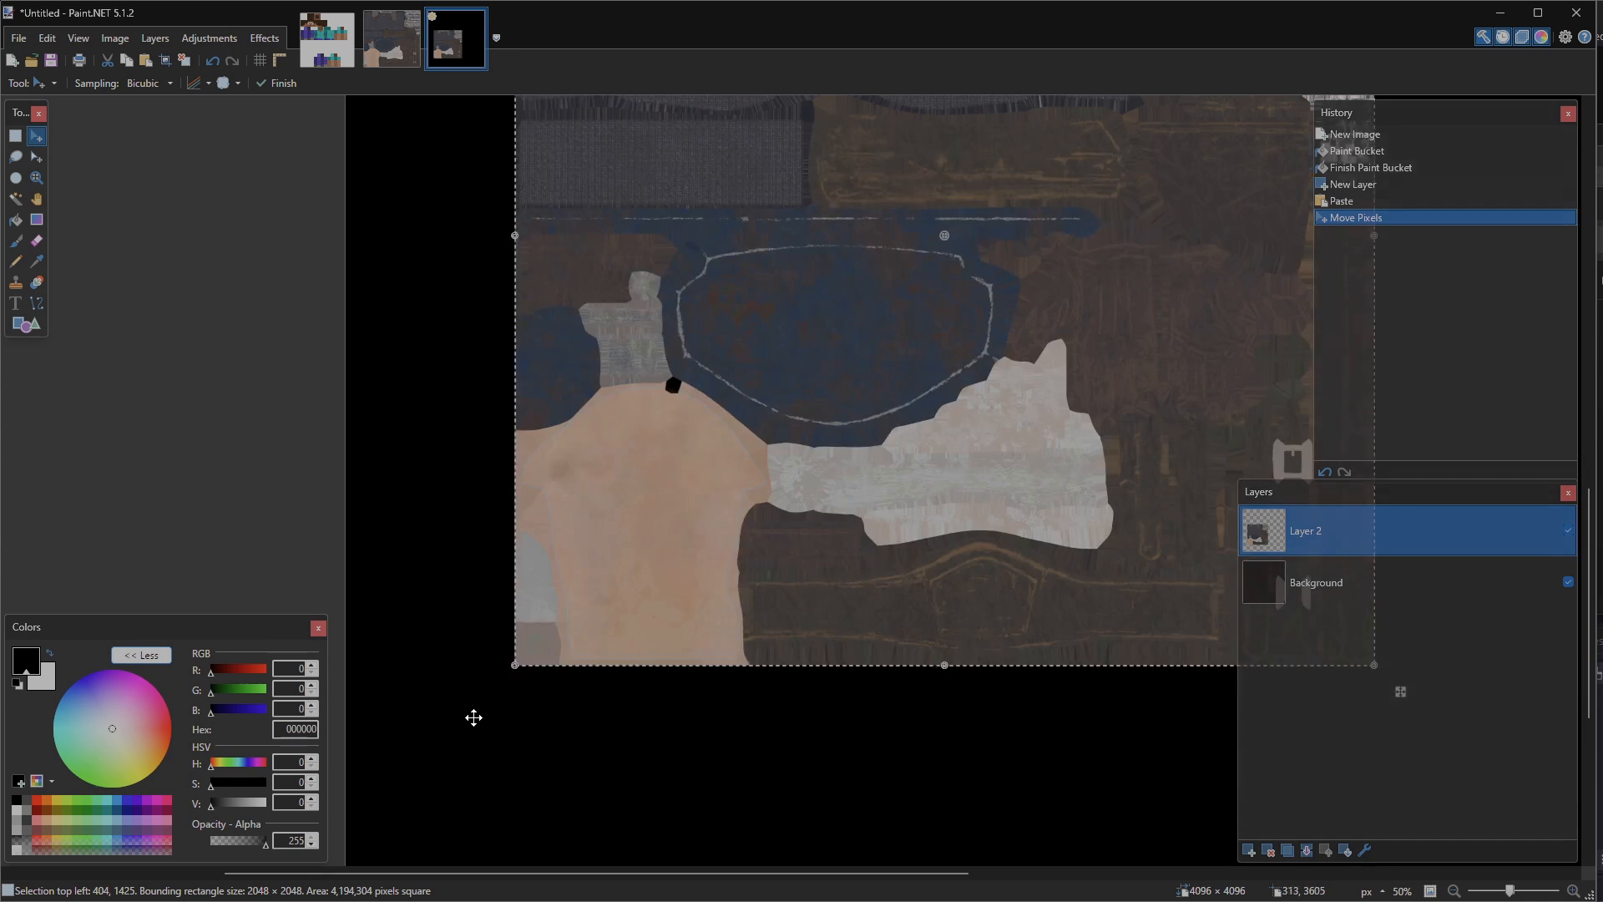
scroll(422, 701, "down", 5)
scroll(433, 443, "up", 1)
scroll(335, 464, "up", 1, "ctrl")
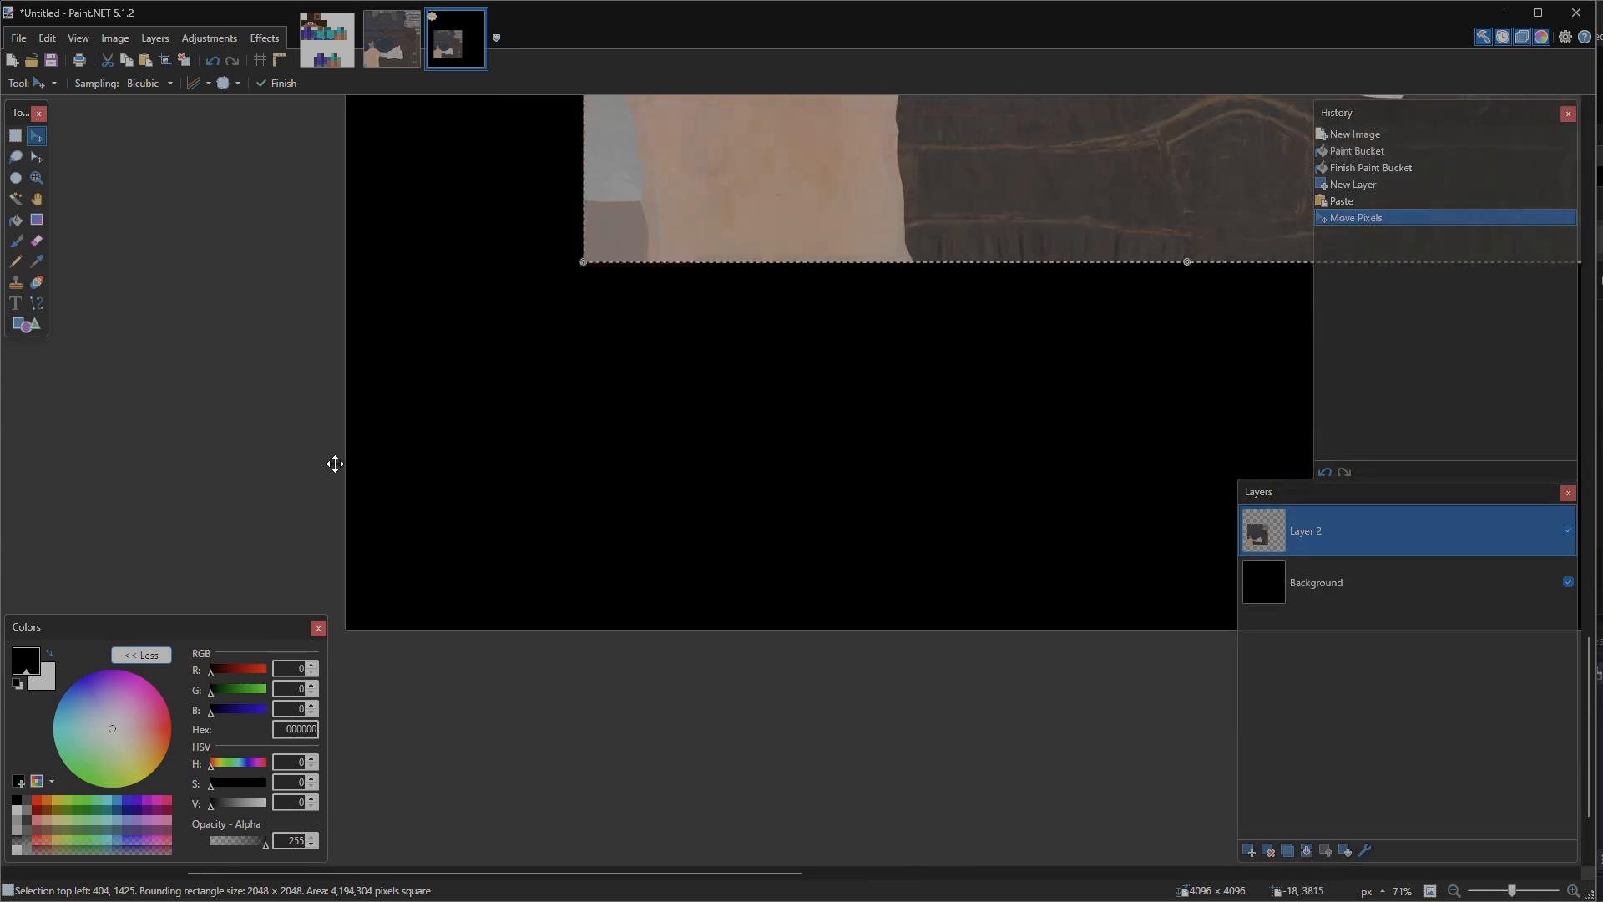
scroll(335, 463, "up", 1, "ctrl")
left_click_drag(687, 188, 422, 597)
Align the BodyA texture exactly with the canvas's lower-left corner, with its top-left point at 0, 2048.
scroll(361, 655, "up", 5, "ctrl")
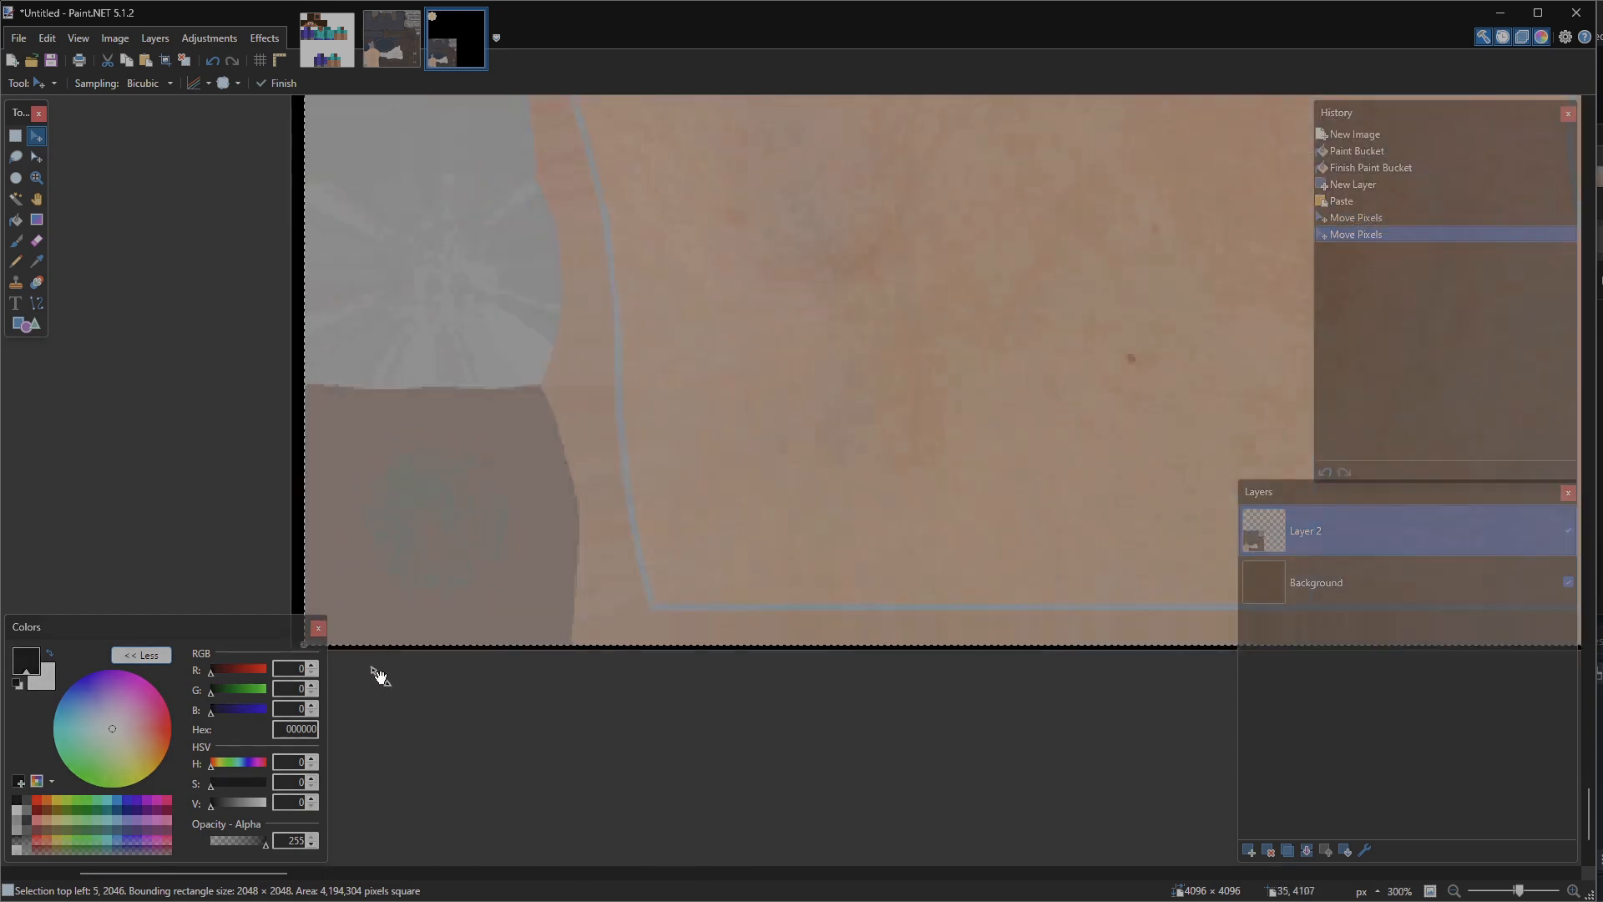
scroll(368, 458, "up", 3, "ctrl")
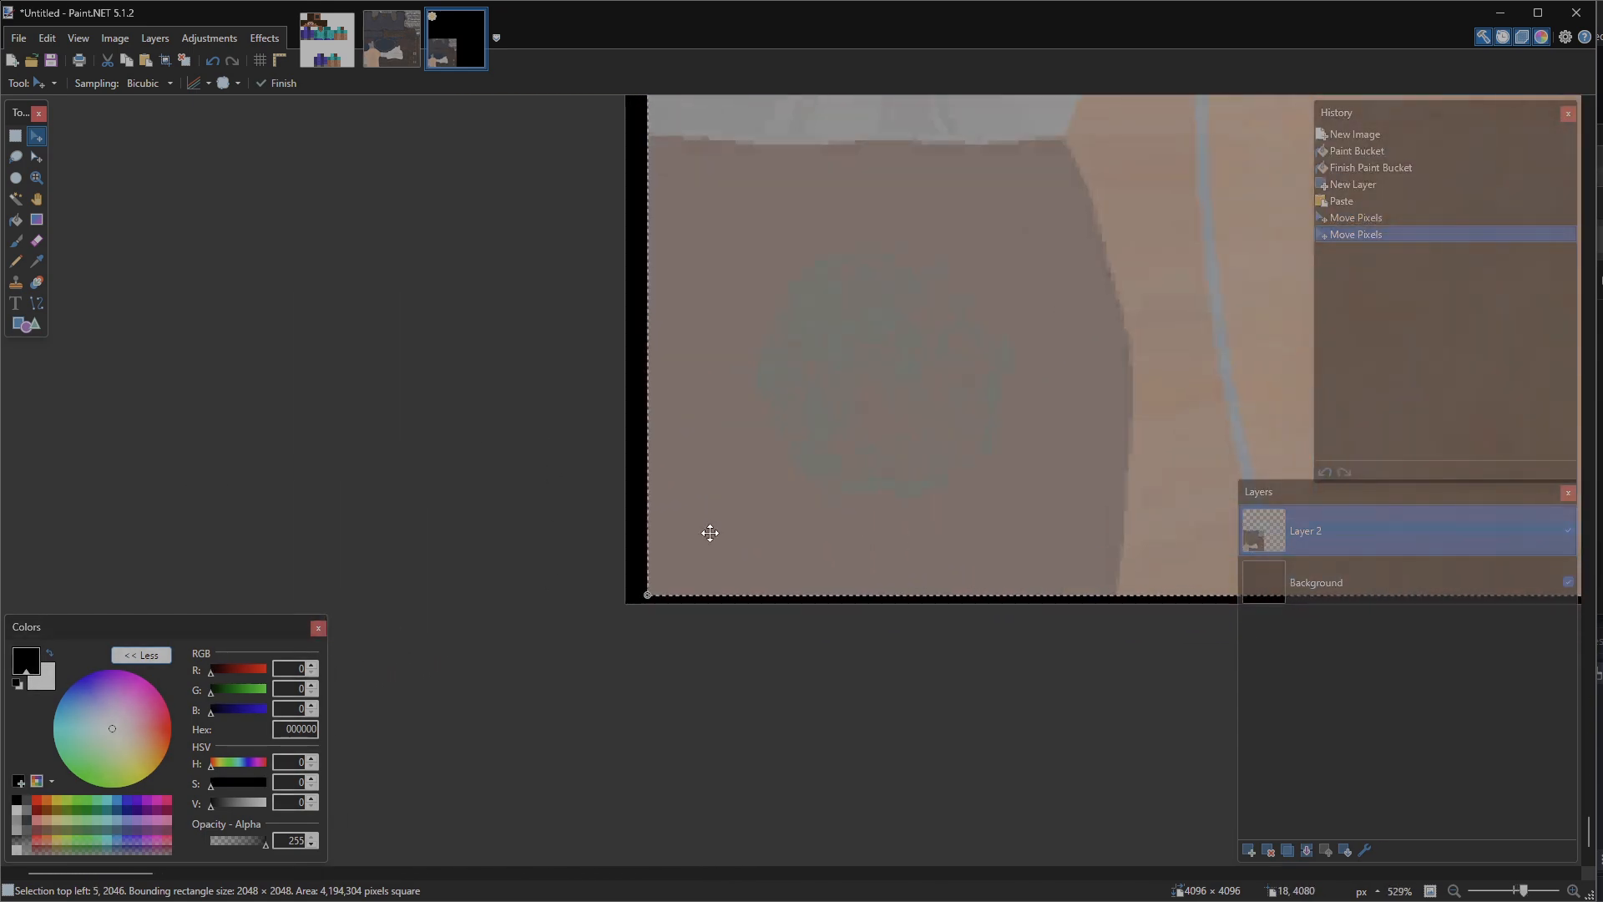
left_click_drag(700, 537, 687, 541)
scroll(663, 562, "down", 6, "ctrl")
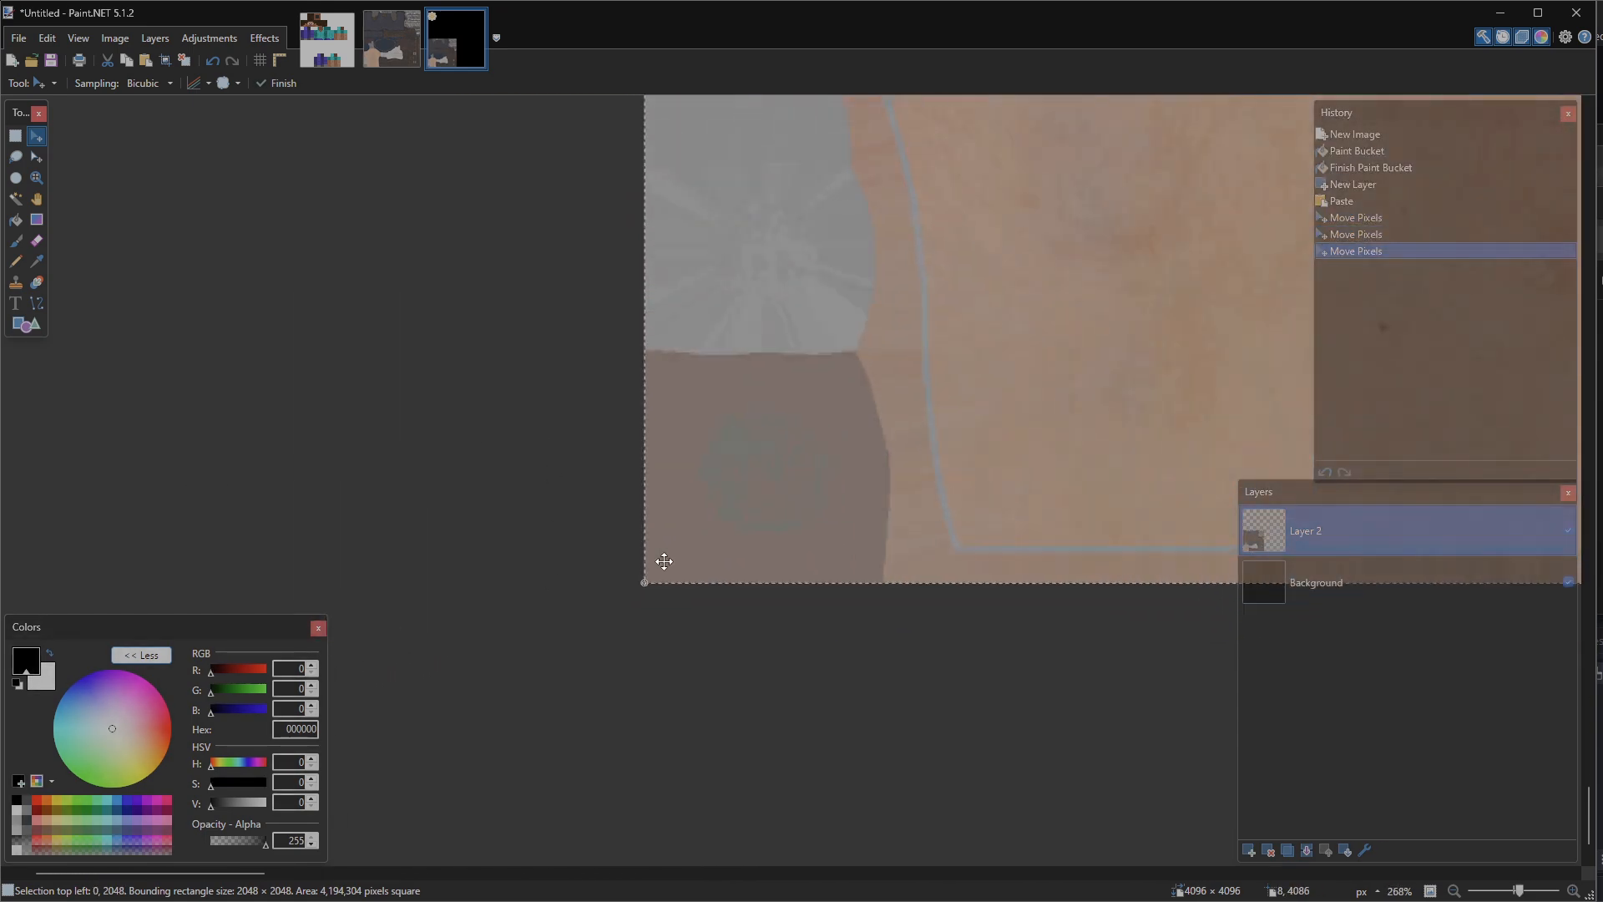
scroll(842, 437, "down", 5, "ctrl")
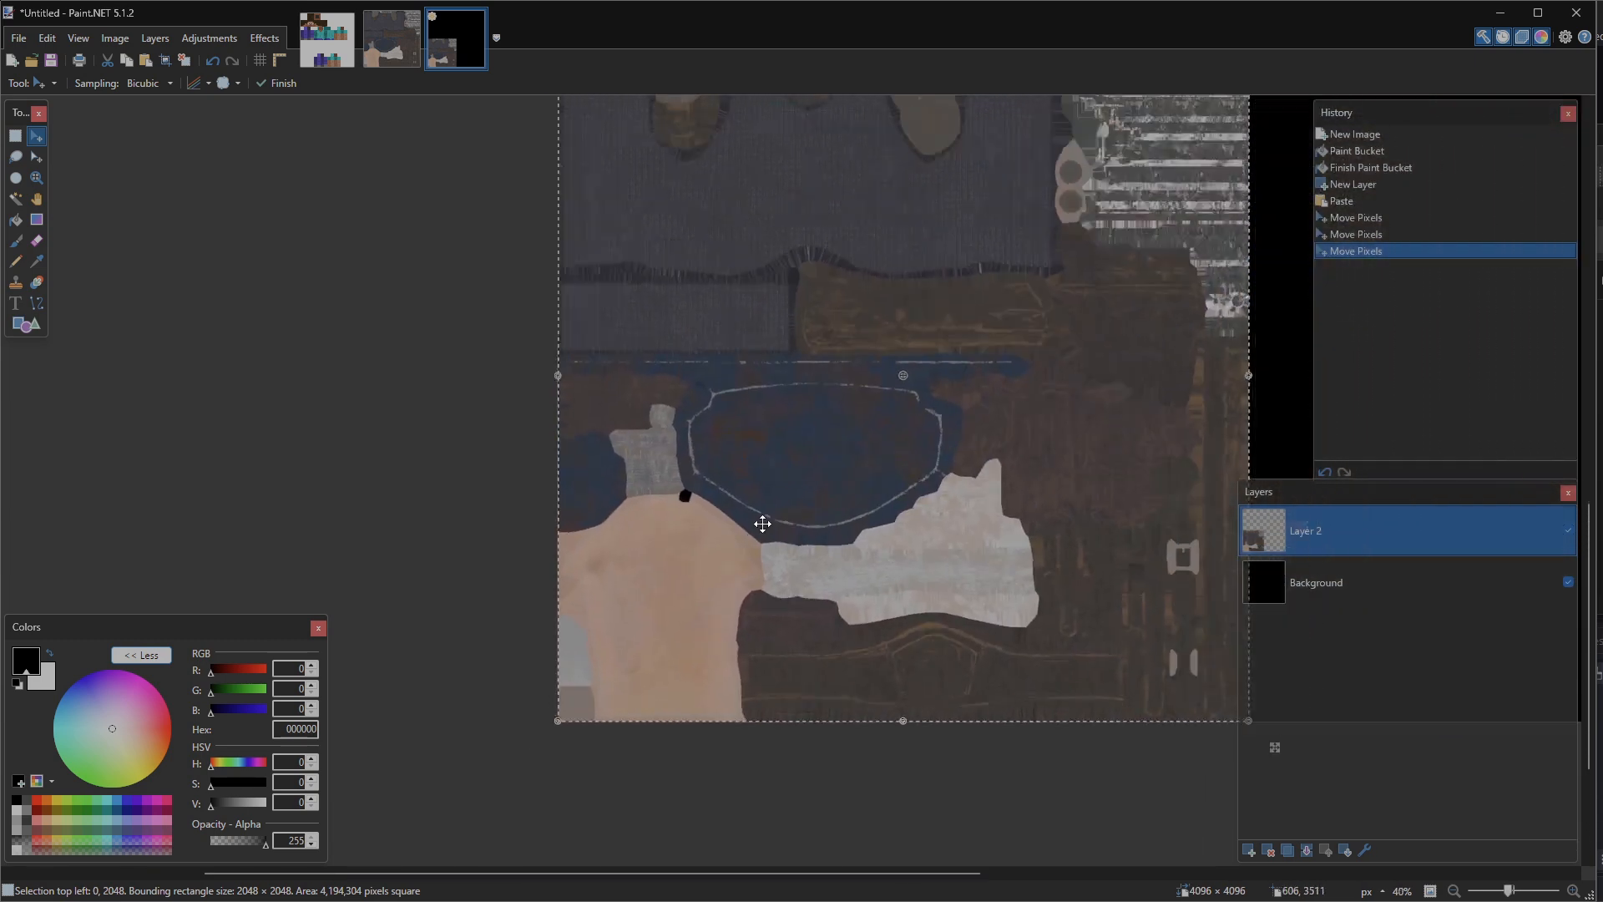
middle_click_drag(794, 524, 766, 624)
Select the whole steve.png image with Rectangle Select and copy it.
left_click(342, 62)
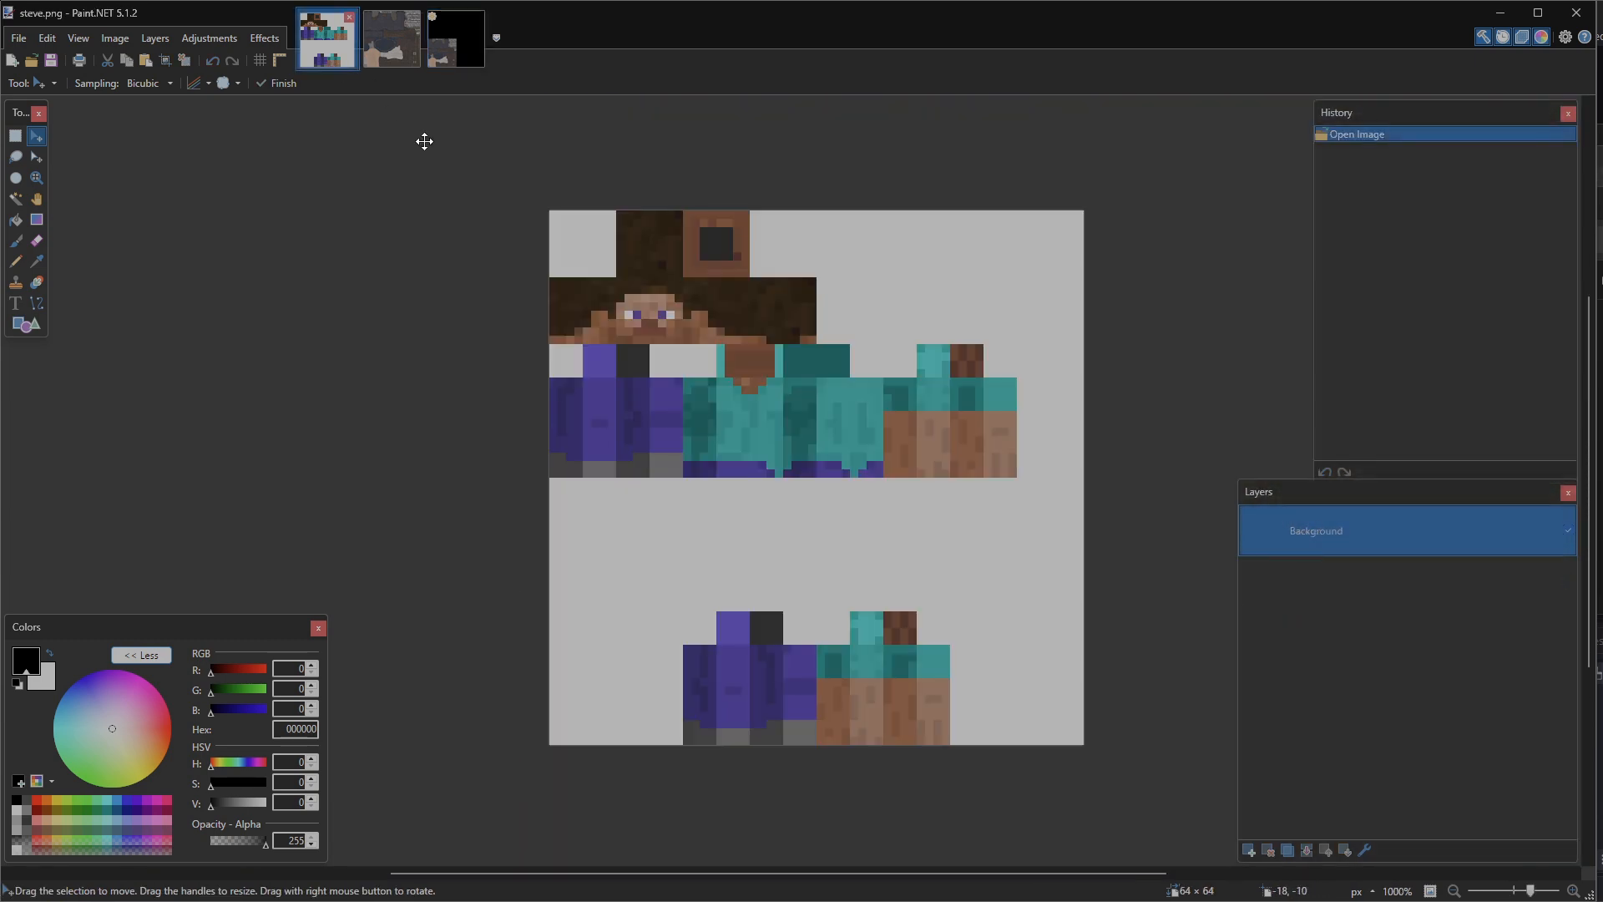
key("s")
left_click_drag(481, 219, 1184, 841)
Add another layer above the BodyA texture layer in the combined image.
left_click(456, 38)
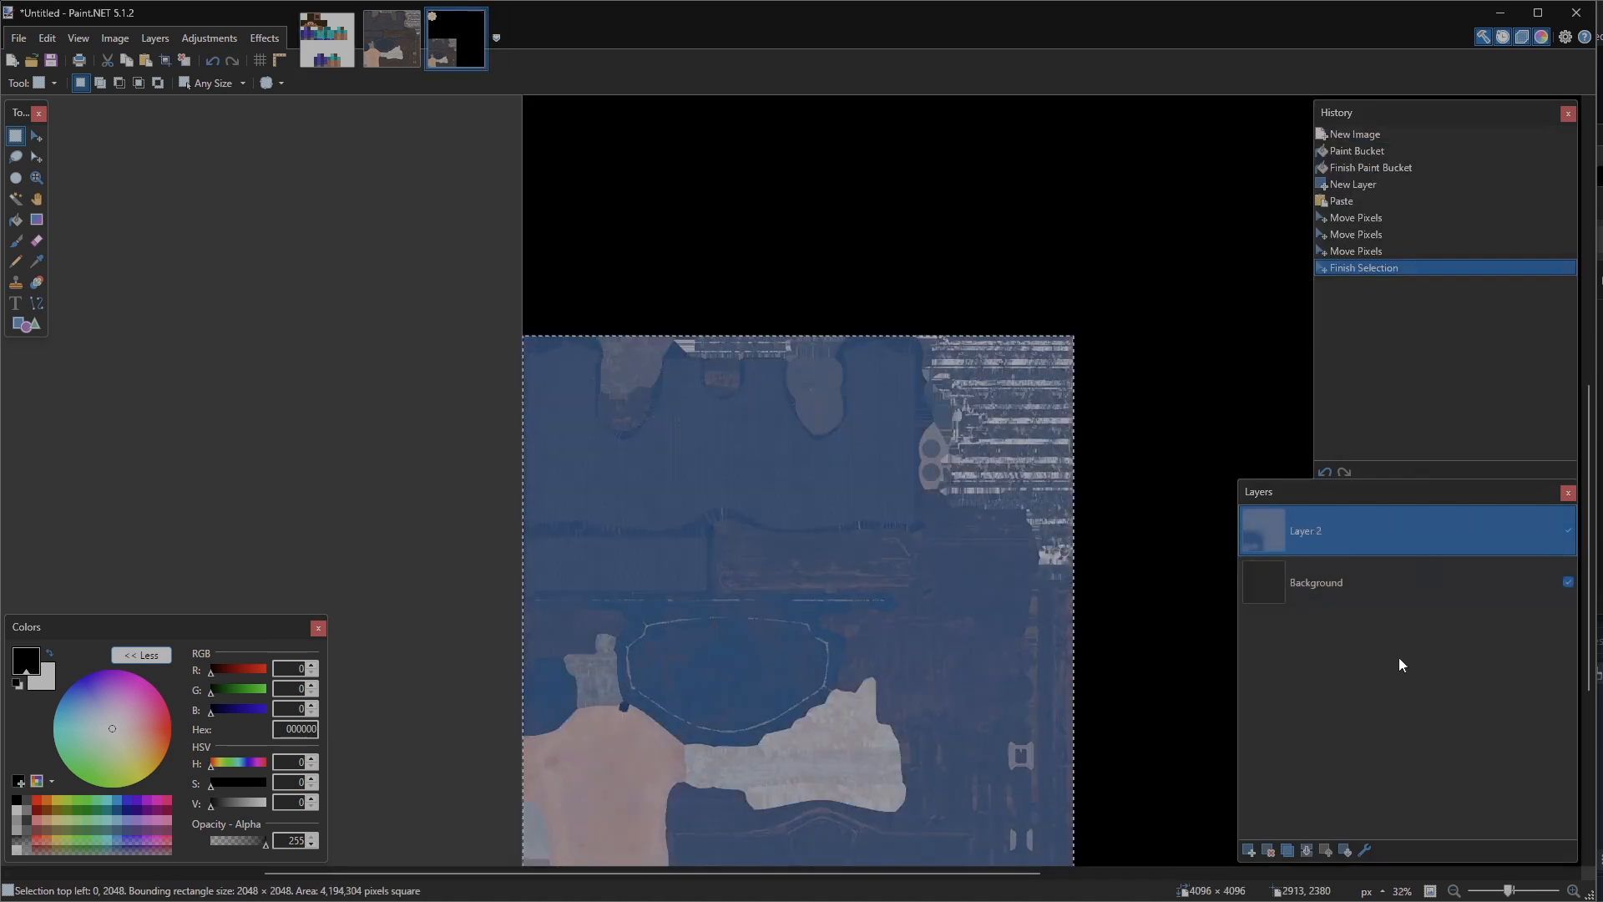
left_click(1250, 850)
scroll(814, 320, "down", 3)
scroll(919, 338, "up", 6)
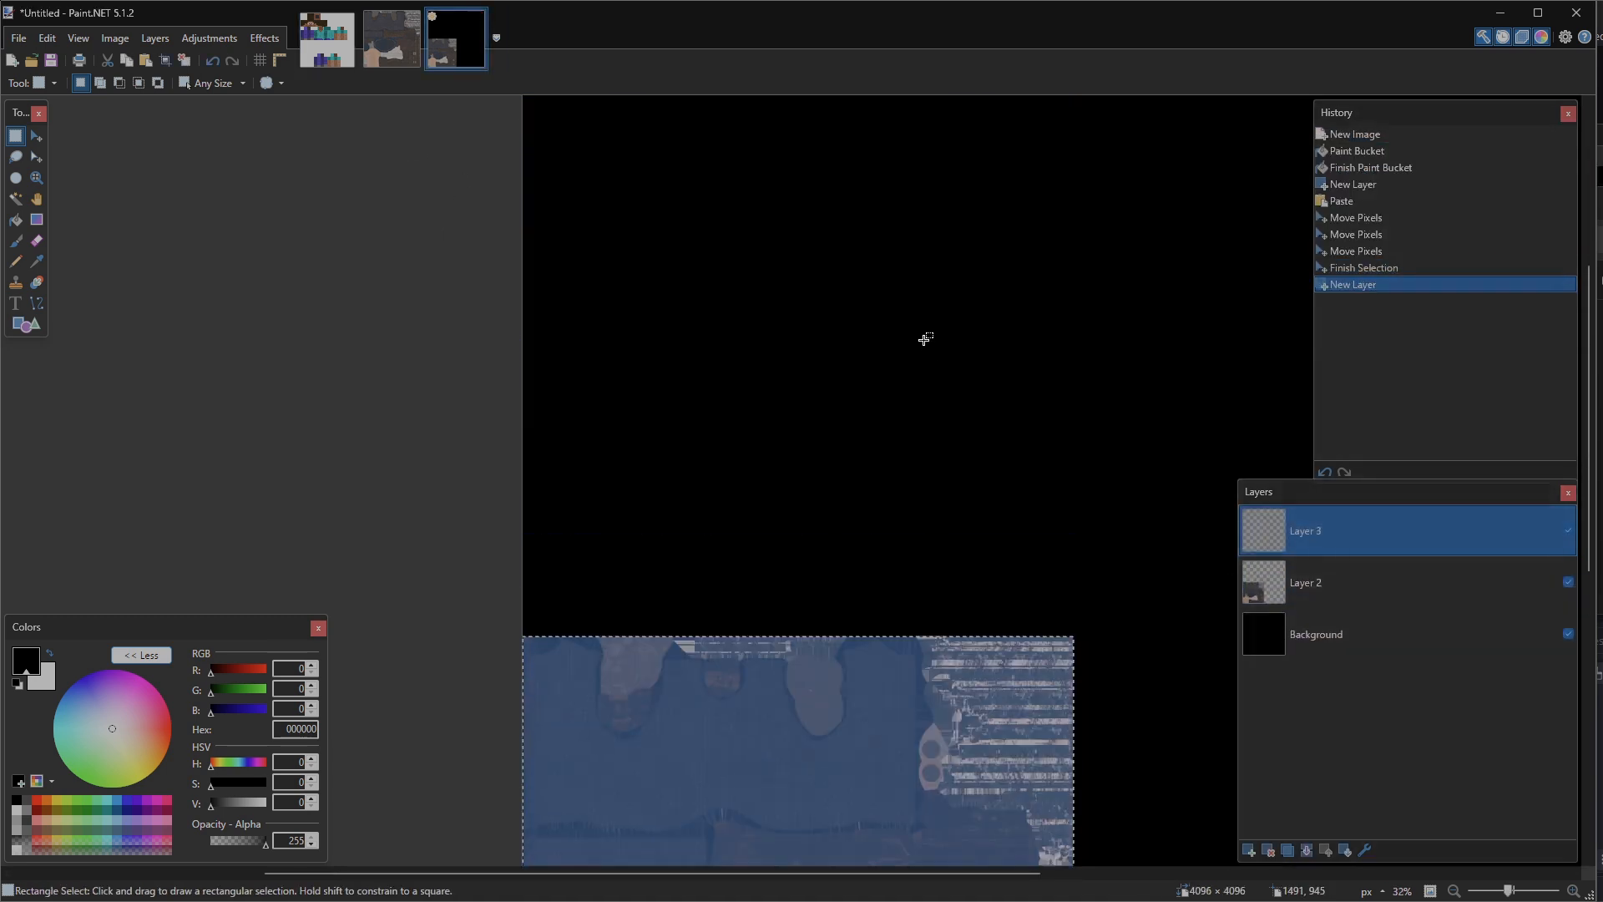
Try to paste the Steve texture at its original size onto the new layer, and undo the paste.
key("ctrl+v")
scroll(795, 279, "down", 1)
scroll(605, 286, "up", 3)
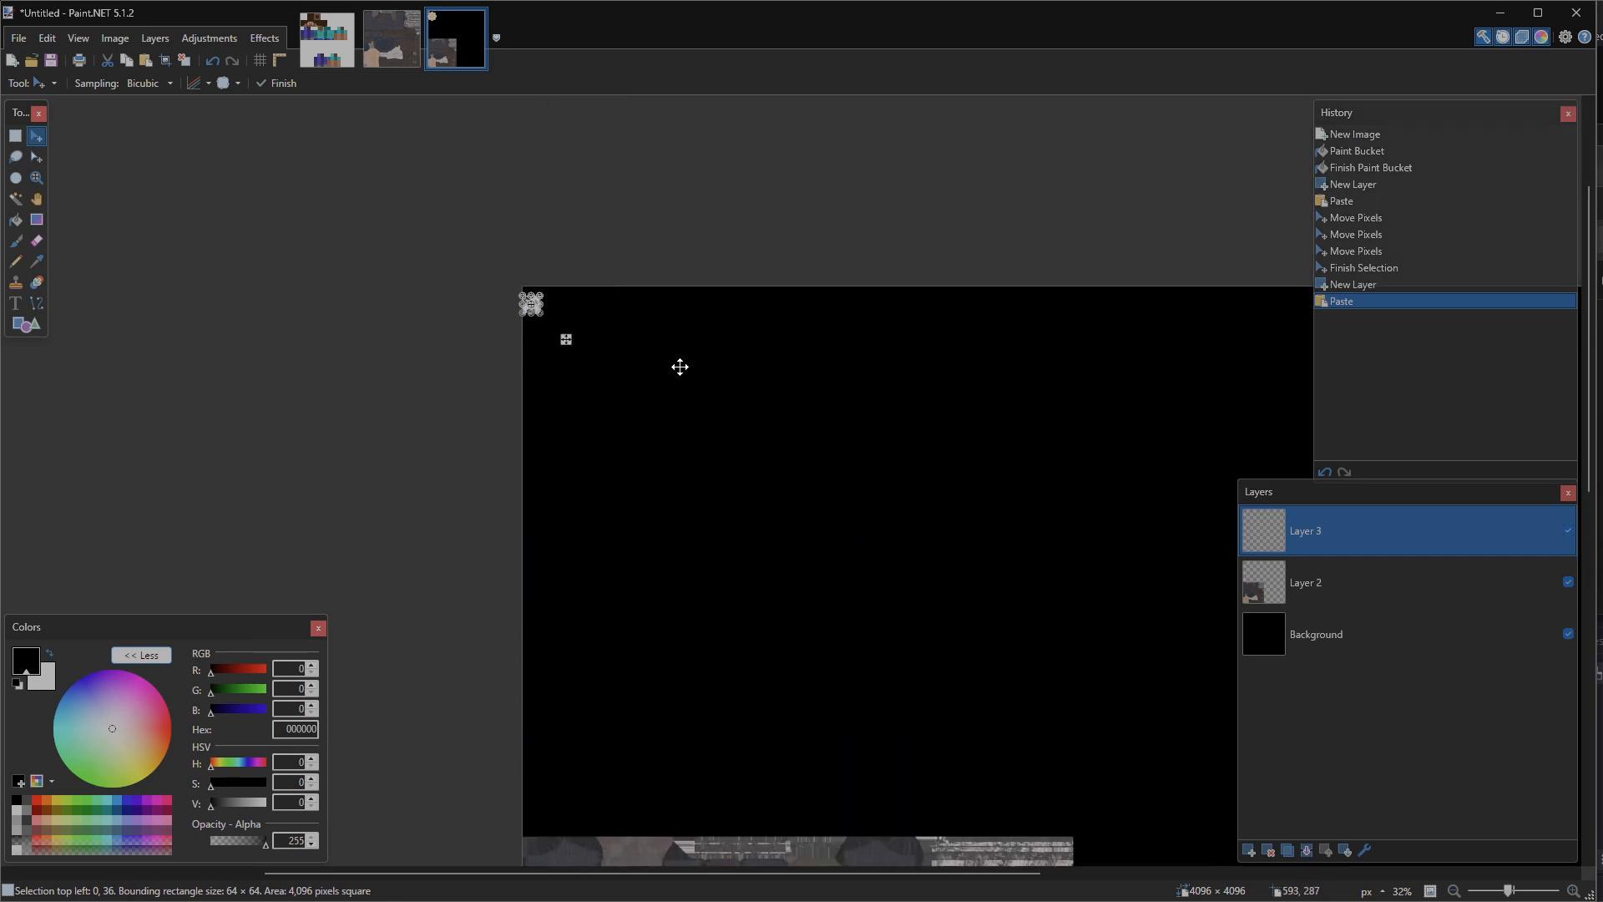
key("ctrl+z")
Resize steve.png to 2048 × 2048 pixels, keeping the aspect ratio.
left_click(326, 37)
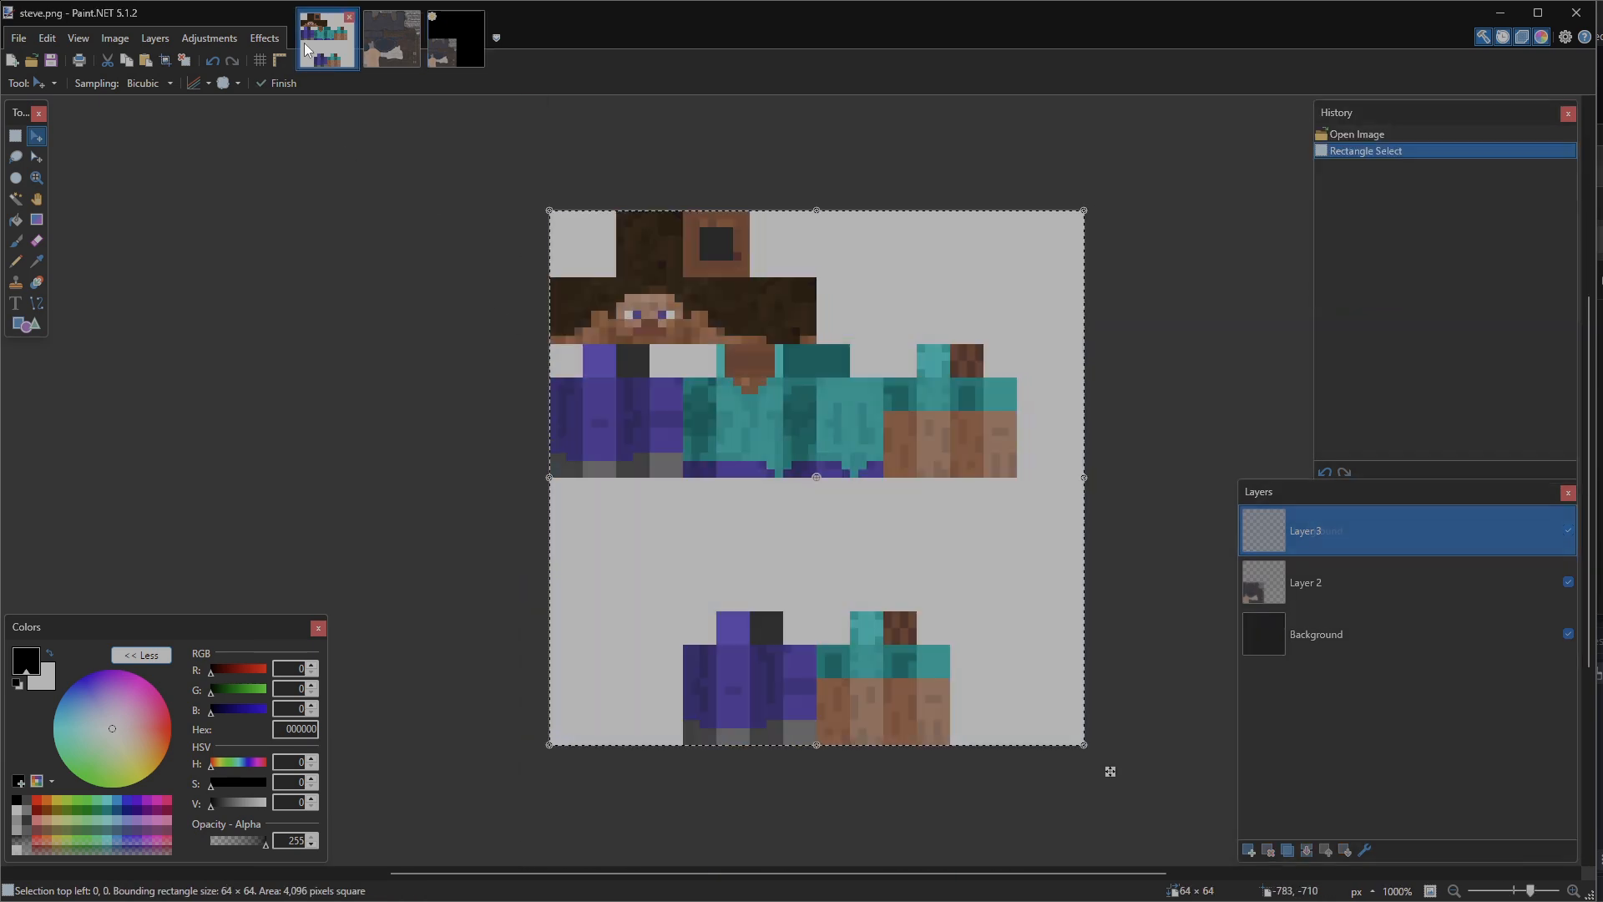
left_click(115, 38)
left_click(139, 84)
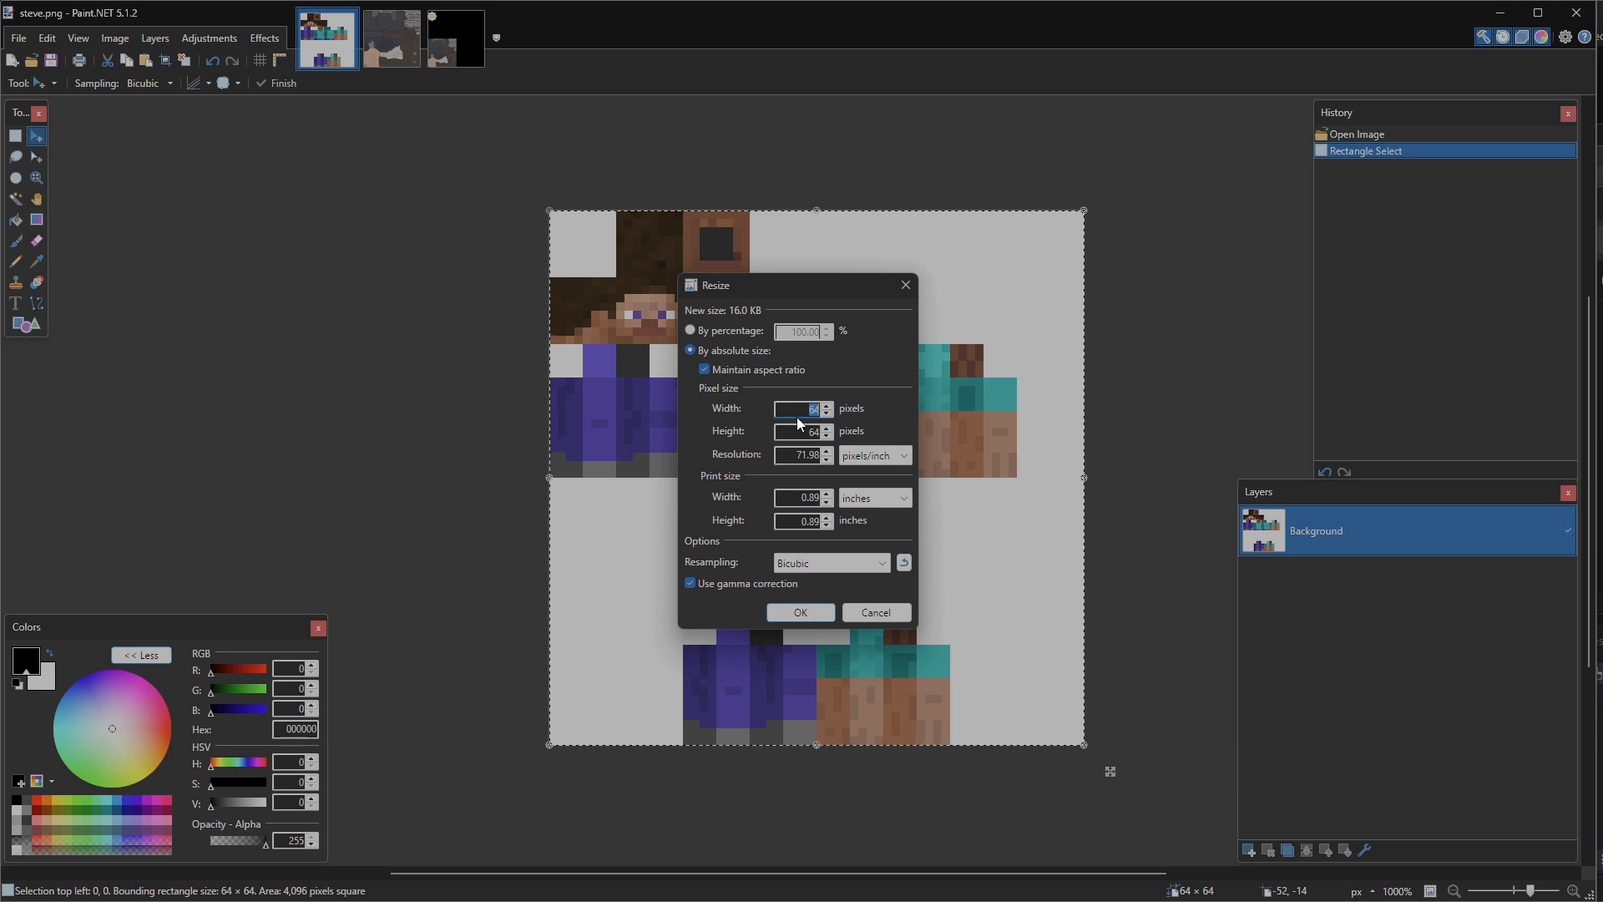
type("2048")
key("Return")
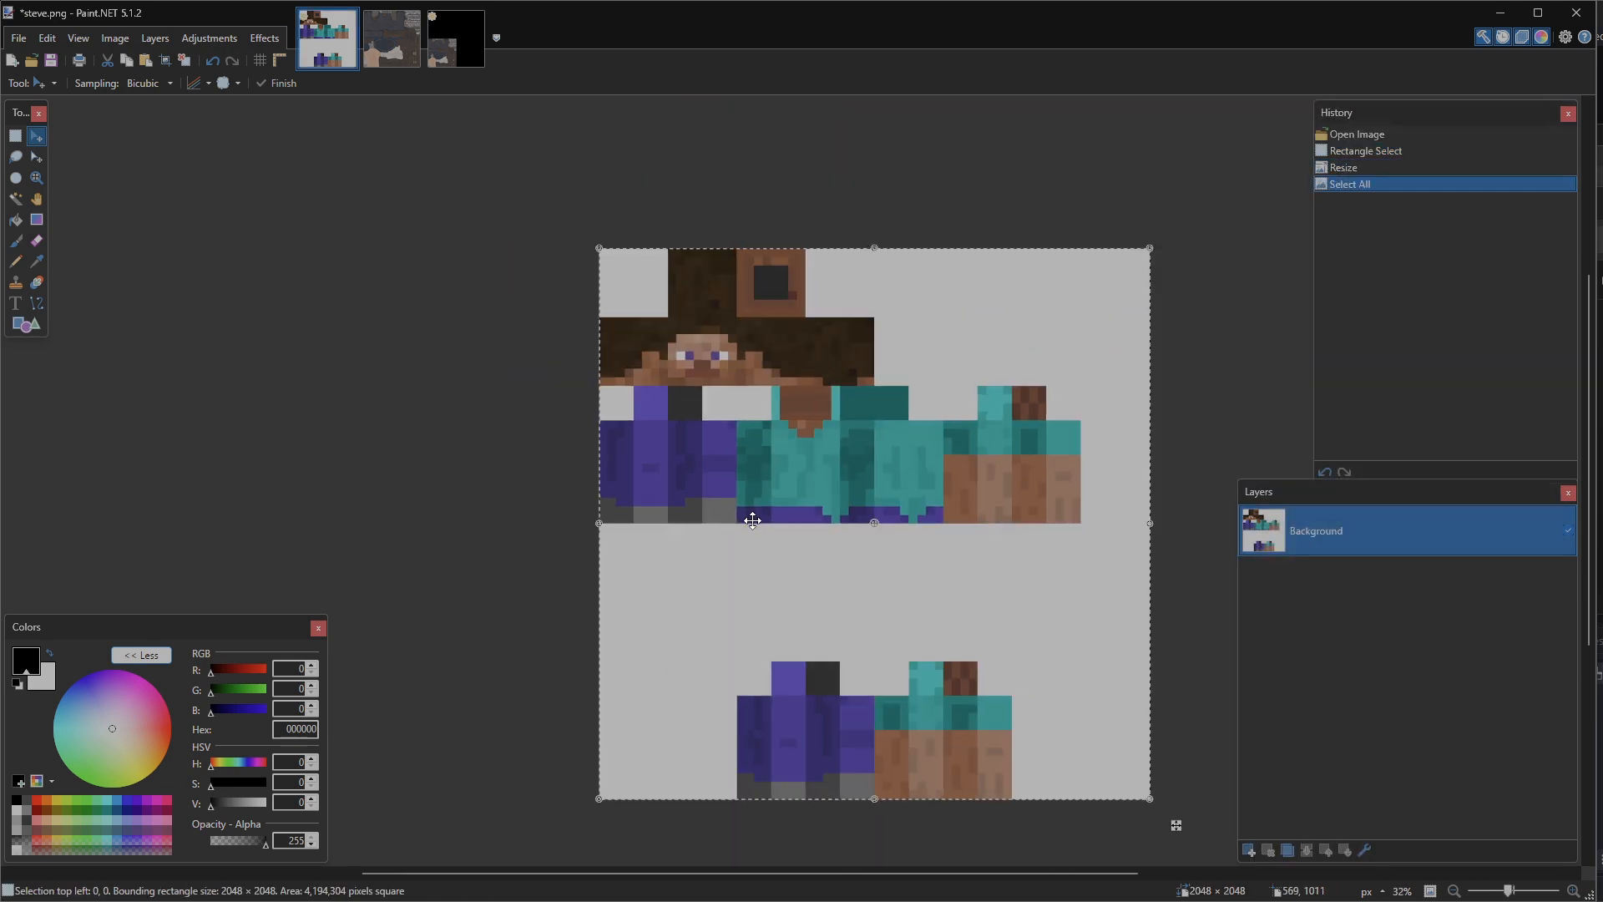
Copy the resized Steve texture onto the empty top layer of the combined image, filling the upper-left quarter above the BodyA texture.
key("ctrl+c")
left_click(451, 40)
key("ctrl+shift+n")
key("ctrl+v")
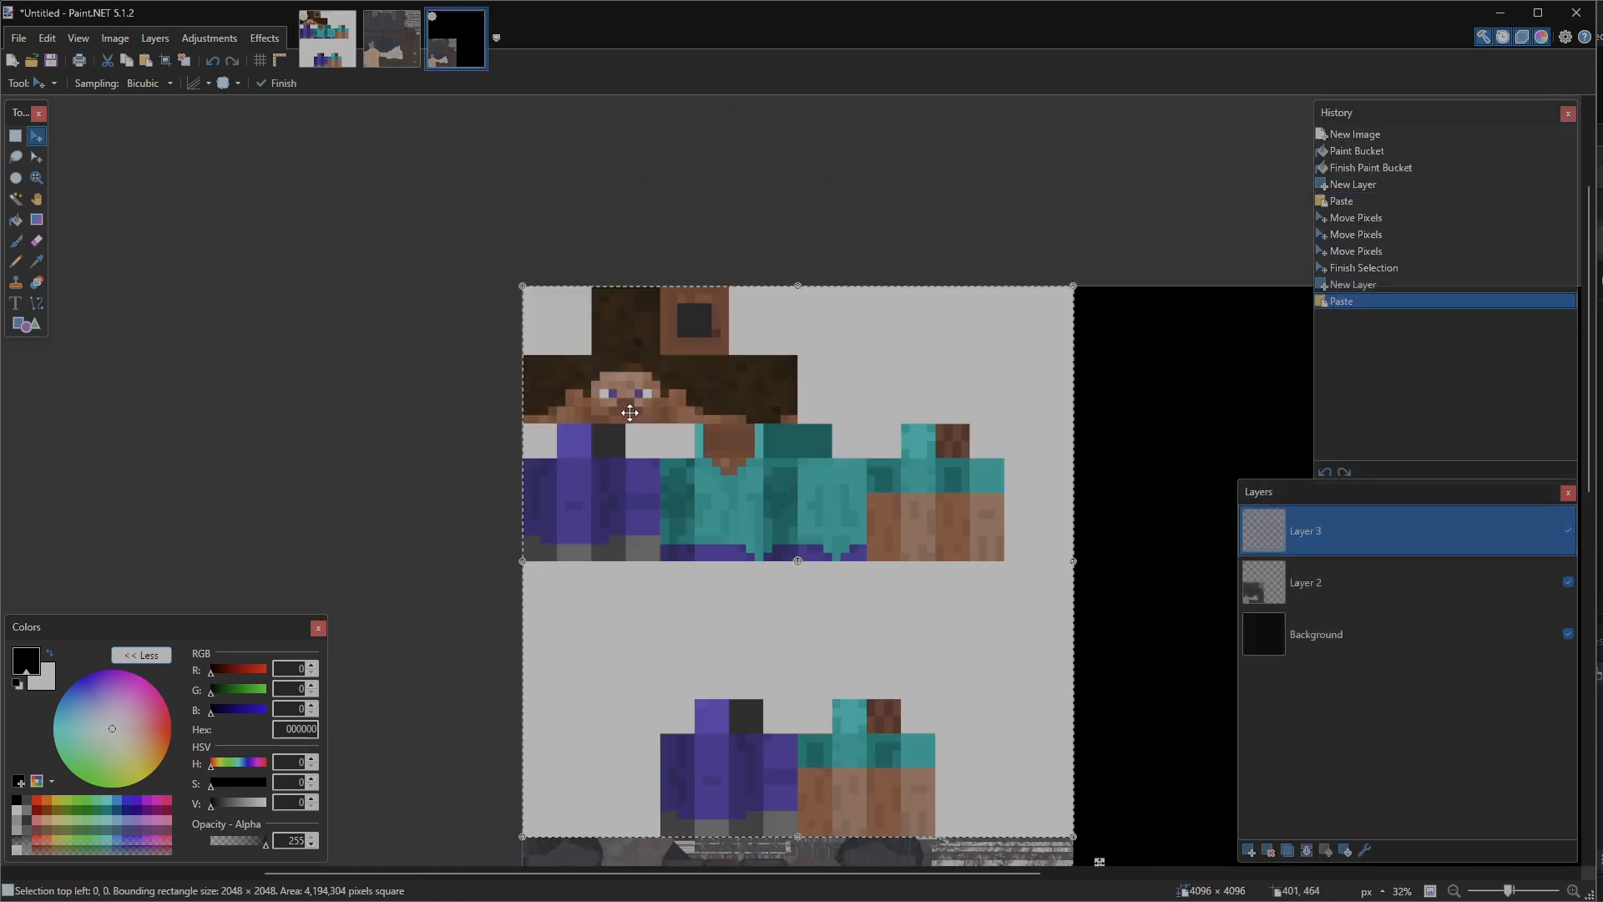
scroll(869, 589, "down", 2)
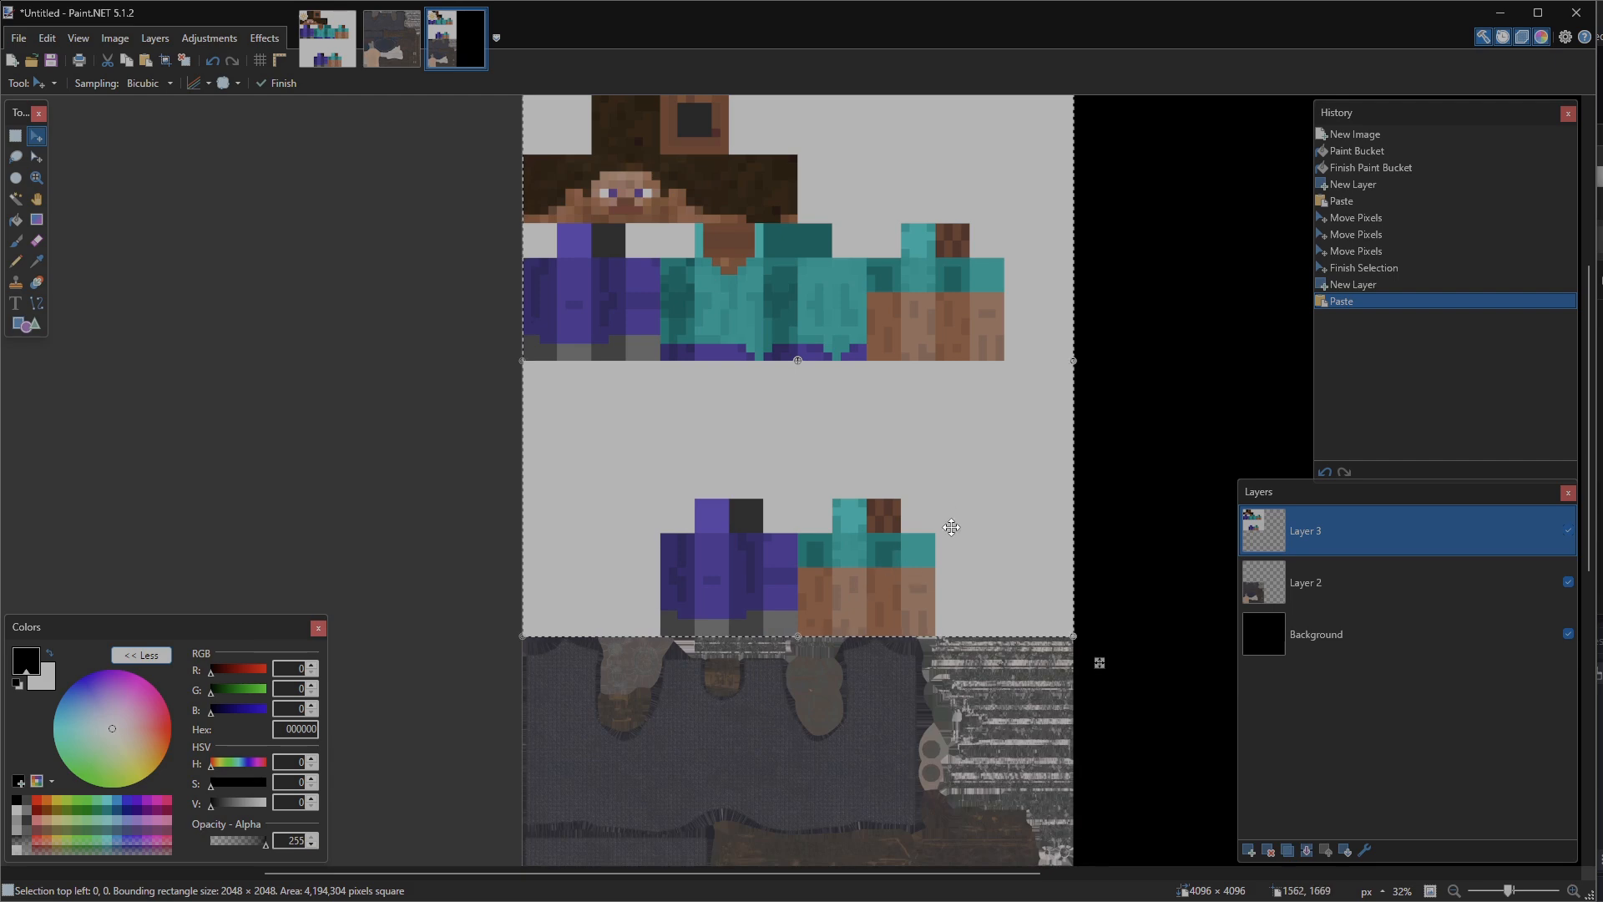
left_click(1012, 624)
scroll(1050, 497, "up", 3)
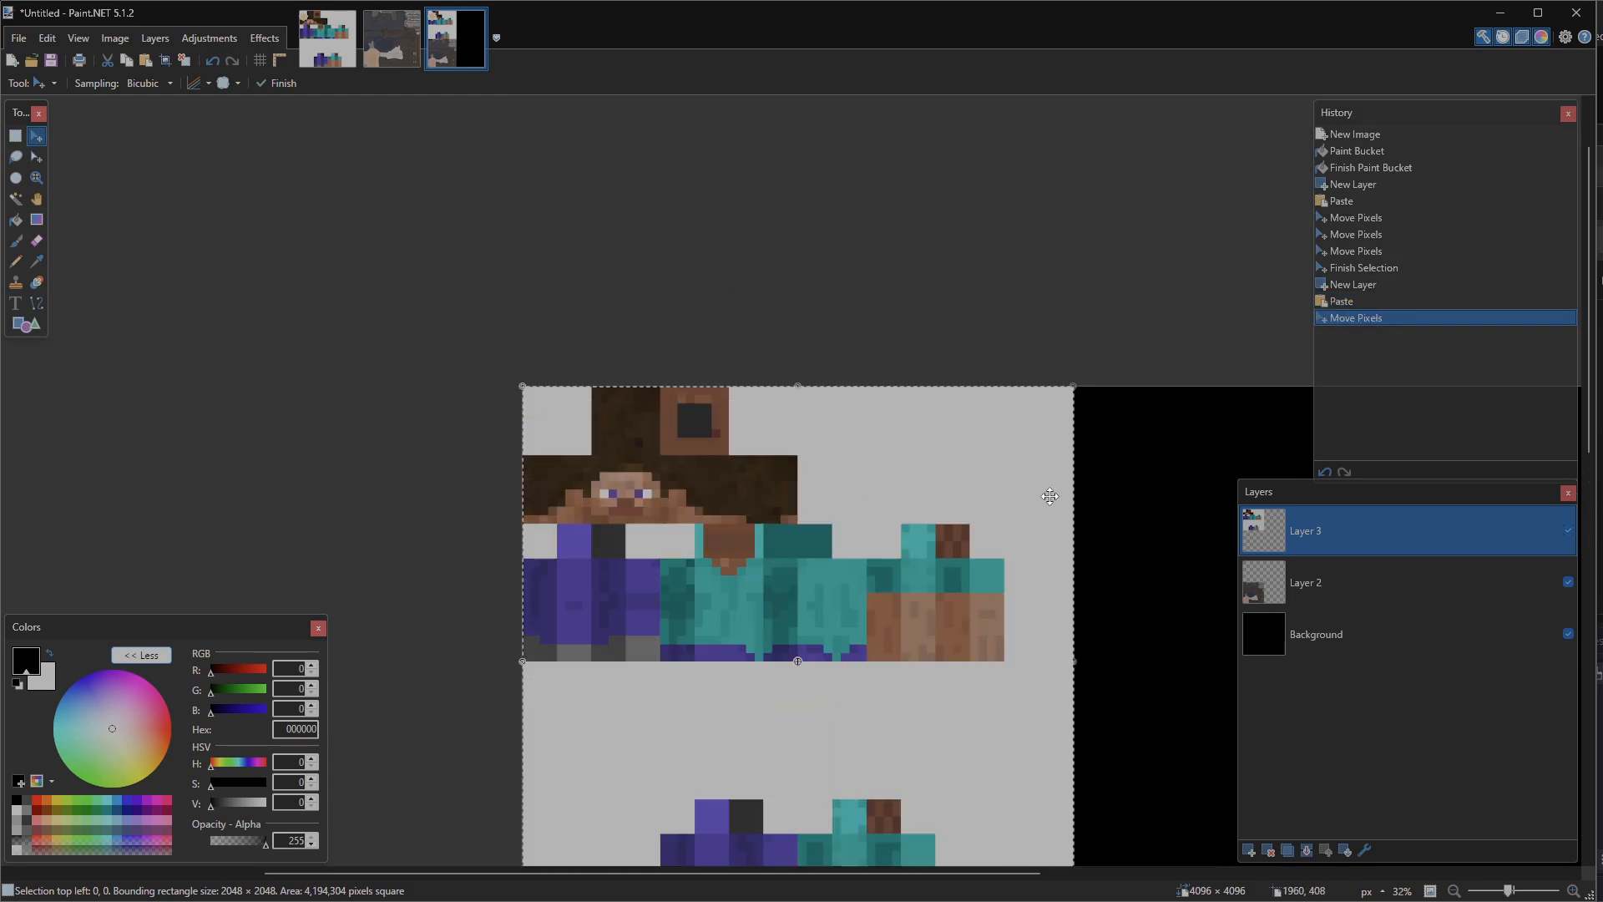
scroll(1051, 497, "down", 4, "ctrl")
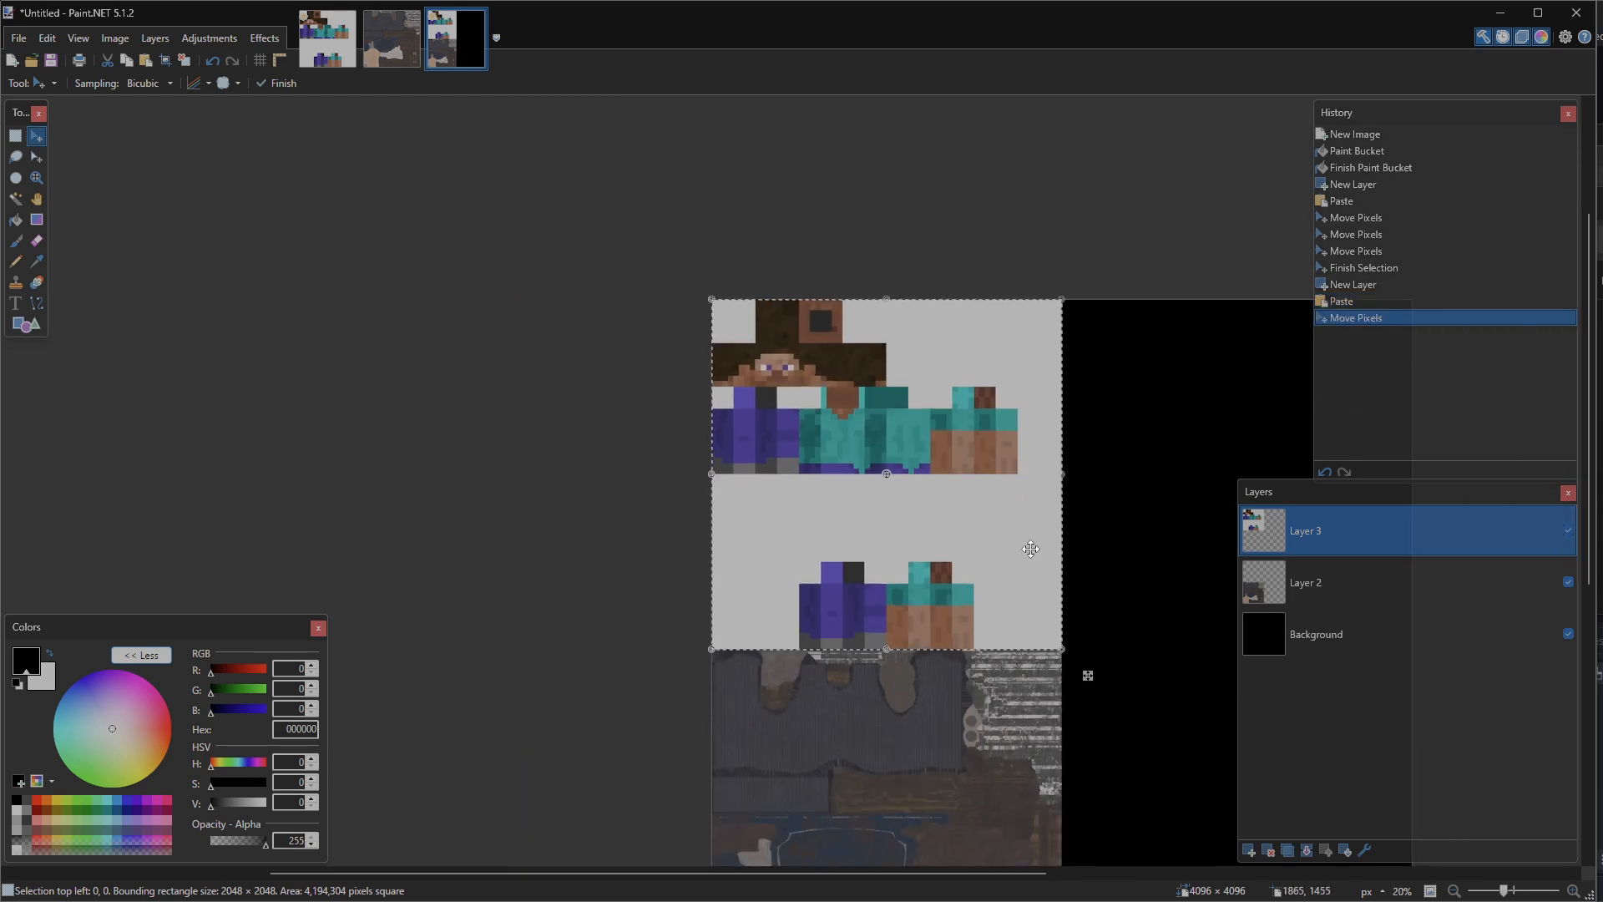
Fill the white background areas around Steve's texture on the top layer with solid black.
middle_click_drag(819, 415, 827, 454)
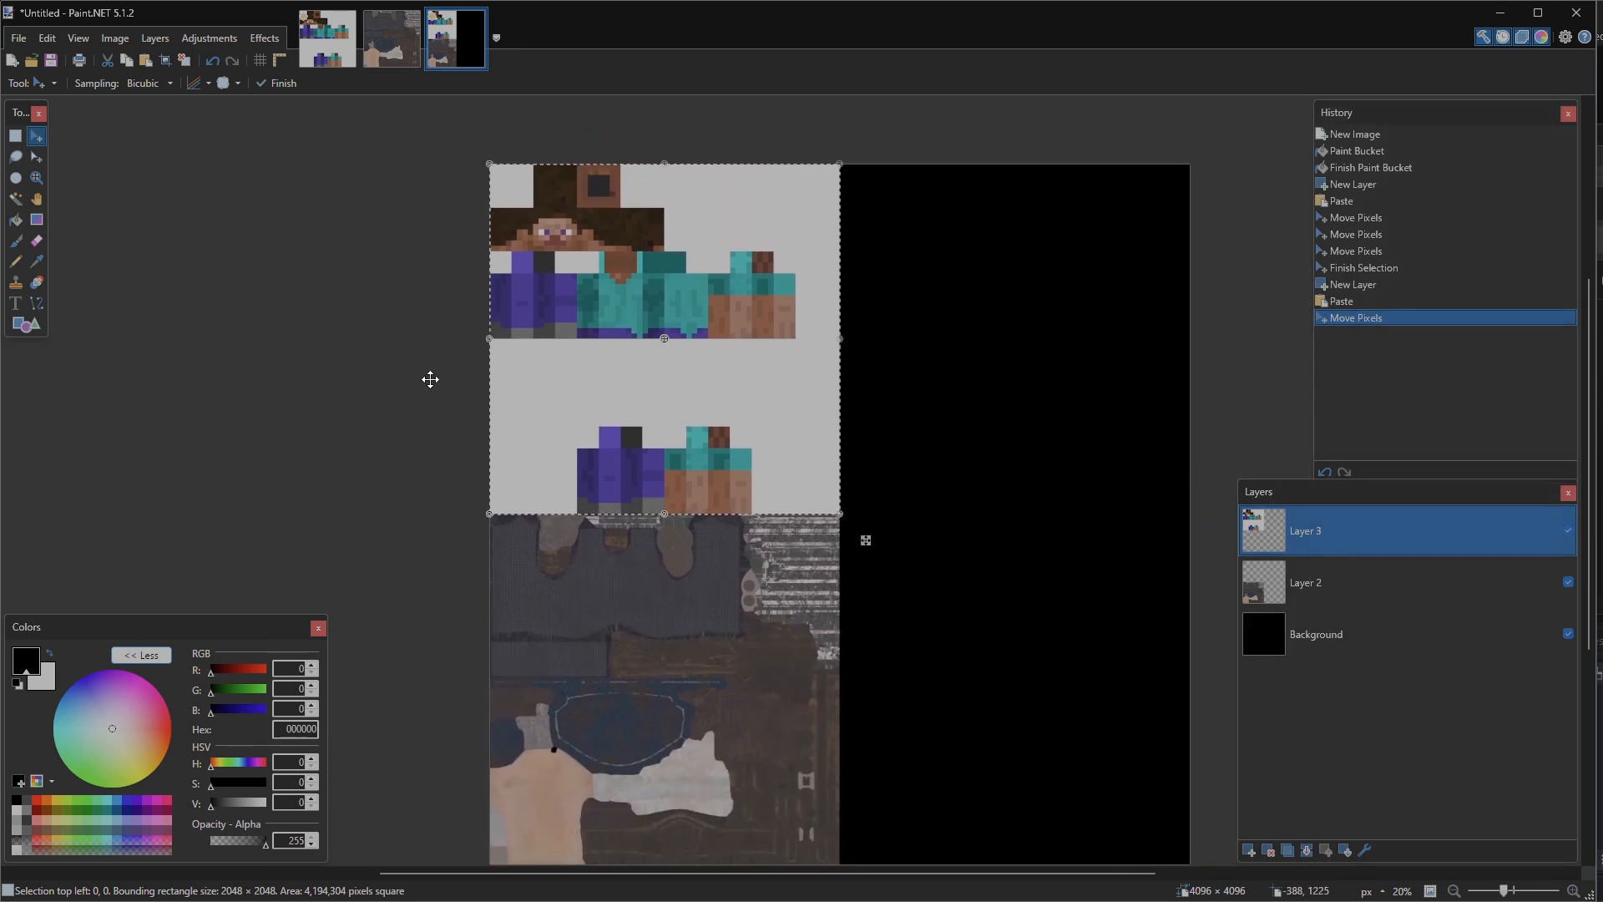
middle_click_drag(437, 385, 470, 411)
left_click(16, 219)
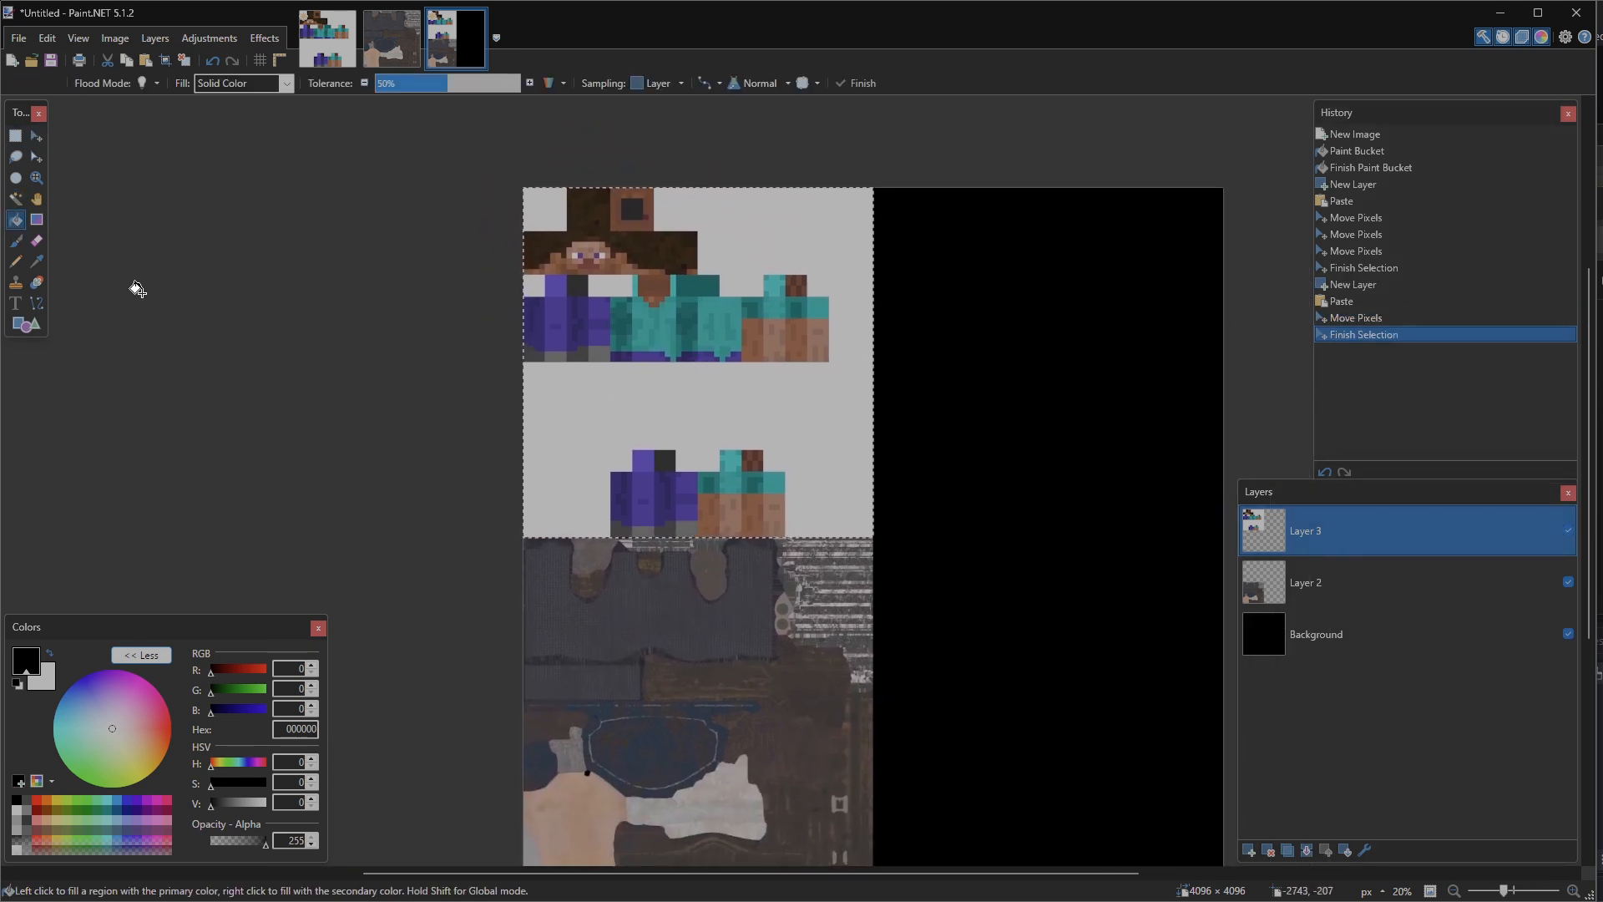
left_click(704, 419)
scroll(607, 359, "up", 1)
left_click(539, 323)
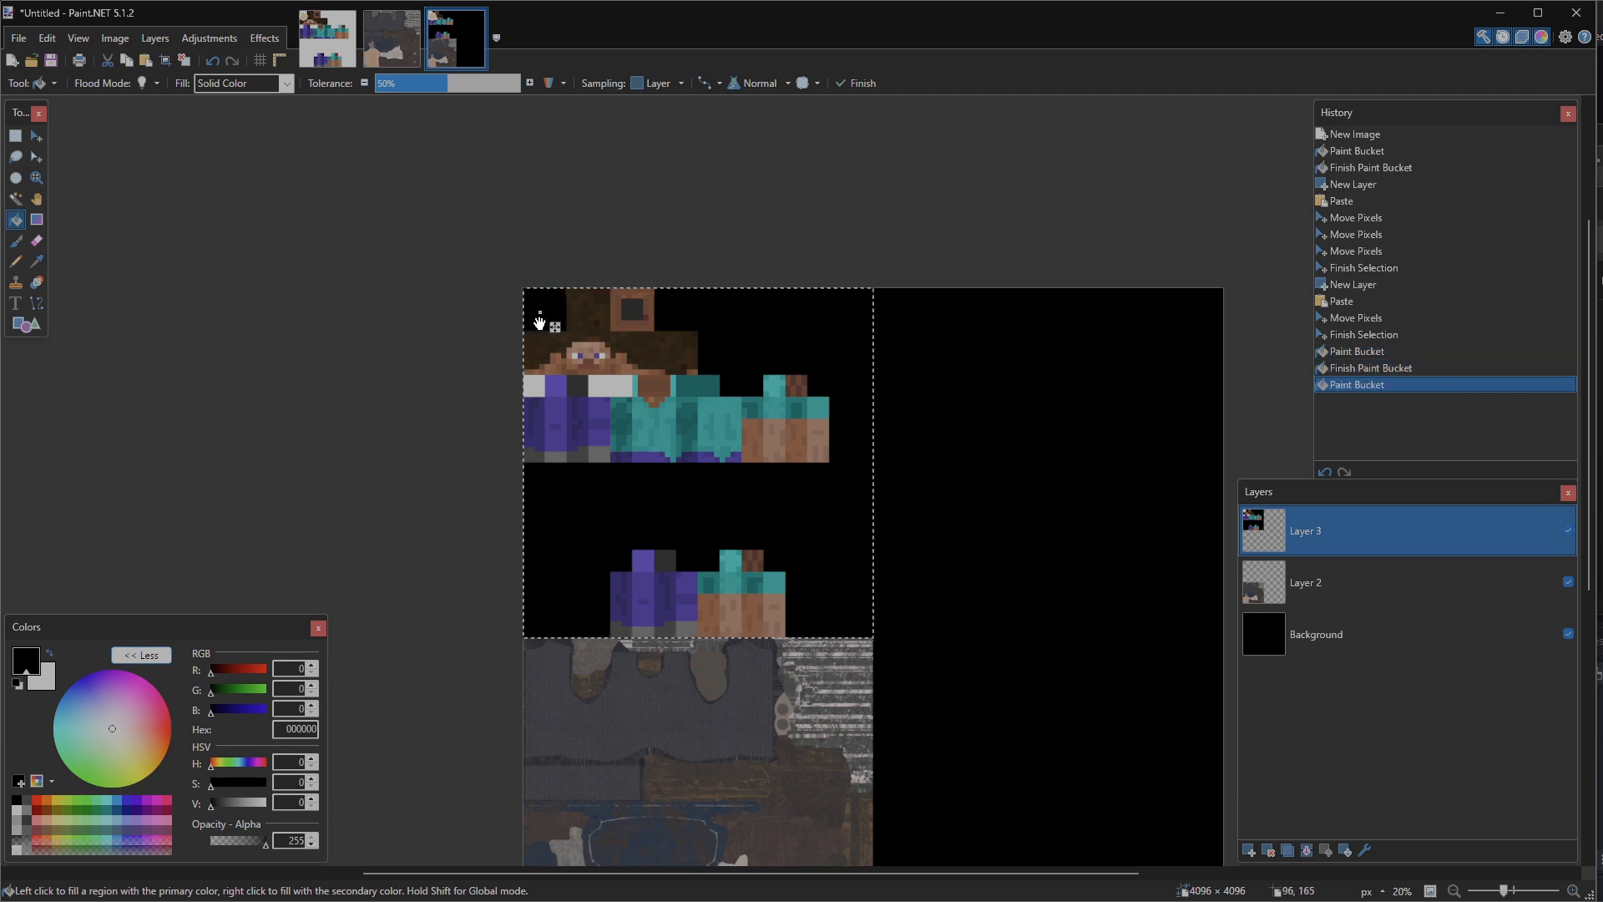
left_click(525, 378)
left_click(589, 385)
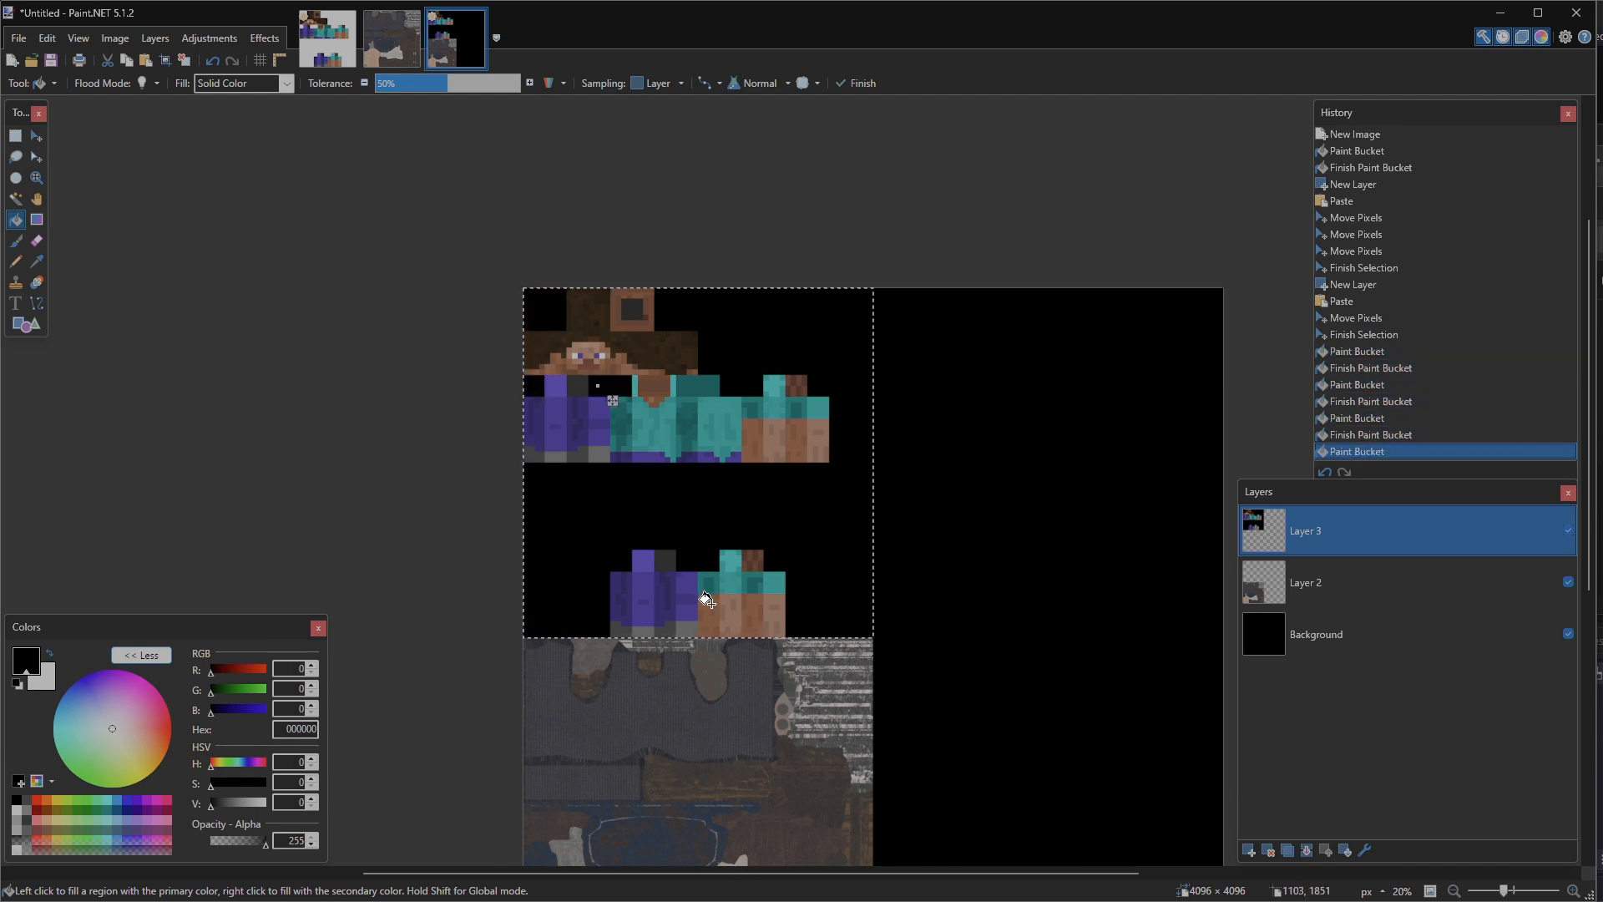
scroll(706, 599, "up", 1)
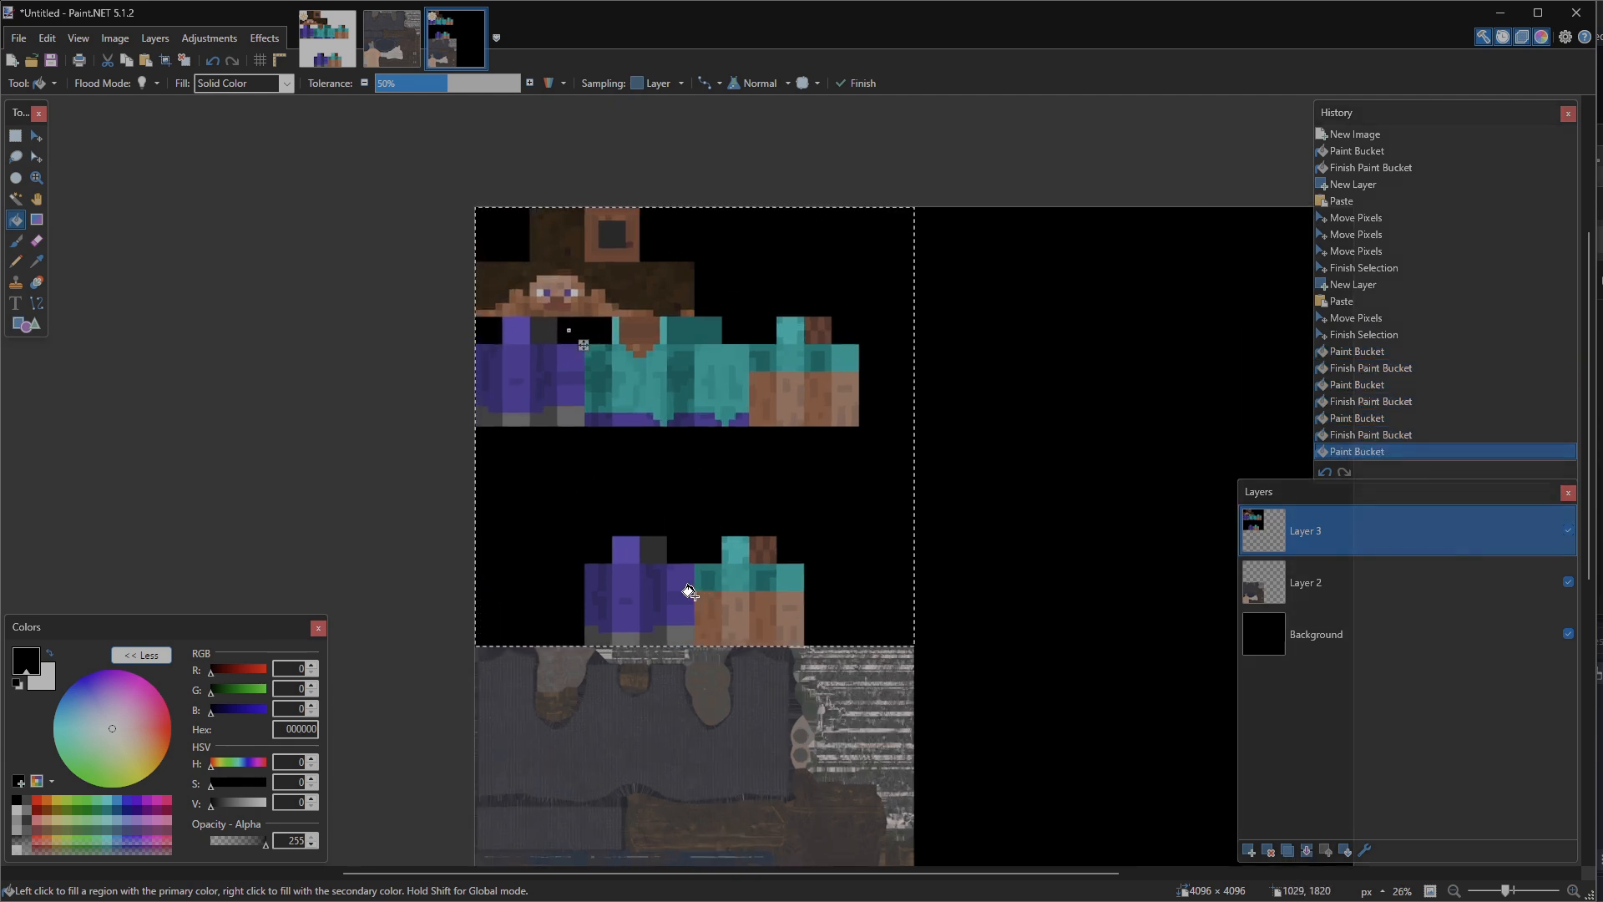
Clear the selection around the Steve texture using the Rectangle Select tool.
left_click(21, 141)
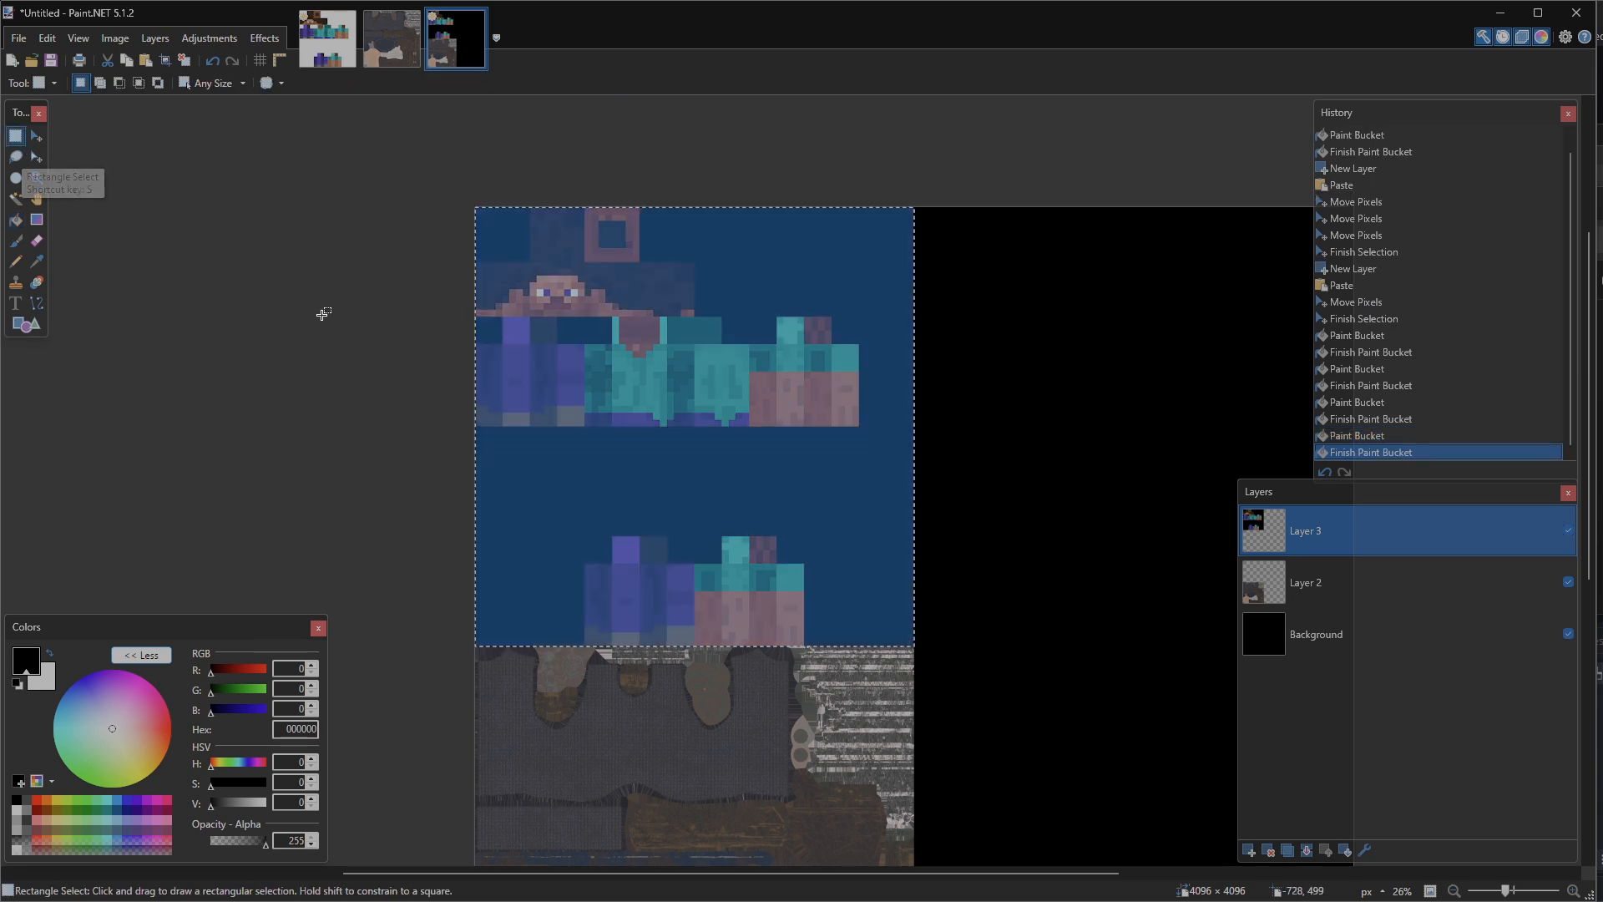
left_click(320, 312)
middle_click_drag(909, 620, 873, 407)
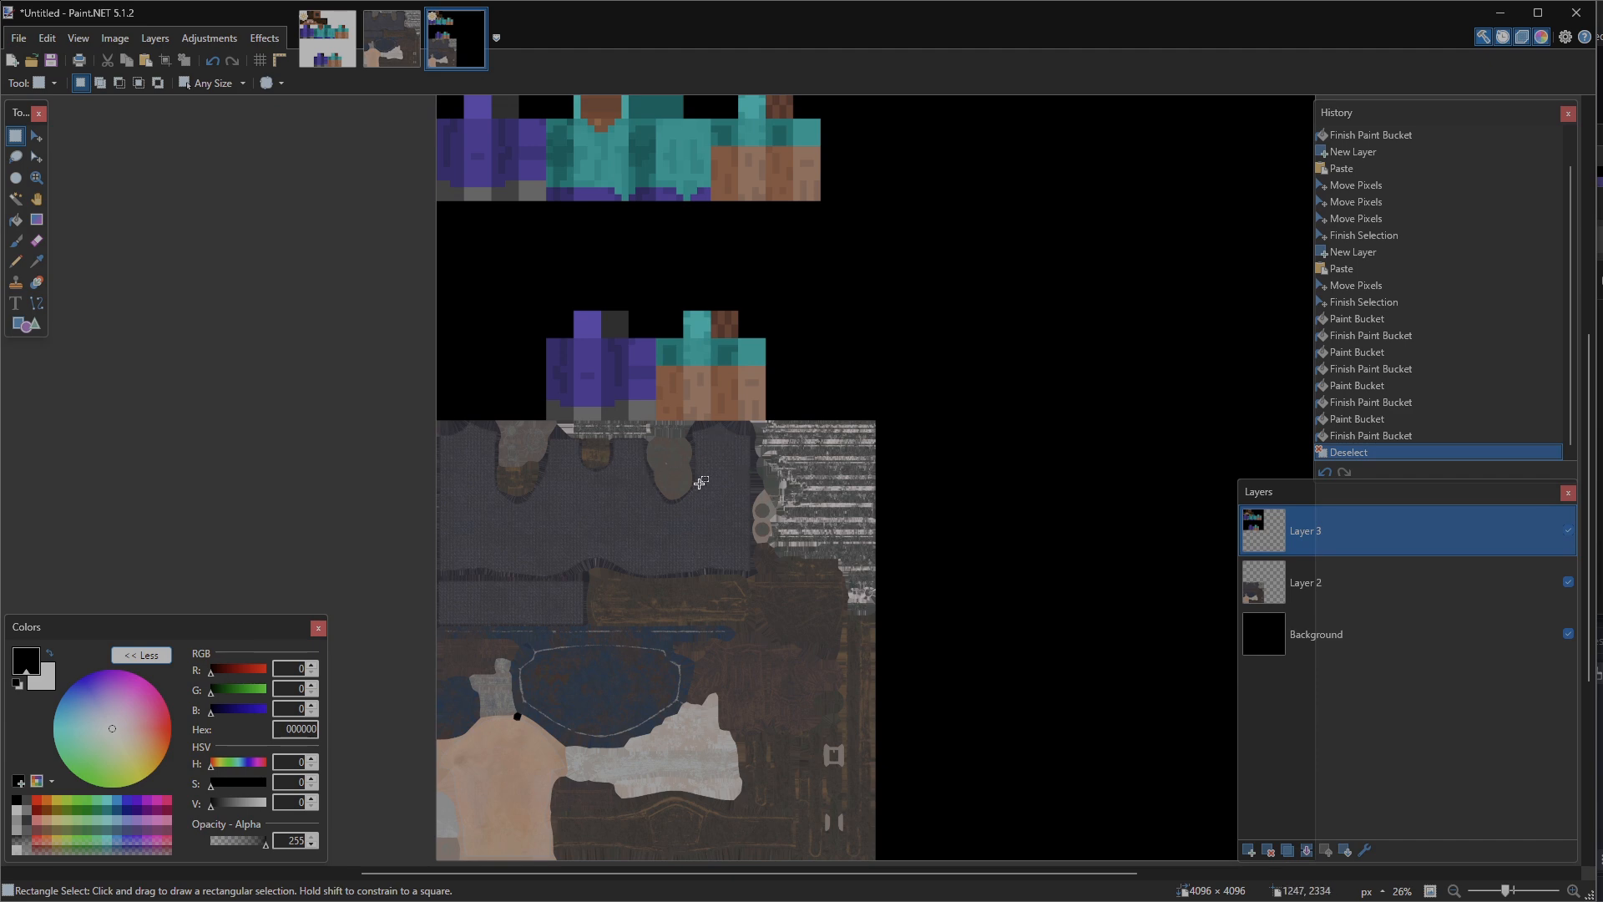
Switch to File Explorer to review the PC0000_00_Tops texture set, then return to the combined image.
key("alt+Tab")
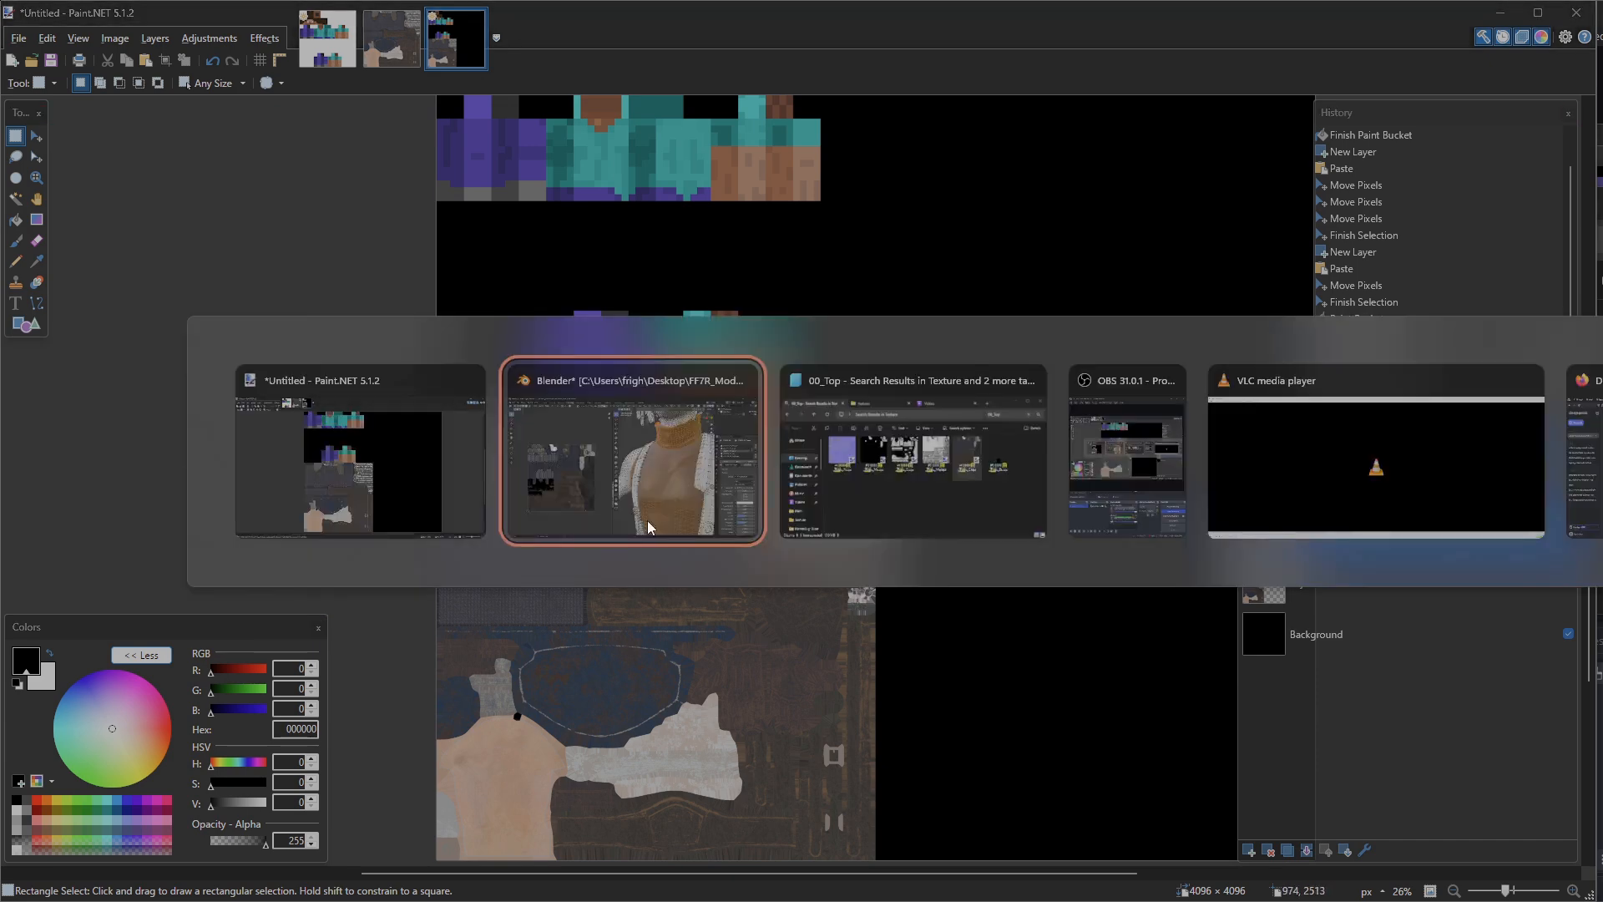
left_click(948, 522)
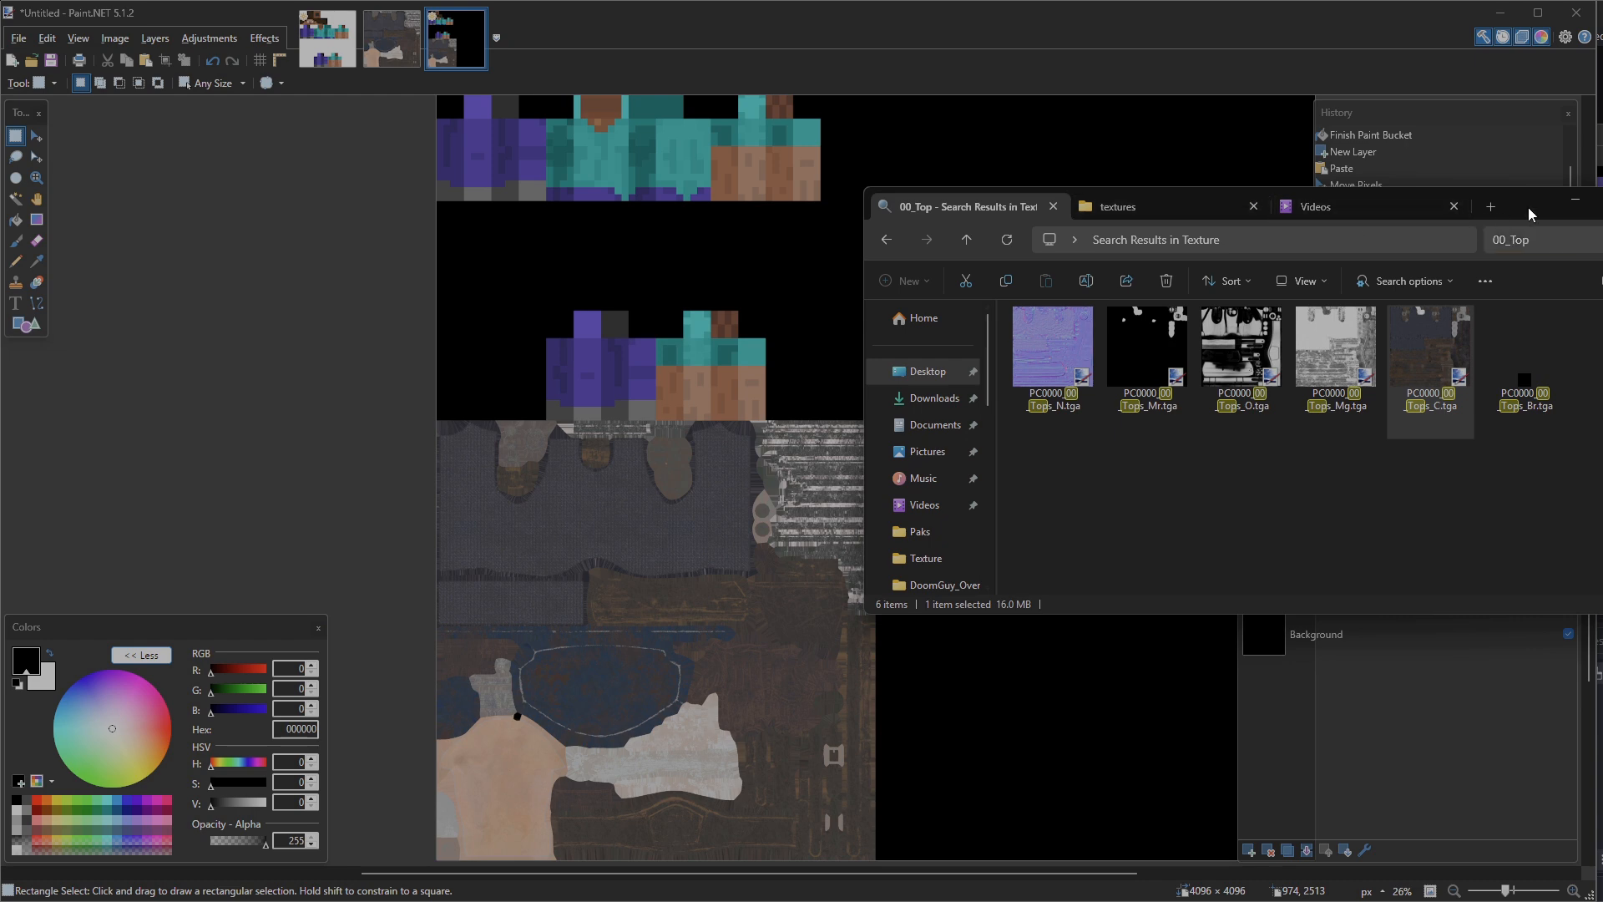
left_click_drag(1503, 213, 988, 185)
mouse_move(1083, 457)
left_mouse_down()
mouse_move(549, 308)
mouse_move(494, 447)
mouse_move(1099, 447)
left_mouse_up()
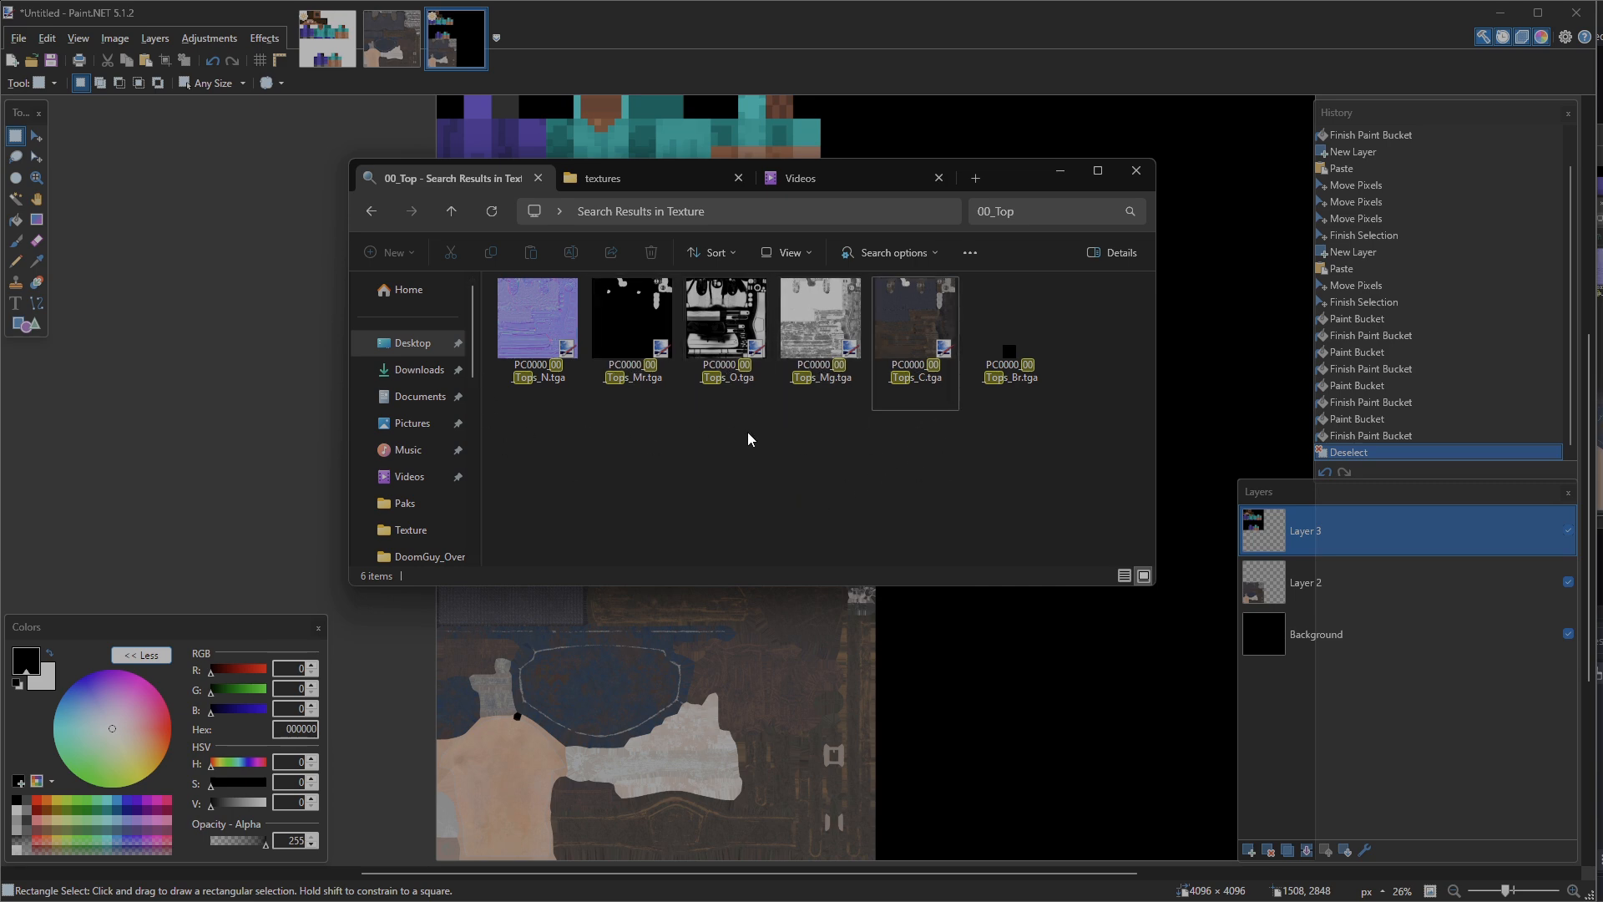
left_click_drag(1033, 187, 1186, 177)
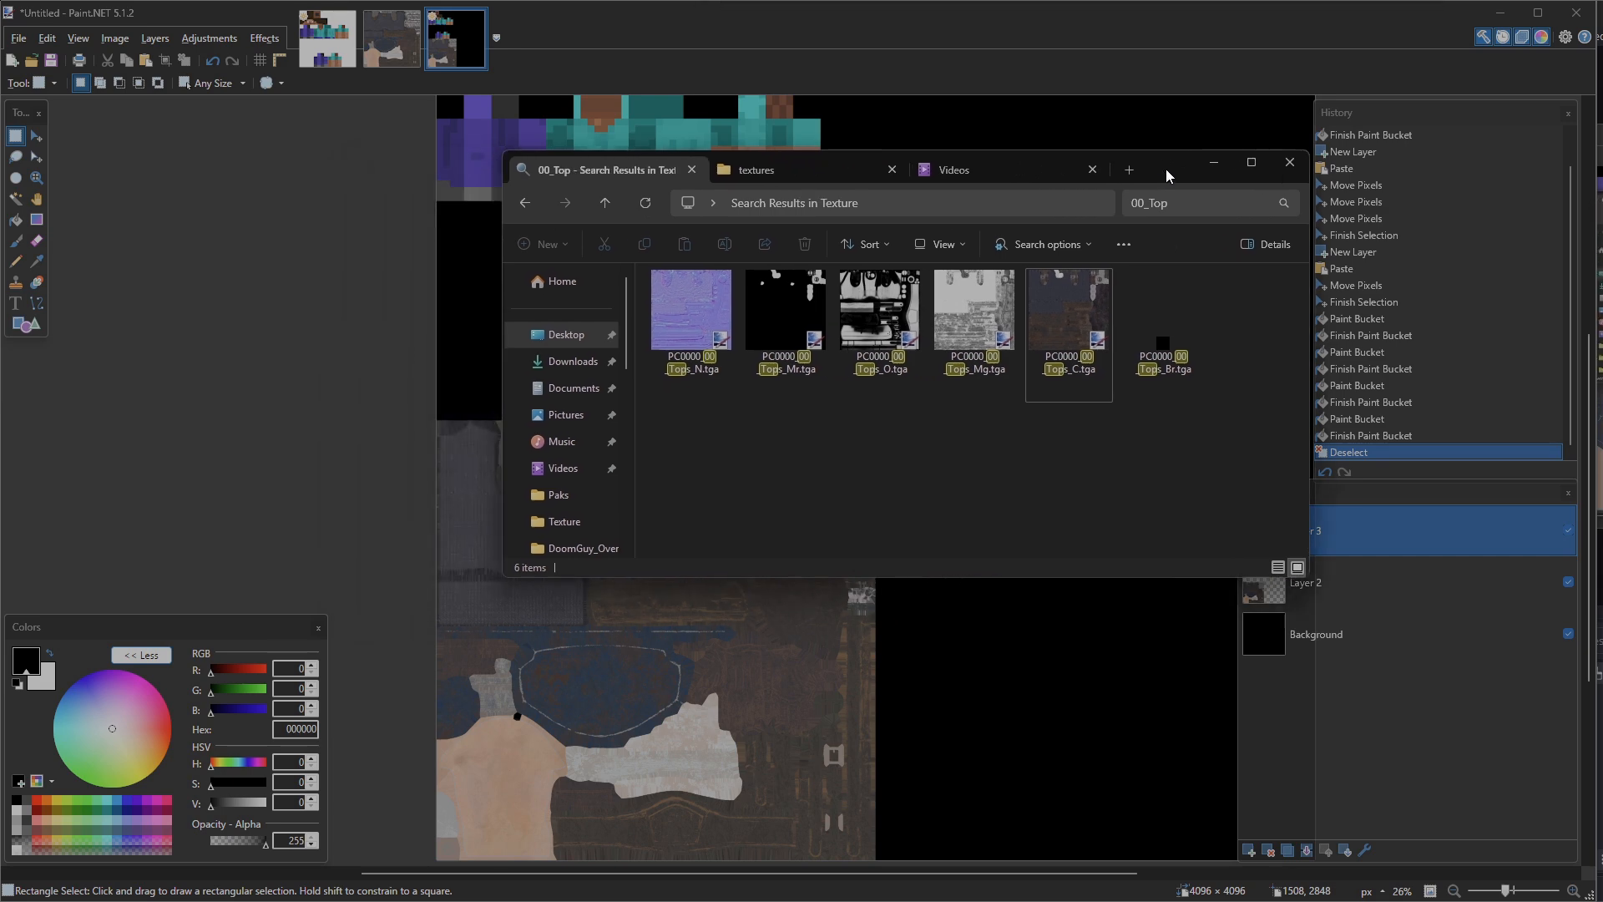
left_click(1213, 162)
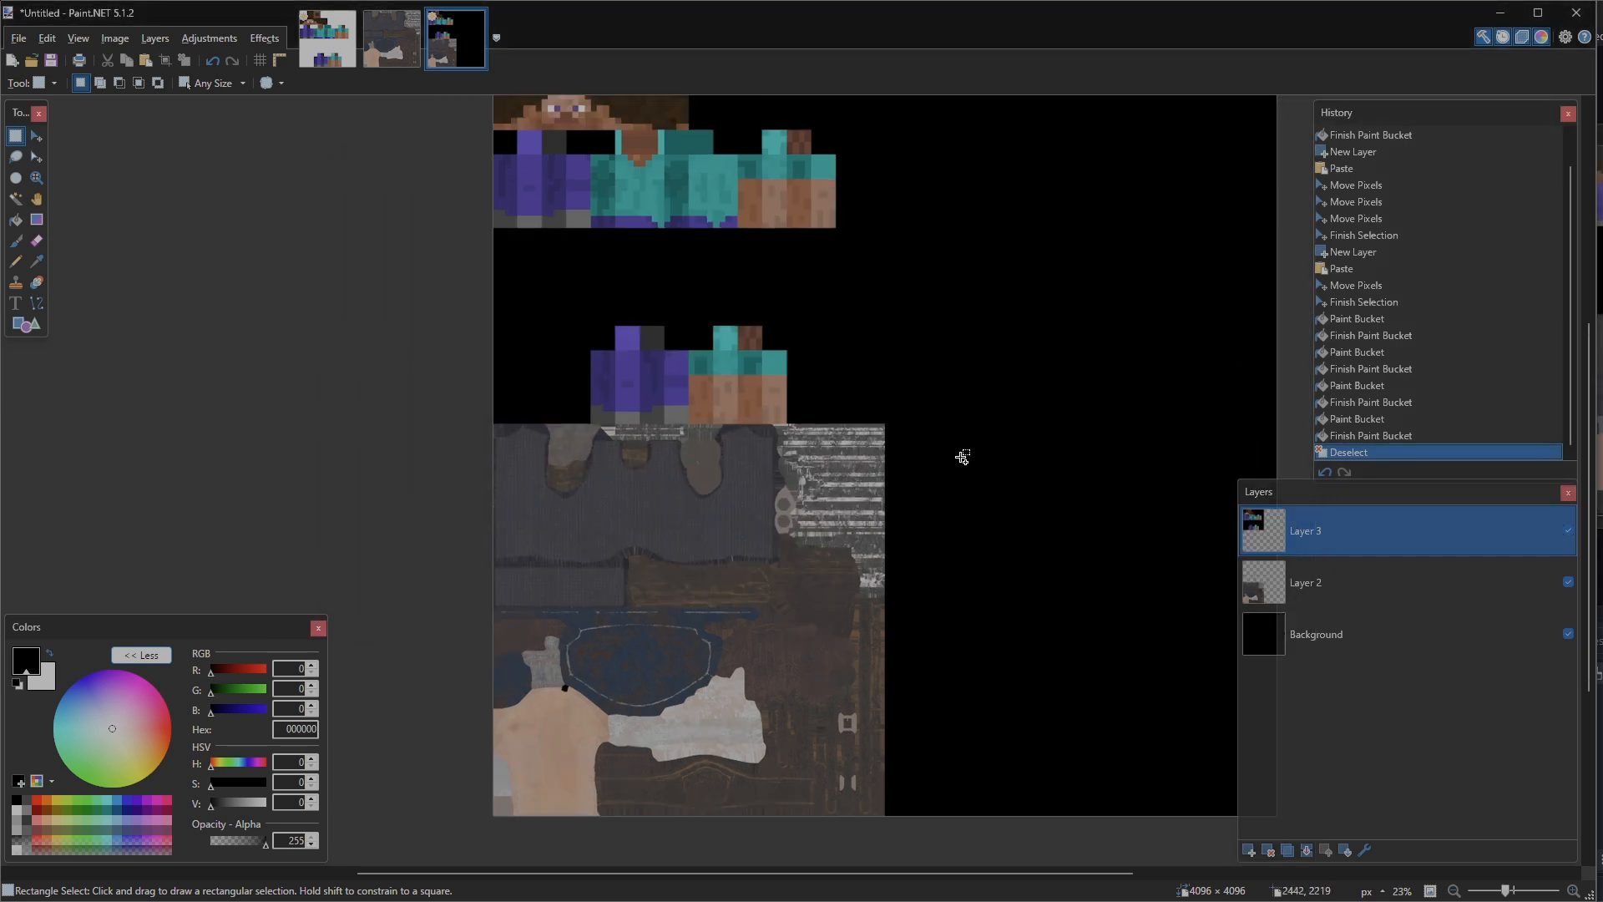
Save the layered combined image as TextureAtlas_C.pdn in the Tutorial_Mod folder.
scroll(959, 462, "down", 1, "ctrl")
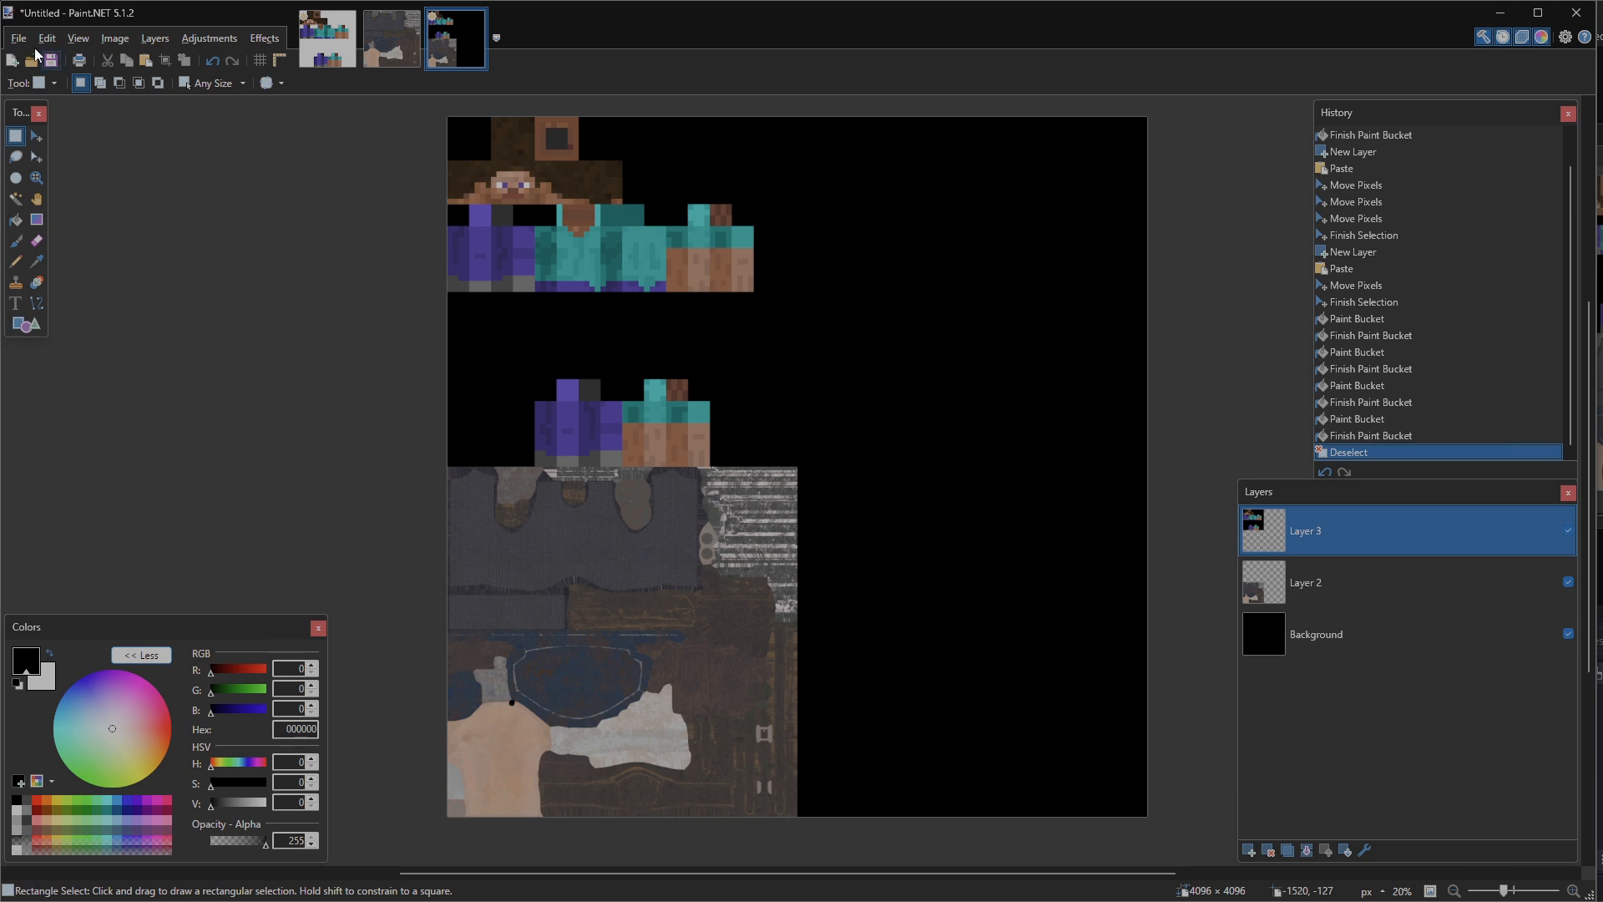
left_click(18, 37)
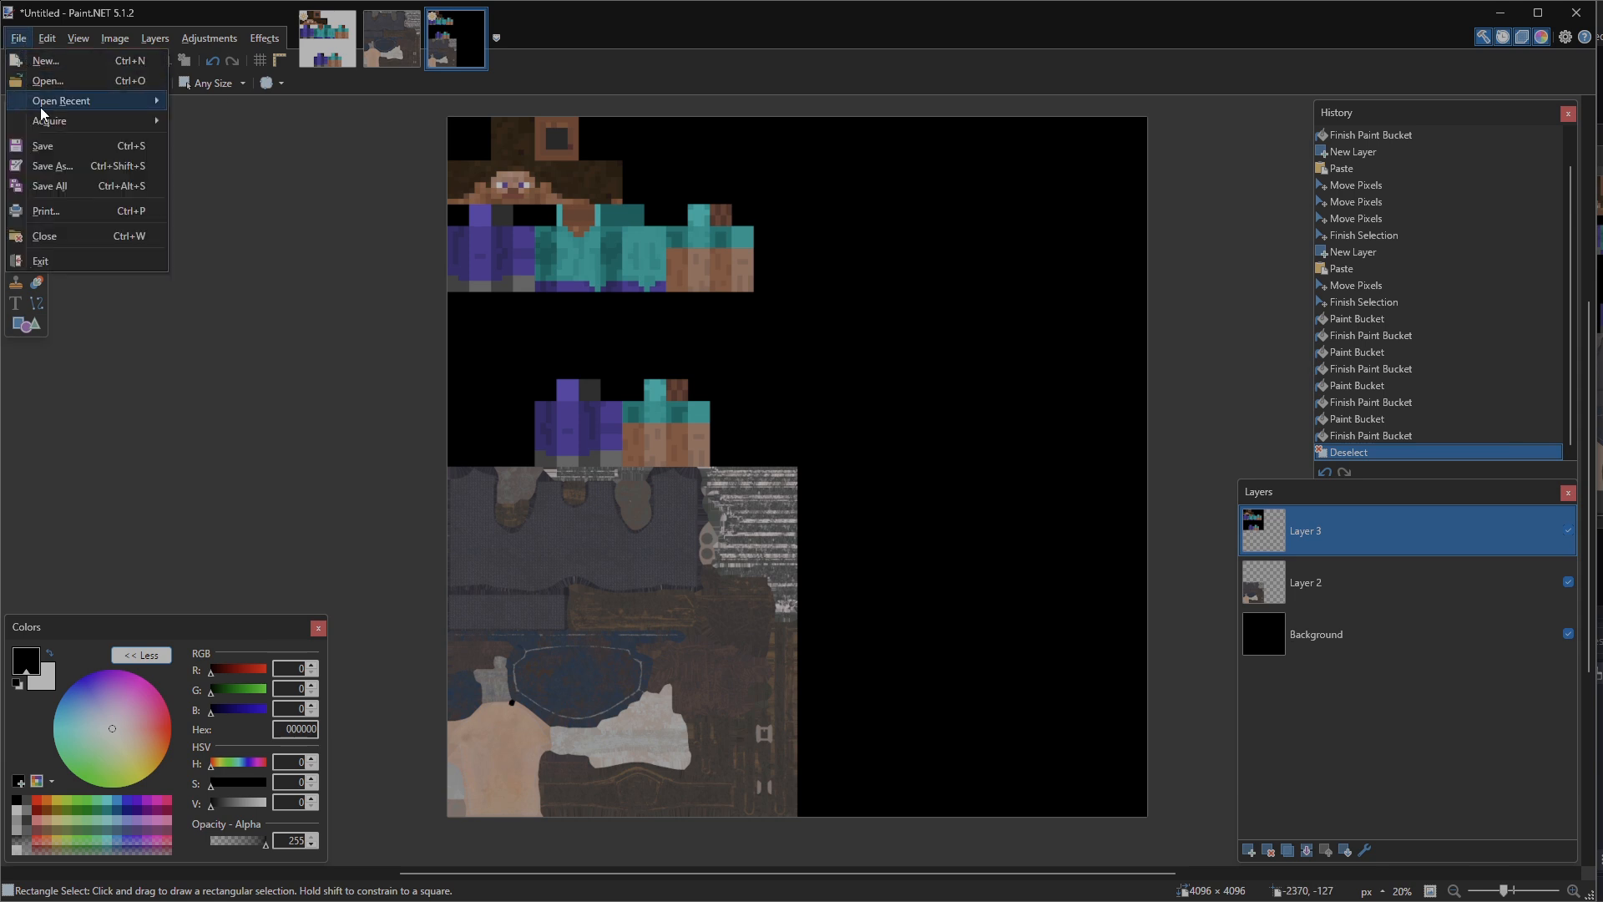
left_click(52, 164)
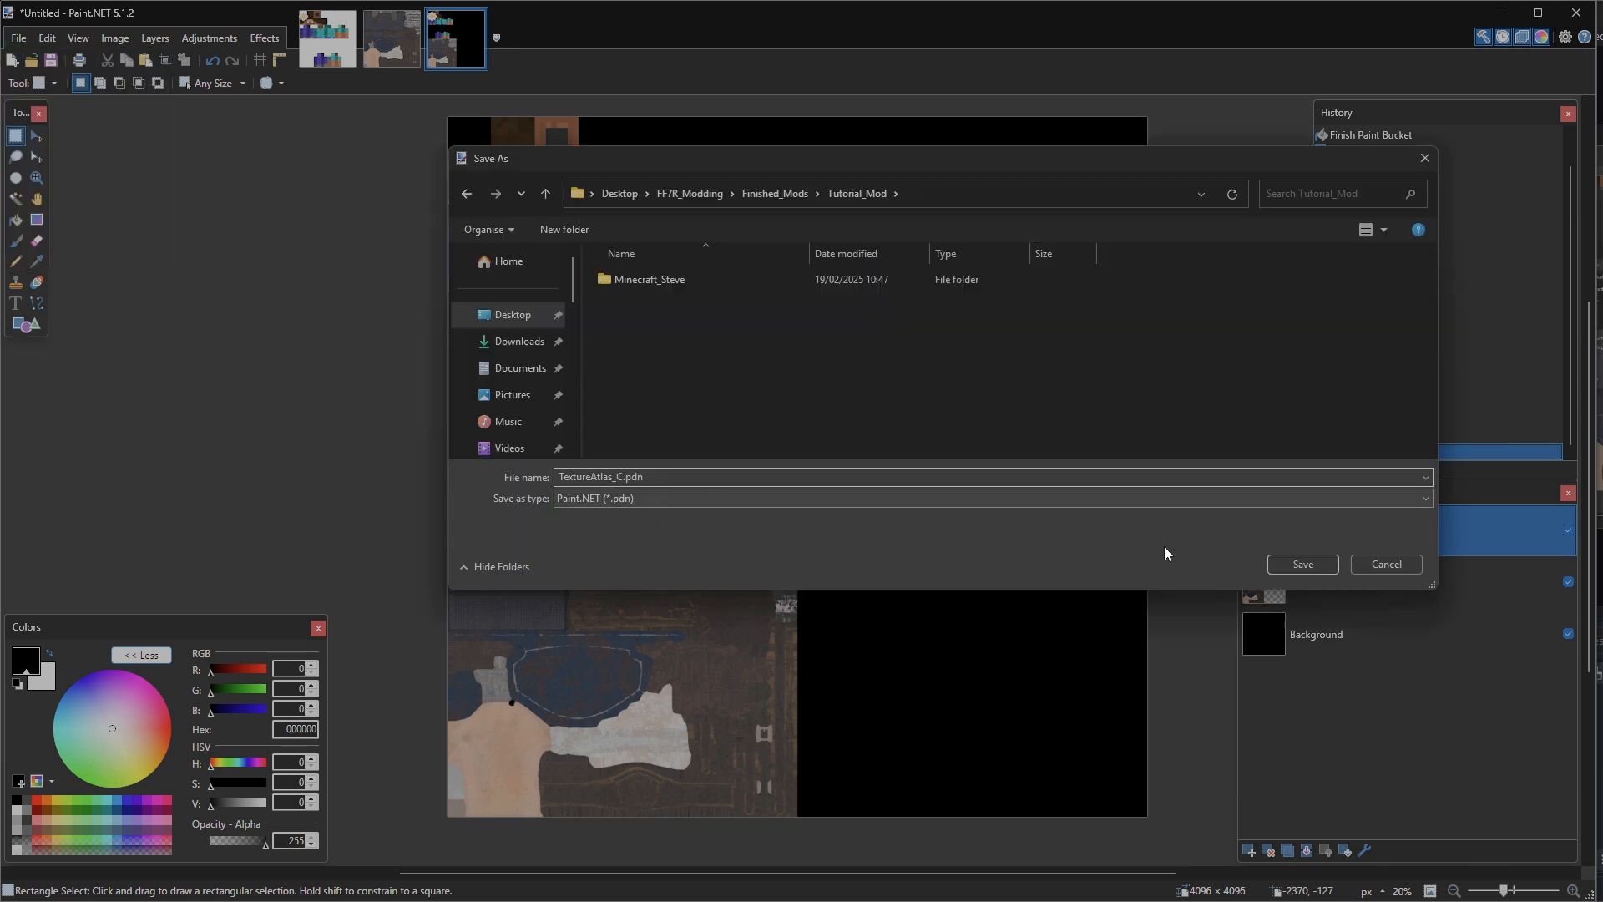
left_click(1309, 565)
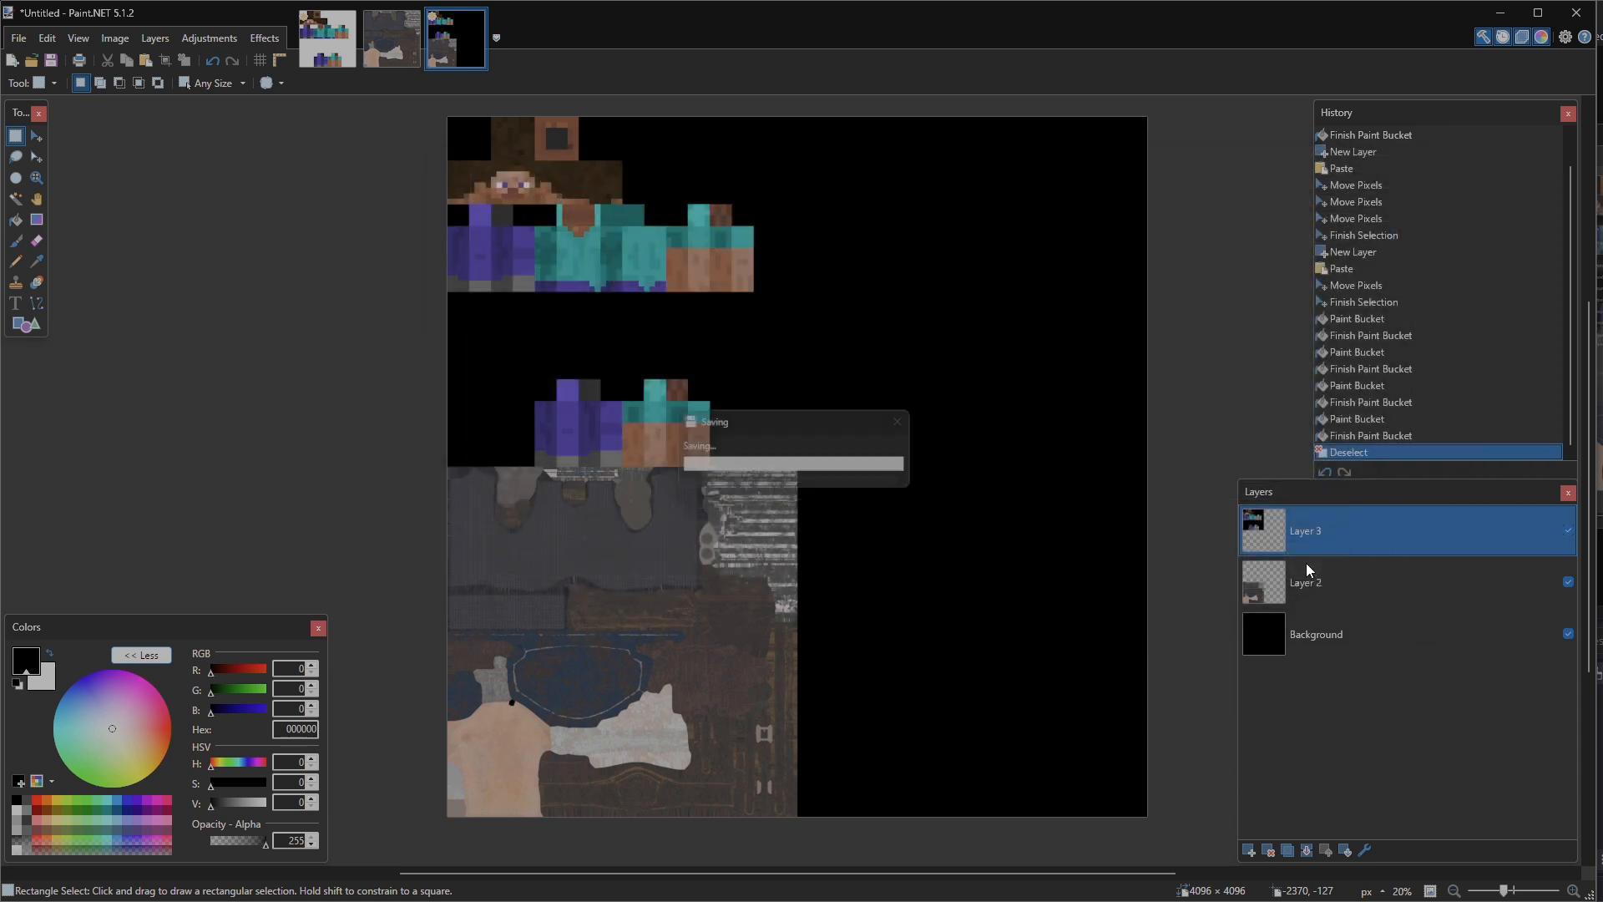
Save a flattened TGA version as TextureAtlas_C.tga in Tutorial_Mod, with auto-detected bit depth, sRGB conversion and RLE compression.
left_click(18, 38)
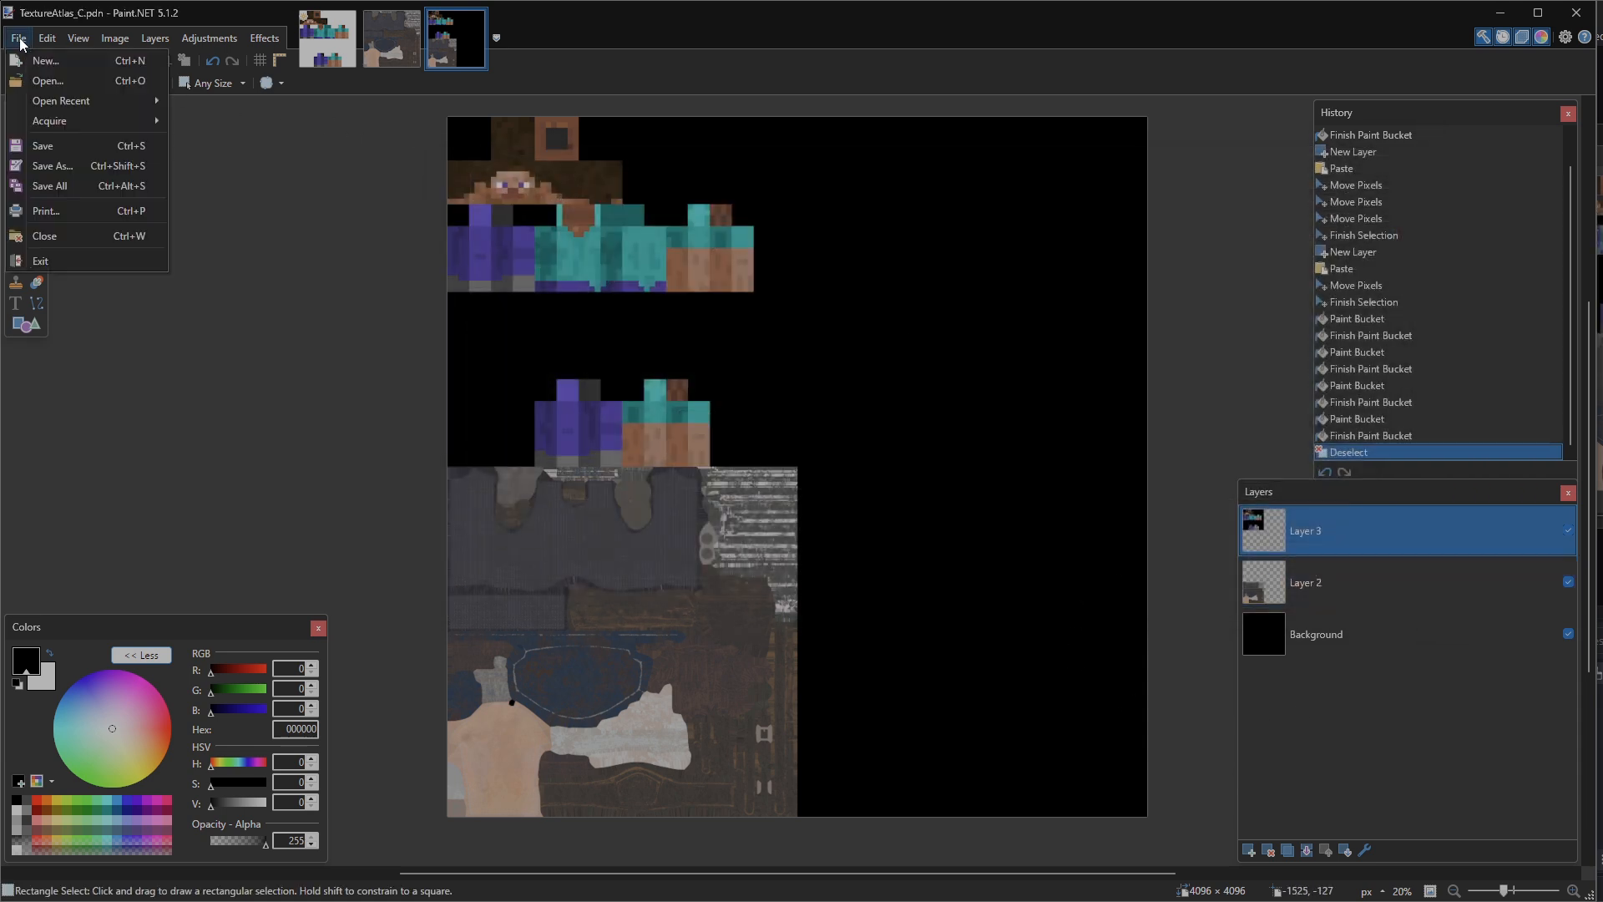
left_click(52, 164)
left_click(629, 498)
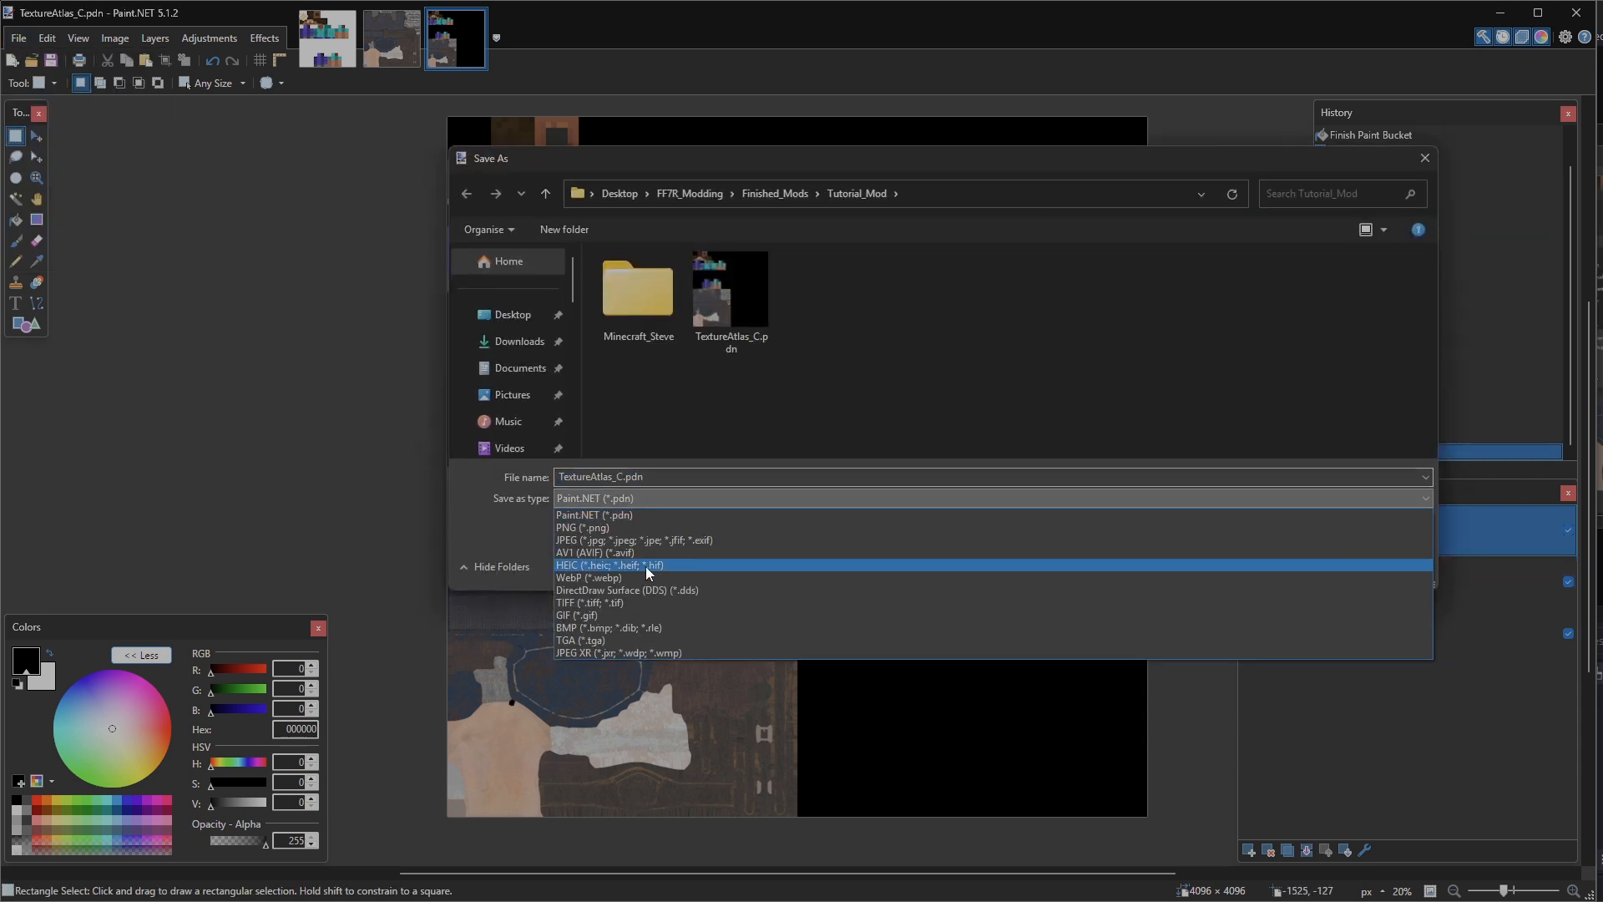
left_click(585, 641)
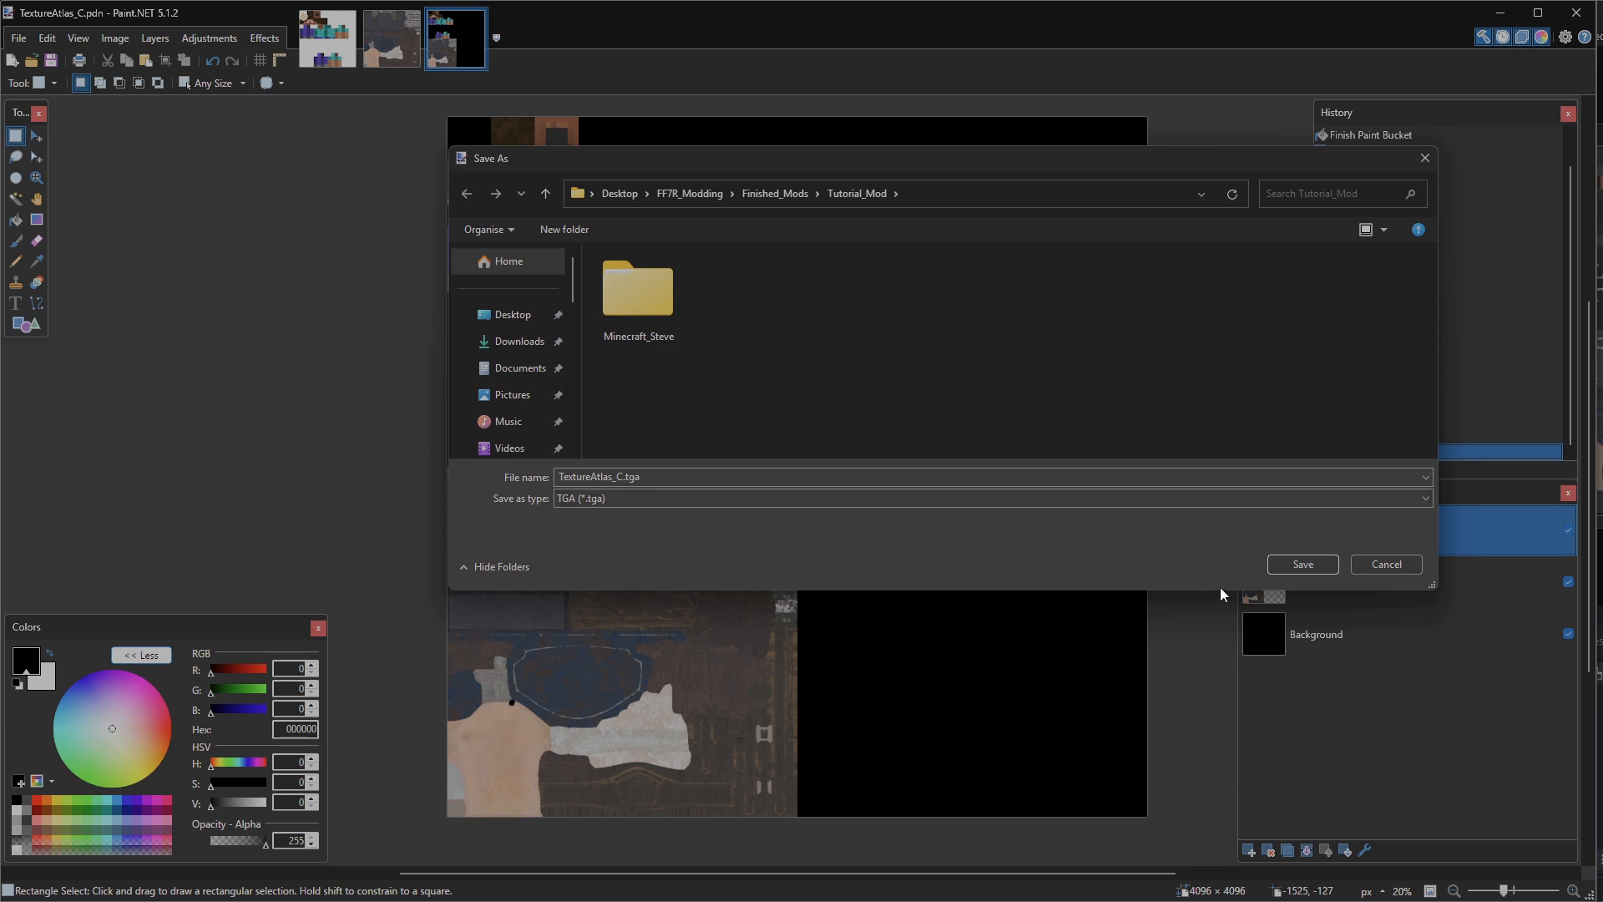
key("Return")
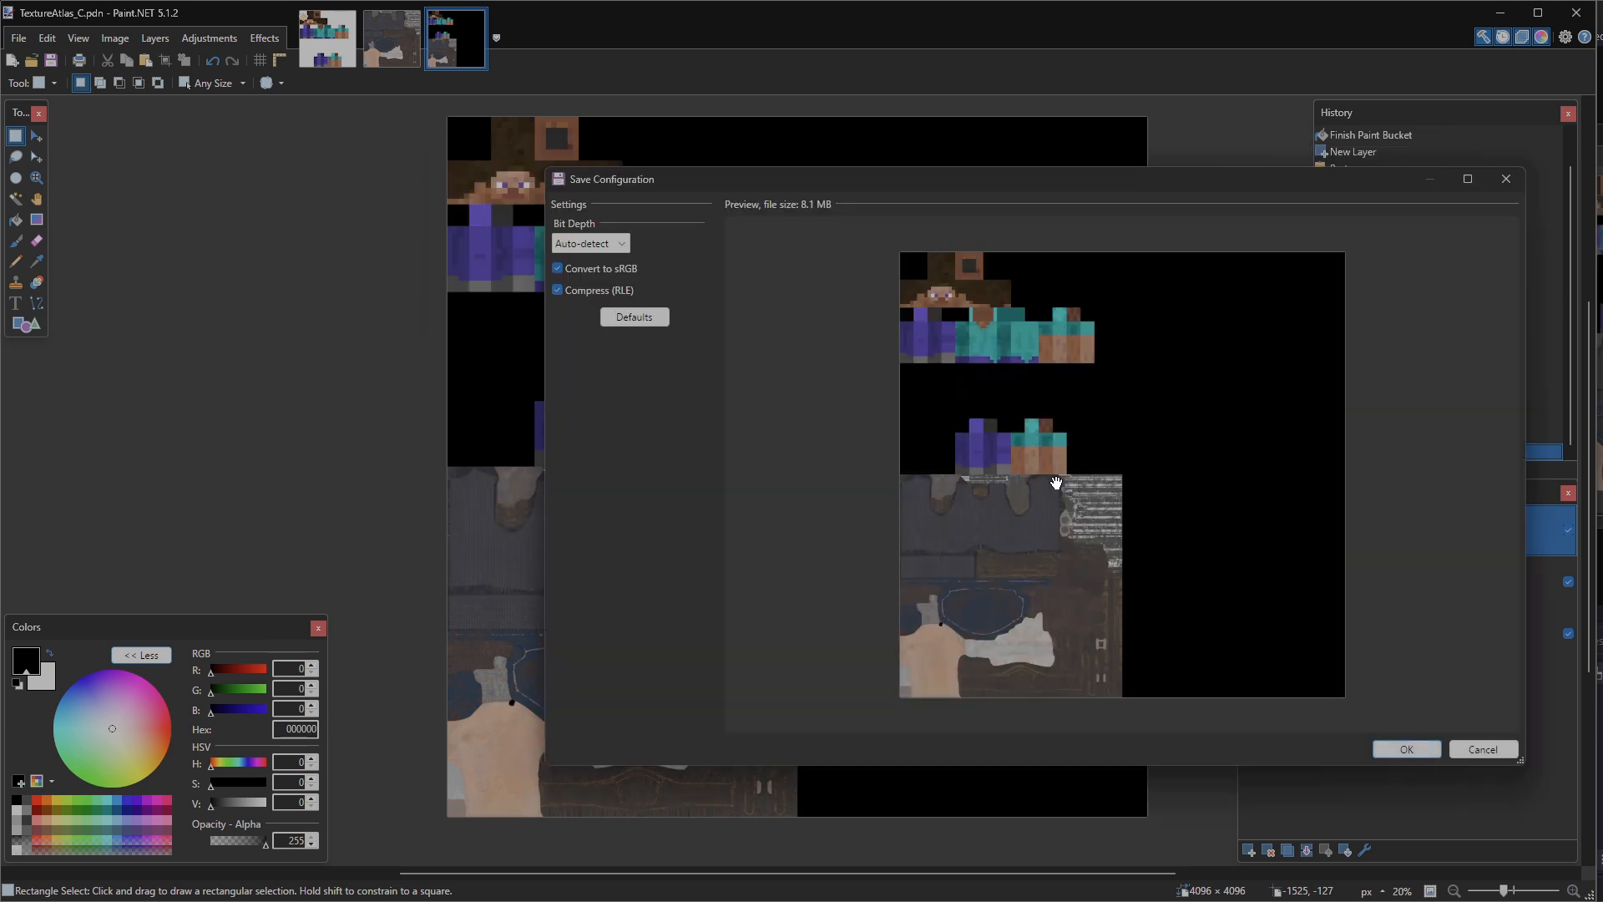
left_click(1405, 751)
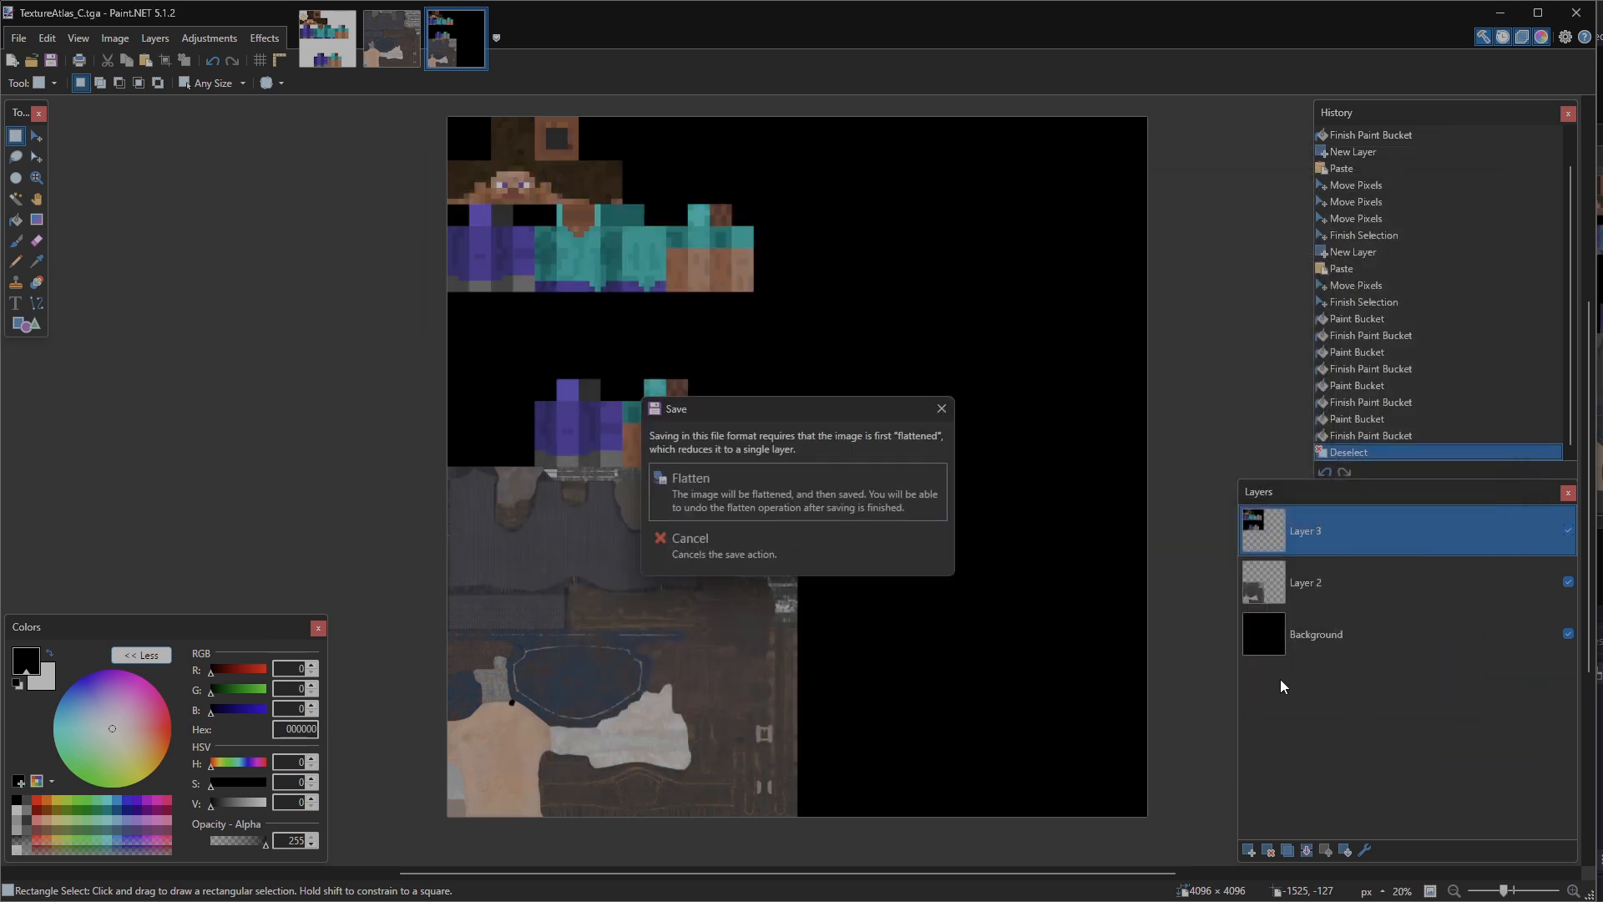
left_click(713, 478)
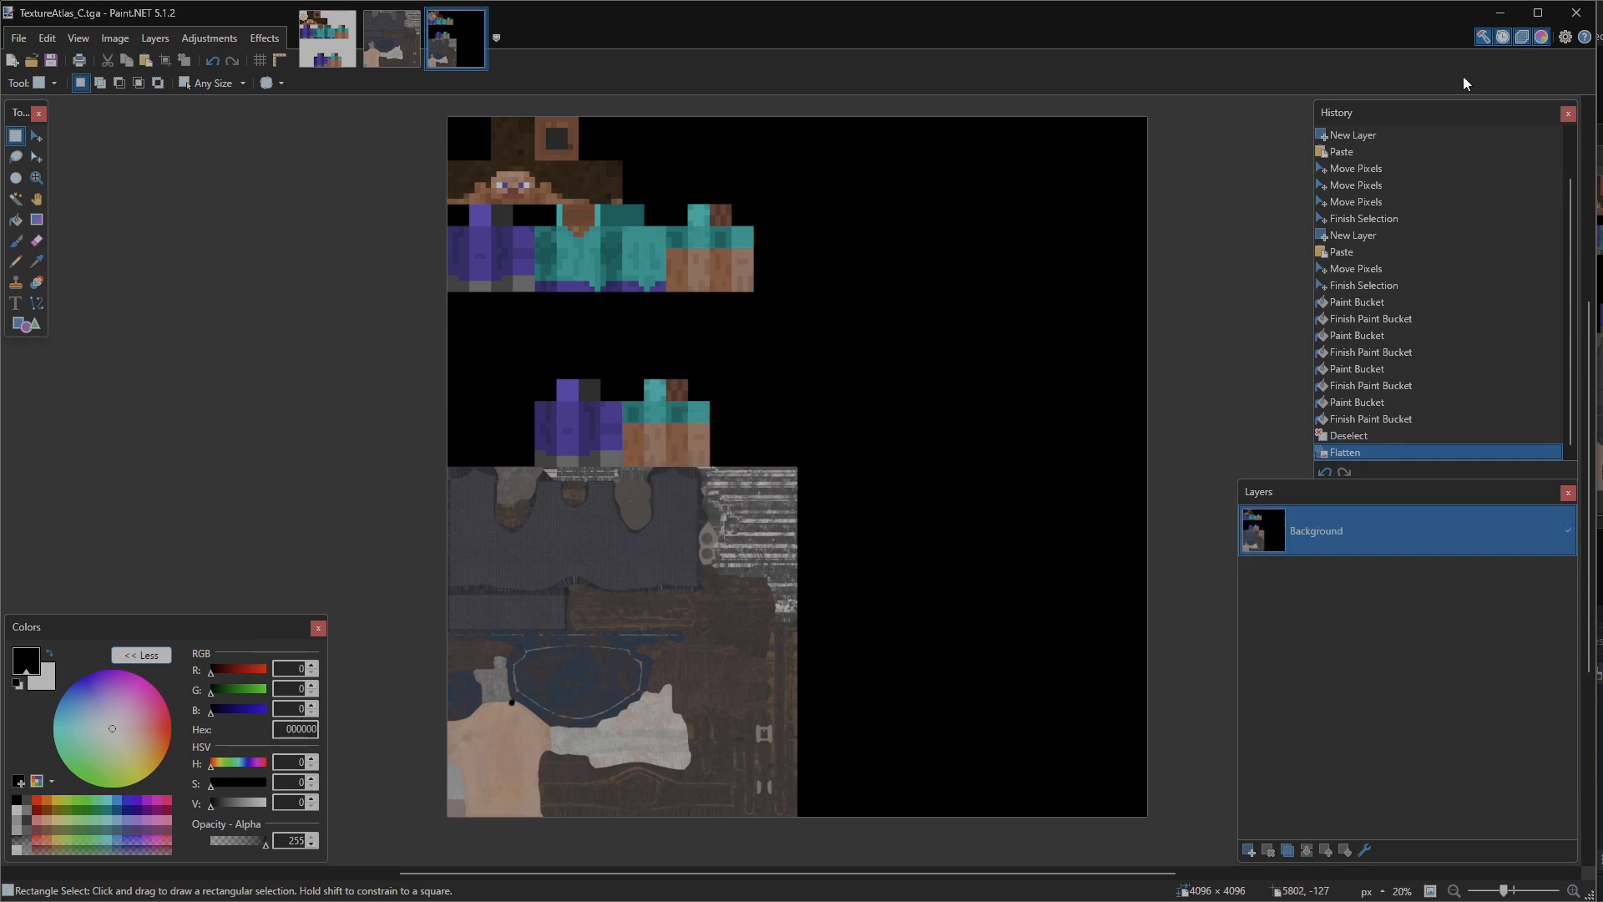
Switch to Blender's Shading workspace and delete the old Tops_C image texture node from the PC0000_00_TopsA material.
left_click(1501, 15)
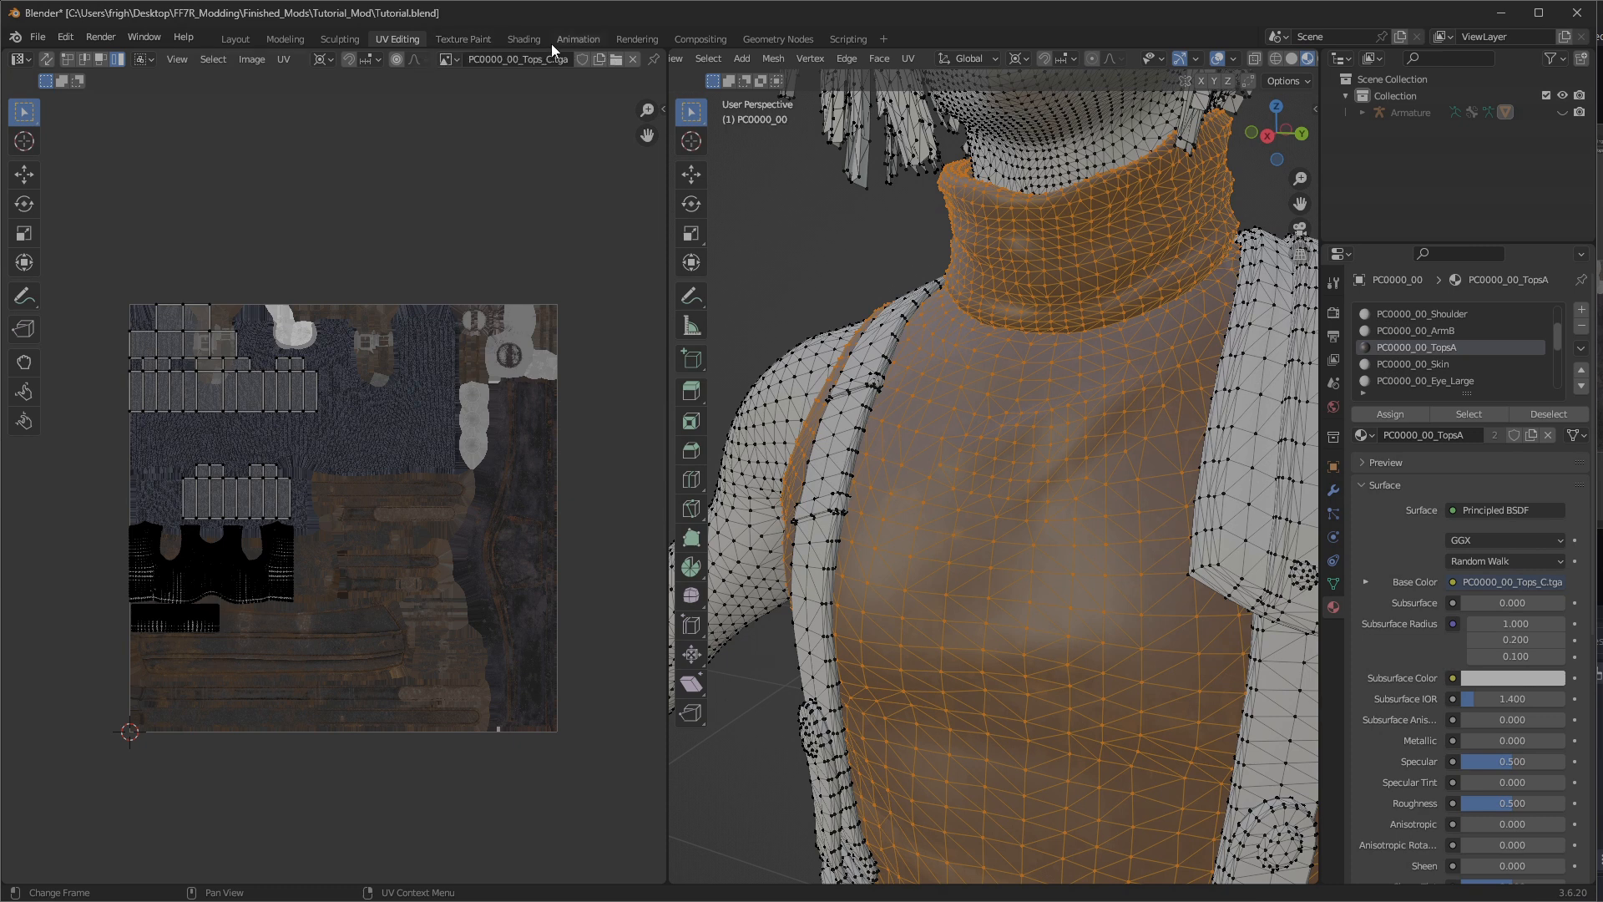
left_click(528, 38)
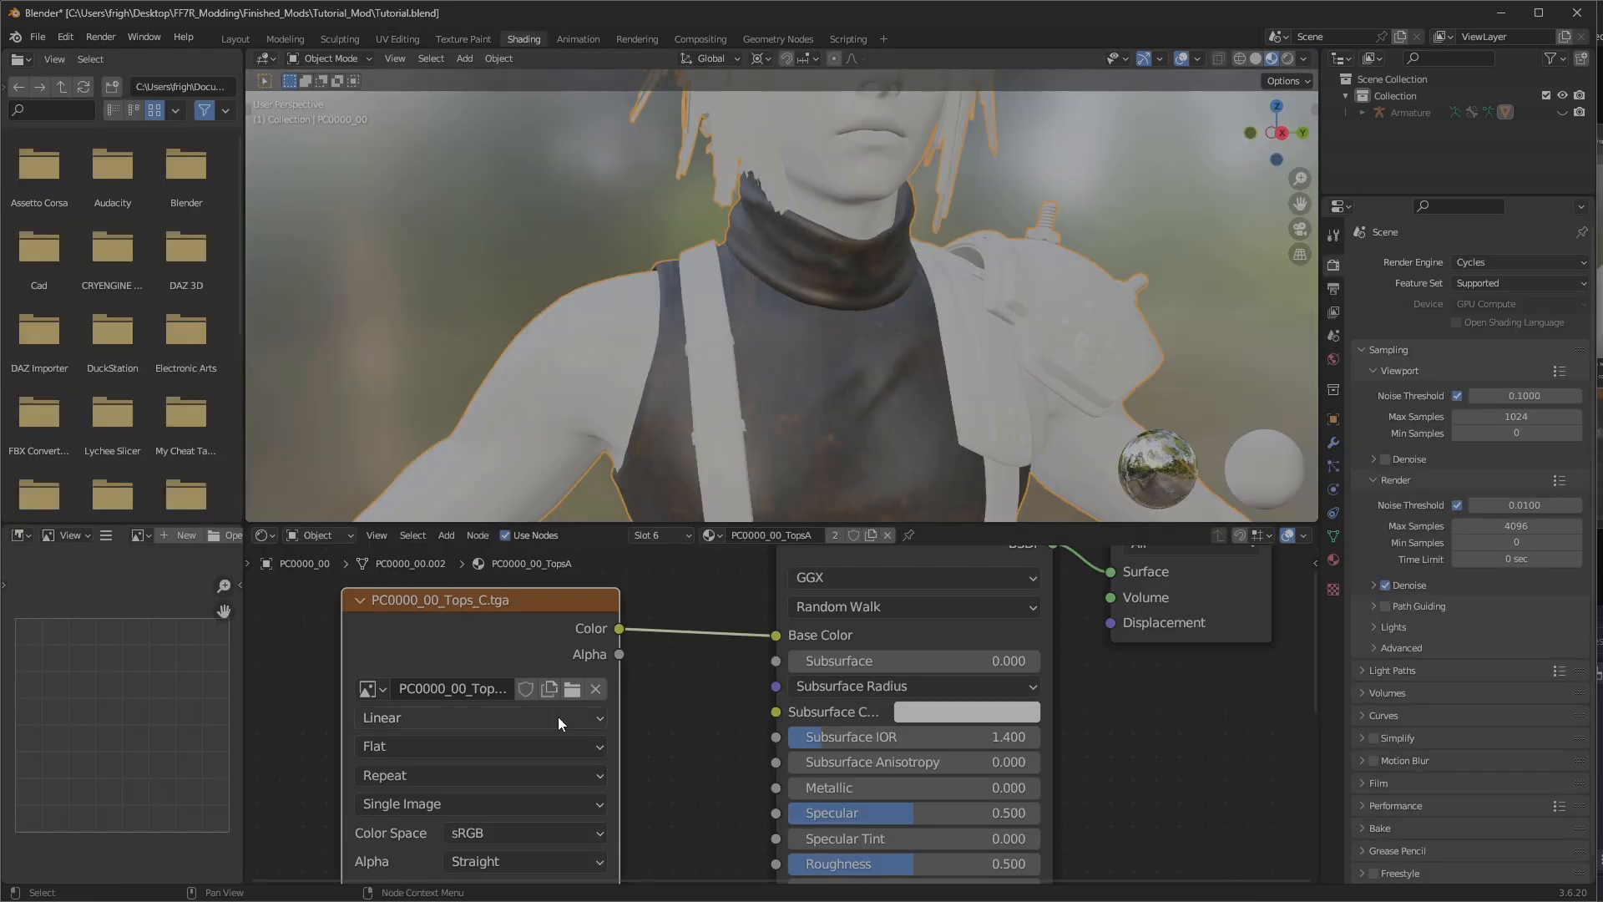
middle_click_drag(646, 701, 755, 664)
scroll(734, 683, "down", 1)
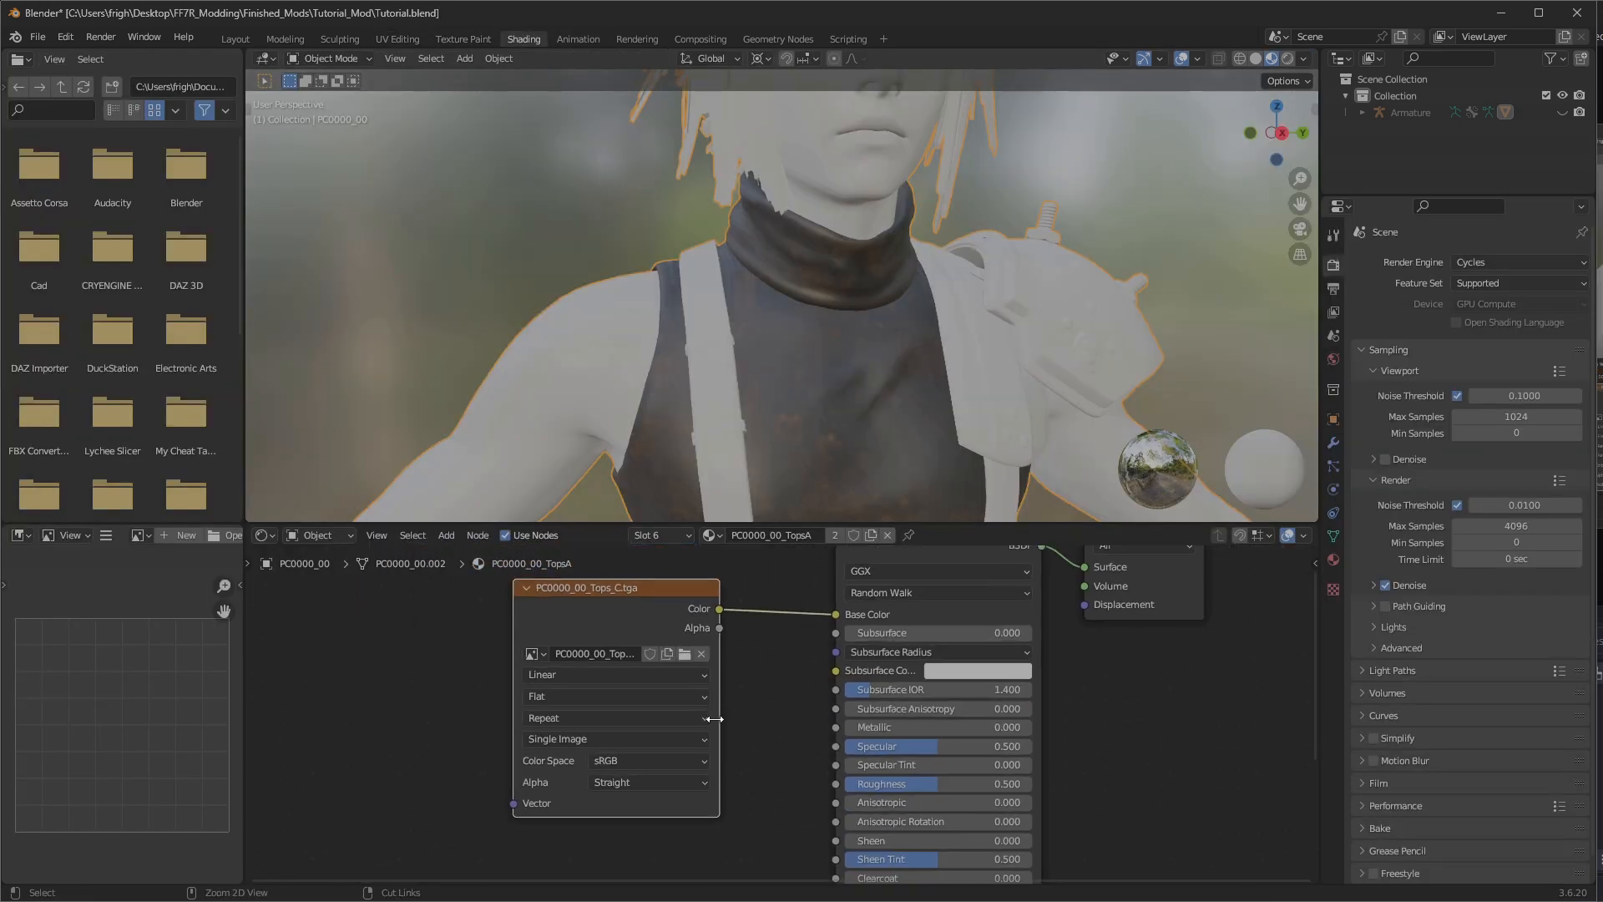
left_click(702, 654)
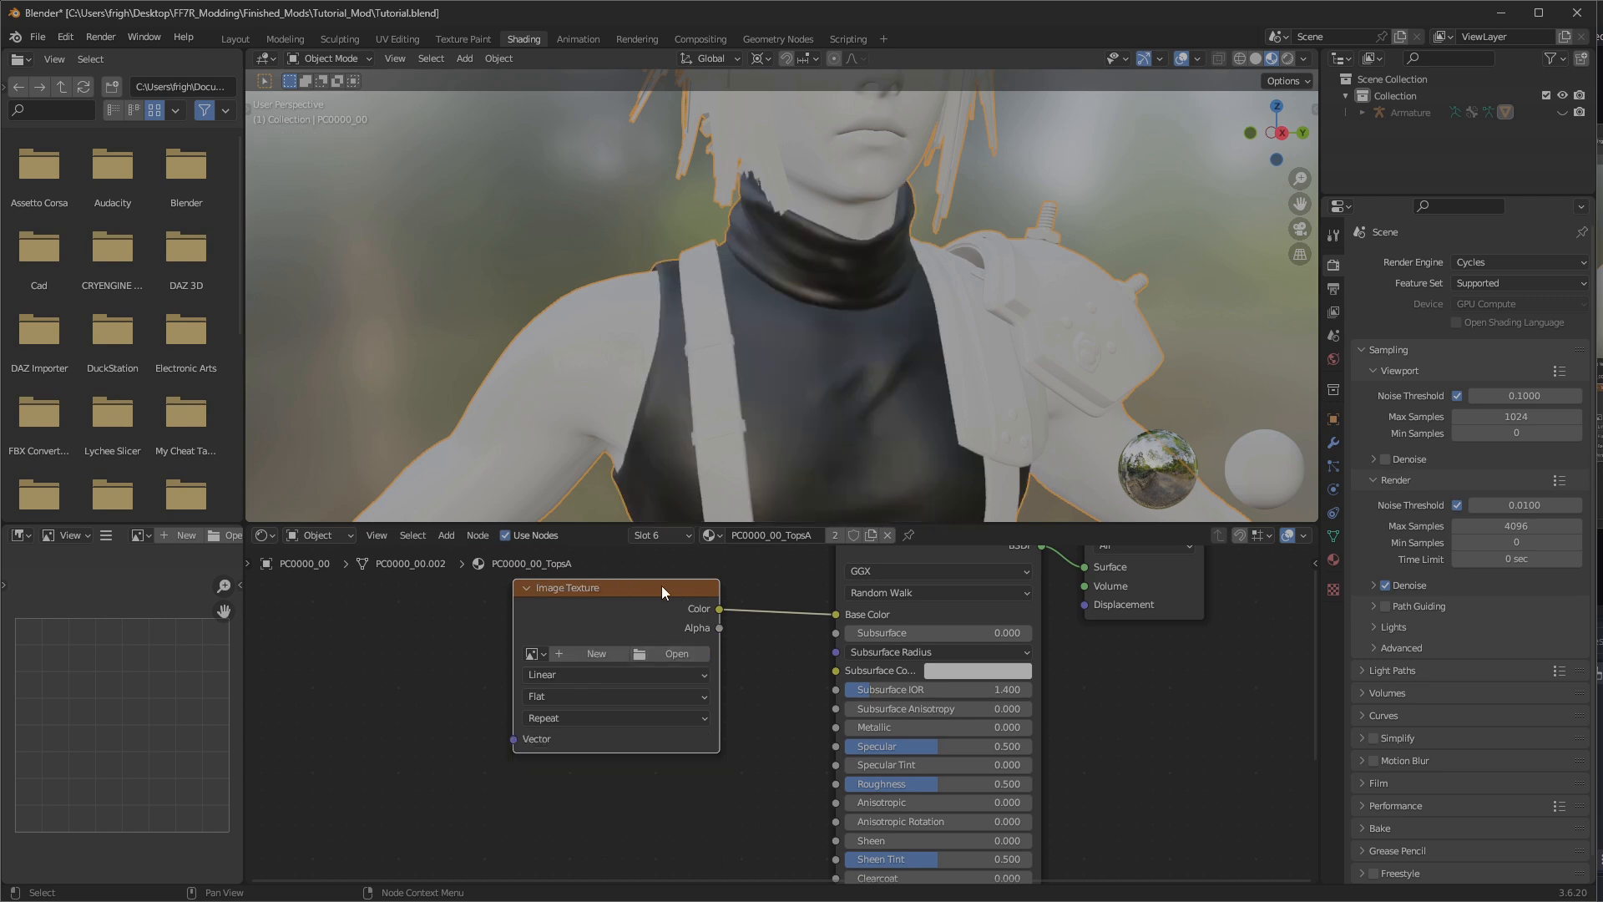
key("x")
Add TextureAtlas_C.tga from the Tutorial_Mod folder as an image texture node and connect its Color to the Base Color.
key("alt+Tab")
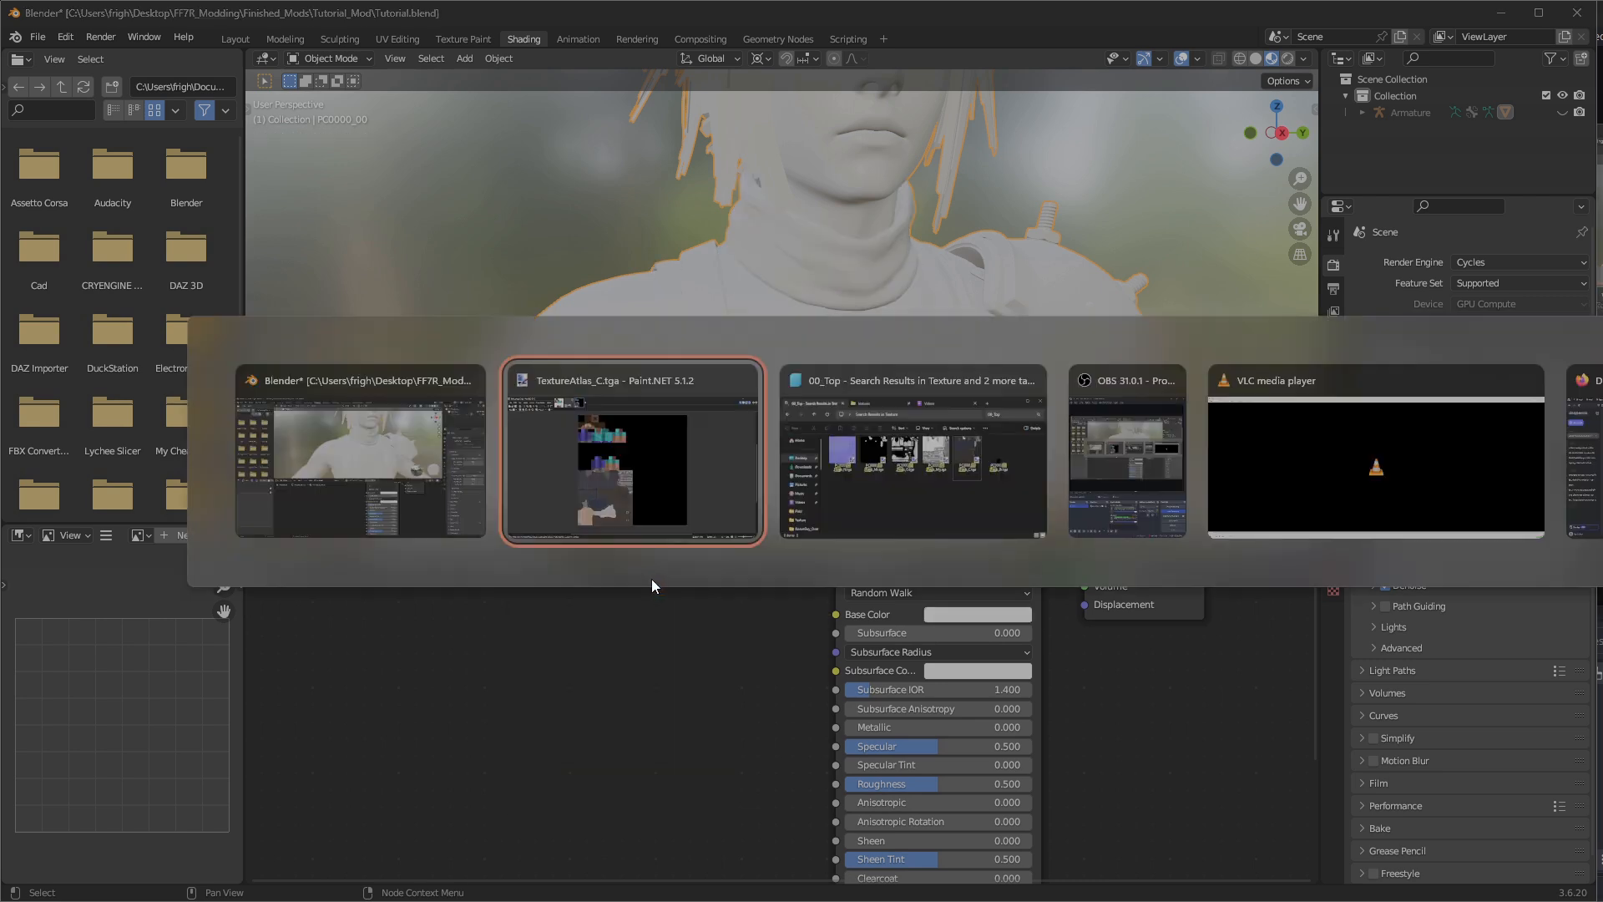
left_click(857, 494)
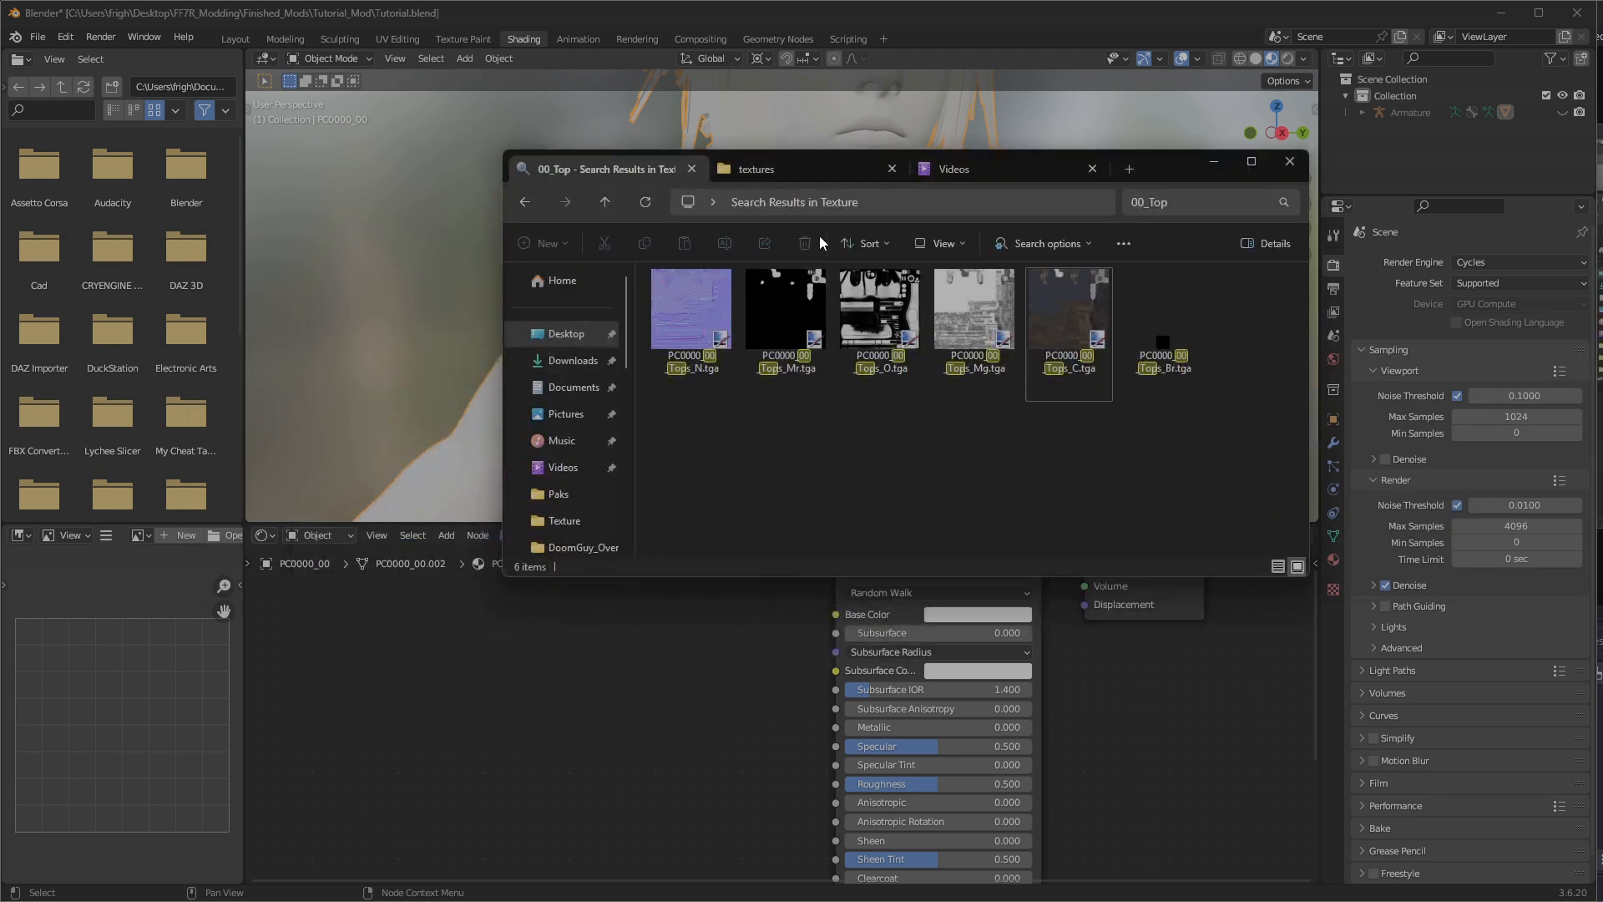
left_click(800, 169)
left_click(605, 203)
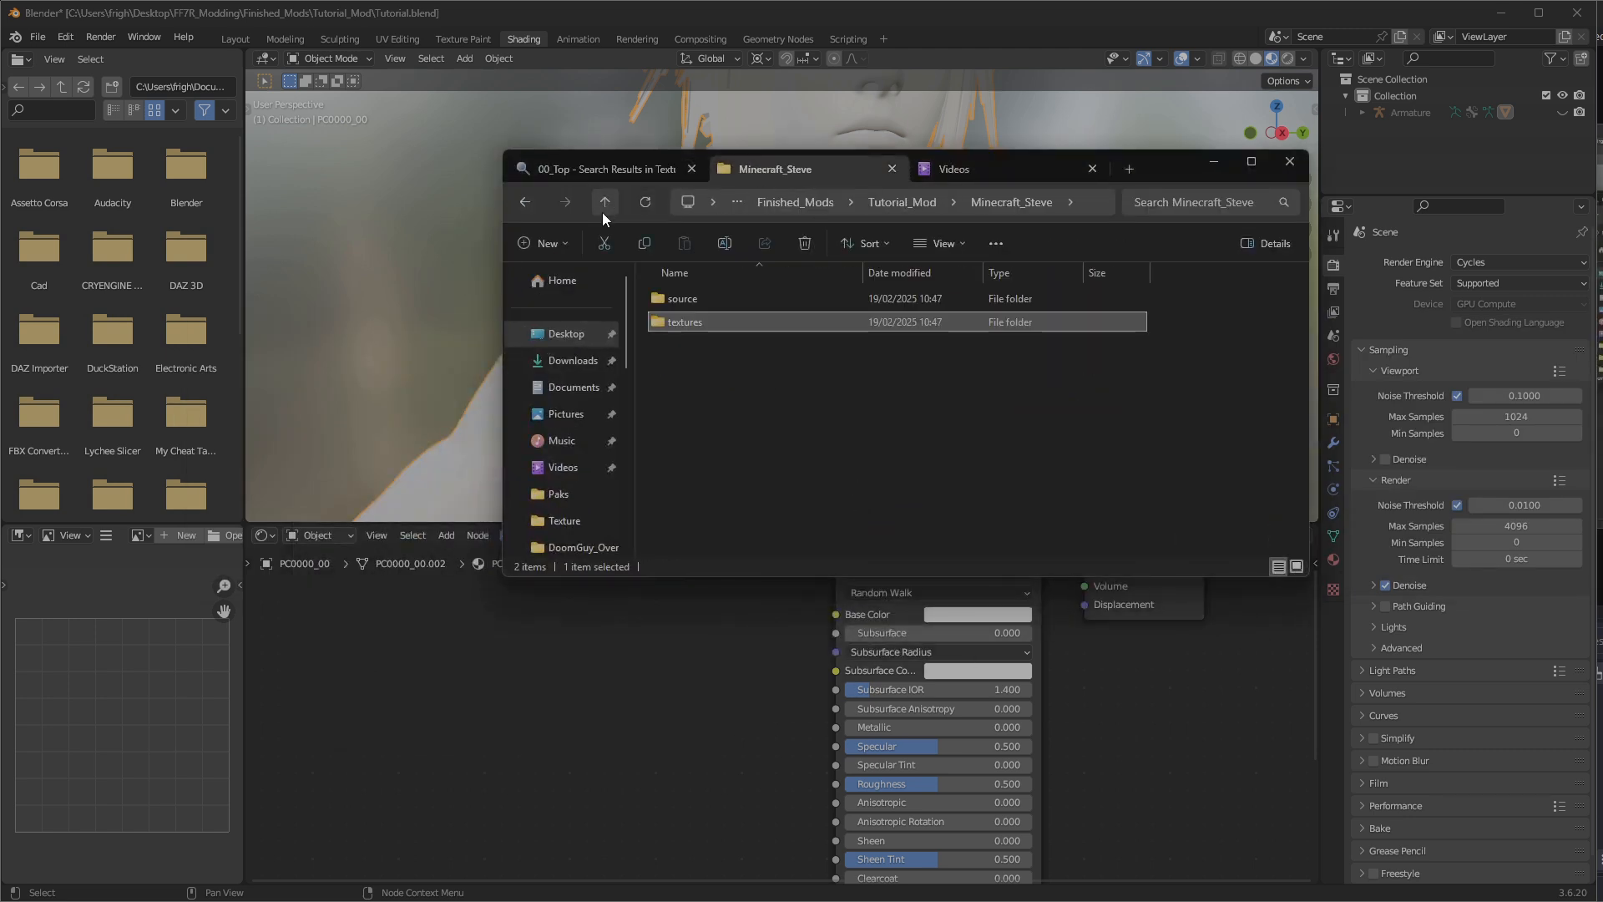
left_click(606, 203)
left_click_drag(879, 317, 519, 676)
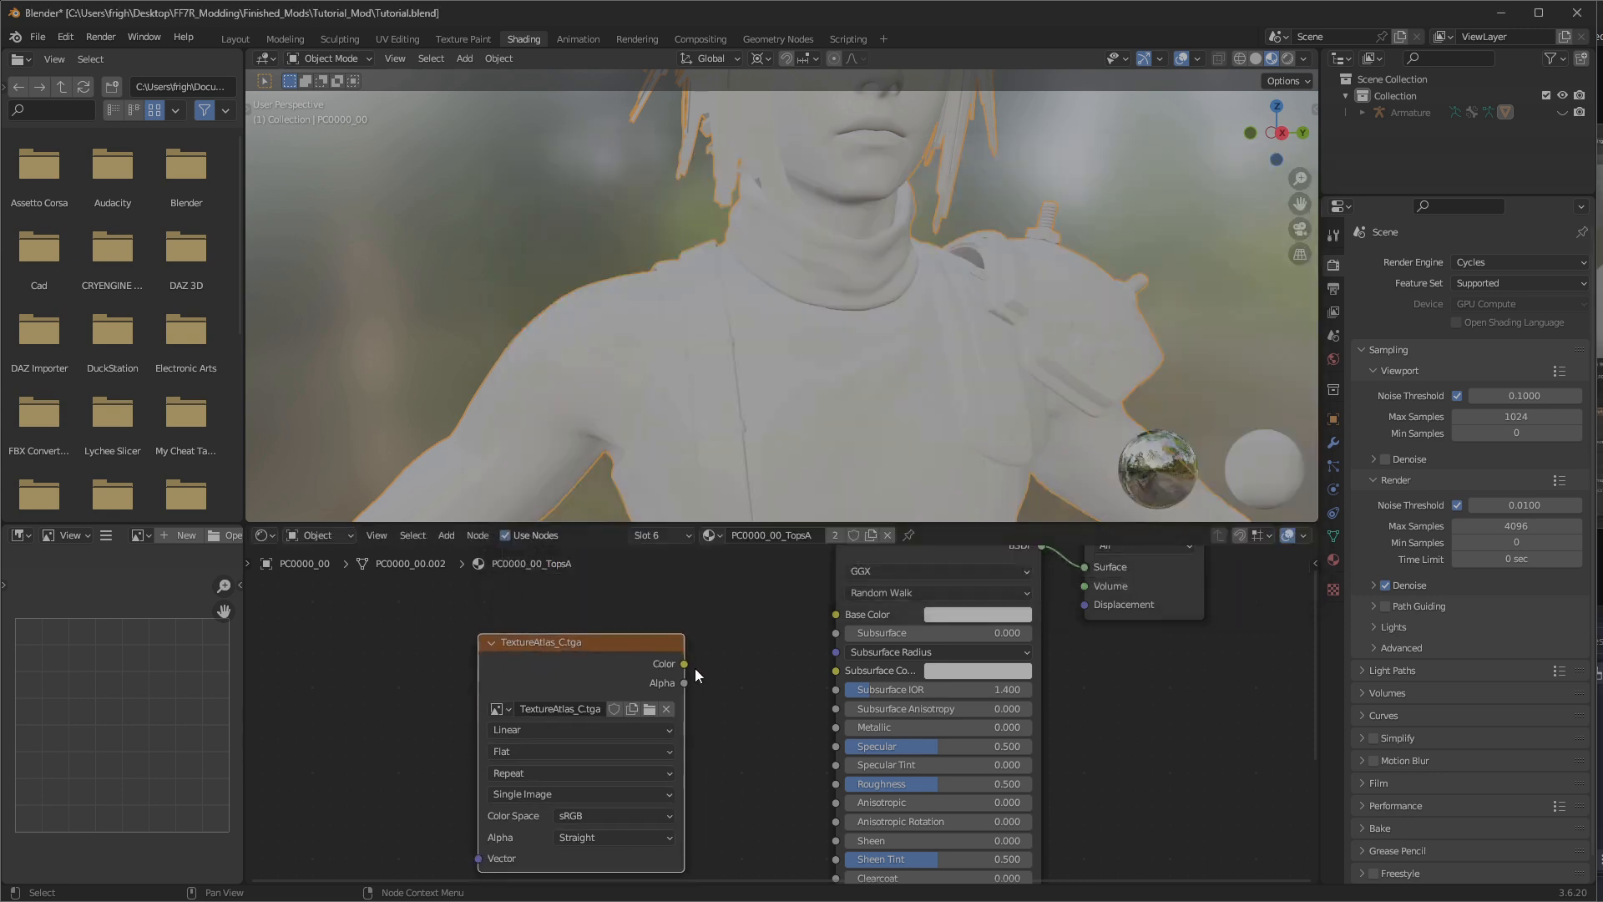
left_click_drag(685, 664, 836, 615)
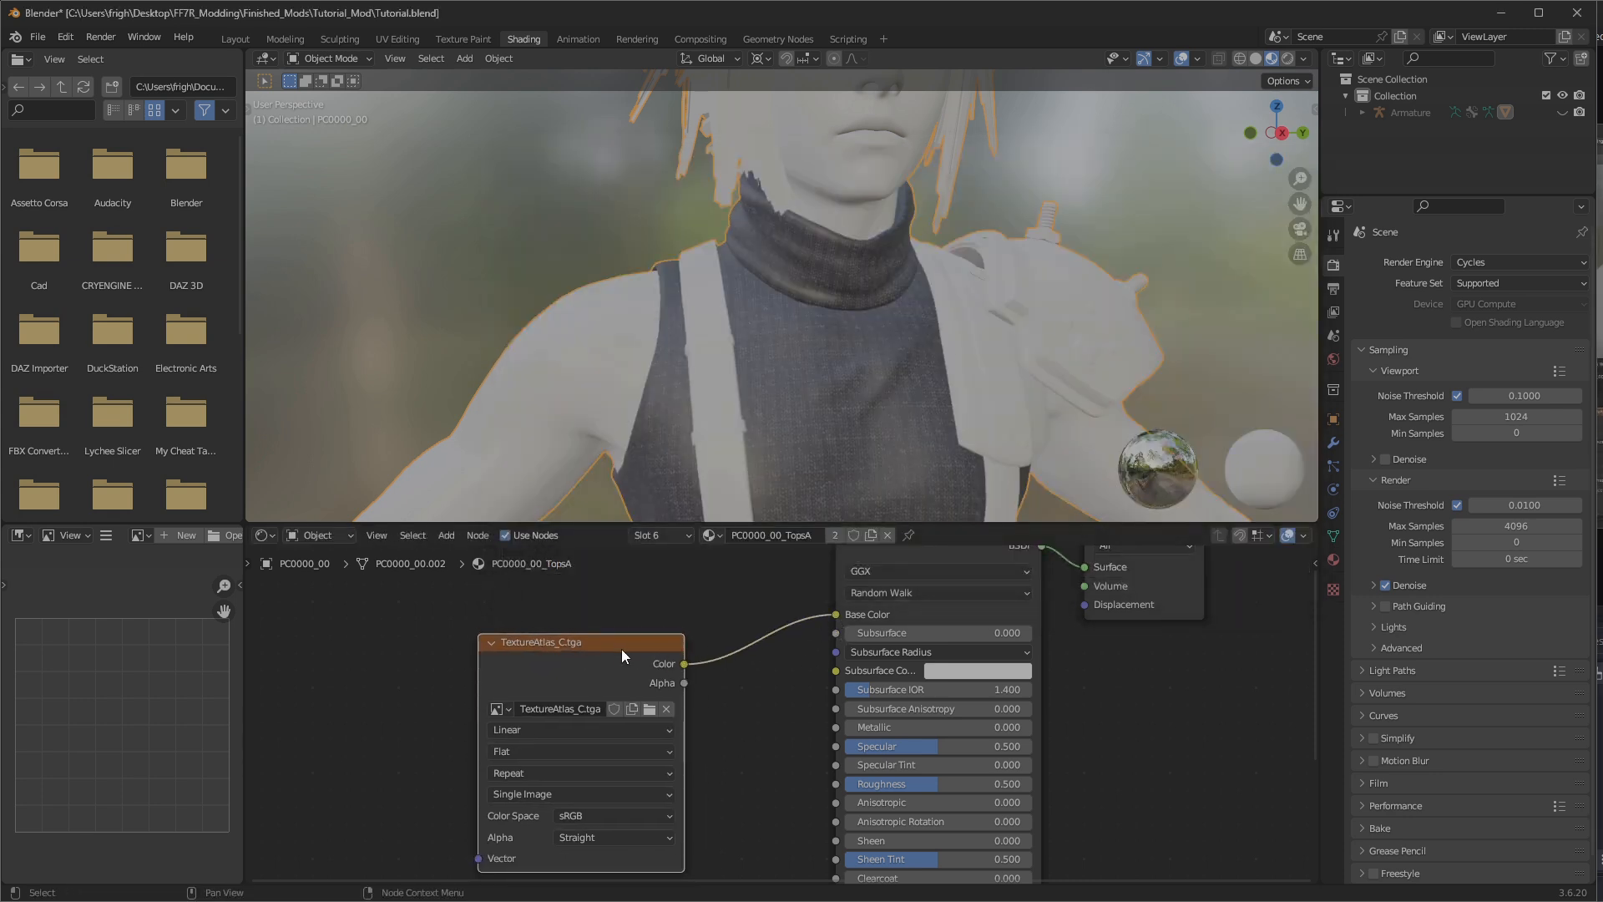
left_click_drag(621, 649, 624, 621)
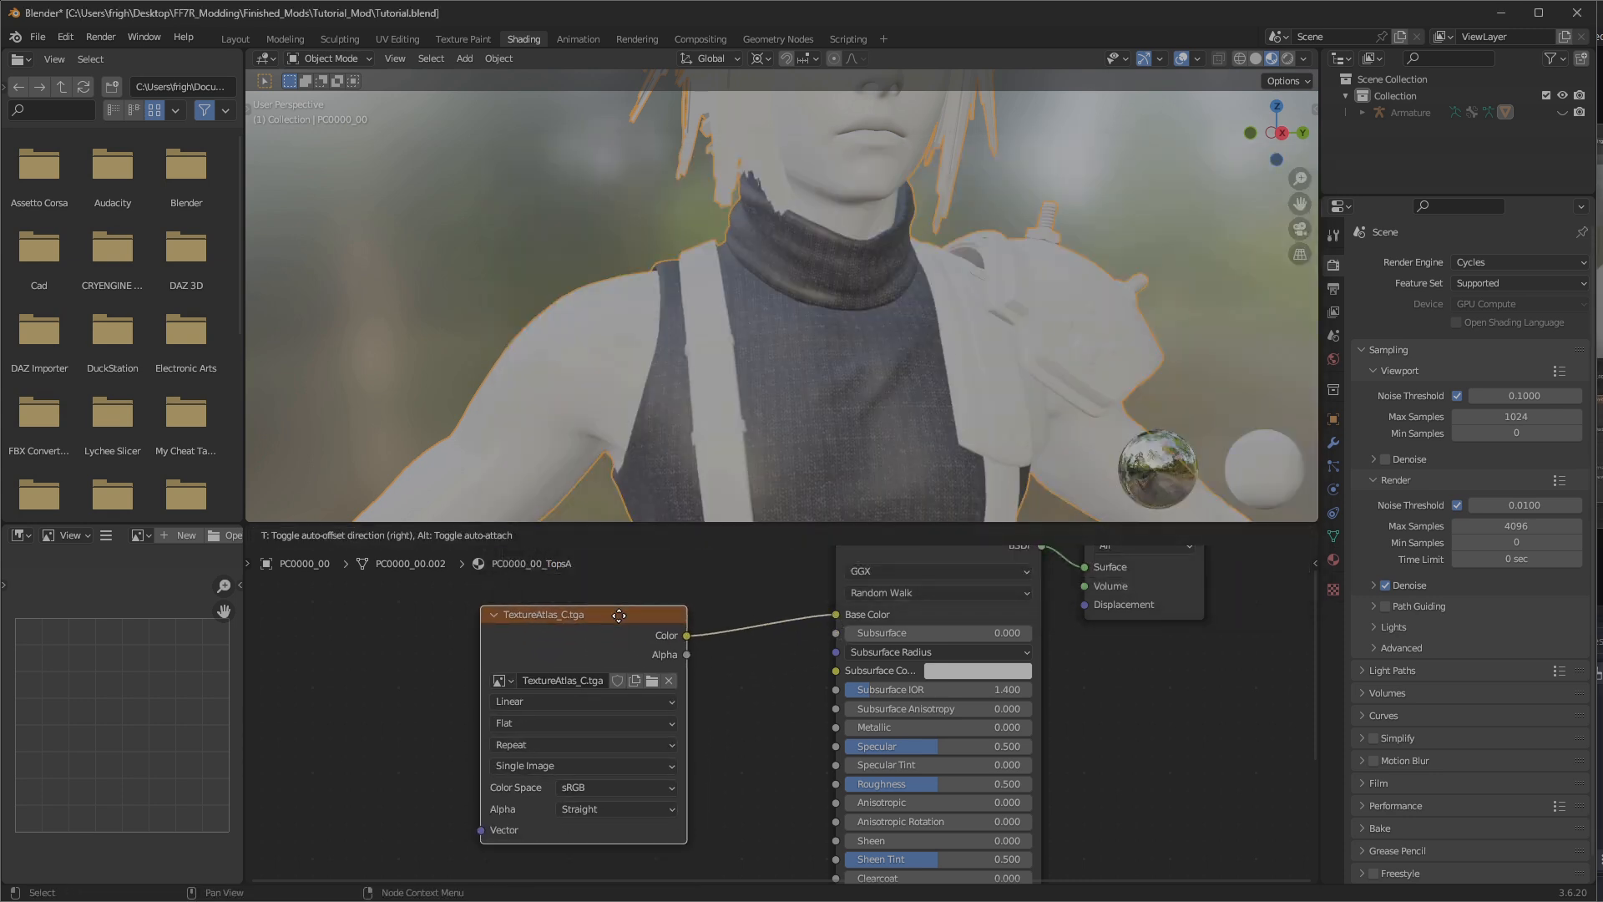
Inspect the atlas texture on the front and back of the character's top in the Layout workspace.
left_click(232, 39)
mouse_move(660, 222)
middle_mouse_down()
mouse_move(573, 222)
mouse_move(691, 393)
mouse_move(705, 323)
mouse_move(609, 319)
mouse_move(648, 462)
mouse_move(687, 376)
middle_mouse_up()
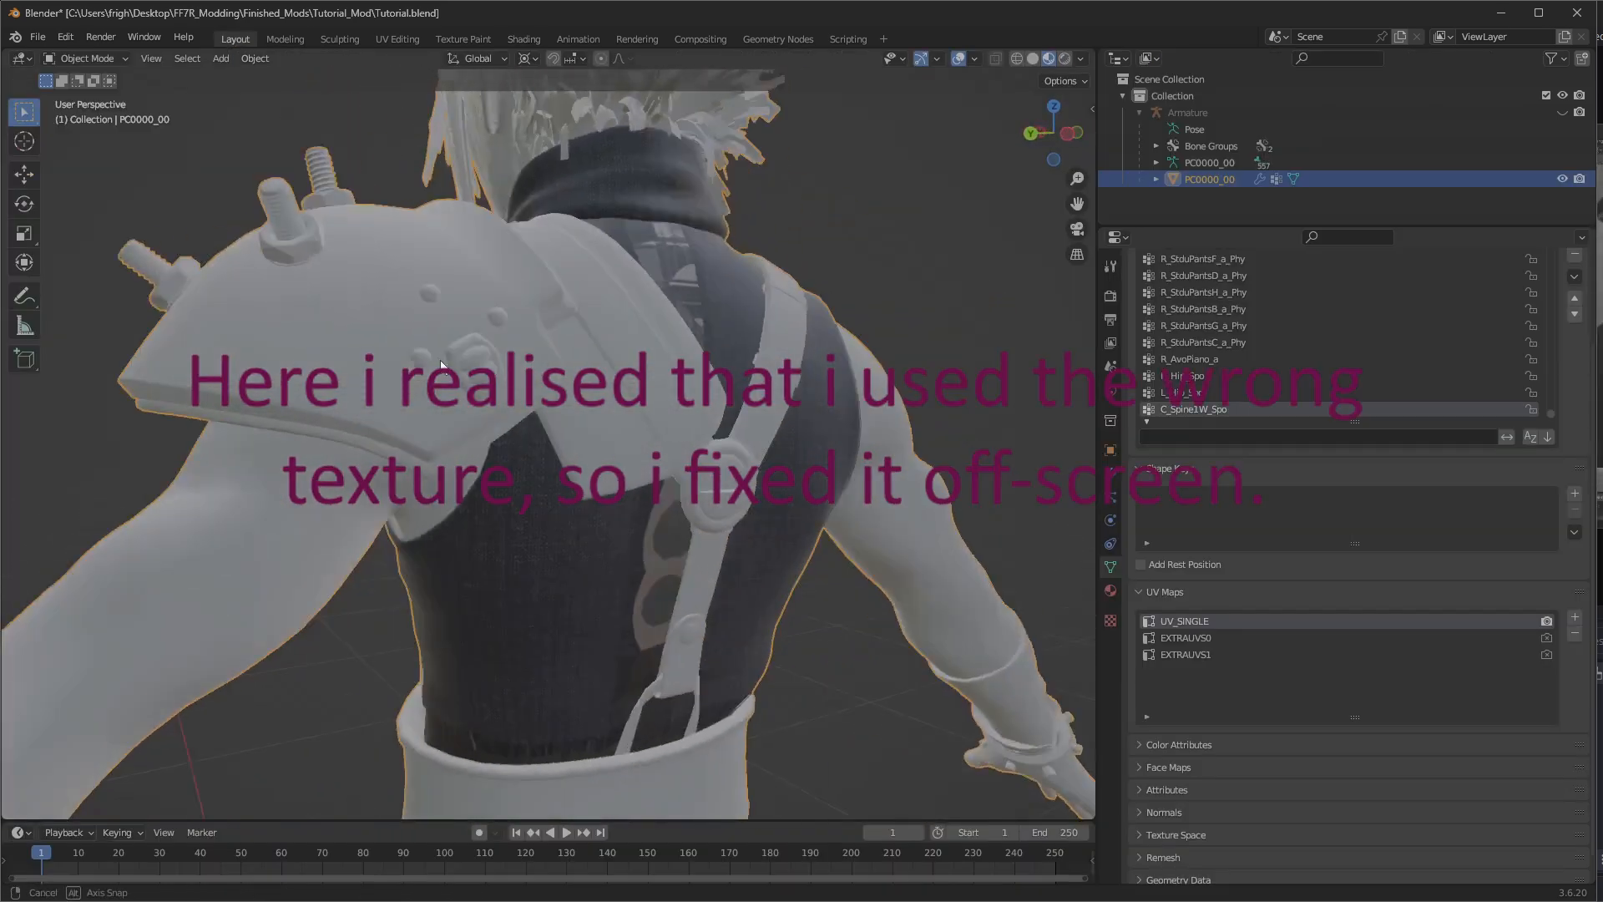
mouse_move(468, 380)
middle_mouse_down()
mouse_move(344, 383)
mouse_move(424, 349)
mouse_move(478, 353)
middle_mouse_up()
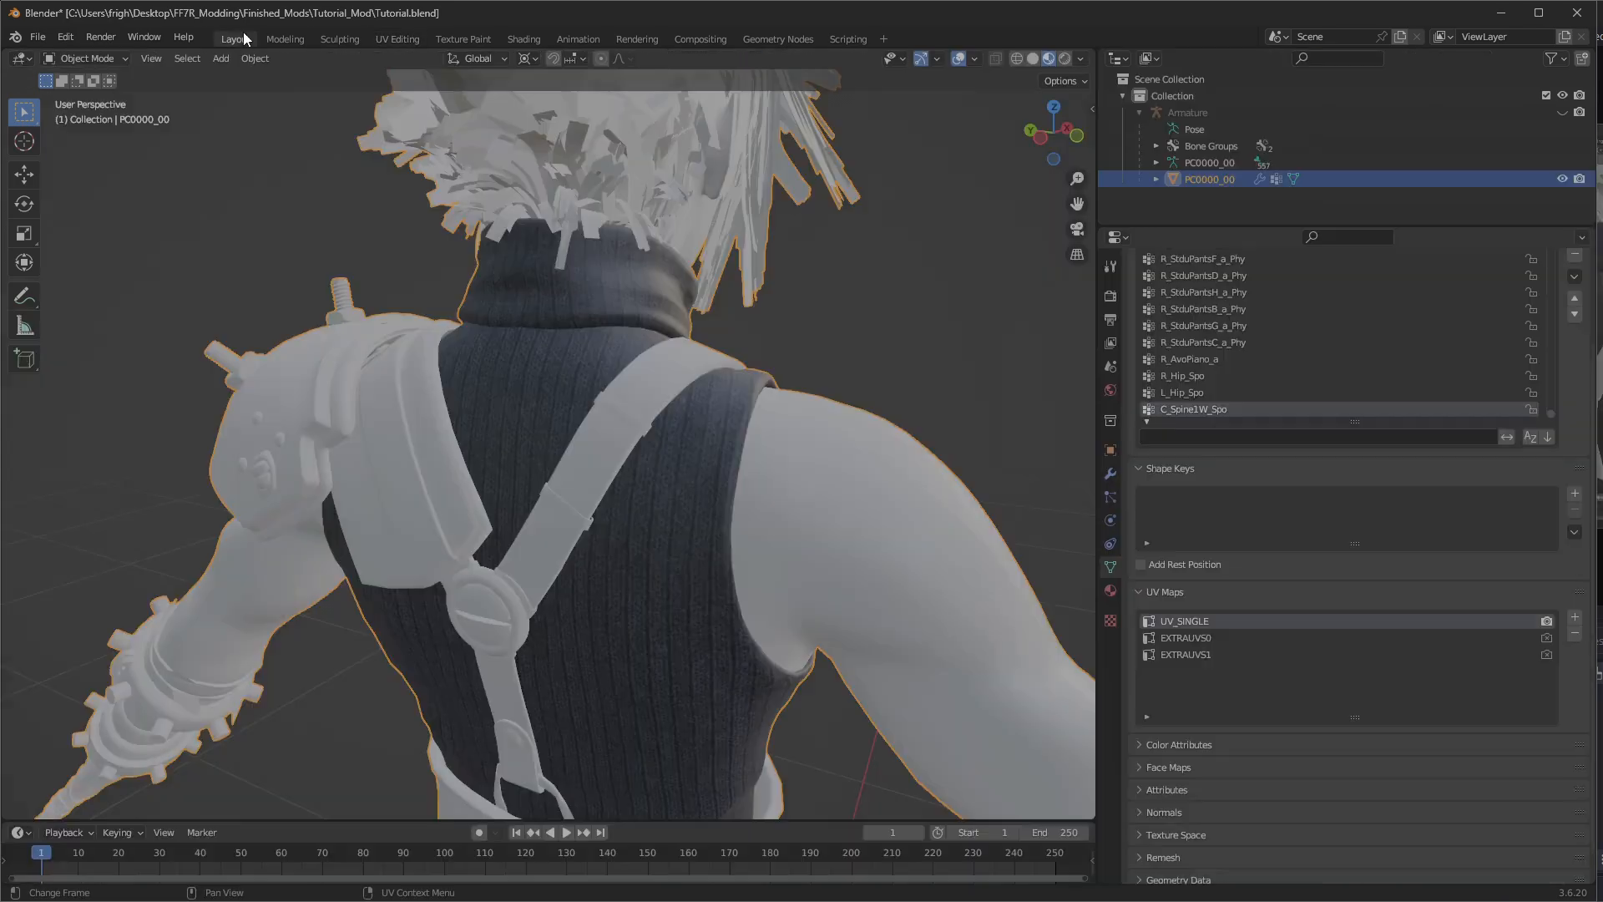
middle_click_drag(609, 375, 804, 434)
Examine the atlas texture on the front of the character's top and the Steve model above the hair.
key("alt+Tab")
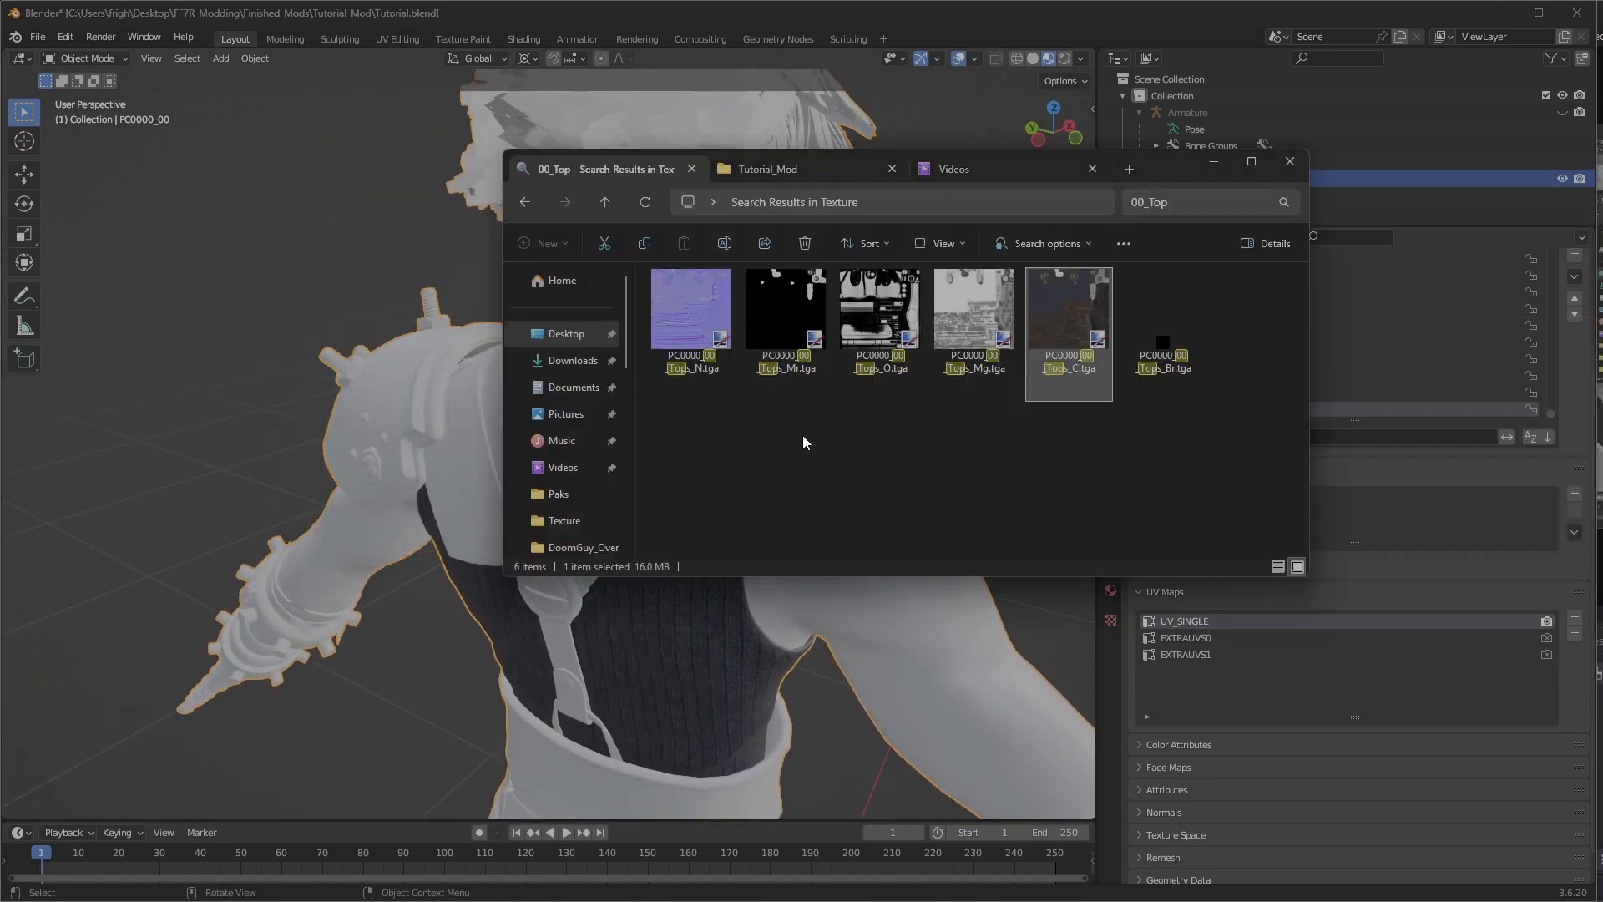
key("alt+Tab")
middle_click_drag(561, 415, 748, 497)
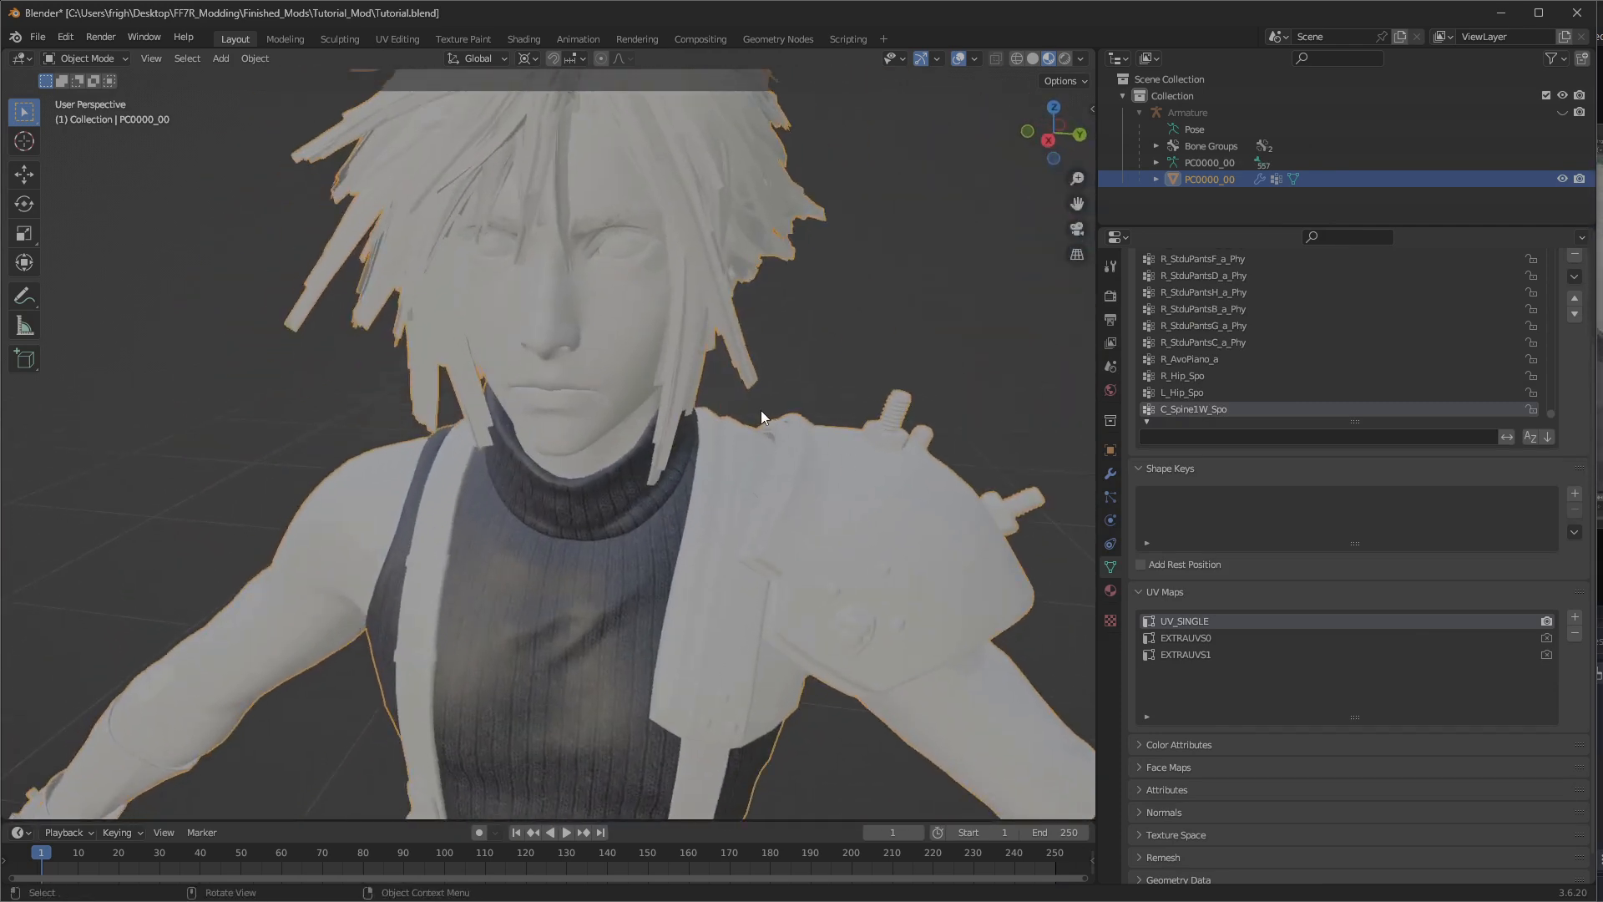
middle_click_drag(761, 415, 707, 244)
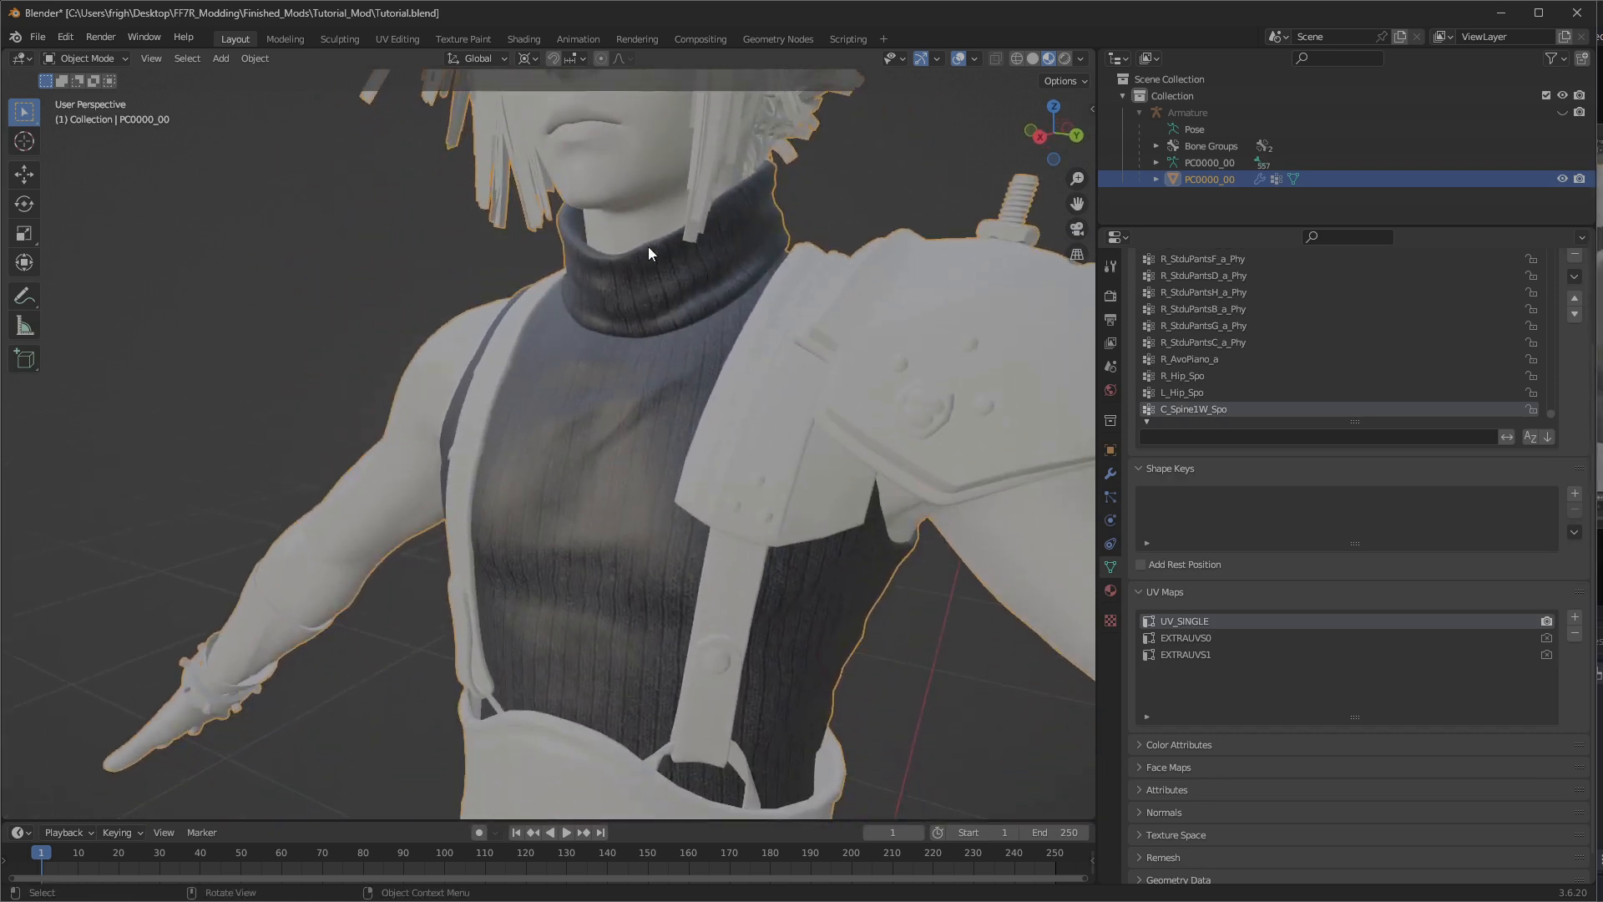
middle_click_drag(693, 448, 836, 316)
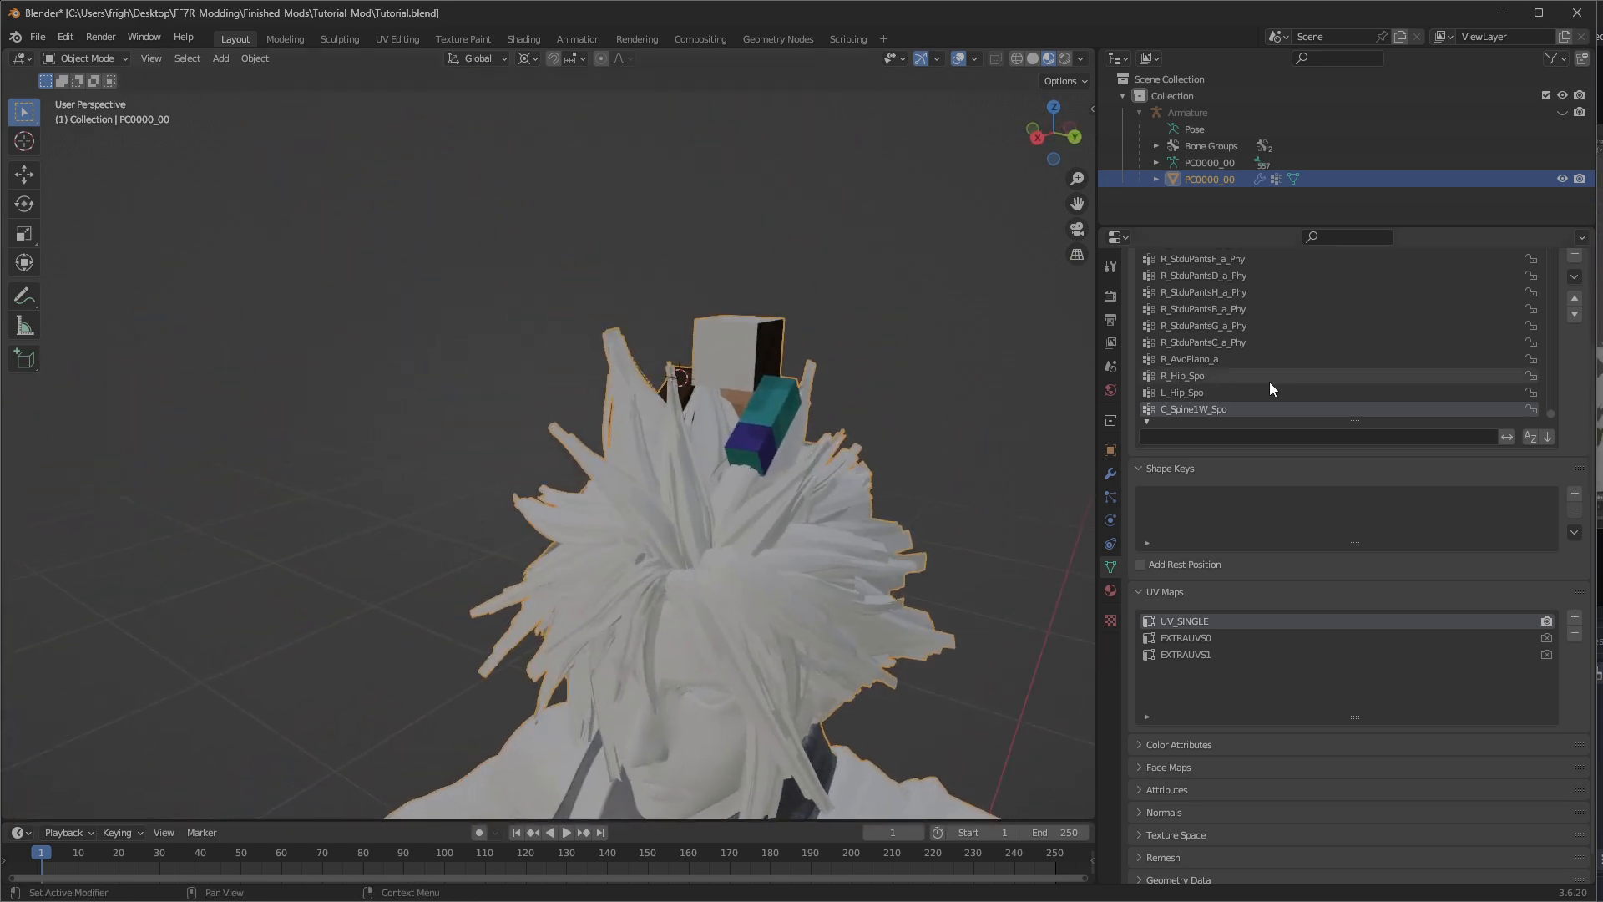
middle_click_drag(839, 472, 783, 465)
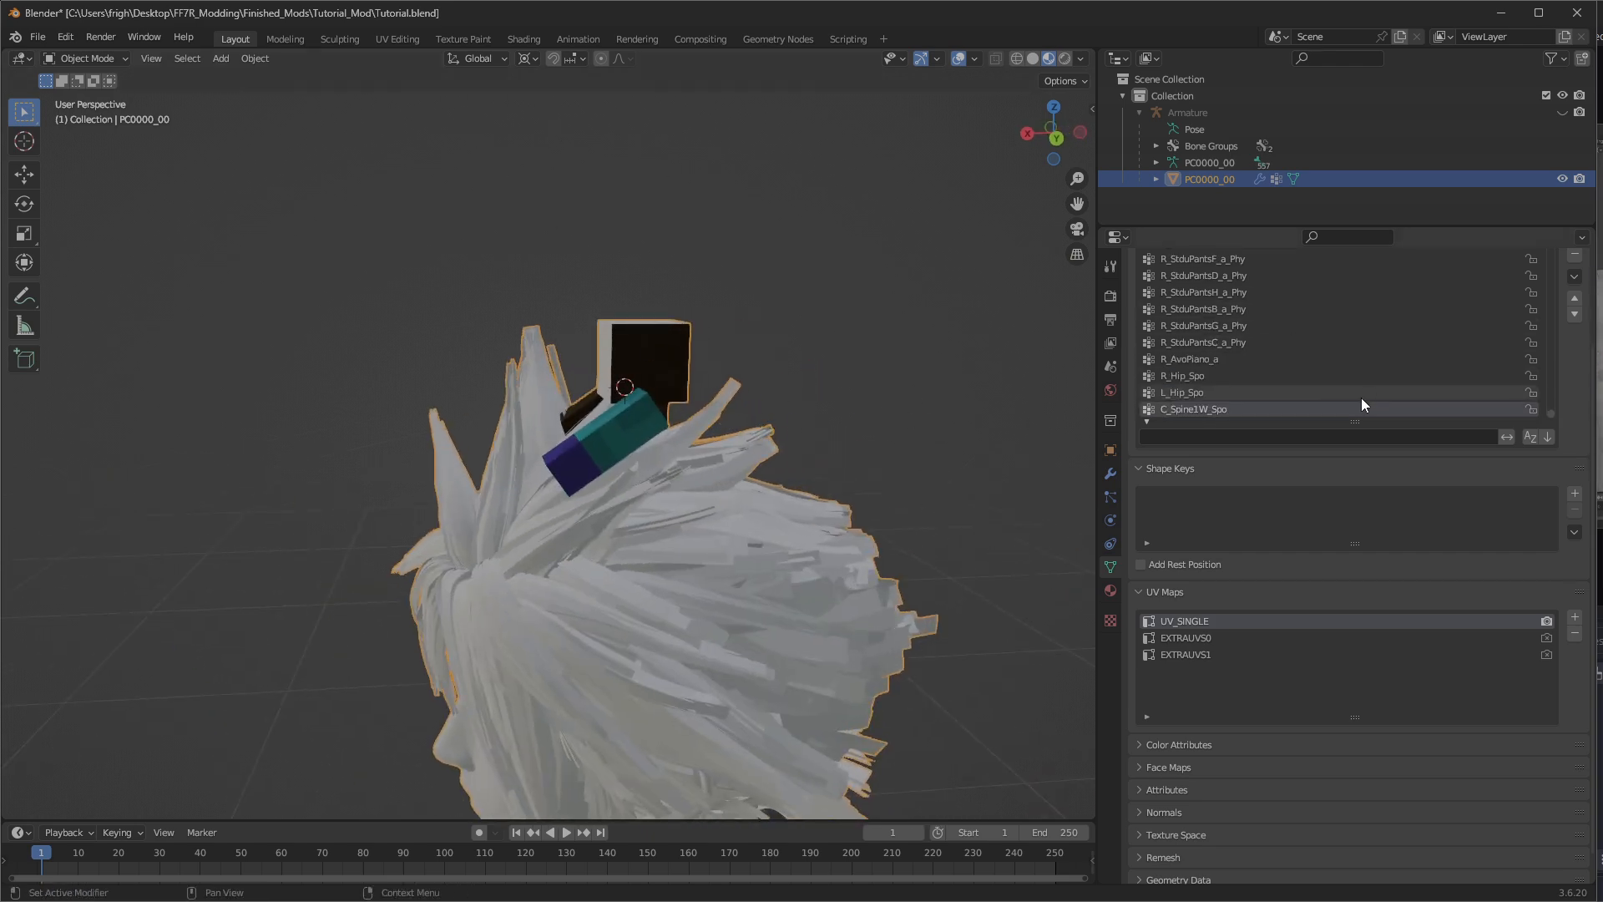
Show the material slots of PC0000_00 and select the 02 - Default slot at the end of the list.
left_click(1111, 592)
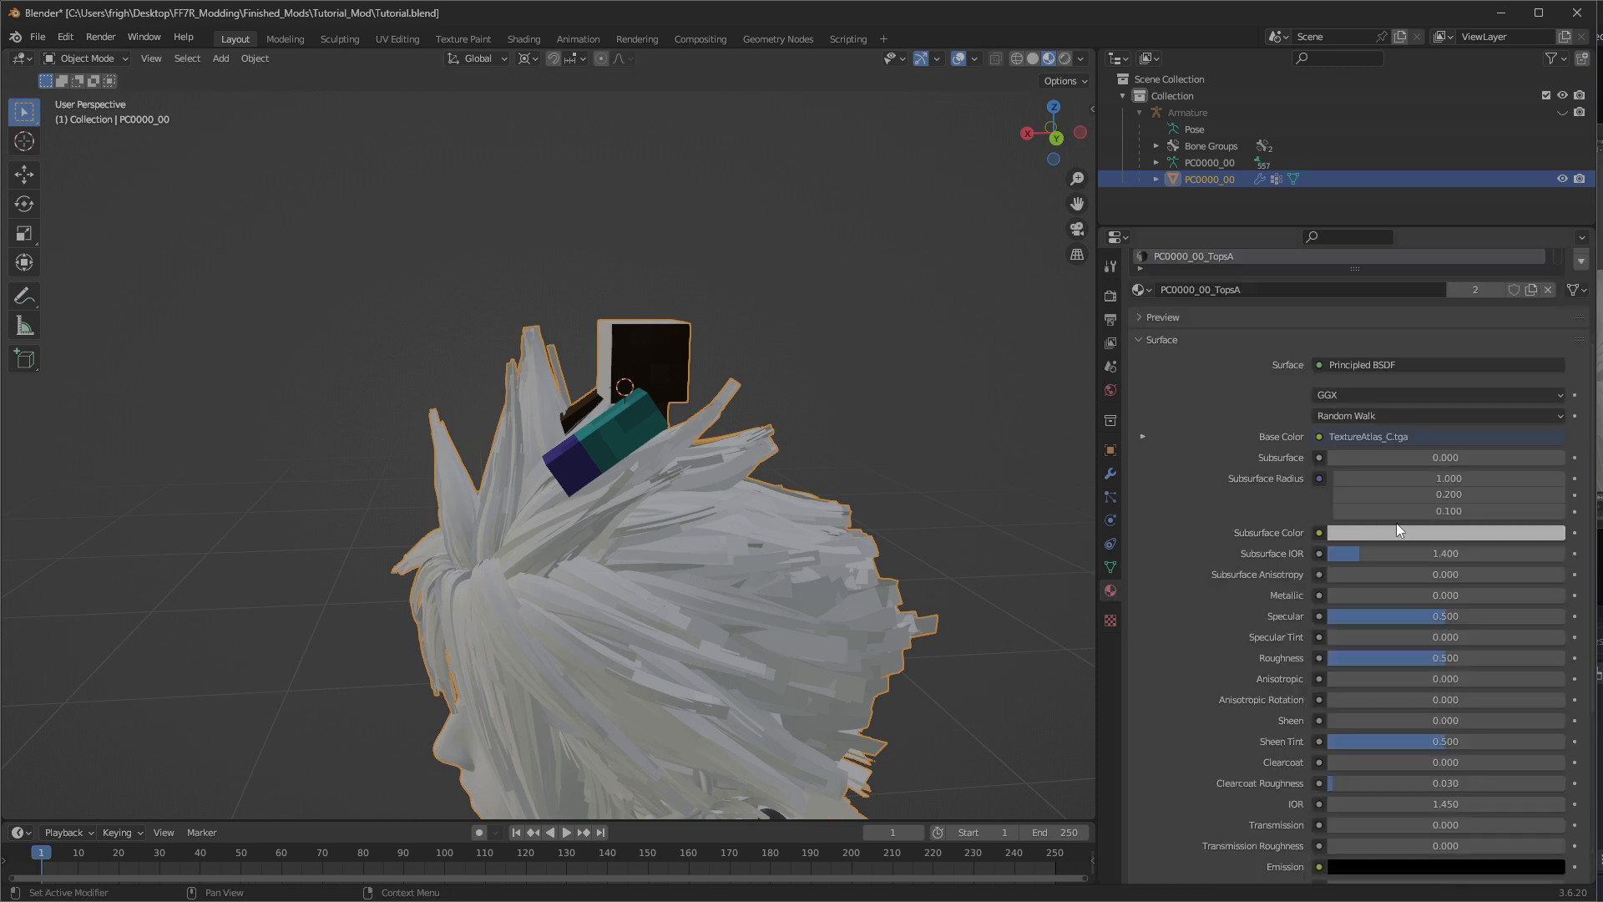
left_click(1139, 449)
scroll(1321, 351, "down", 5)
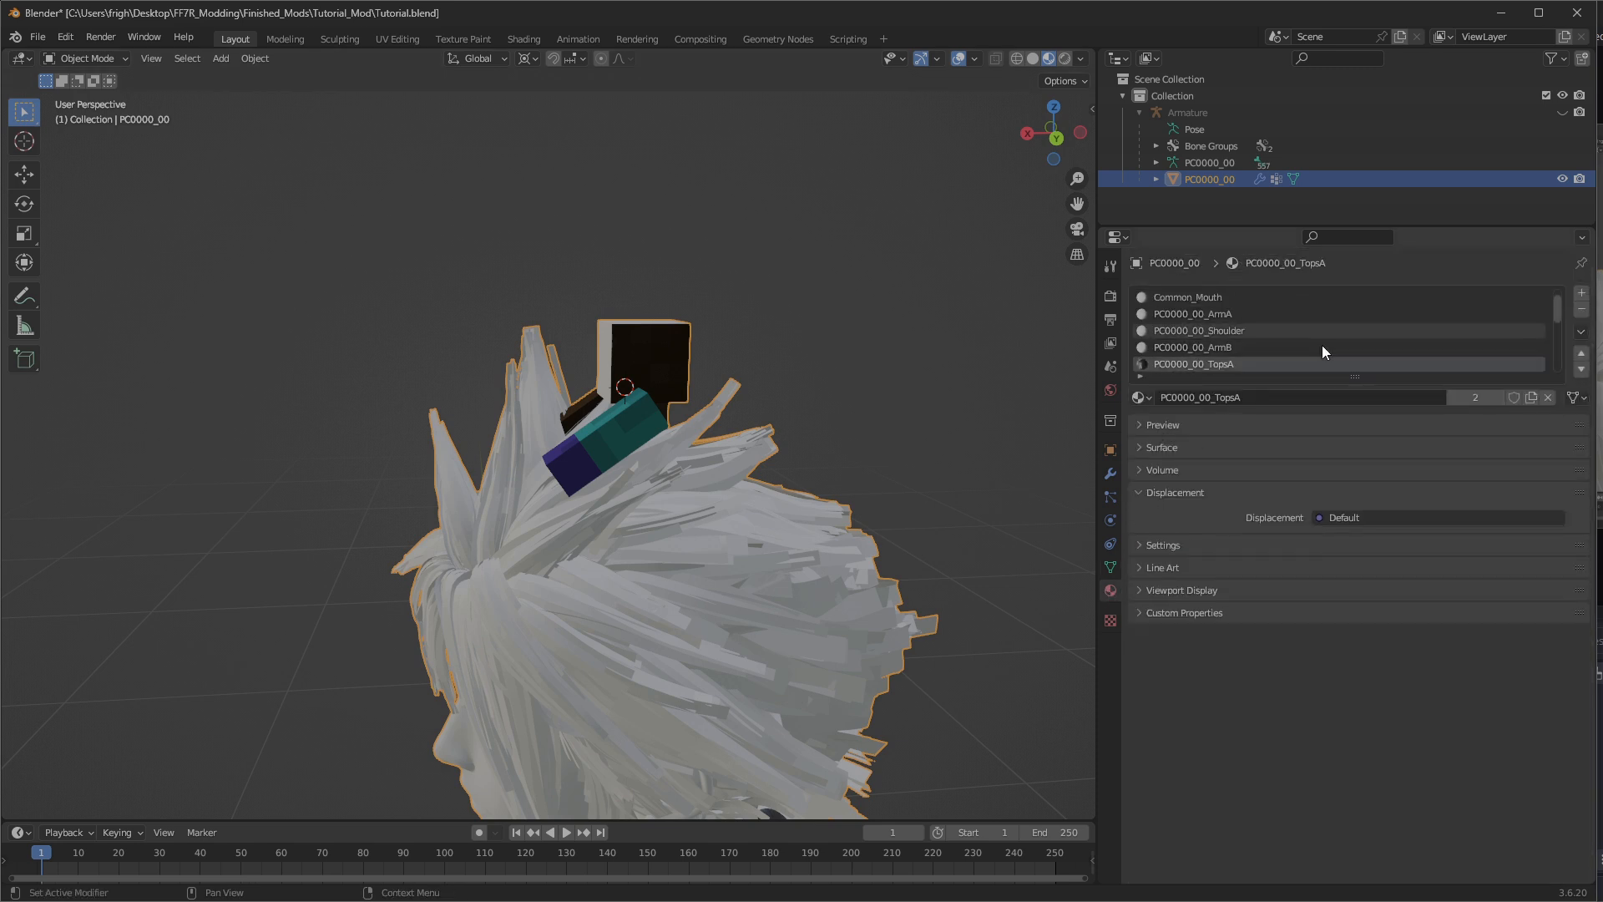
left_click(1236, 364)
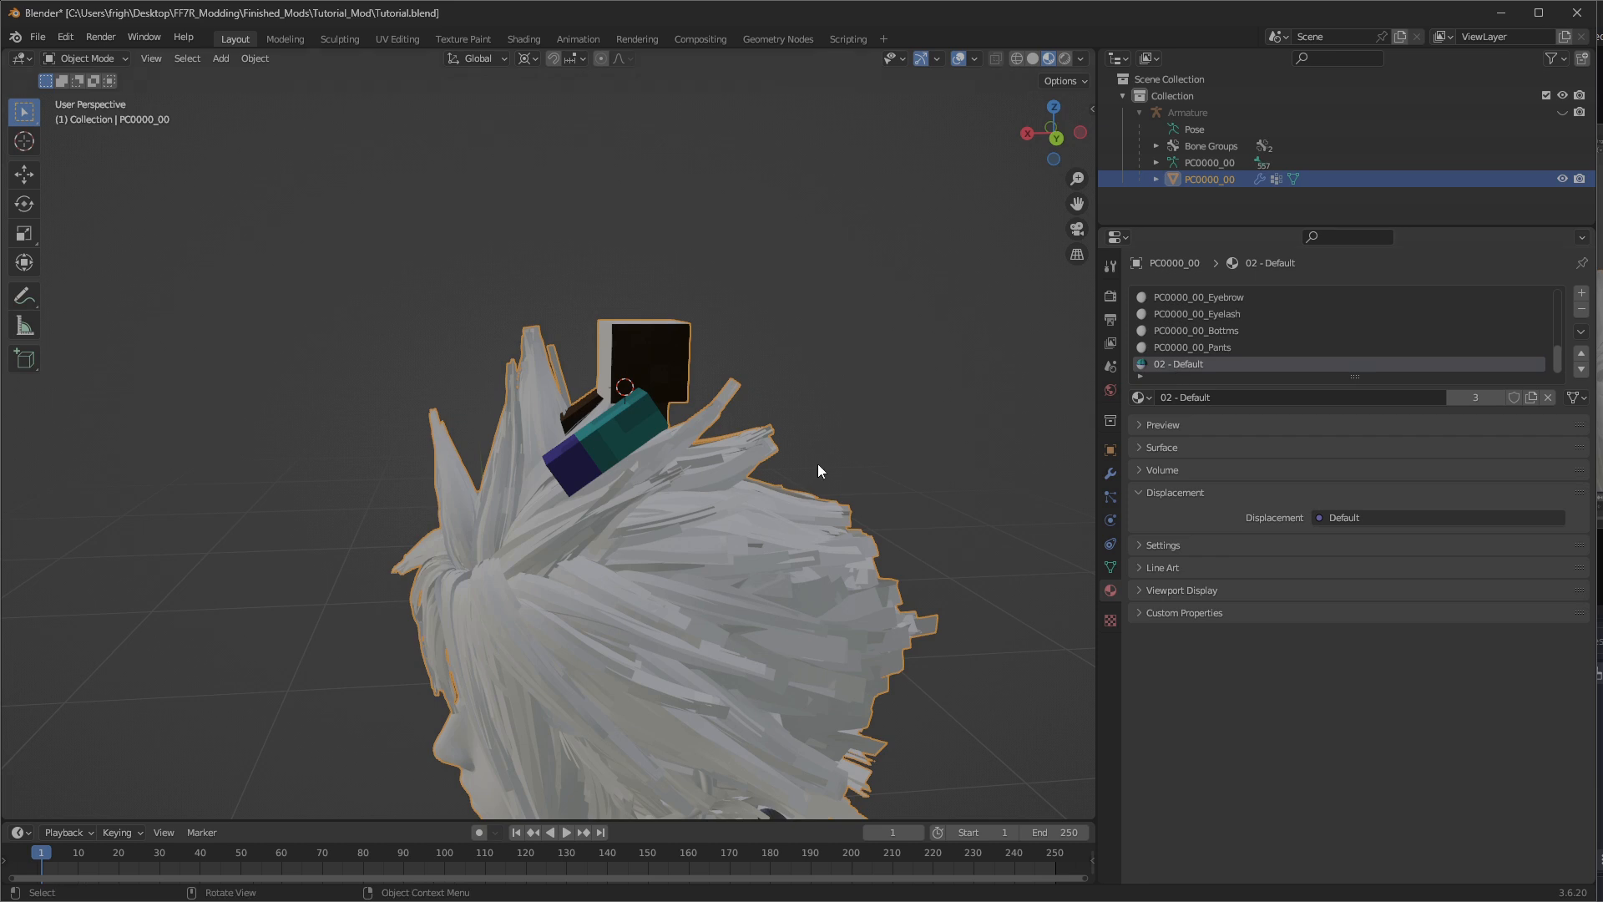
middle_click_drag(656, 437, 868, 453)
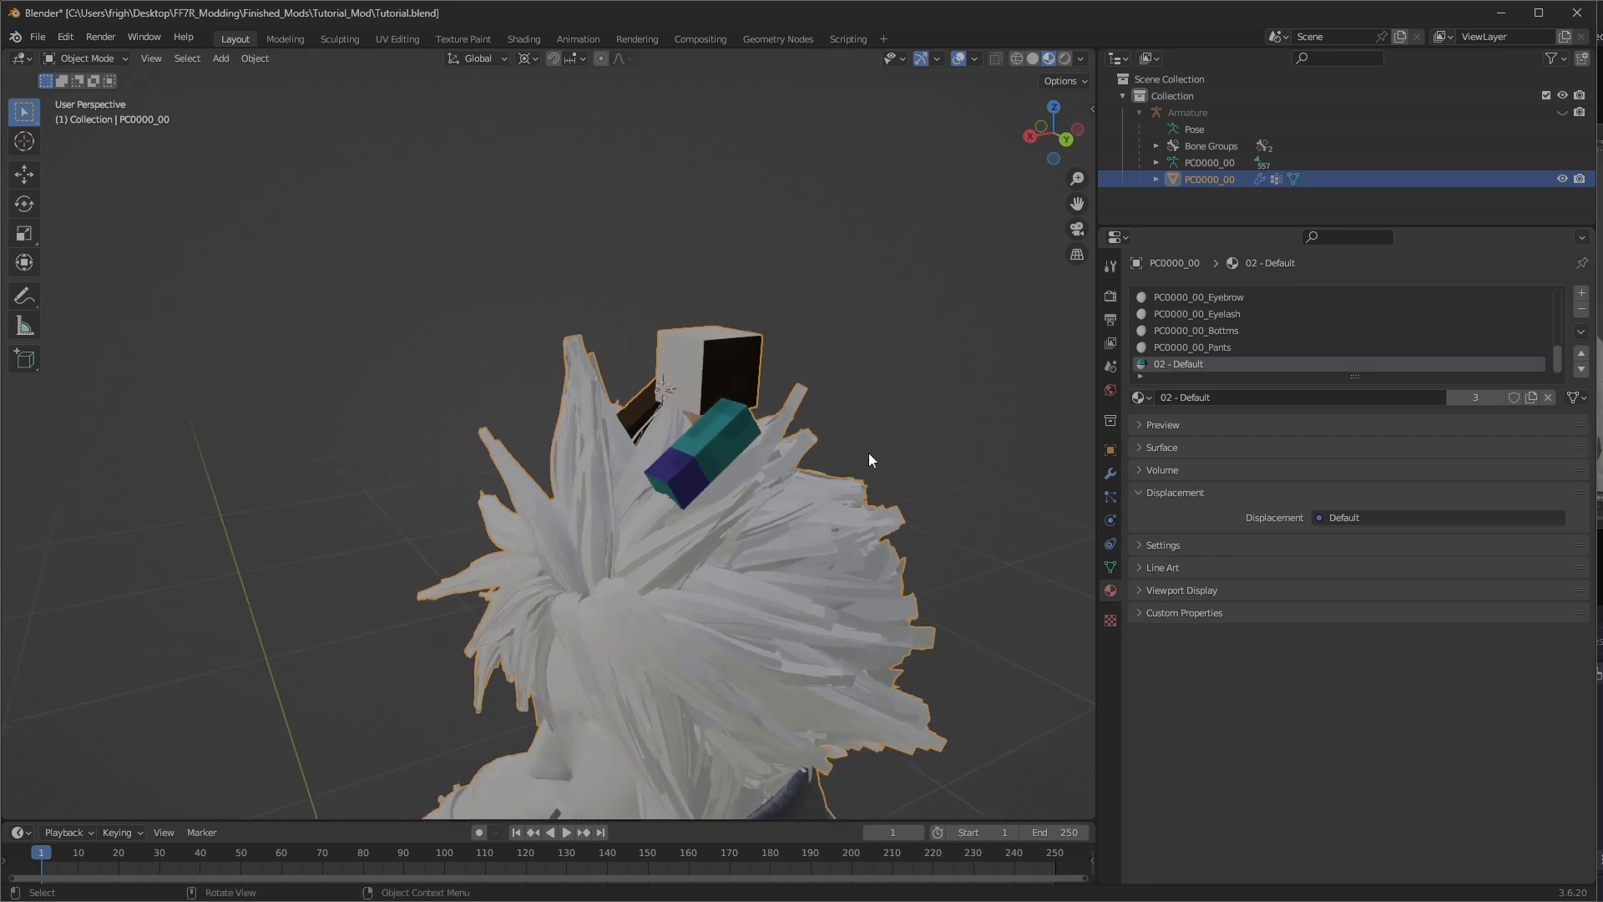
Try removing the 02 - Default material slot before reassigning its faces, and undo the removal.
left_click(1583, 310)
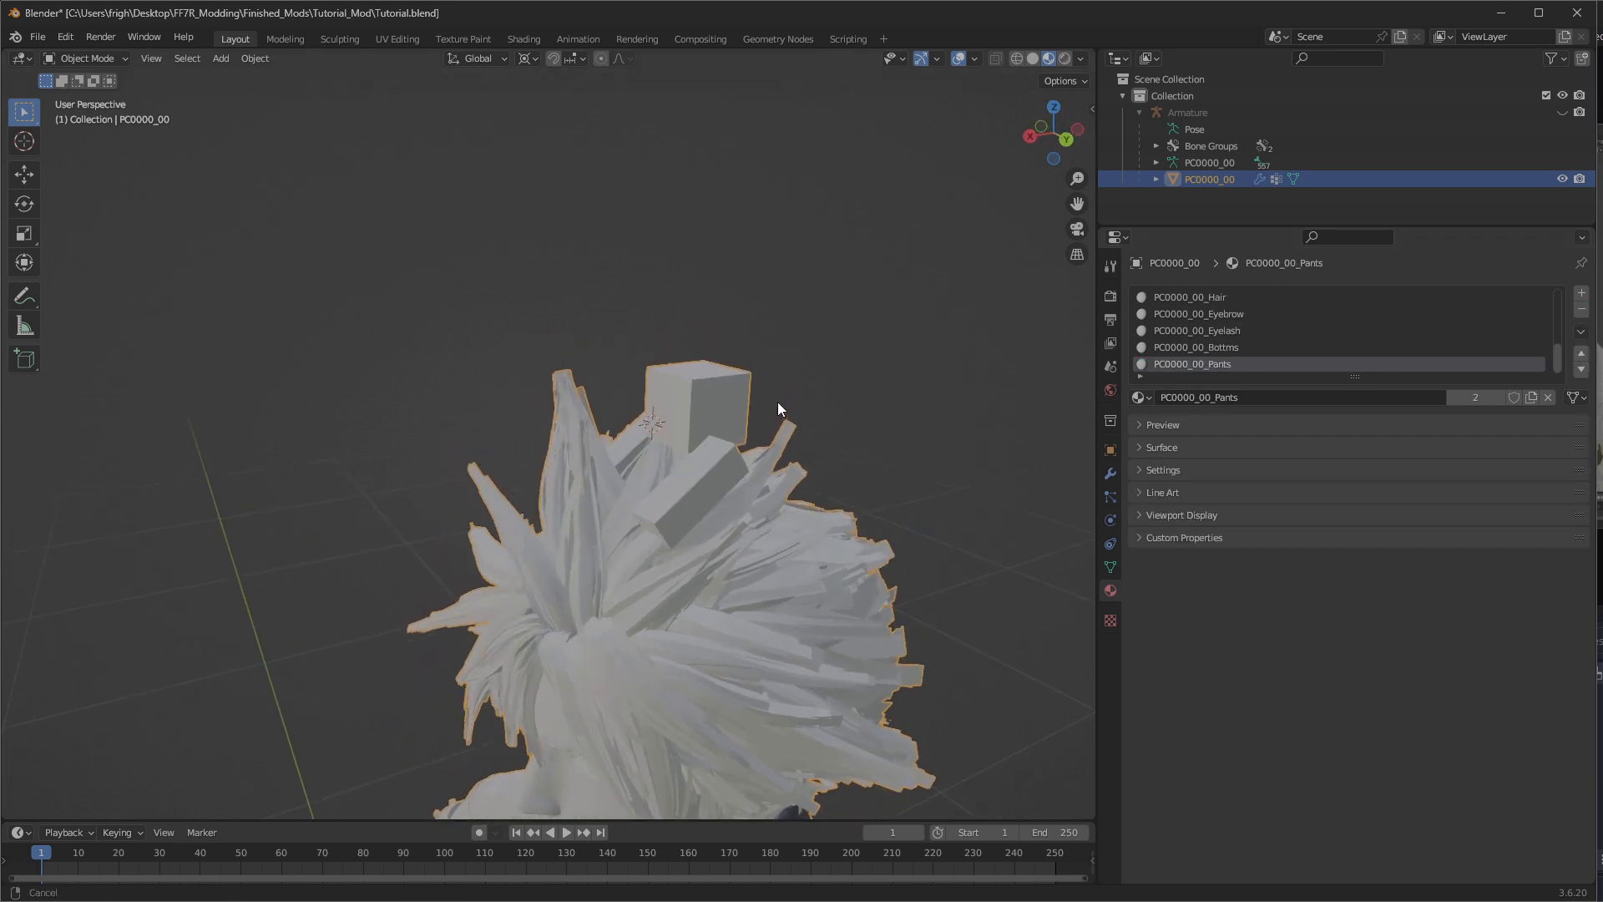
scroll(775, 394, "up", 1)
middle_click_drag(804, 392, 664, 320, "shift")
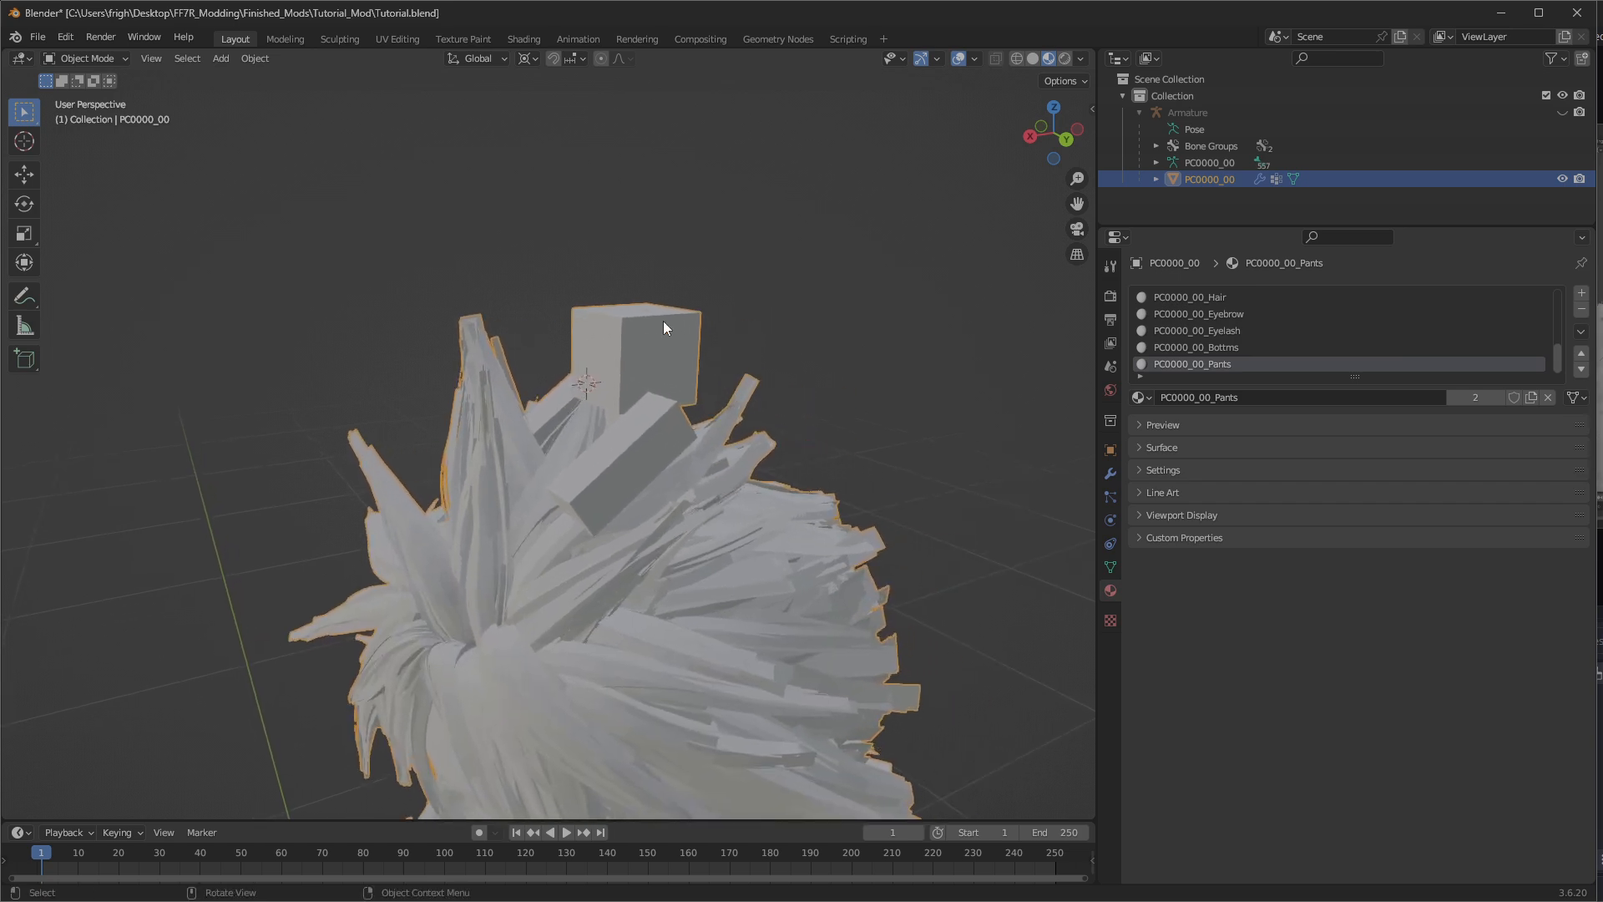
key("Tab")
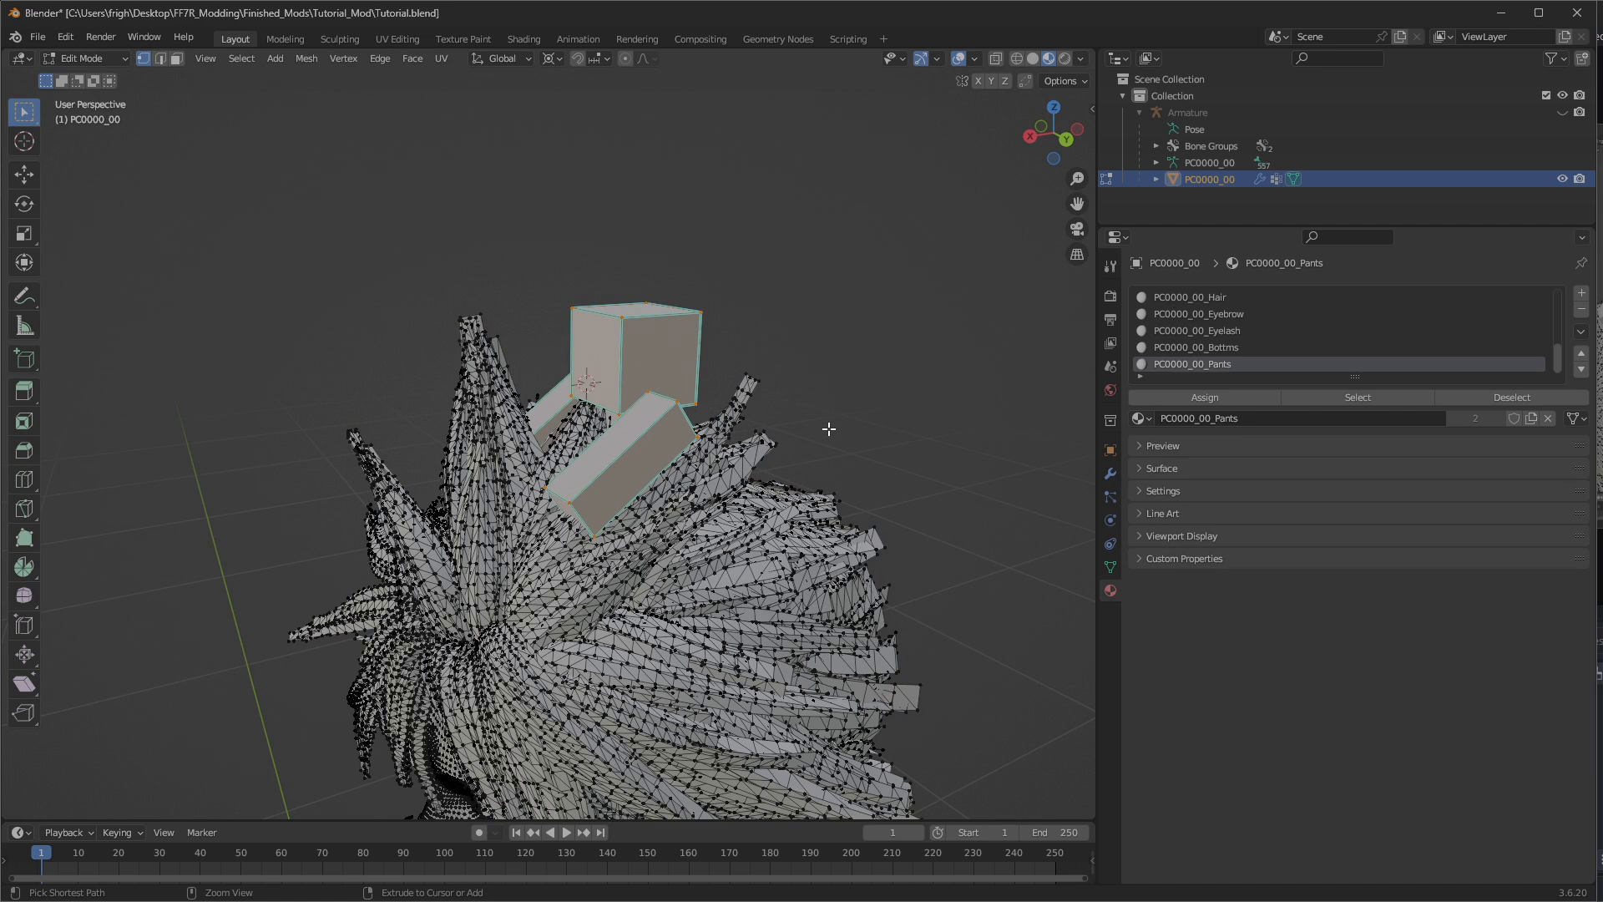
key("Tab")
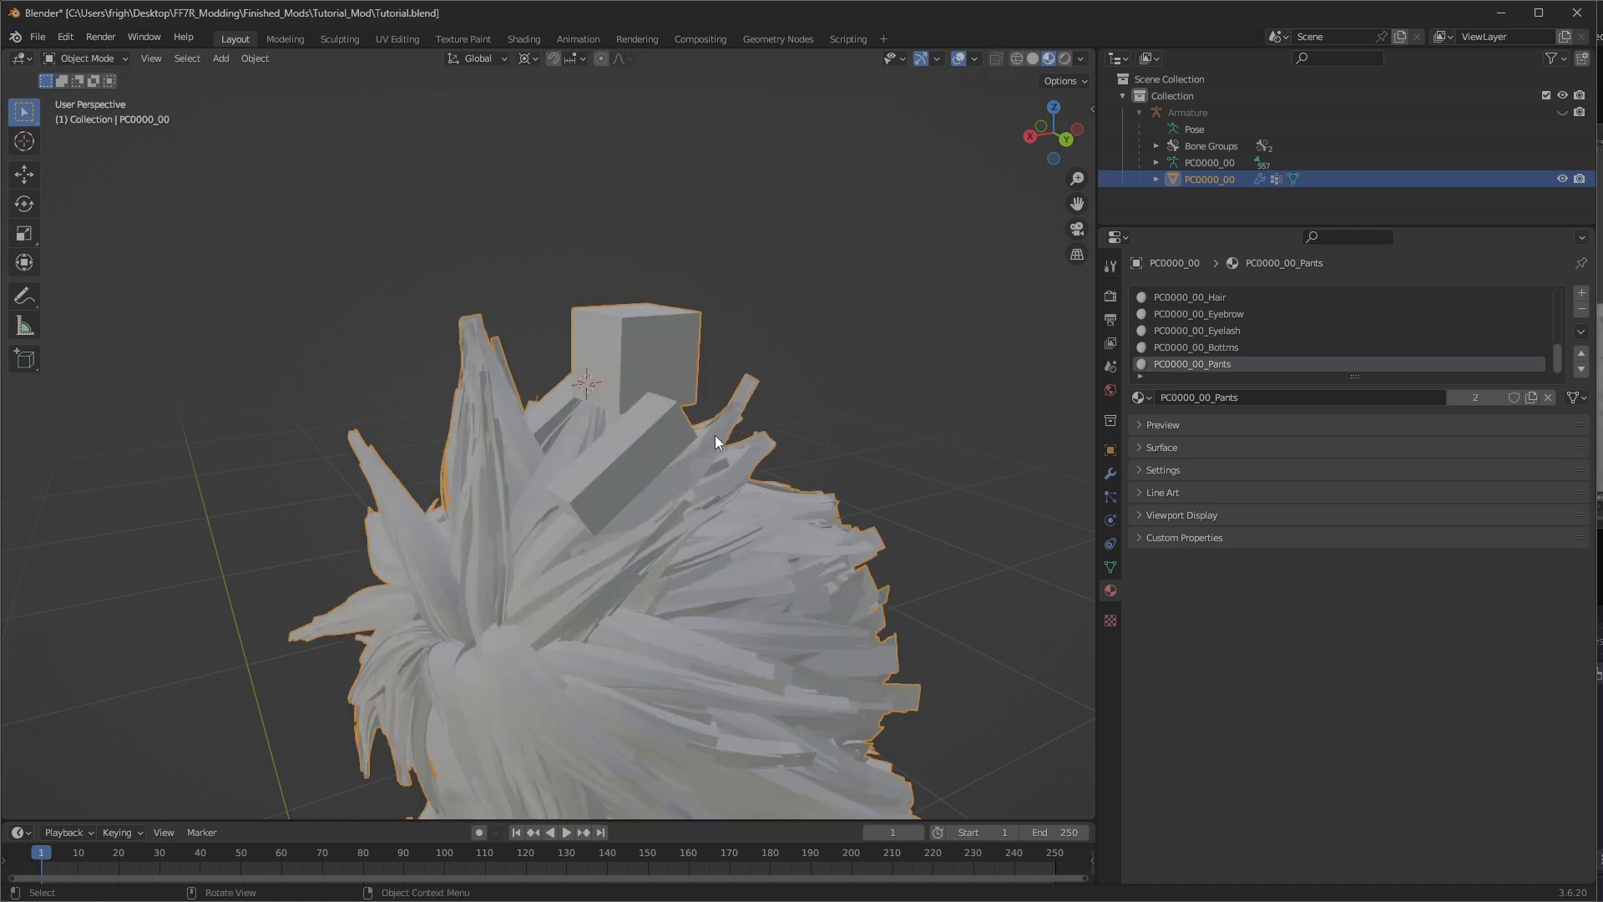
key("ctrl+z")
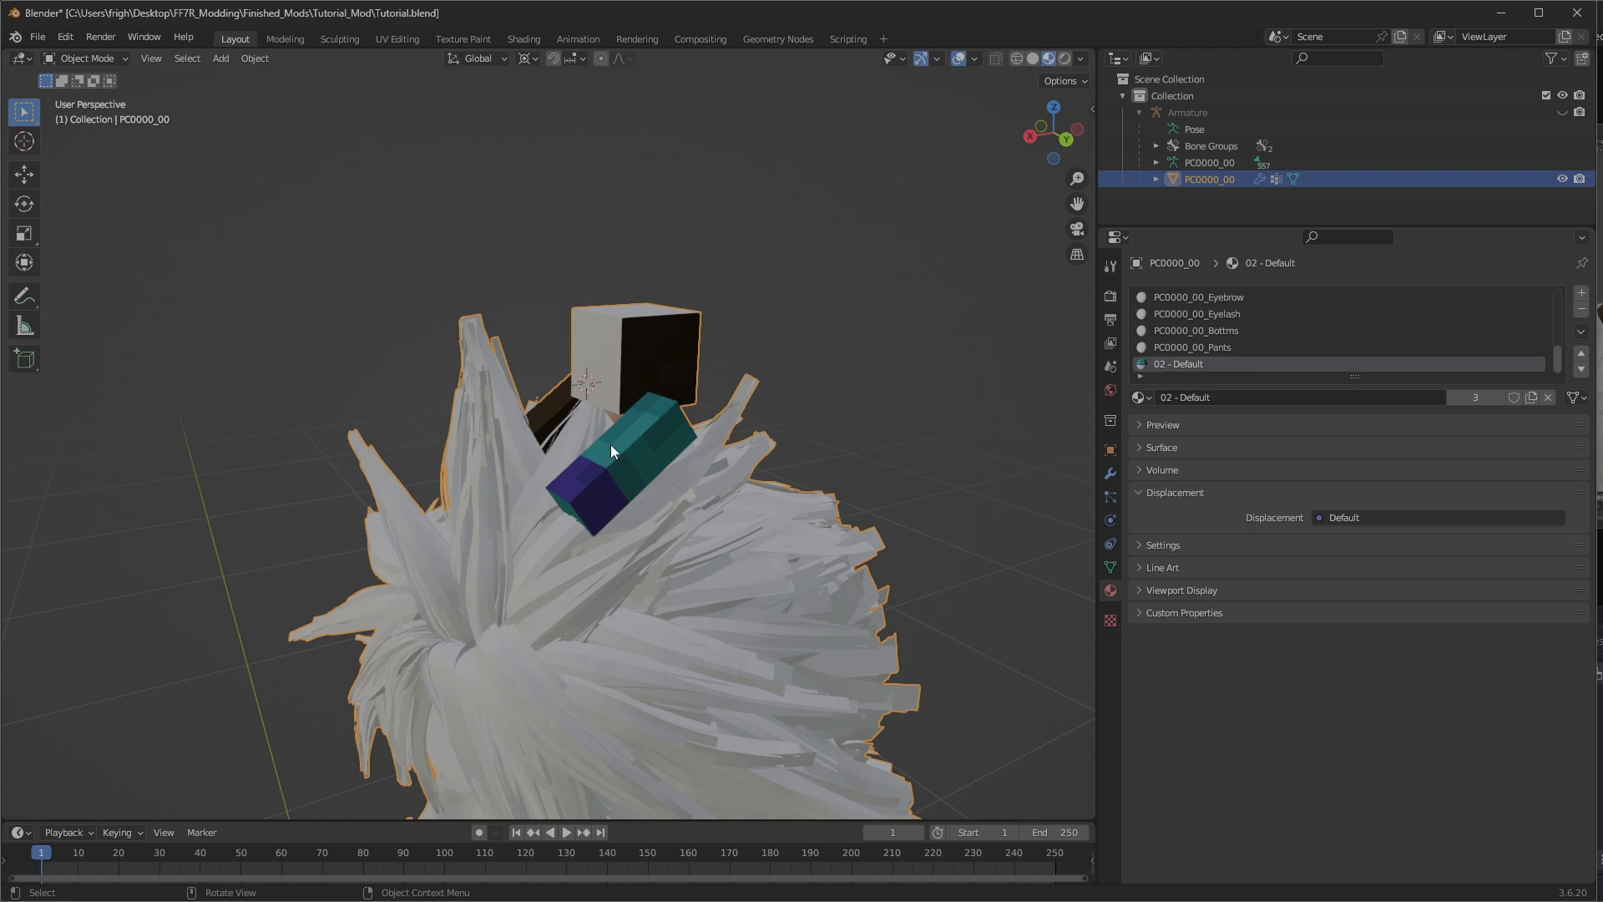
Select Steve's faces that use the 02 - Default material in Edit Mode and assign them to PC0000_00_TopsA.
key("Tab")
left_click(1305, 346)
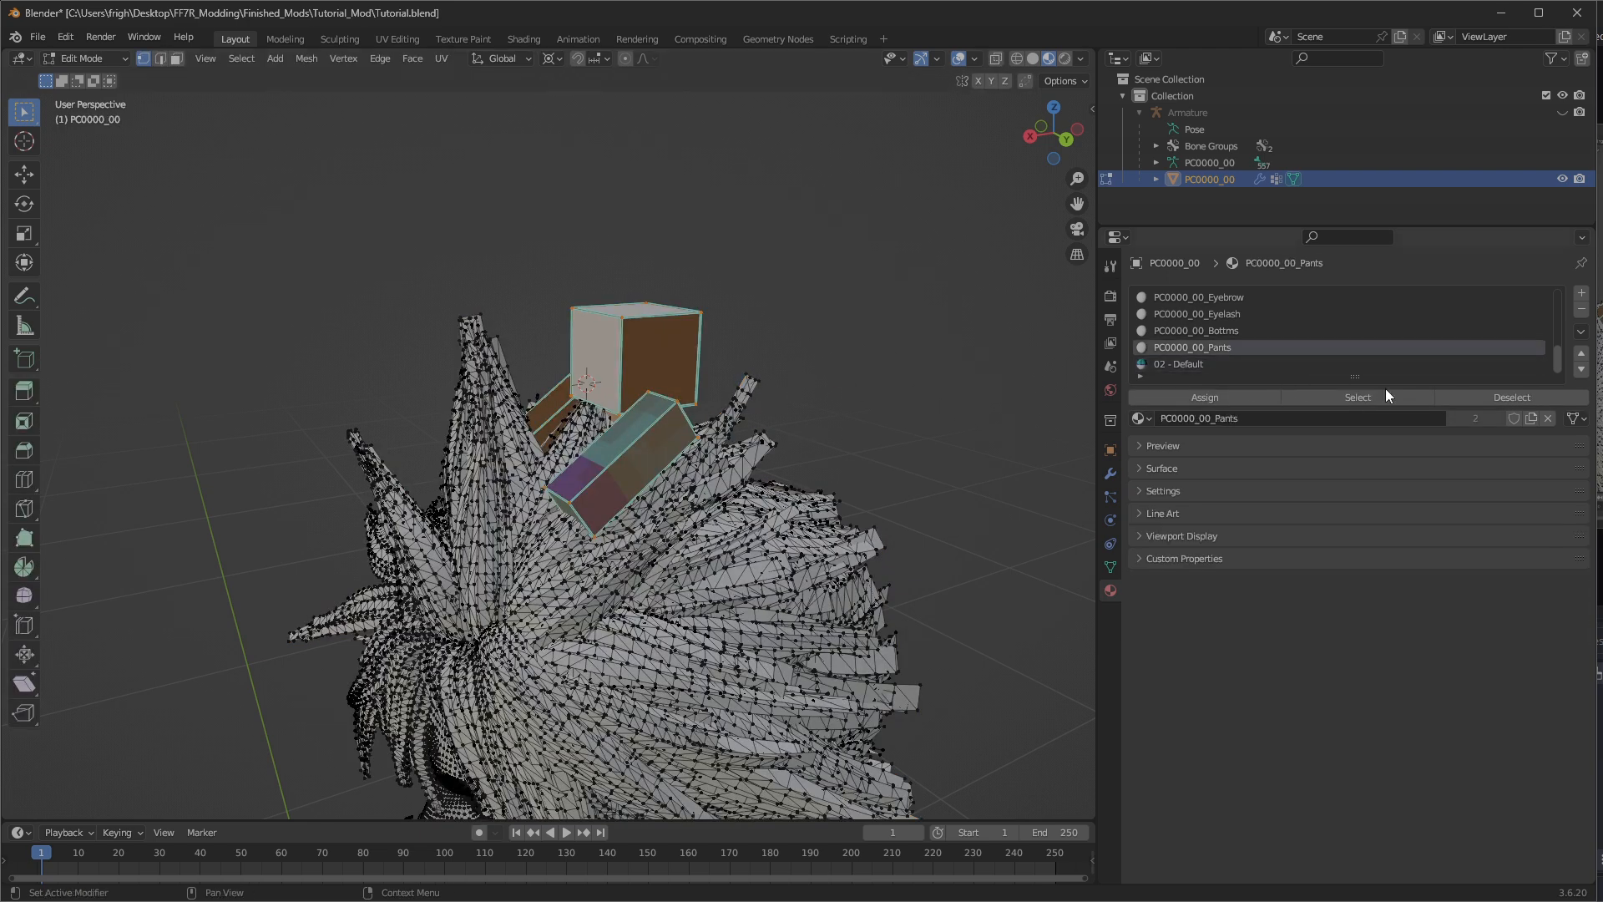
left_click(1511, 397)
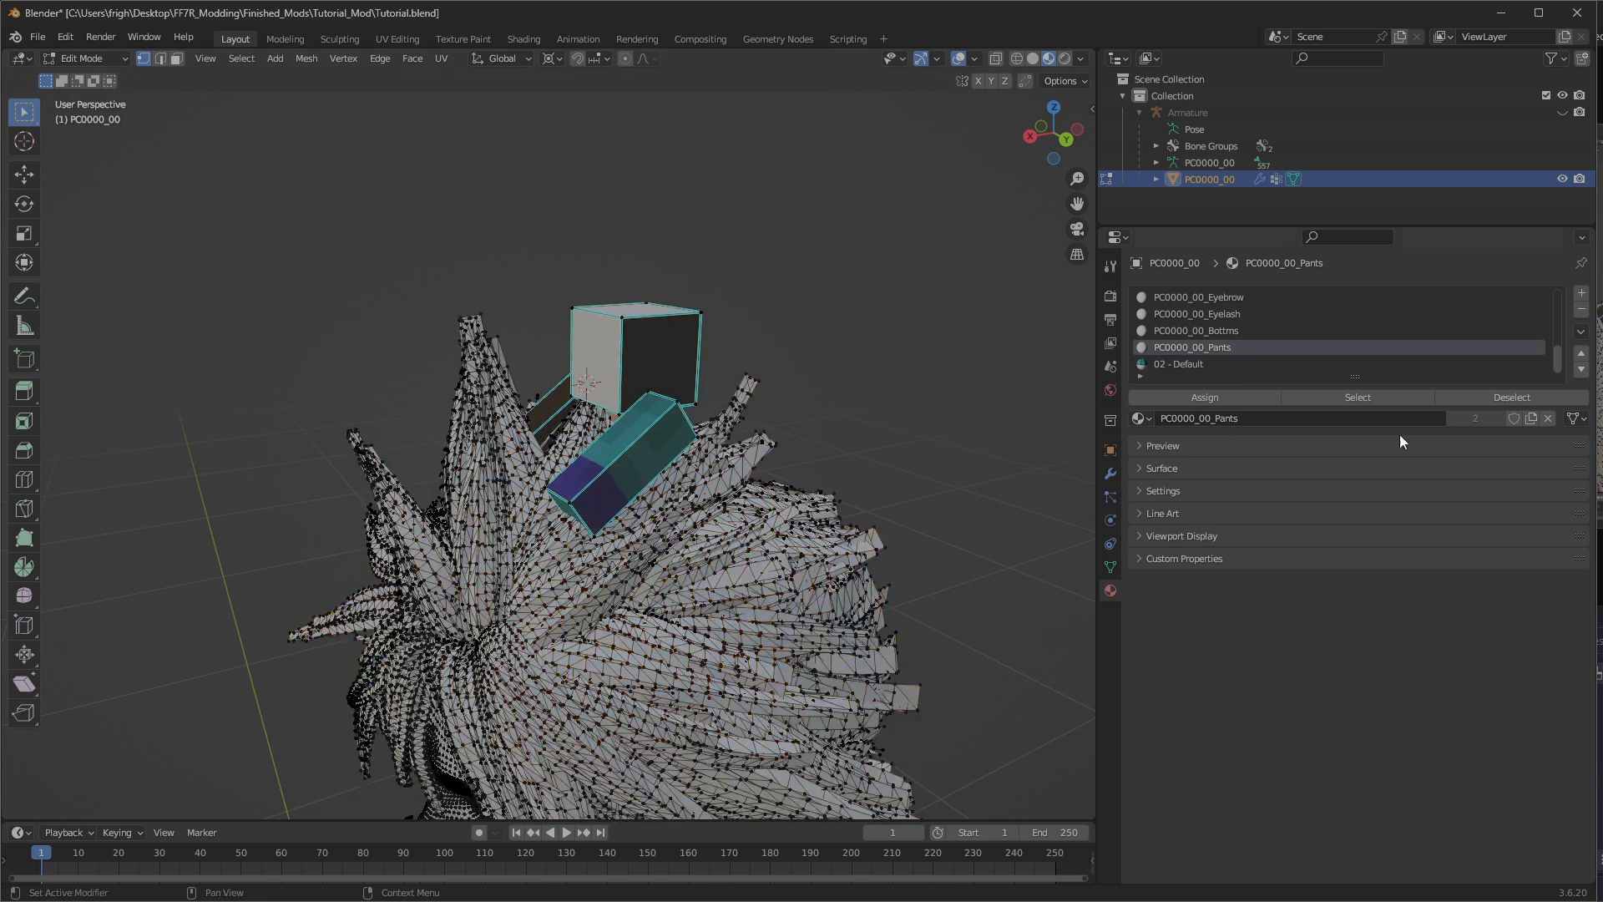
left_click(1190, 365)
left_click(1371, 399)
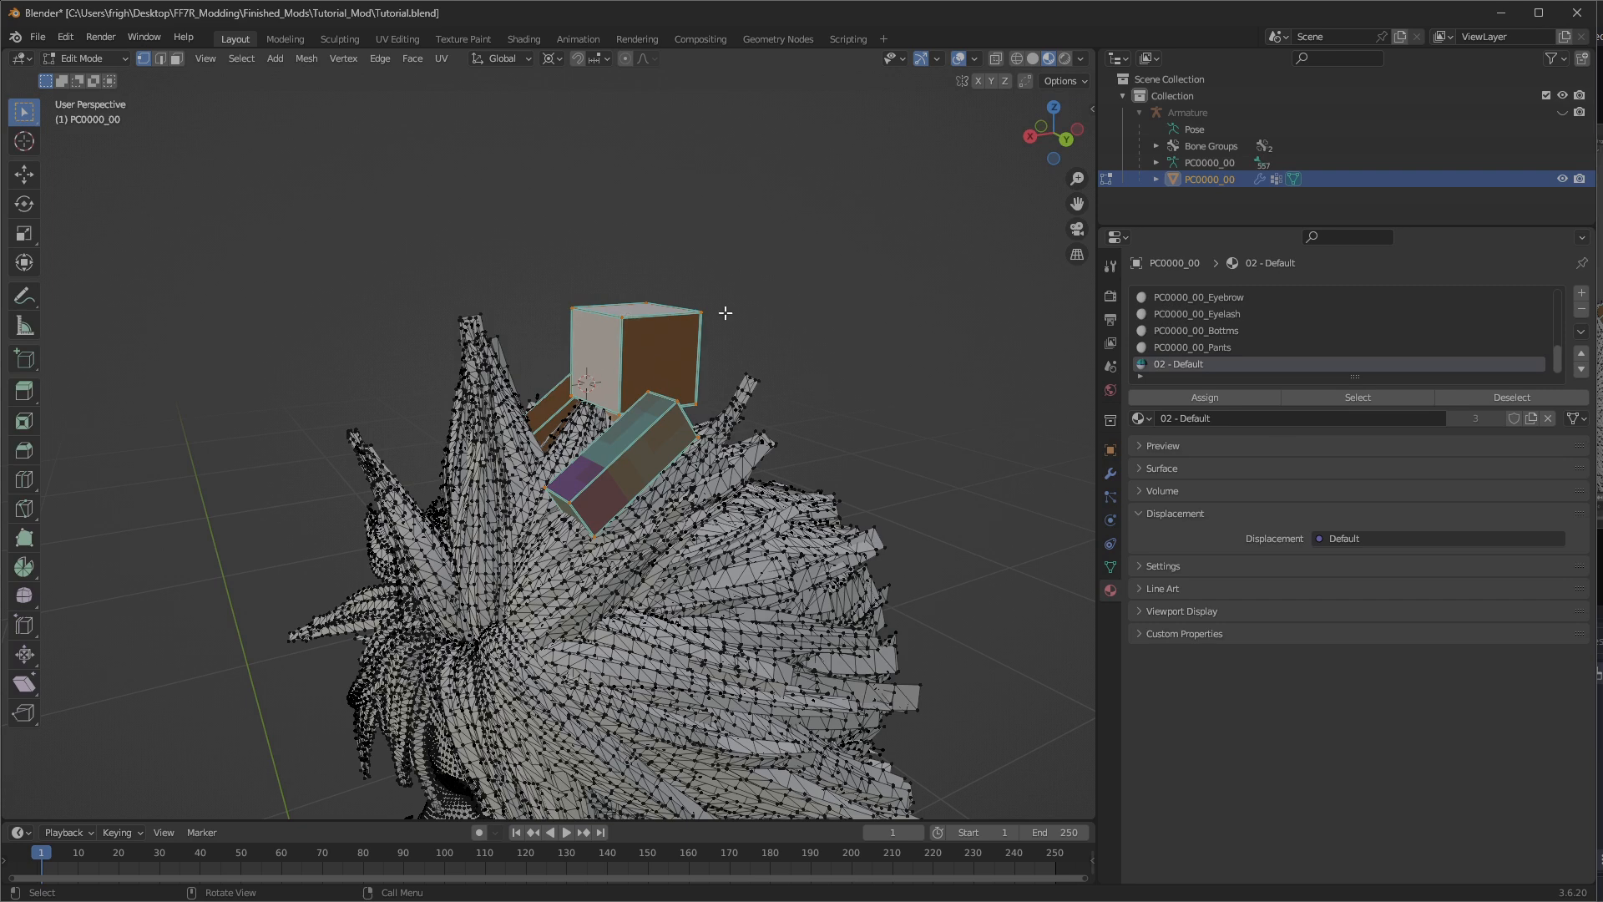
scroll(1363, 321, "up", 5)
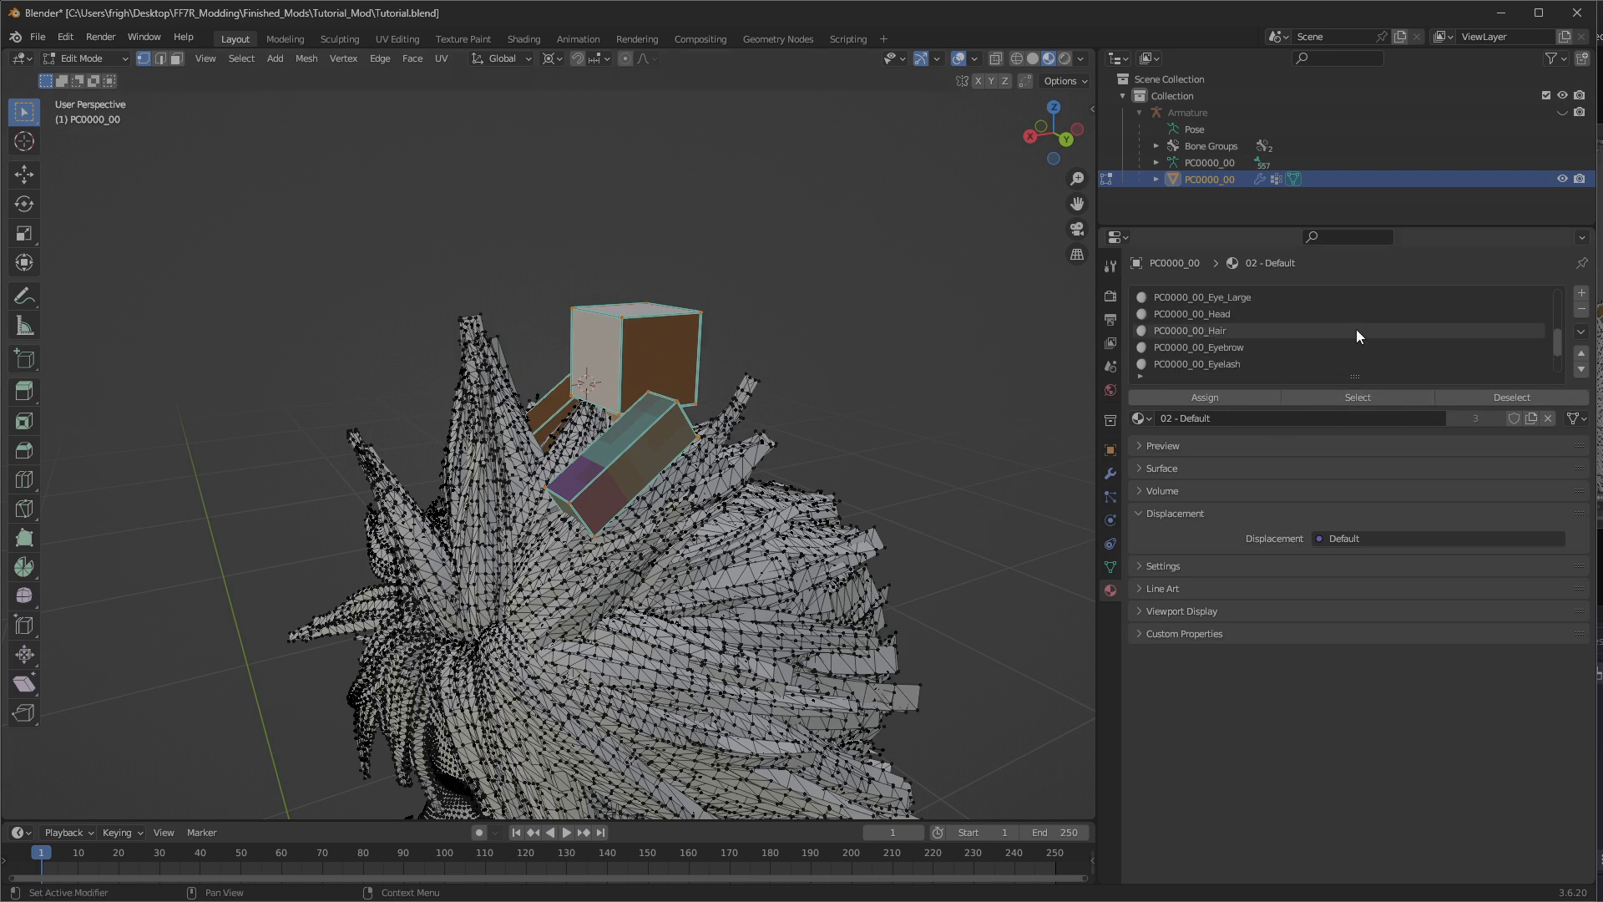
scroll(1294, 340, "down", 1)
left_click(1212, 331)
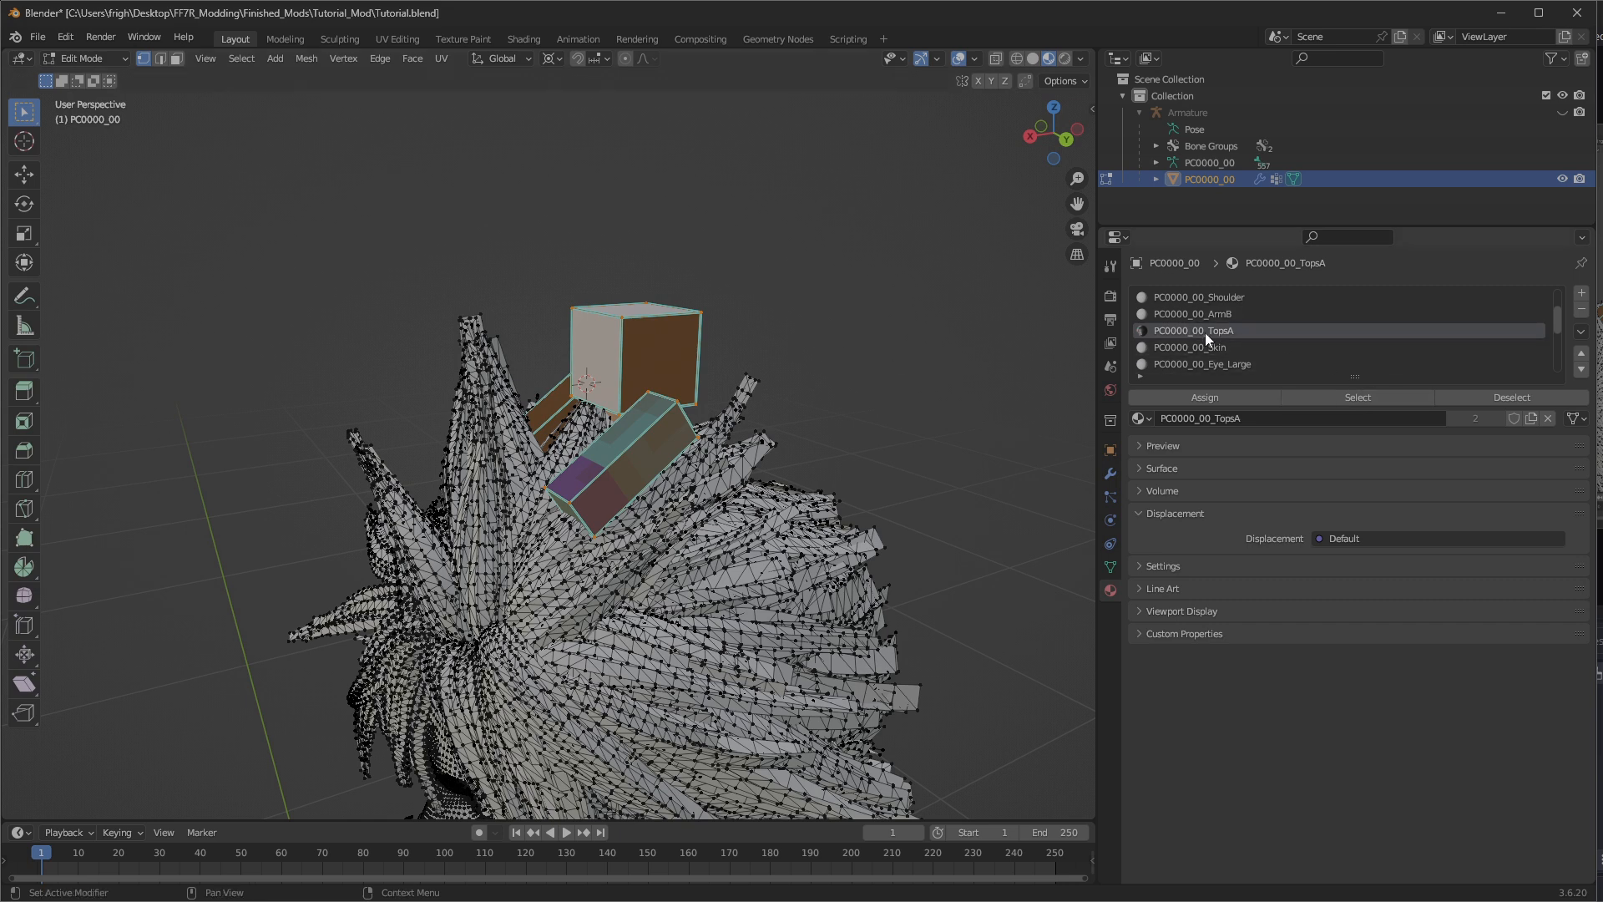
left_click(1206, 397)
mouse_move(895, 403)
middle_mouse_down()
mouse_move(941, 387)
mouse_move(877, 415)
middle_mouse_up()
scroll(877, 415, "up", 6)
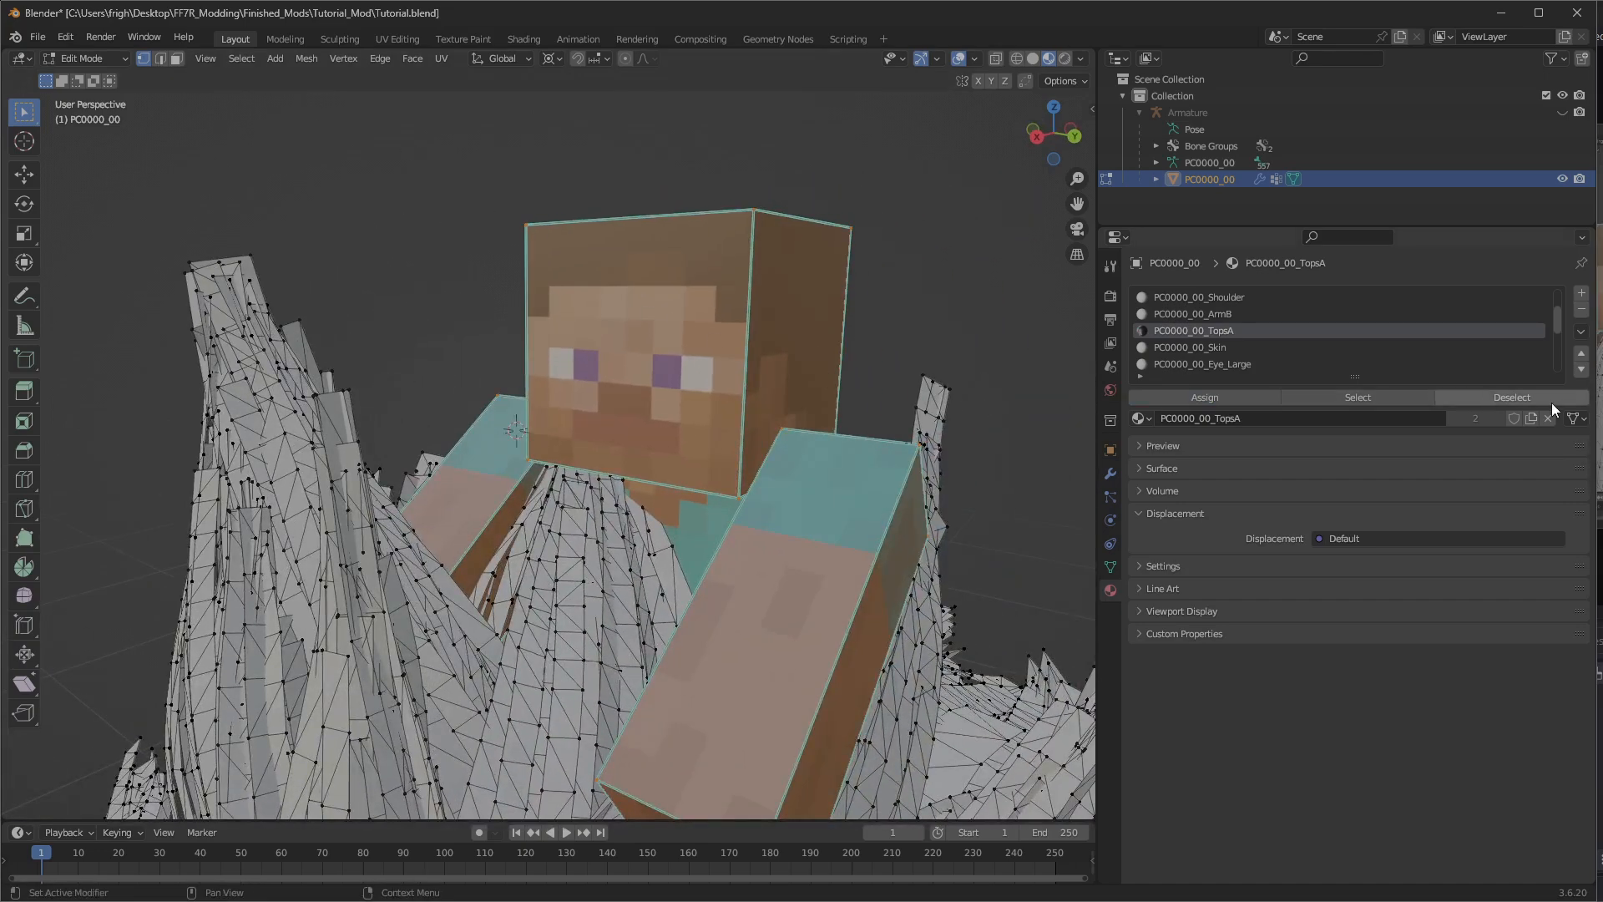
scroll(1435, 376, "down", 2)
key("Tab")
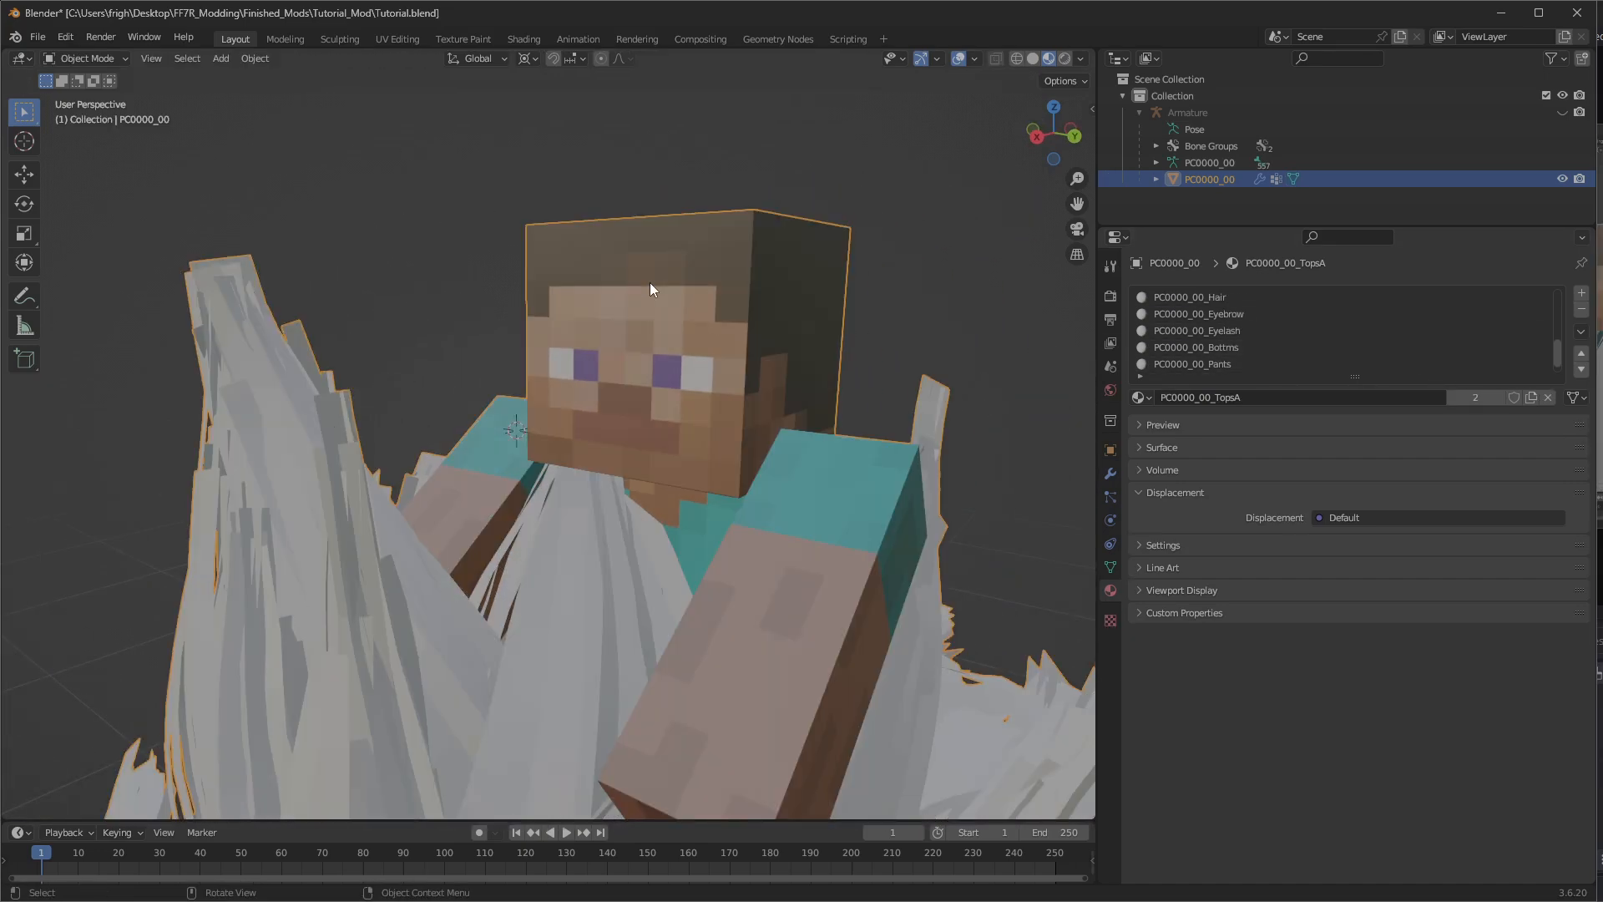
Remove the 02 - Default material slot from PC0000_00 and check the textures on Steve and the character.
scroll(1329, 339, "down", 5)
left_click(1188, 364)
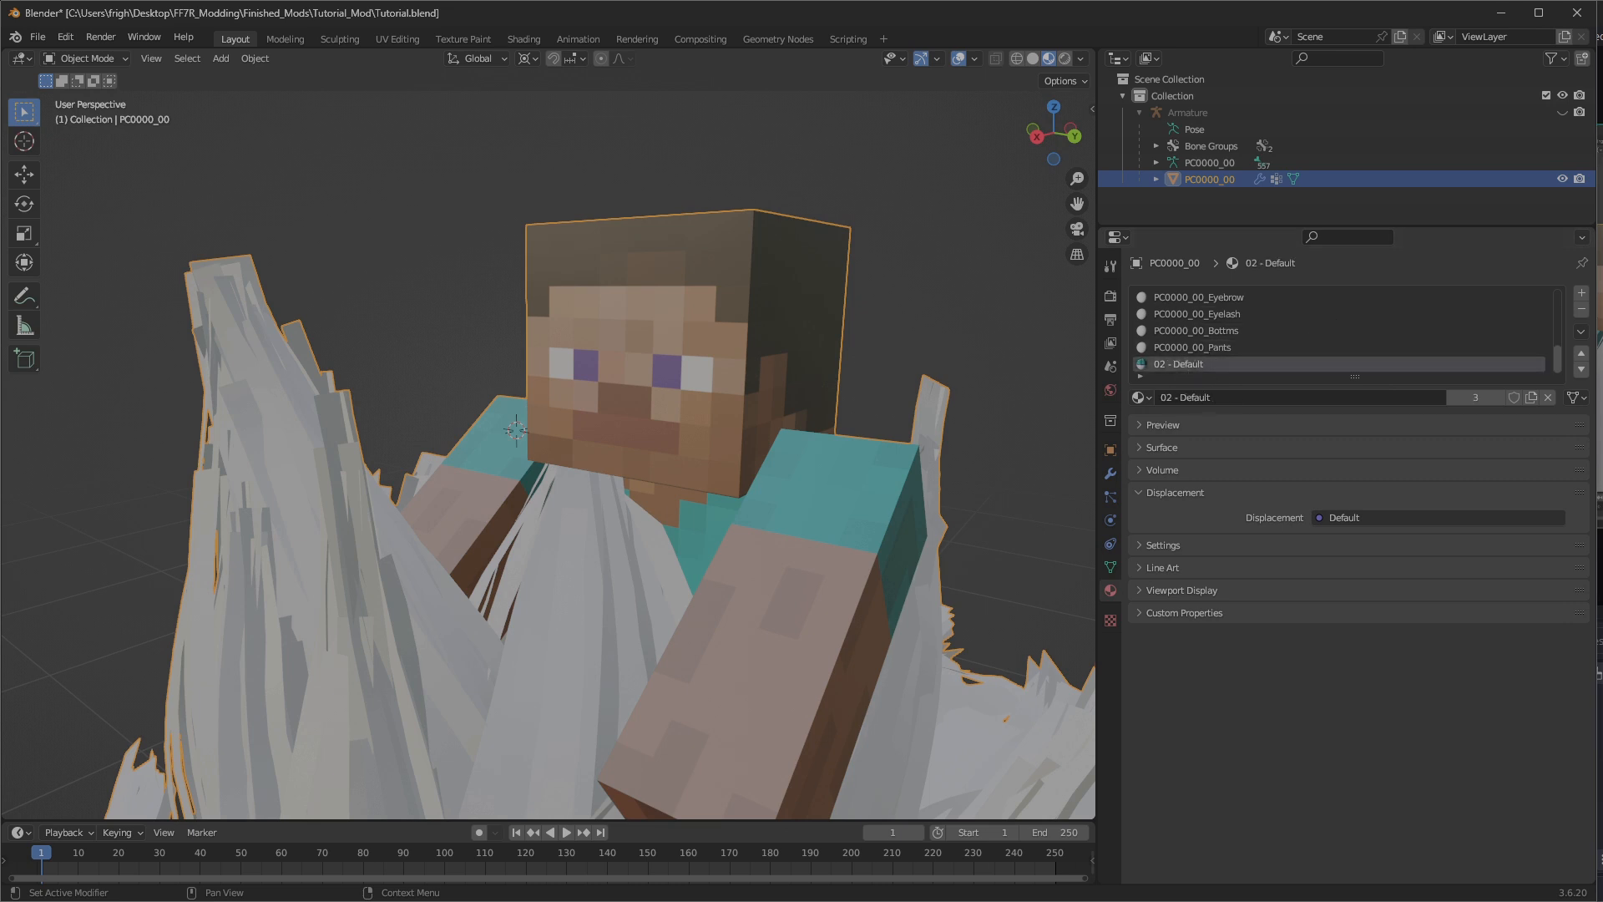
left_click(1582, 311)
scroll(634, 434, "down", 8)
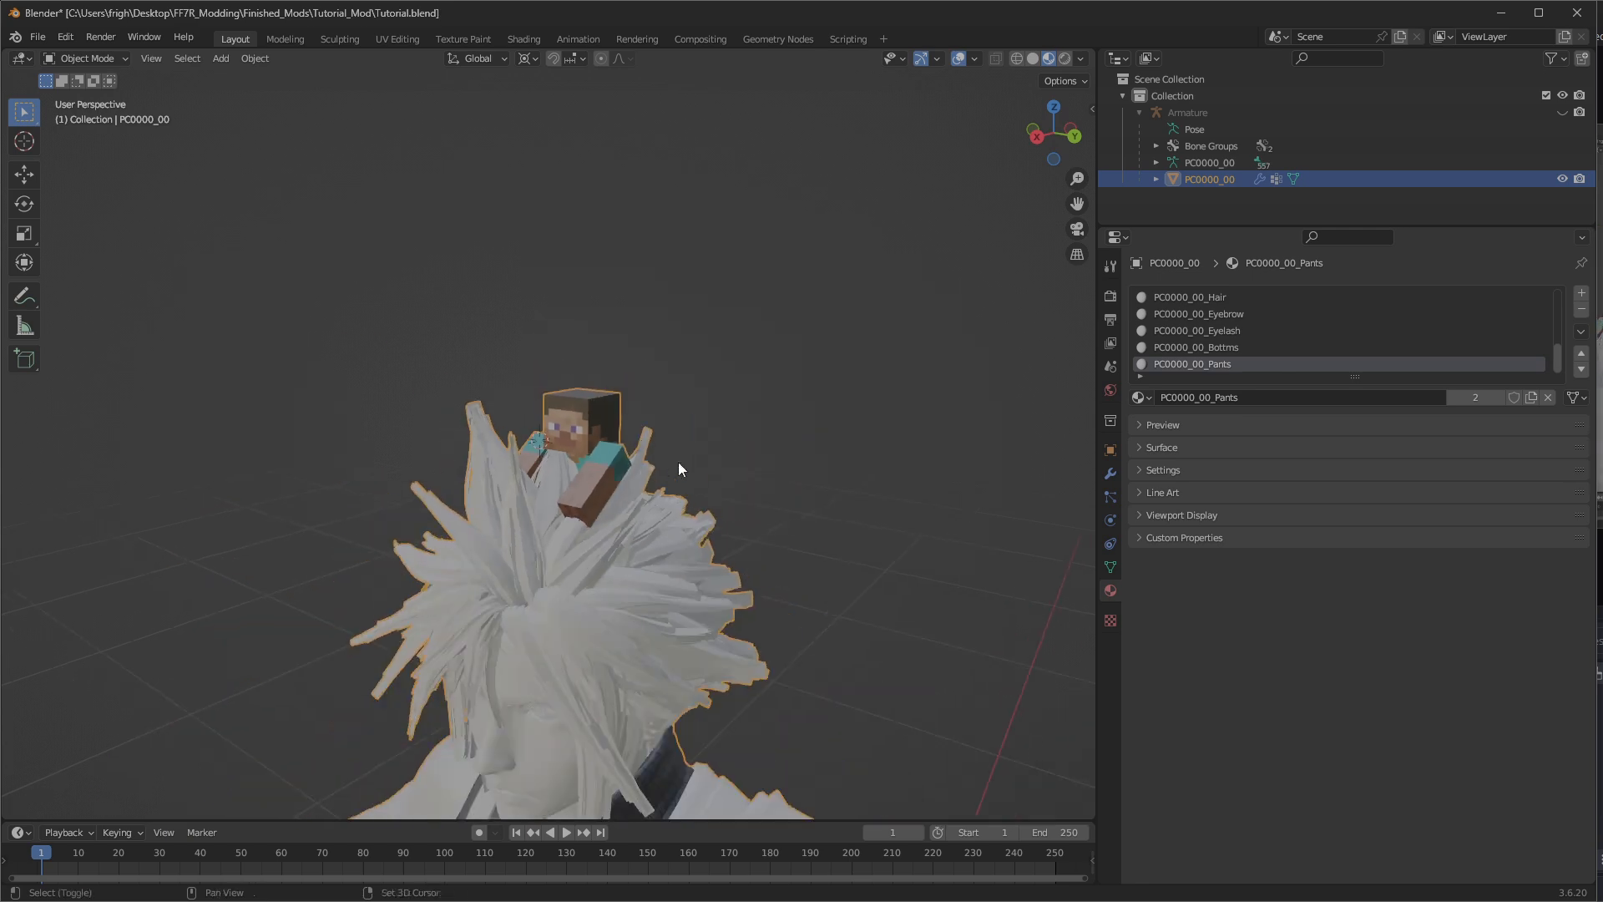
middle_click_drag(679, 469, 741, 343, "shift")
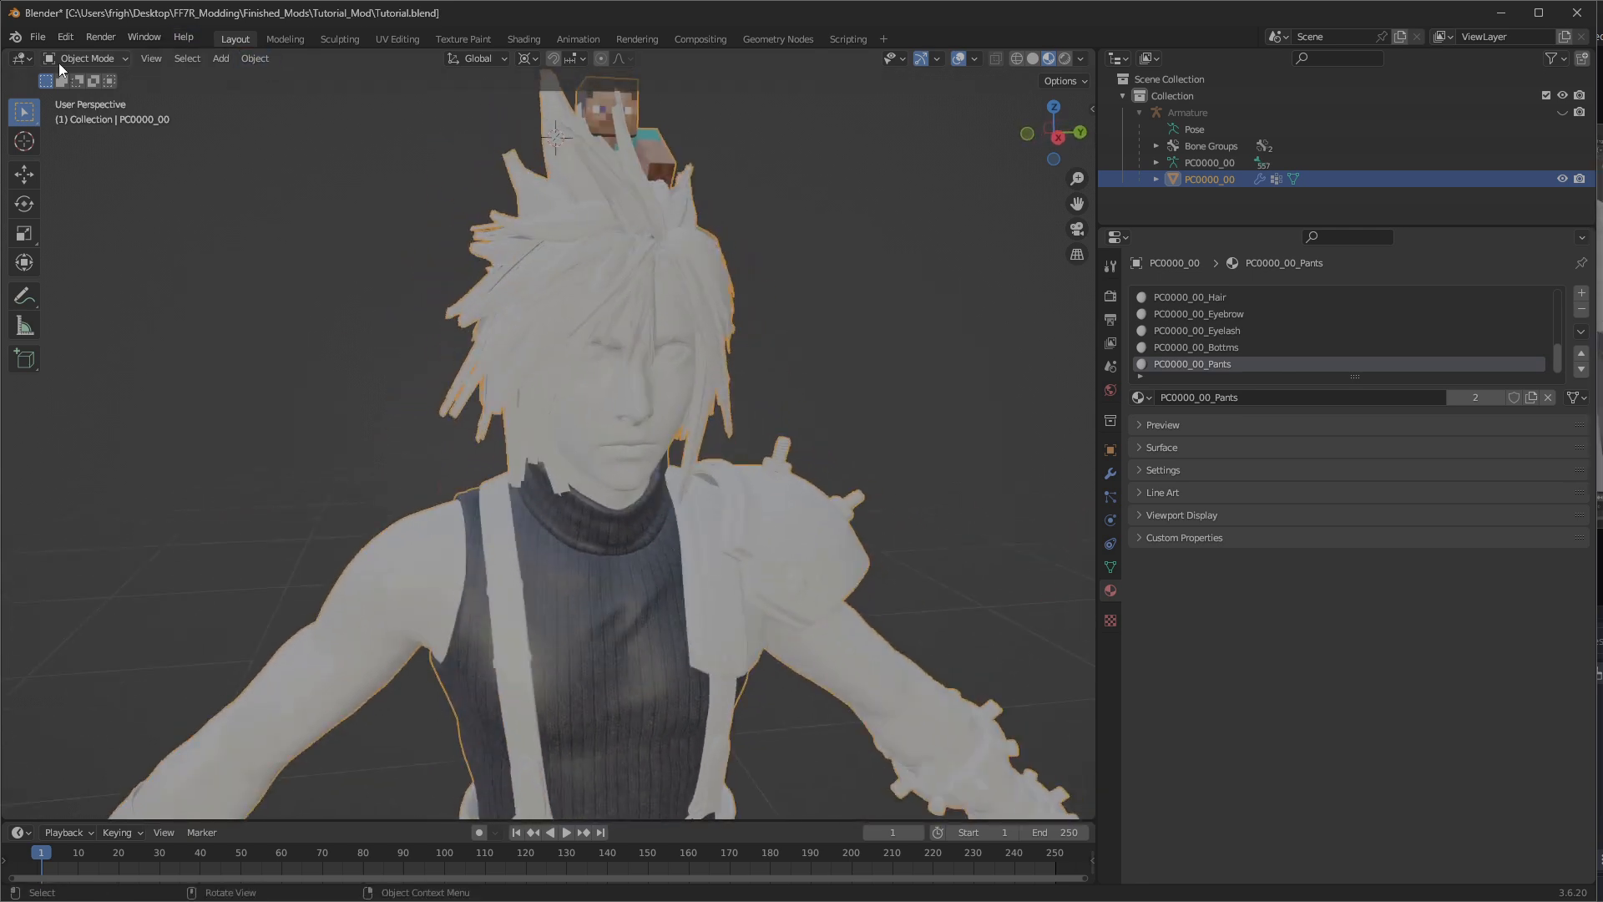
left_click(901, 244)
middle_click_drag(900, 243, 492, 408)
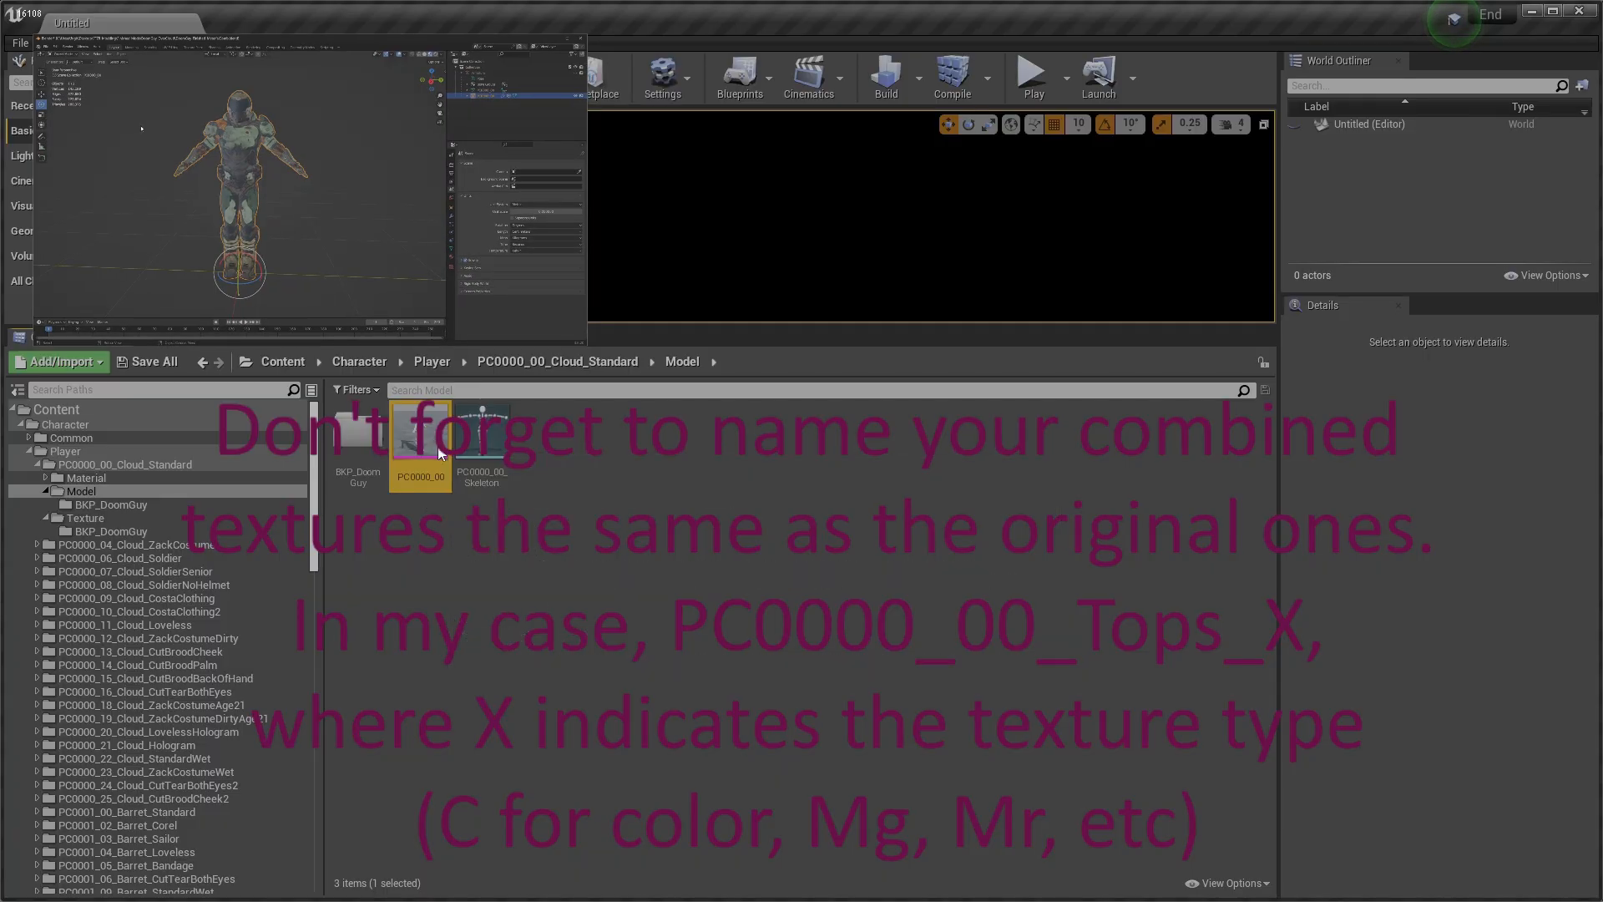
In Unreal Editor, check the PC0000_00 skeletal mesh and package the project into the UE_Package_Directory folder.
double_click(420, 447)
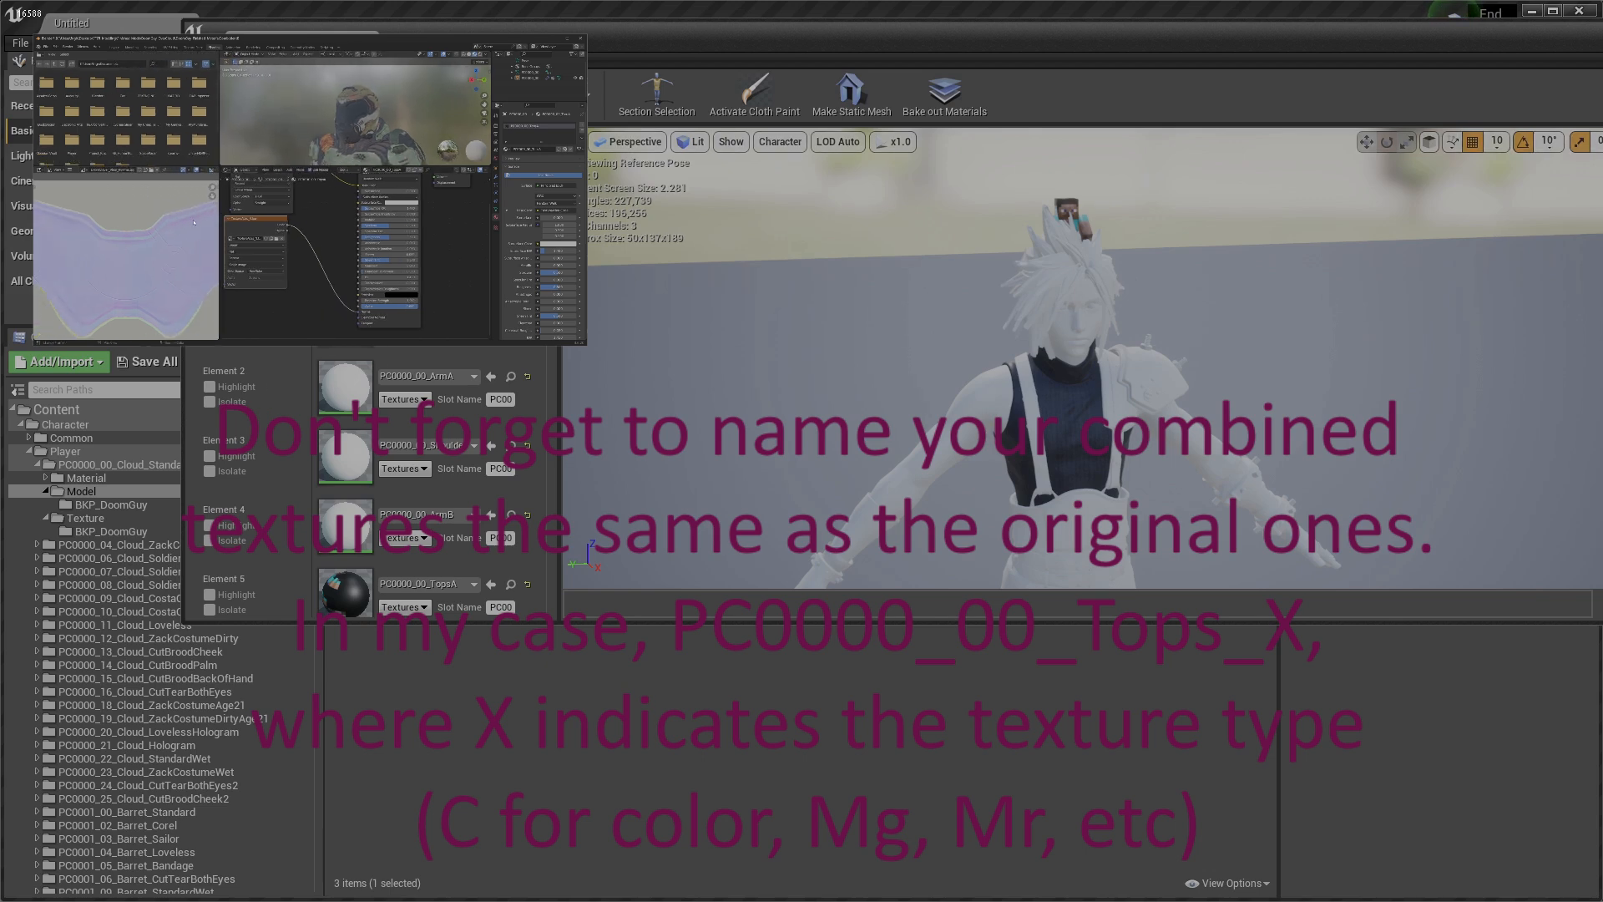
key("alt+F4")
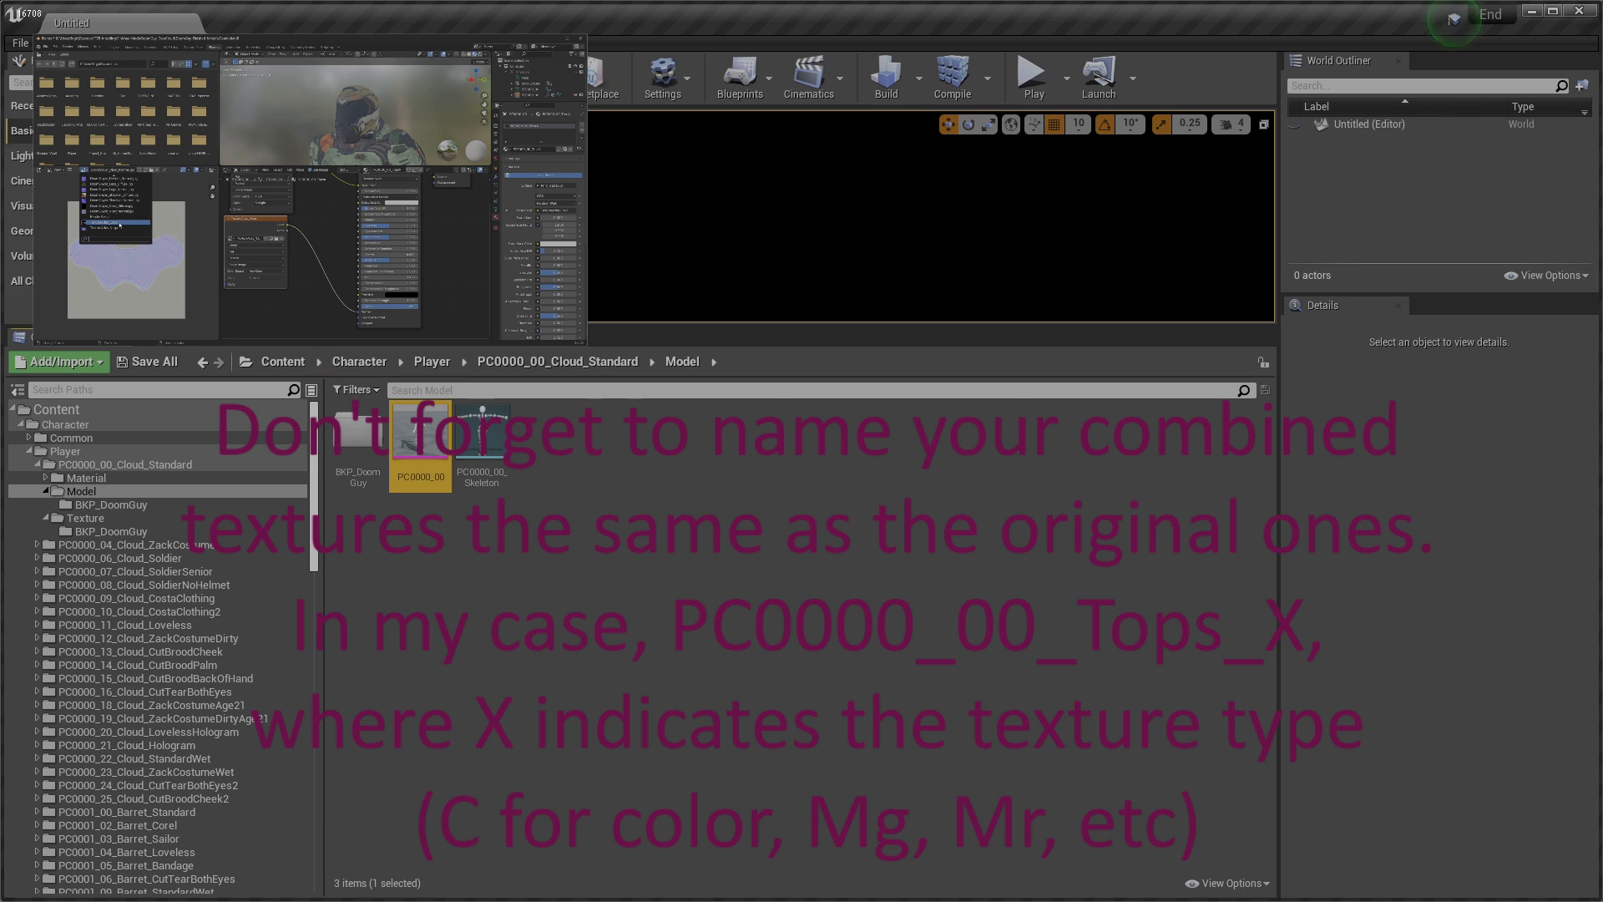
left_click(20, 43)
mouse_move(25, 314)
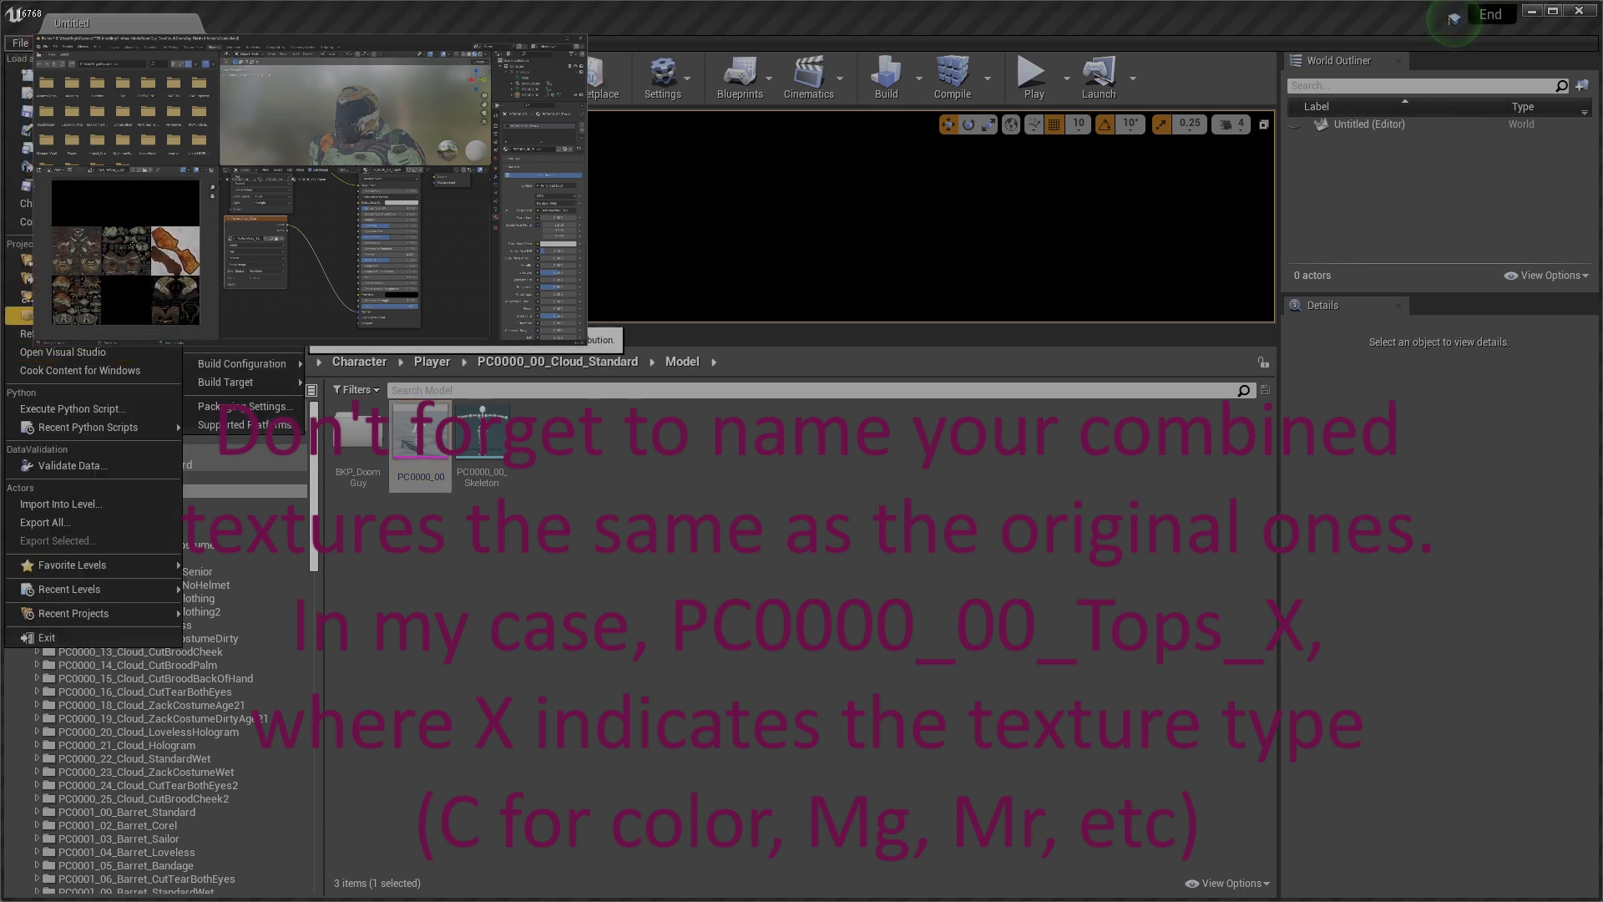
left_click(263, 334)
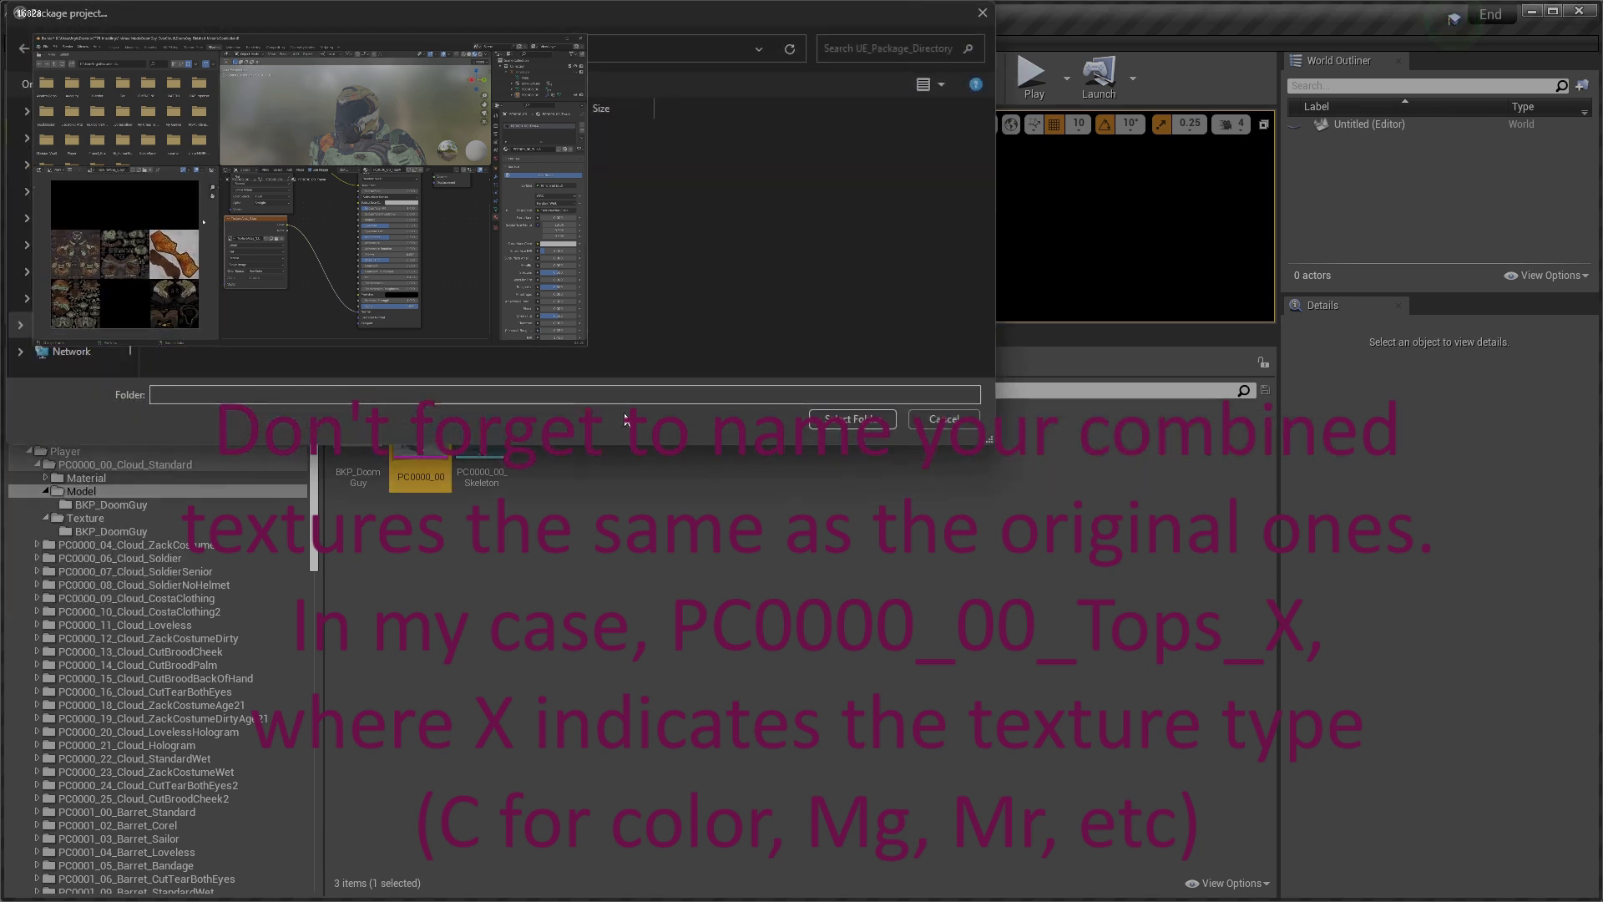
left_click(872, 414)
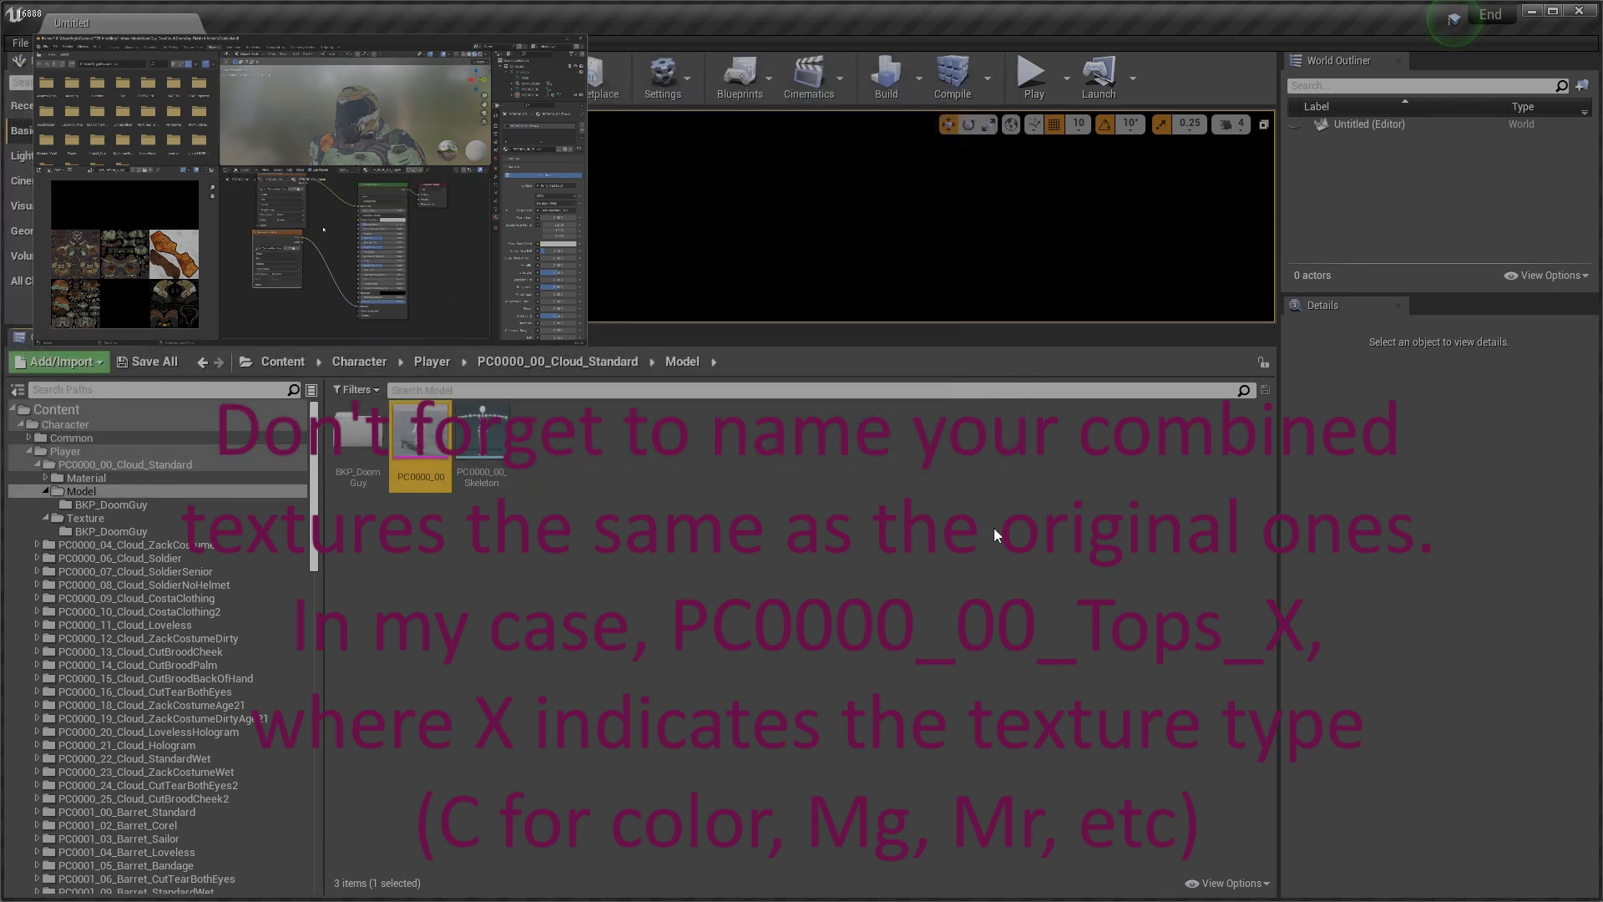
key("alt+Tab")
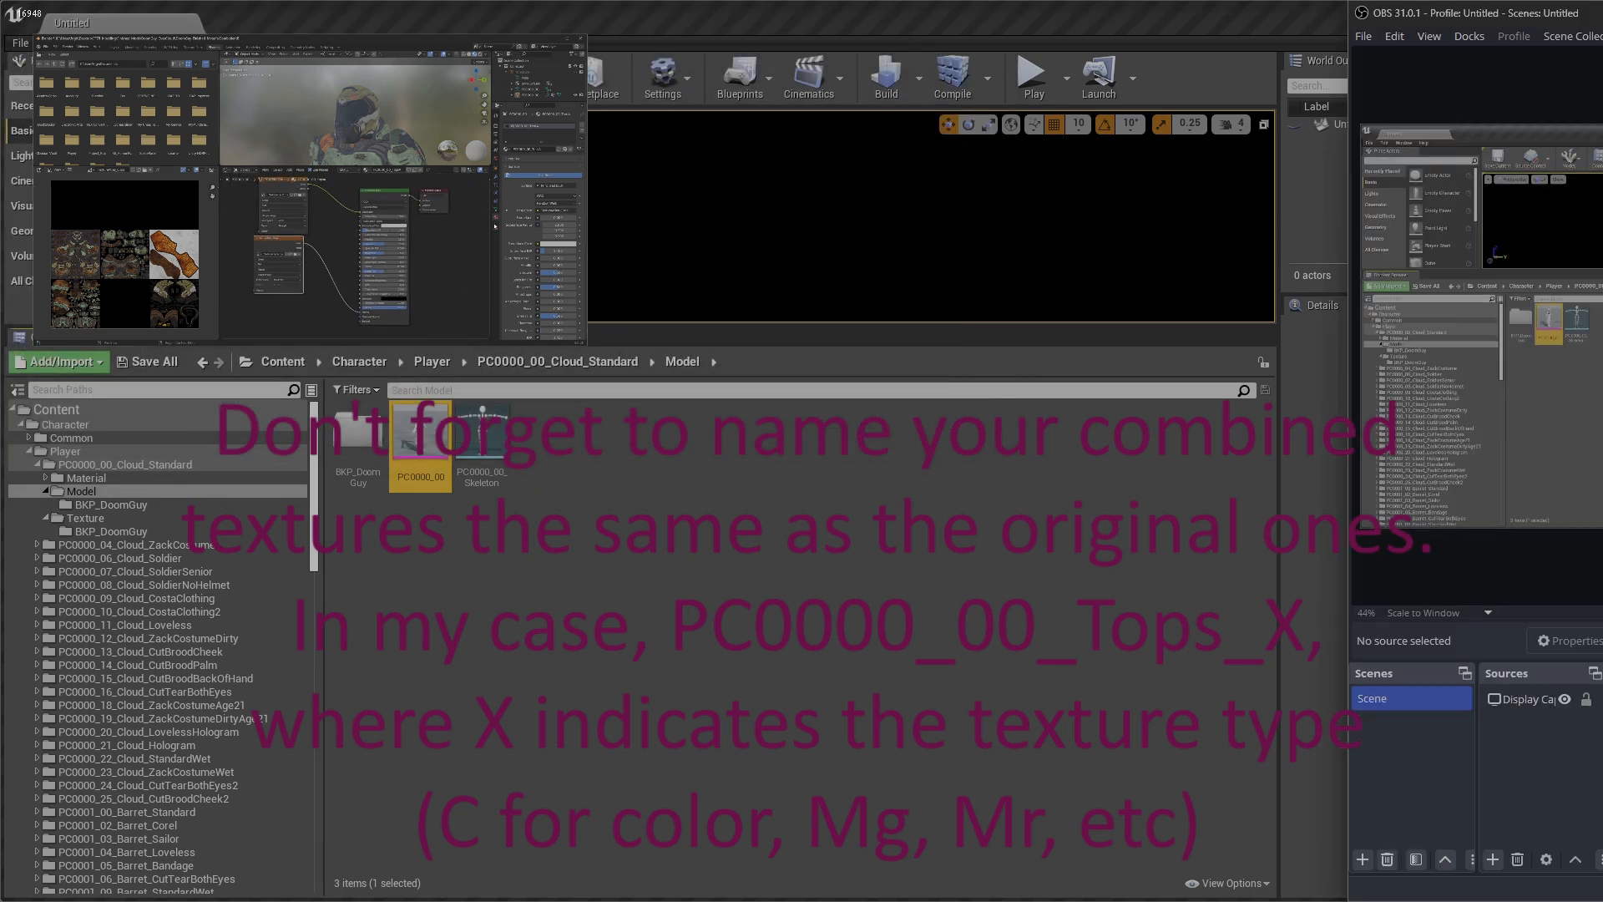